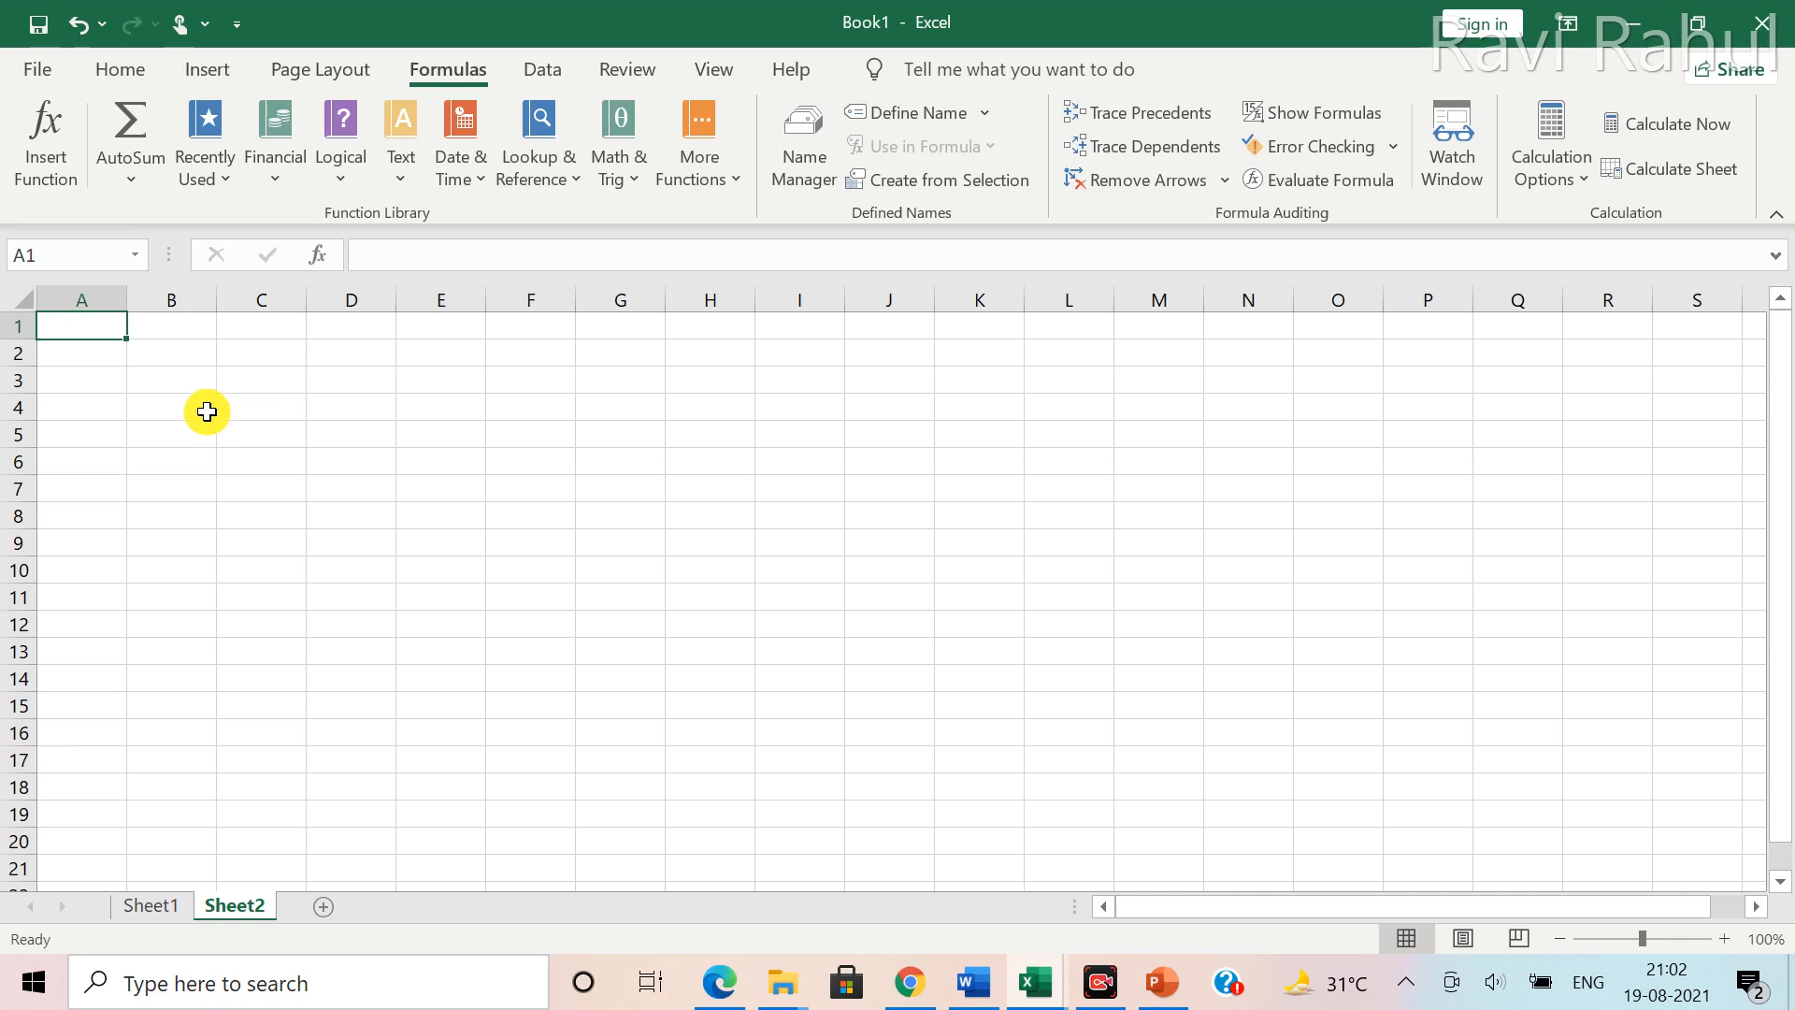
Enter the numbers 1, 2, 4 and 6 in cells B3 through B6 of Sheet2
left_click(192, 377)
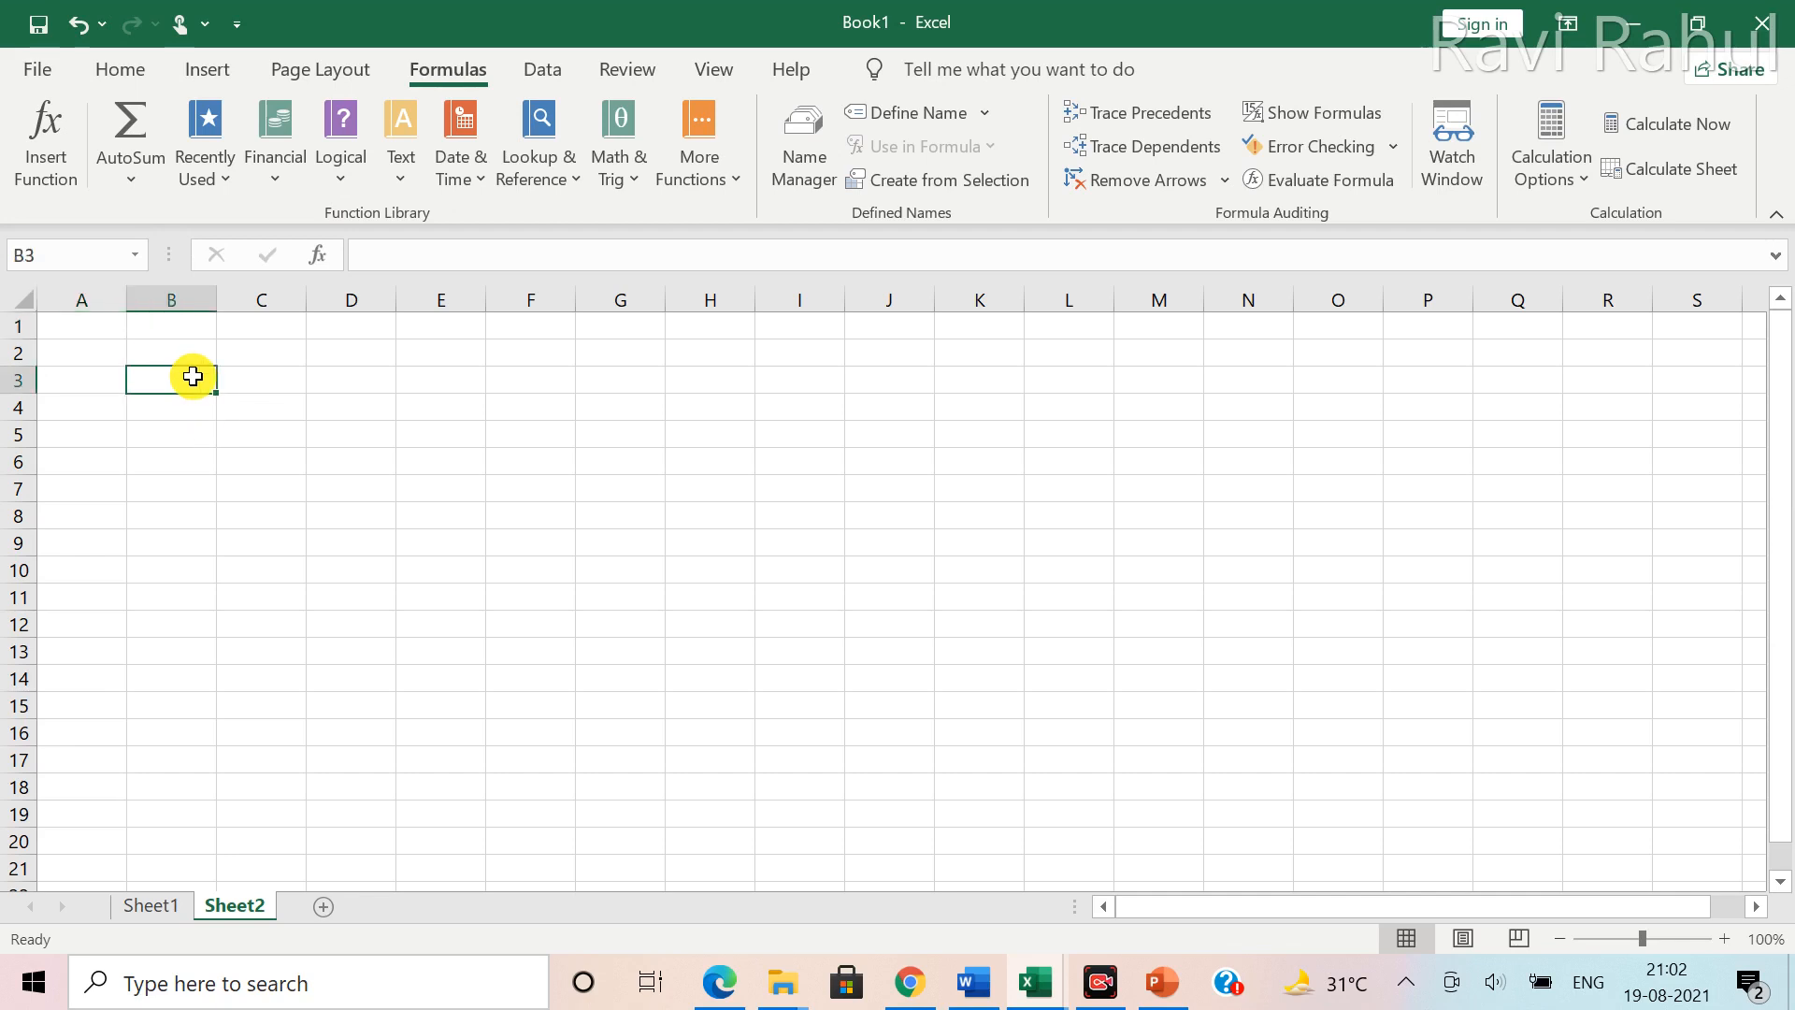
type("1")
left_click(177, 411)
type("2")
left_click(184, 433)
type("4")
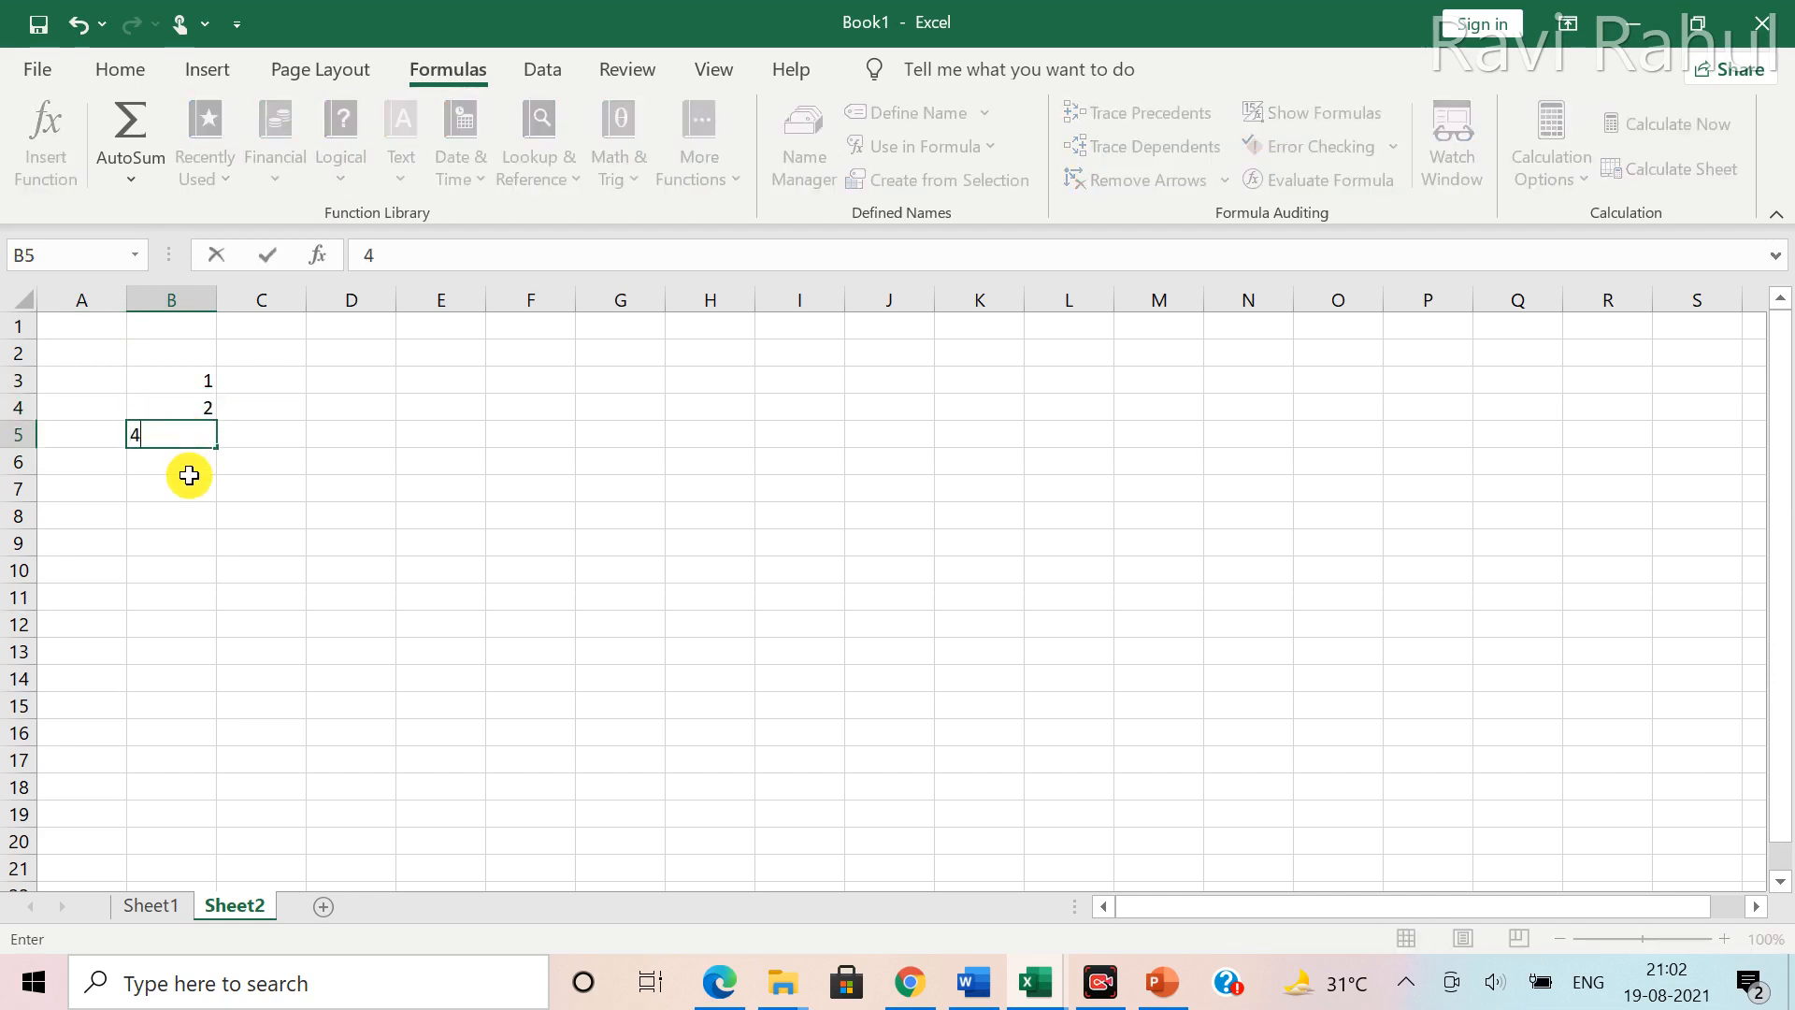
left_click(189, 468)
type("6")
left_click(288, 463)
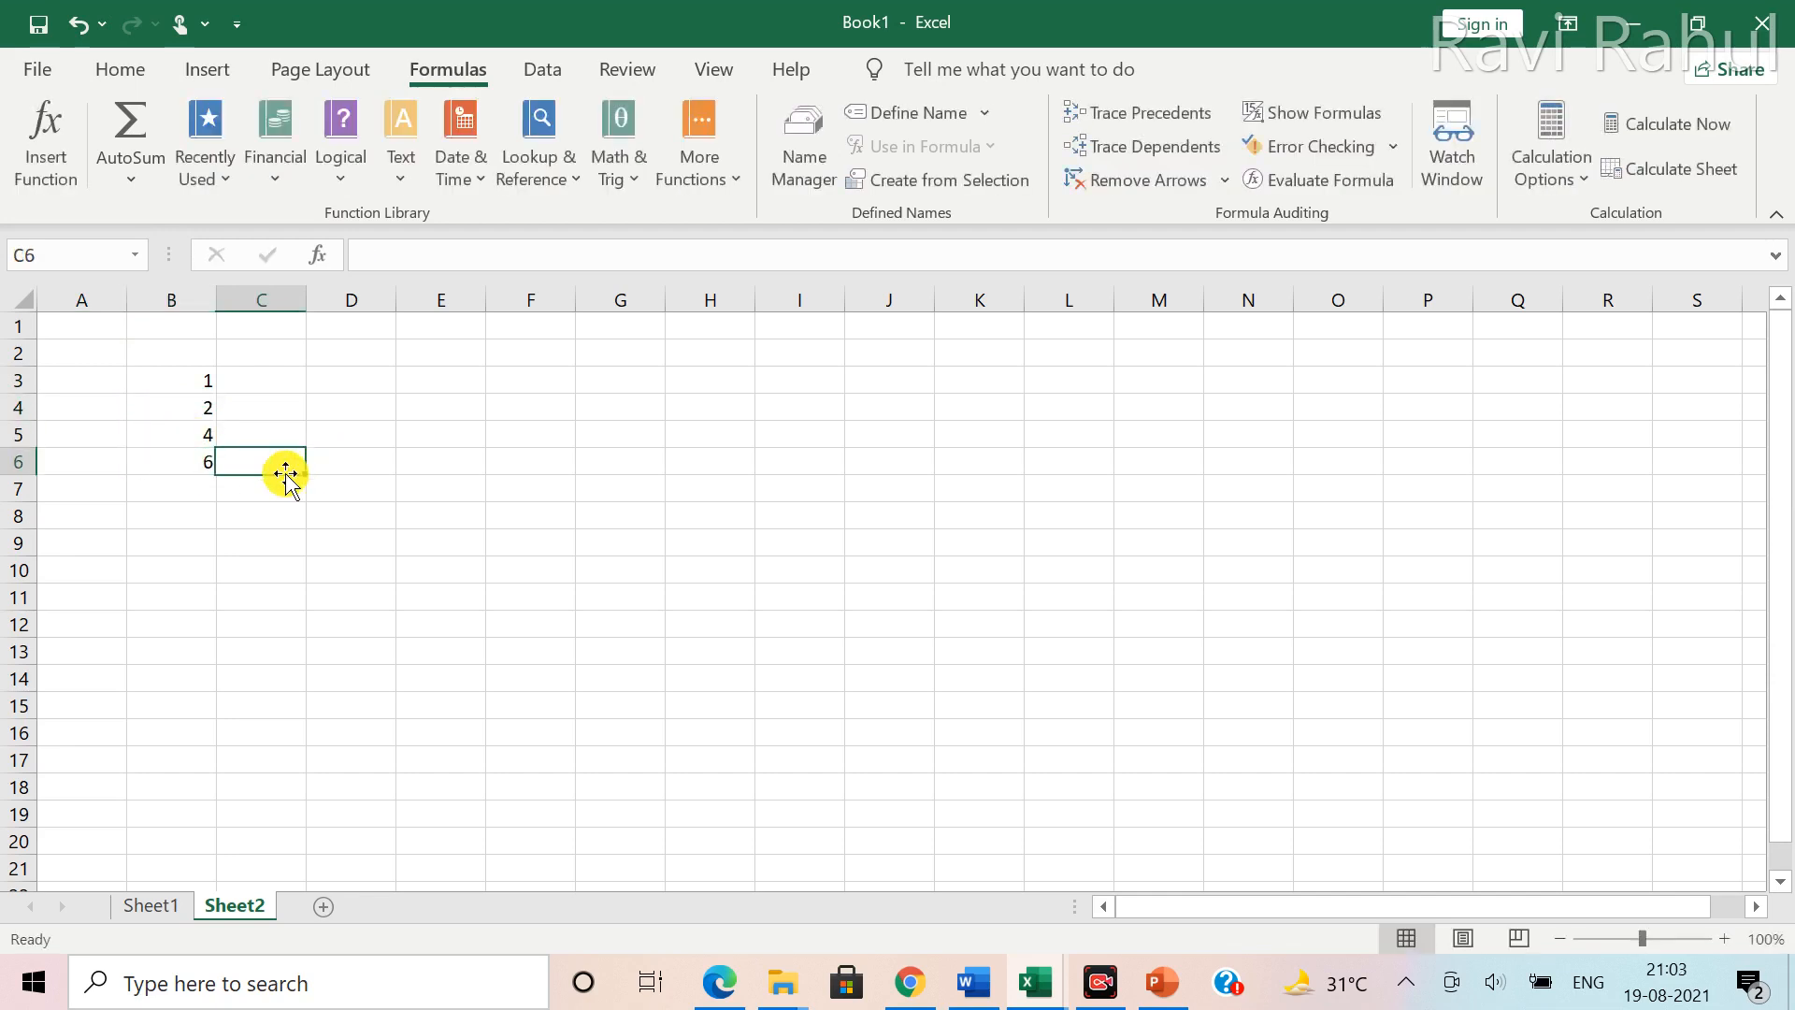
Add the four numbers in cell B7 with the cell-reference formula =B3+B4+B5+B6
left_click(186, 493)
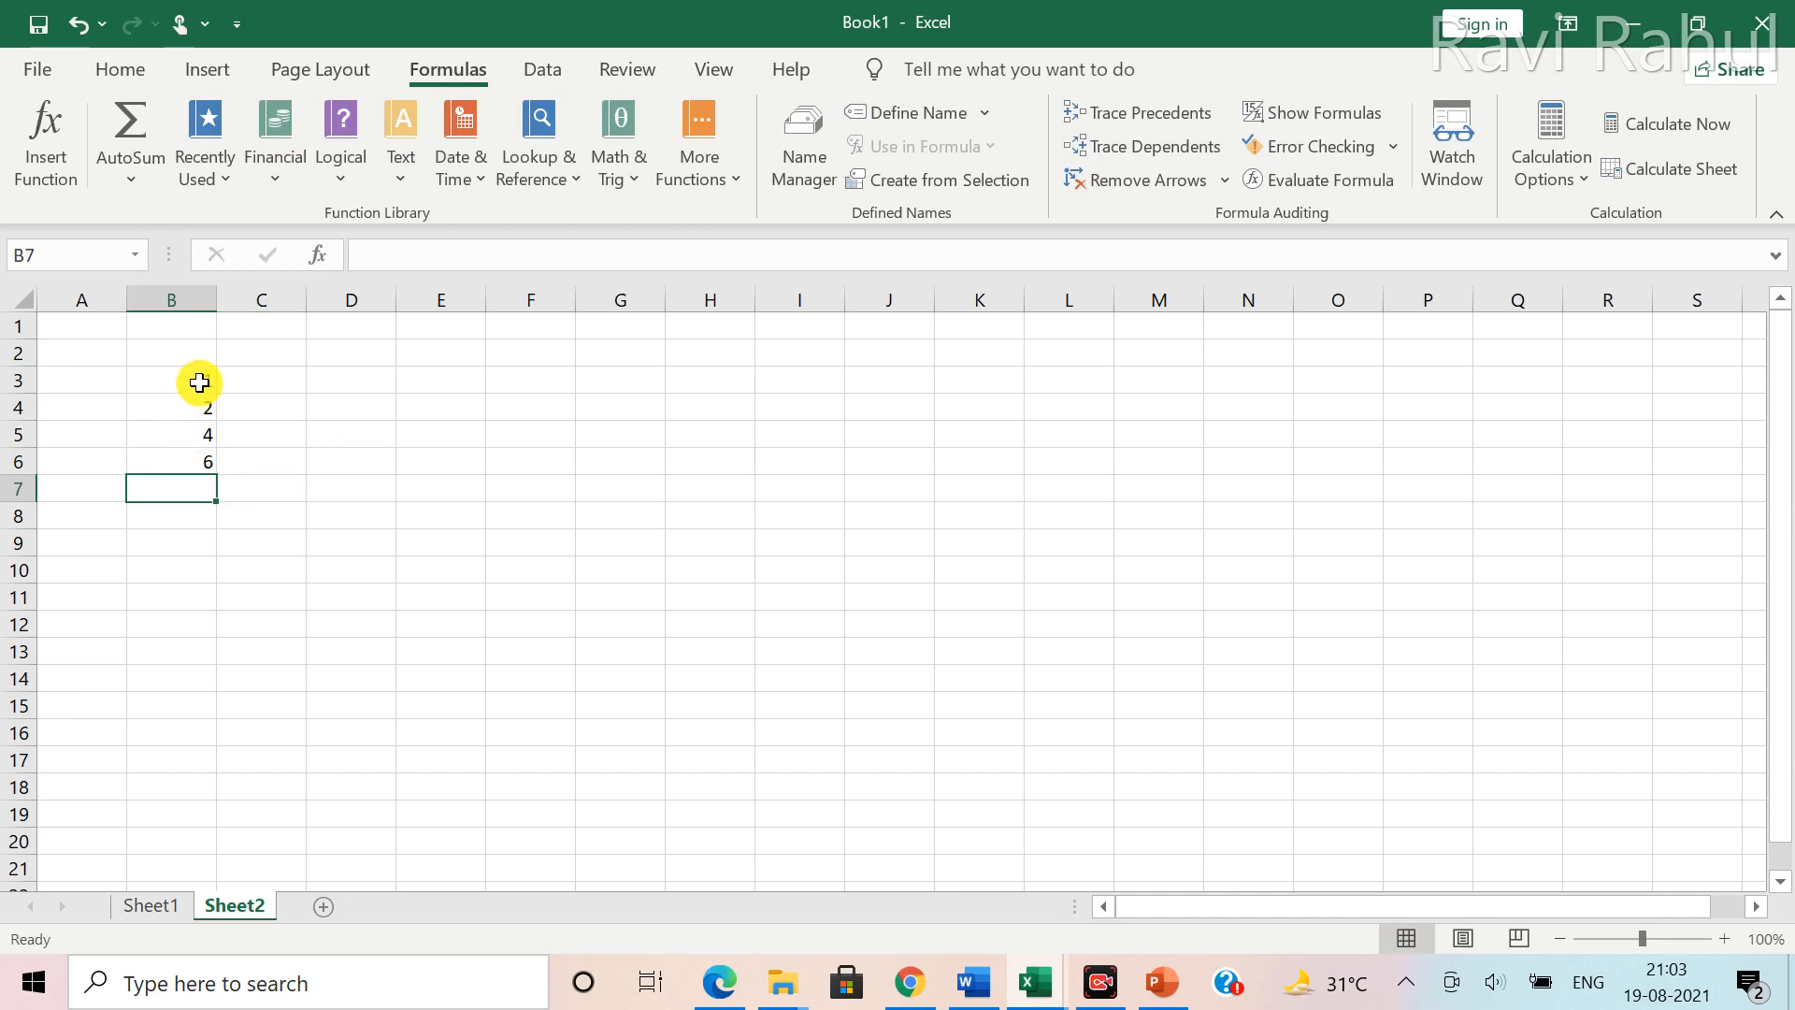
left_click_drag(199, 380, 199, 463)
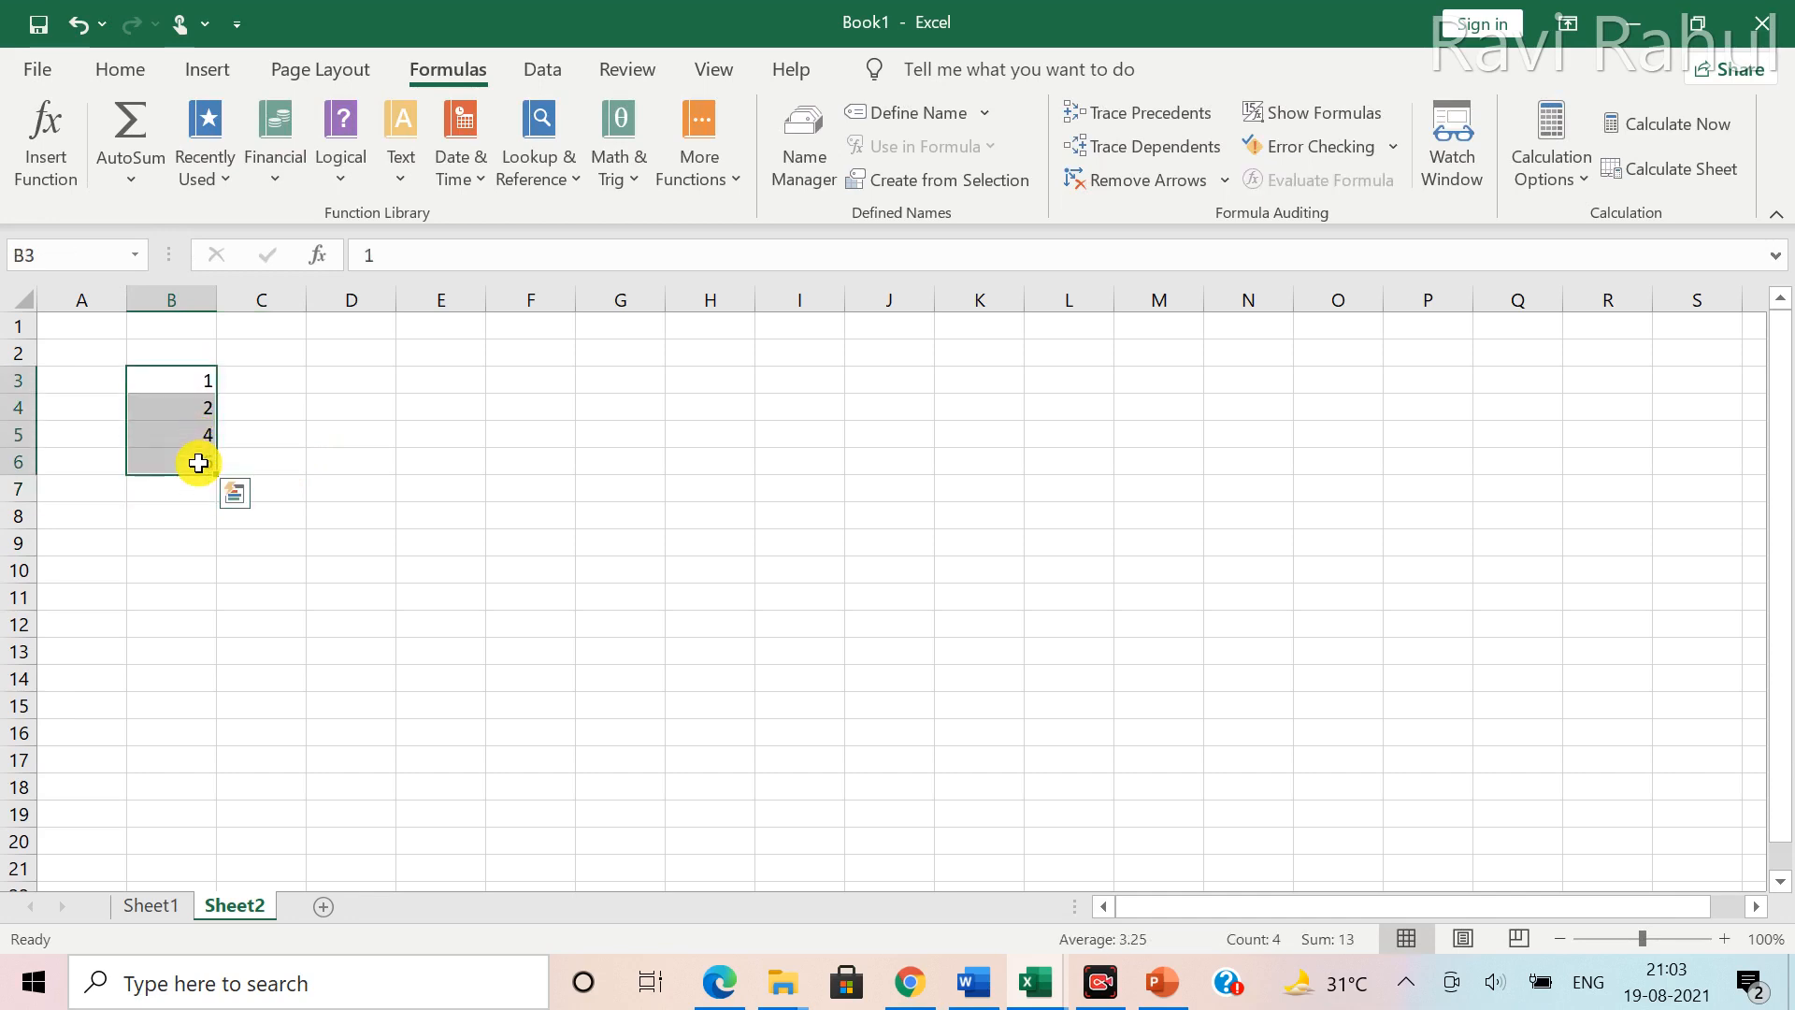
left_click(188, 493)
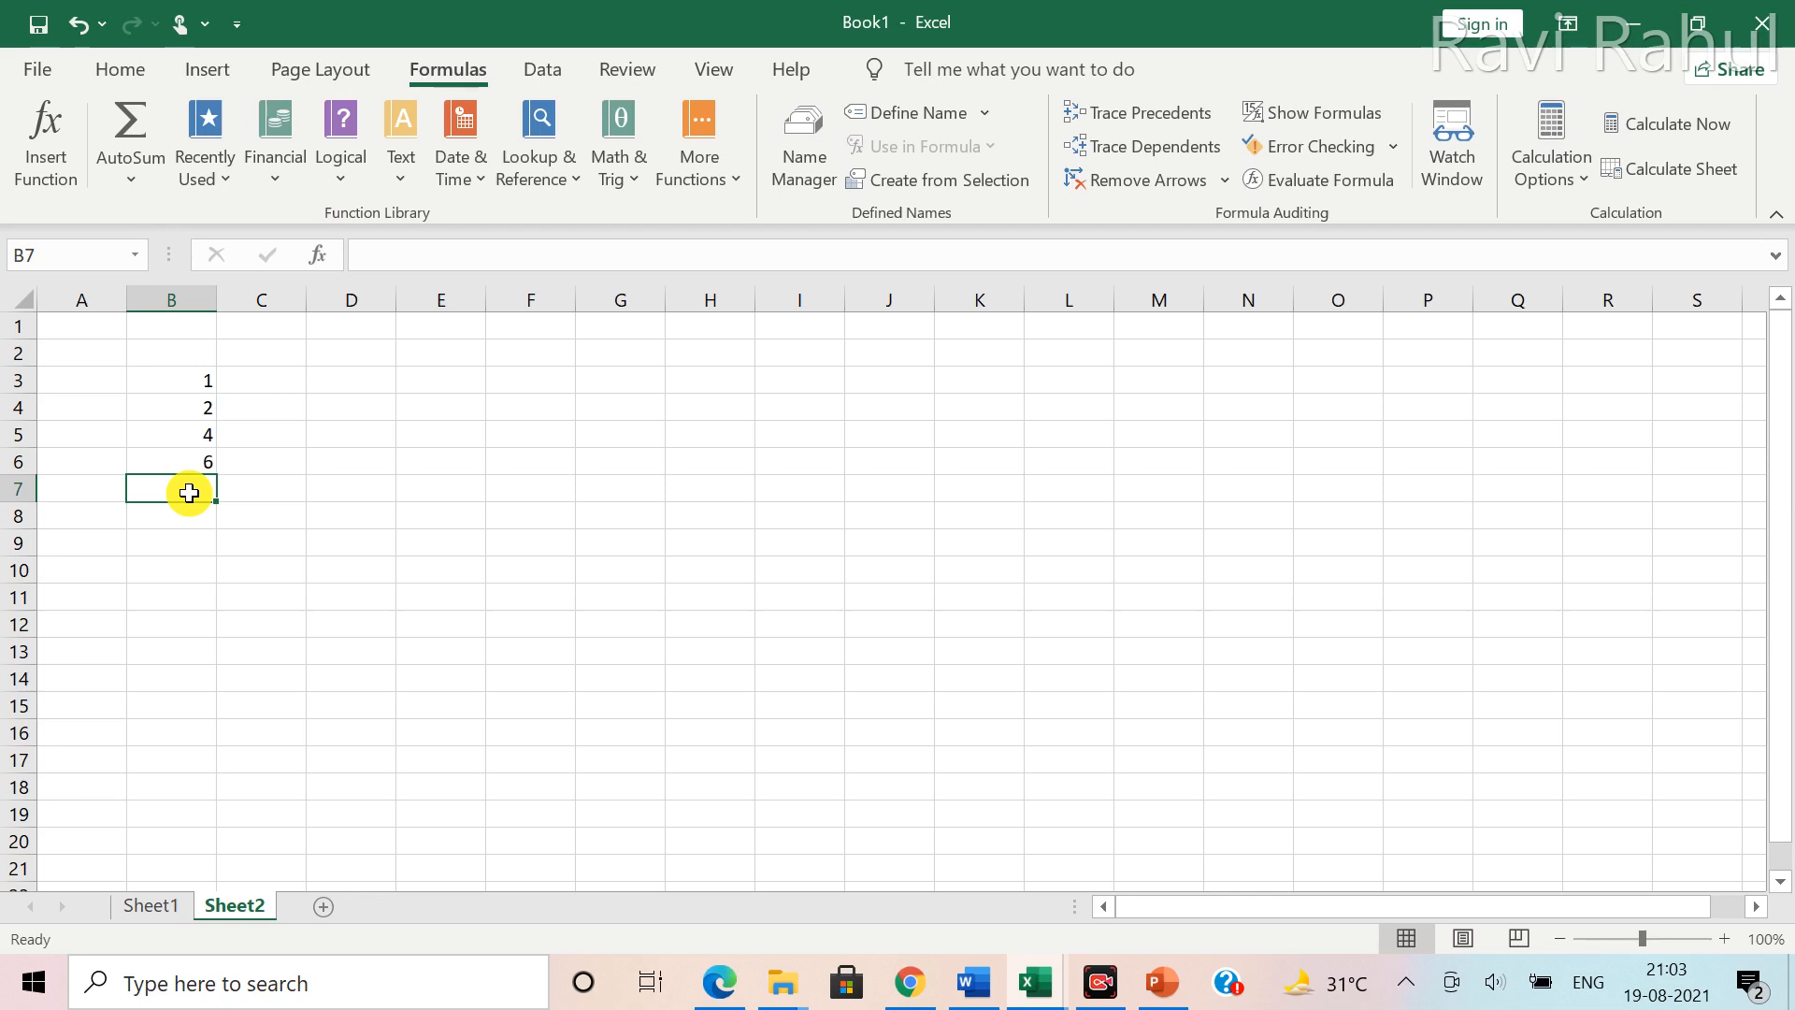
type("=")
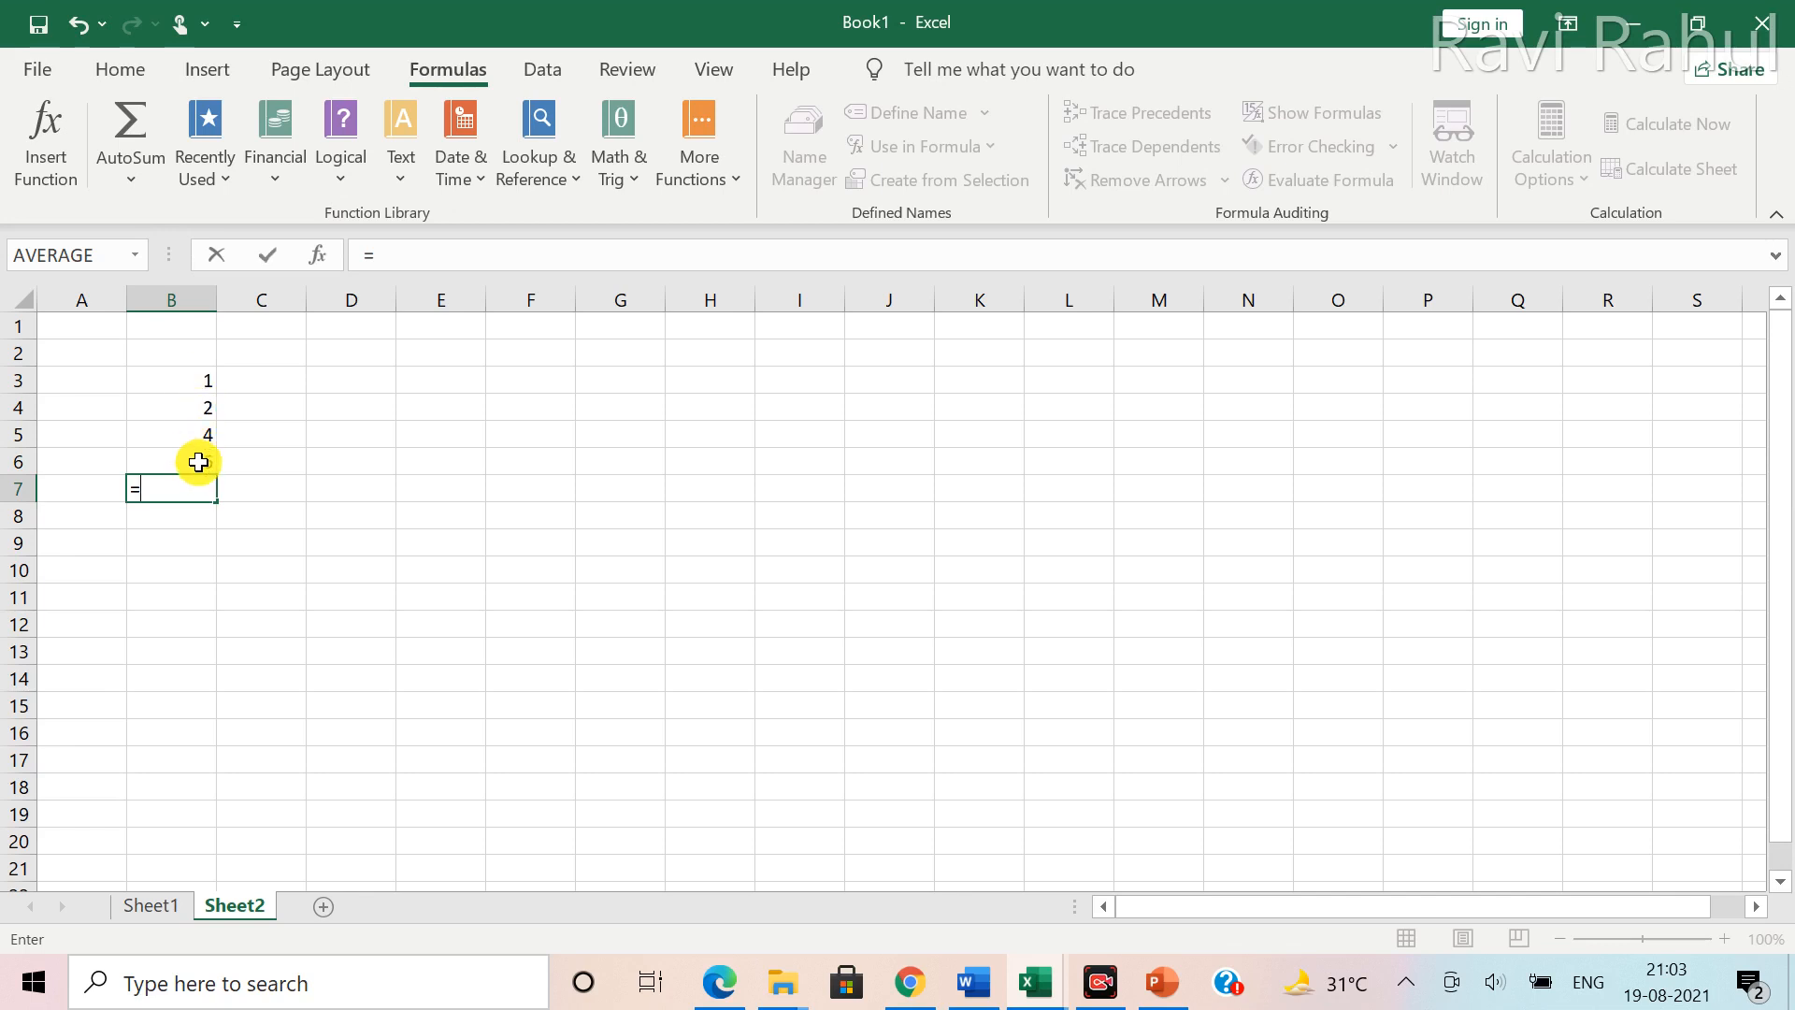
left_click(198, 382)
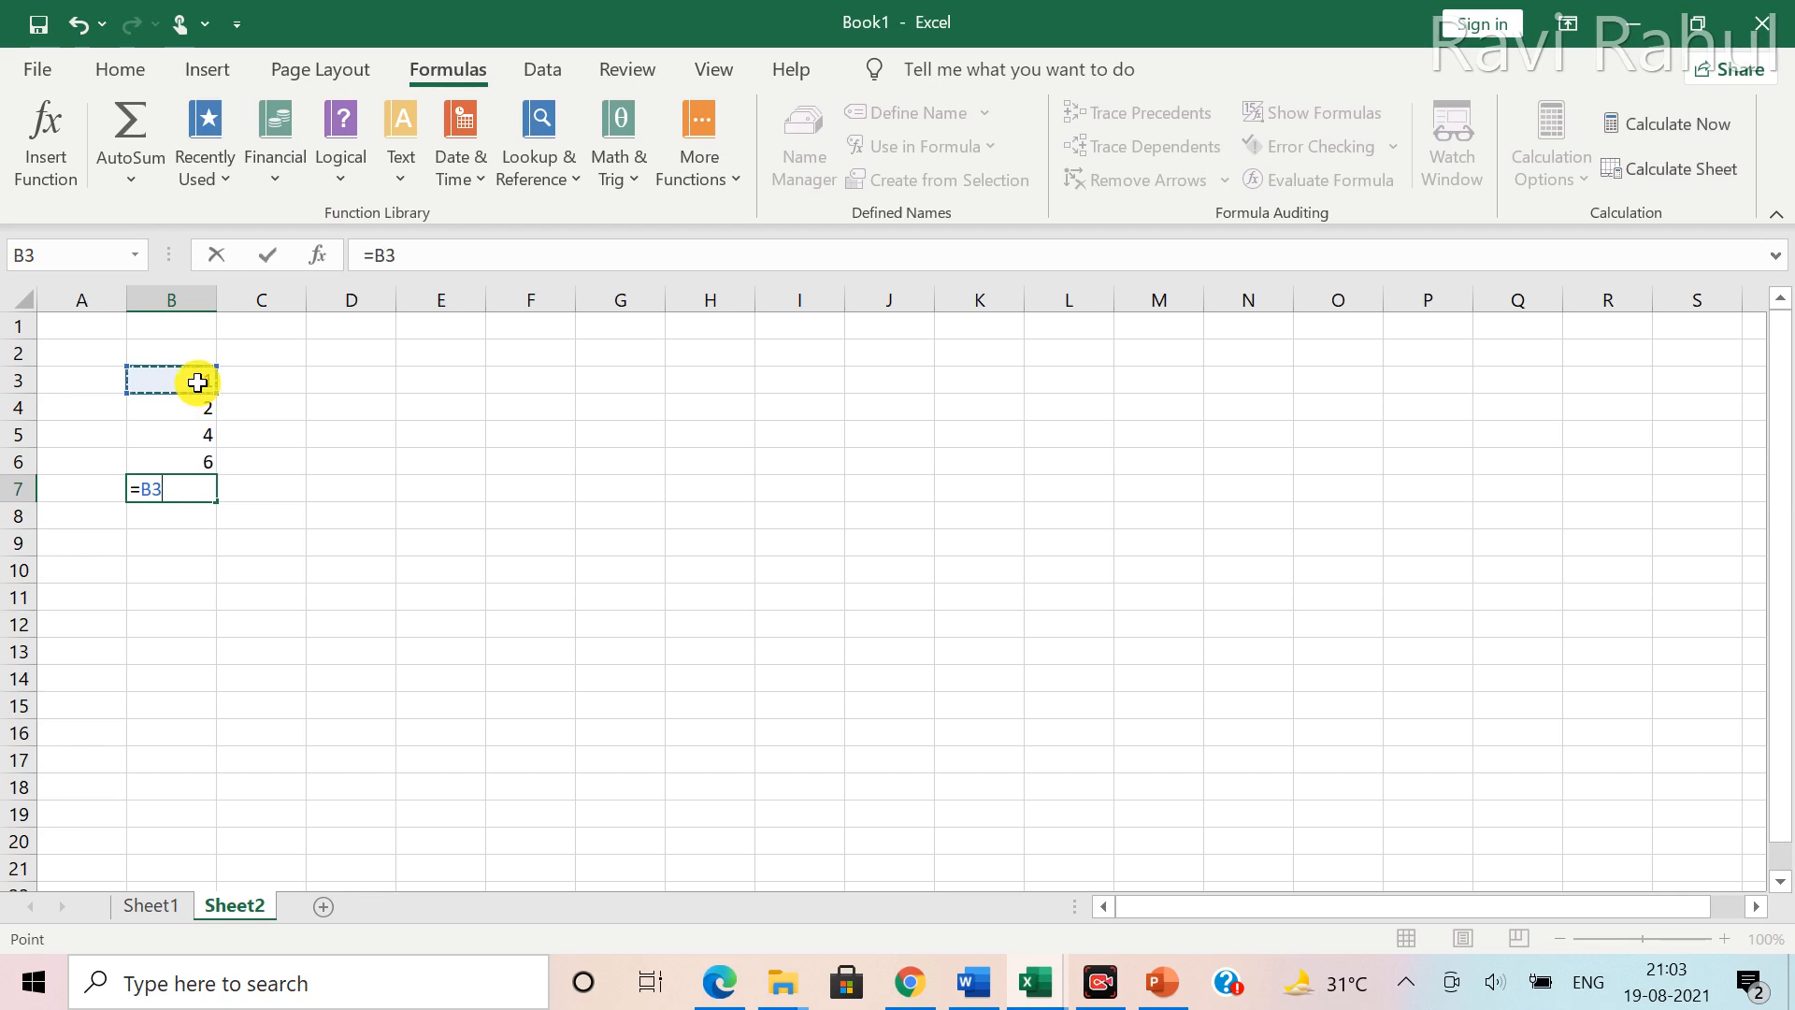
type("+")
left_click(193, 408)
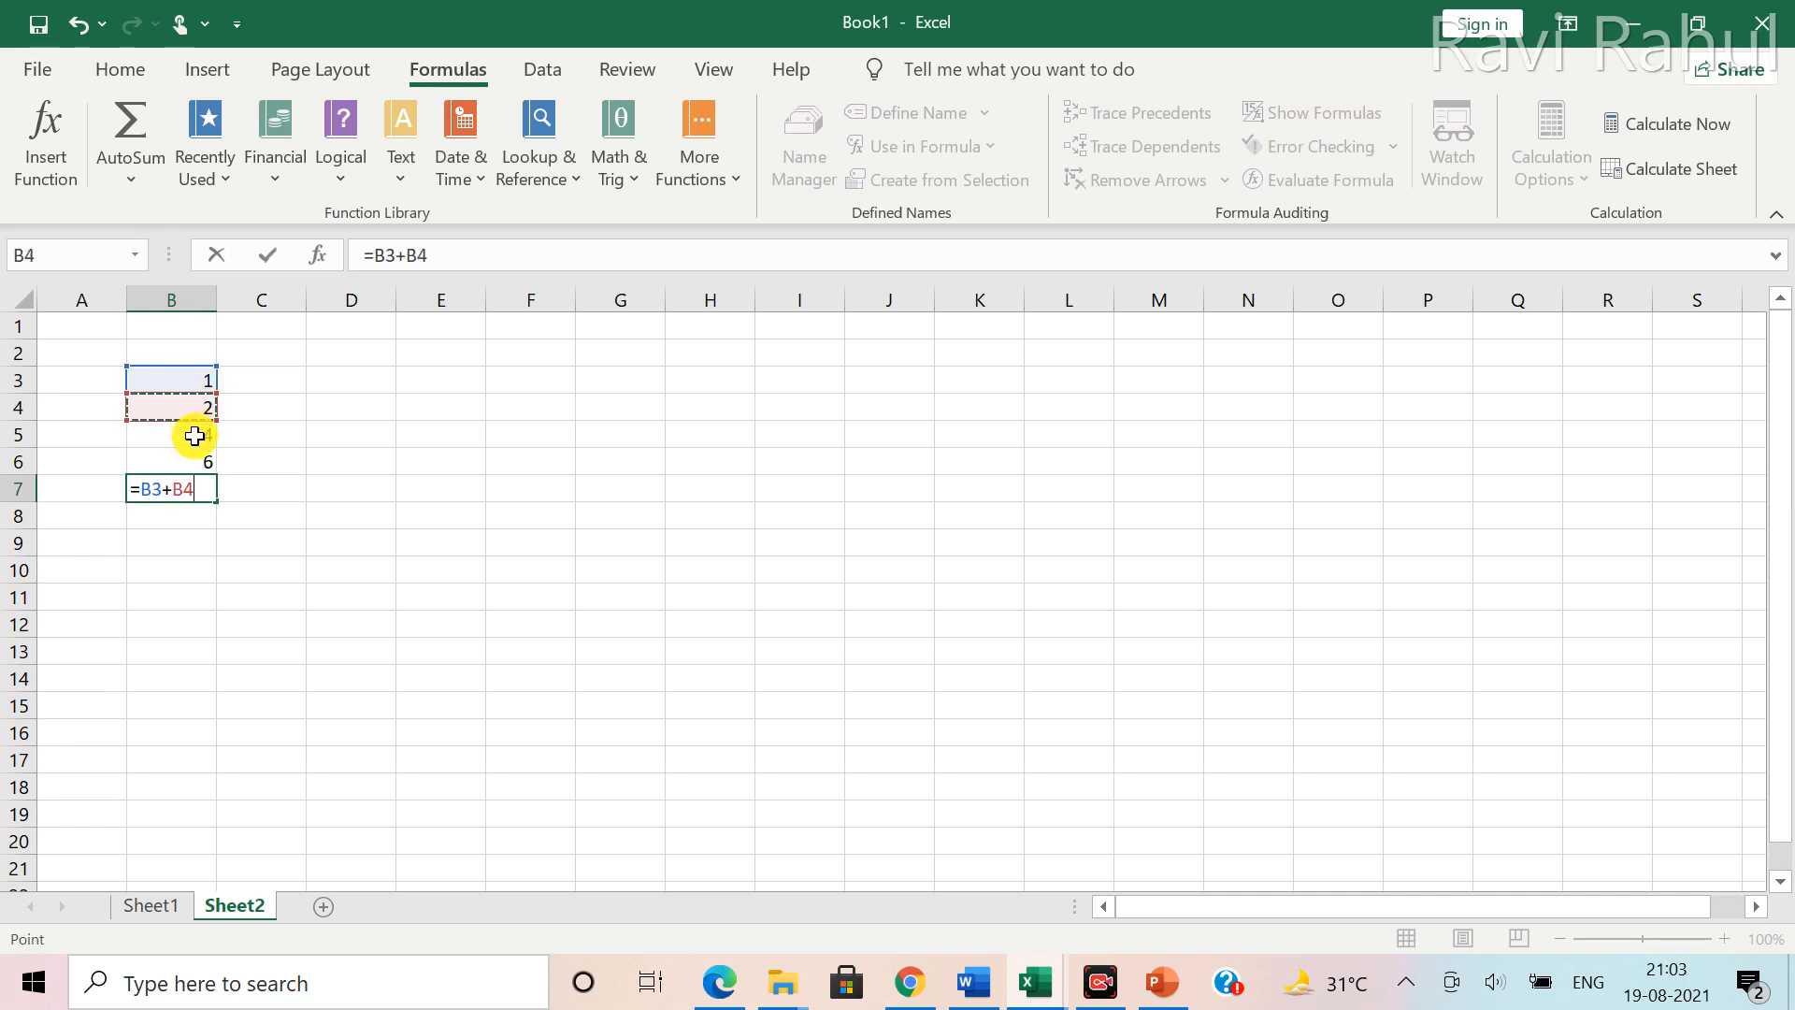
type("+")
left_click(195, 435)
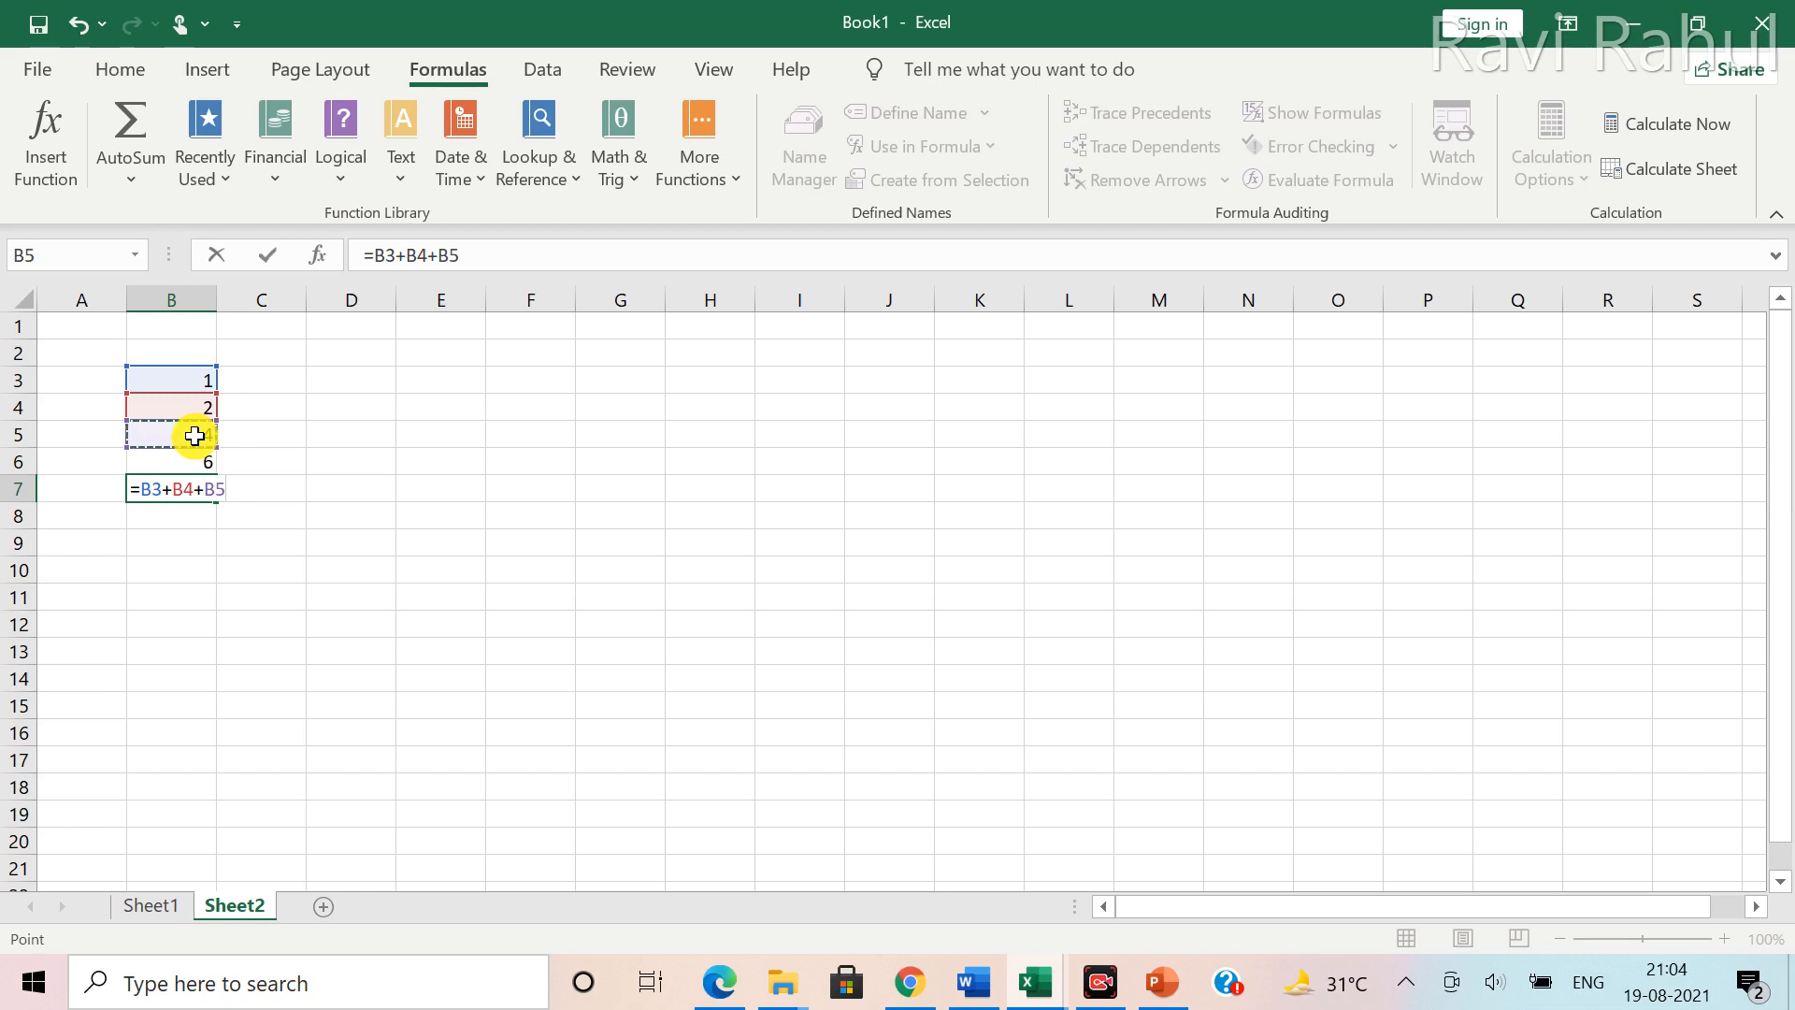
type("+")
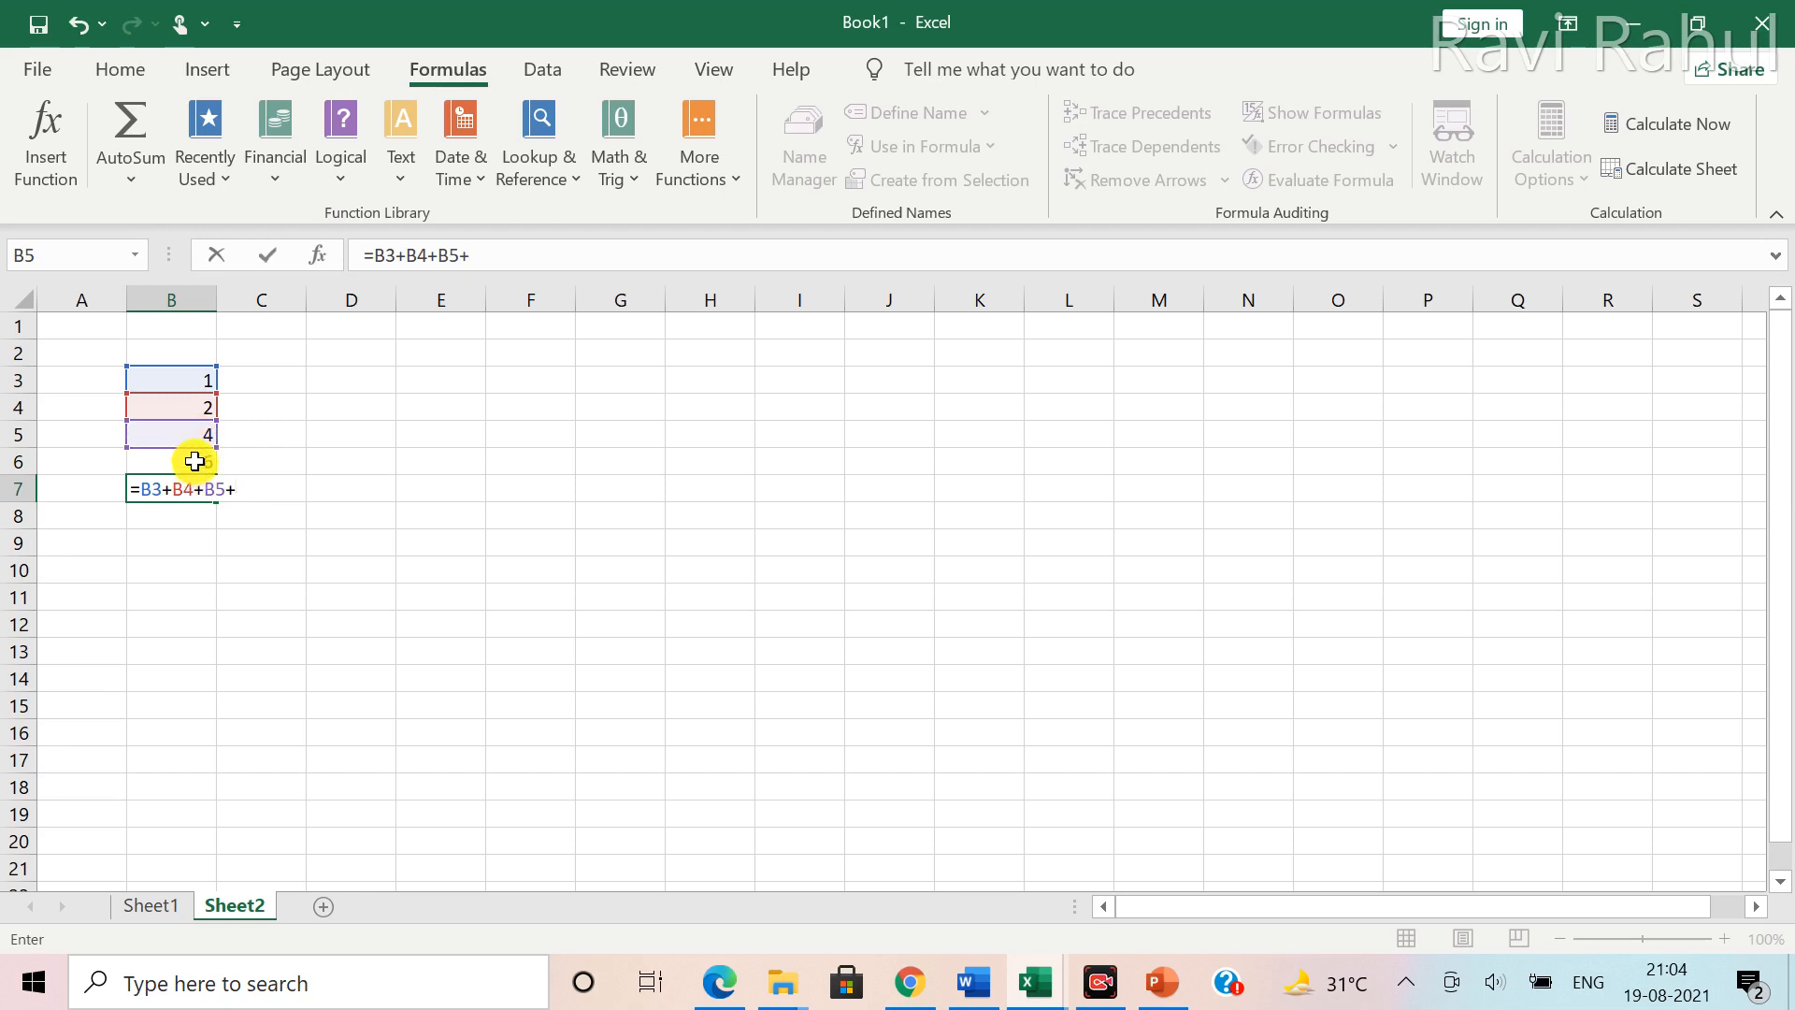
left_click(194, 460)
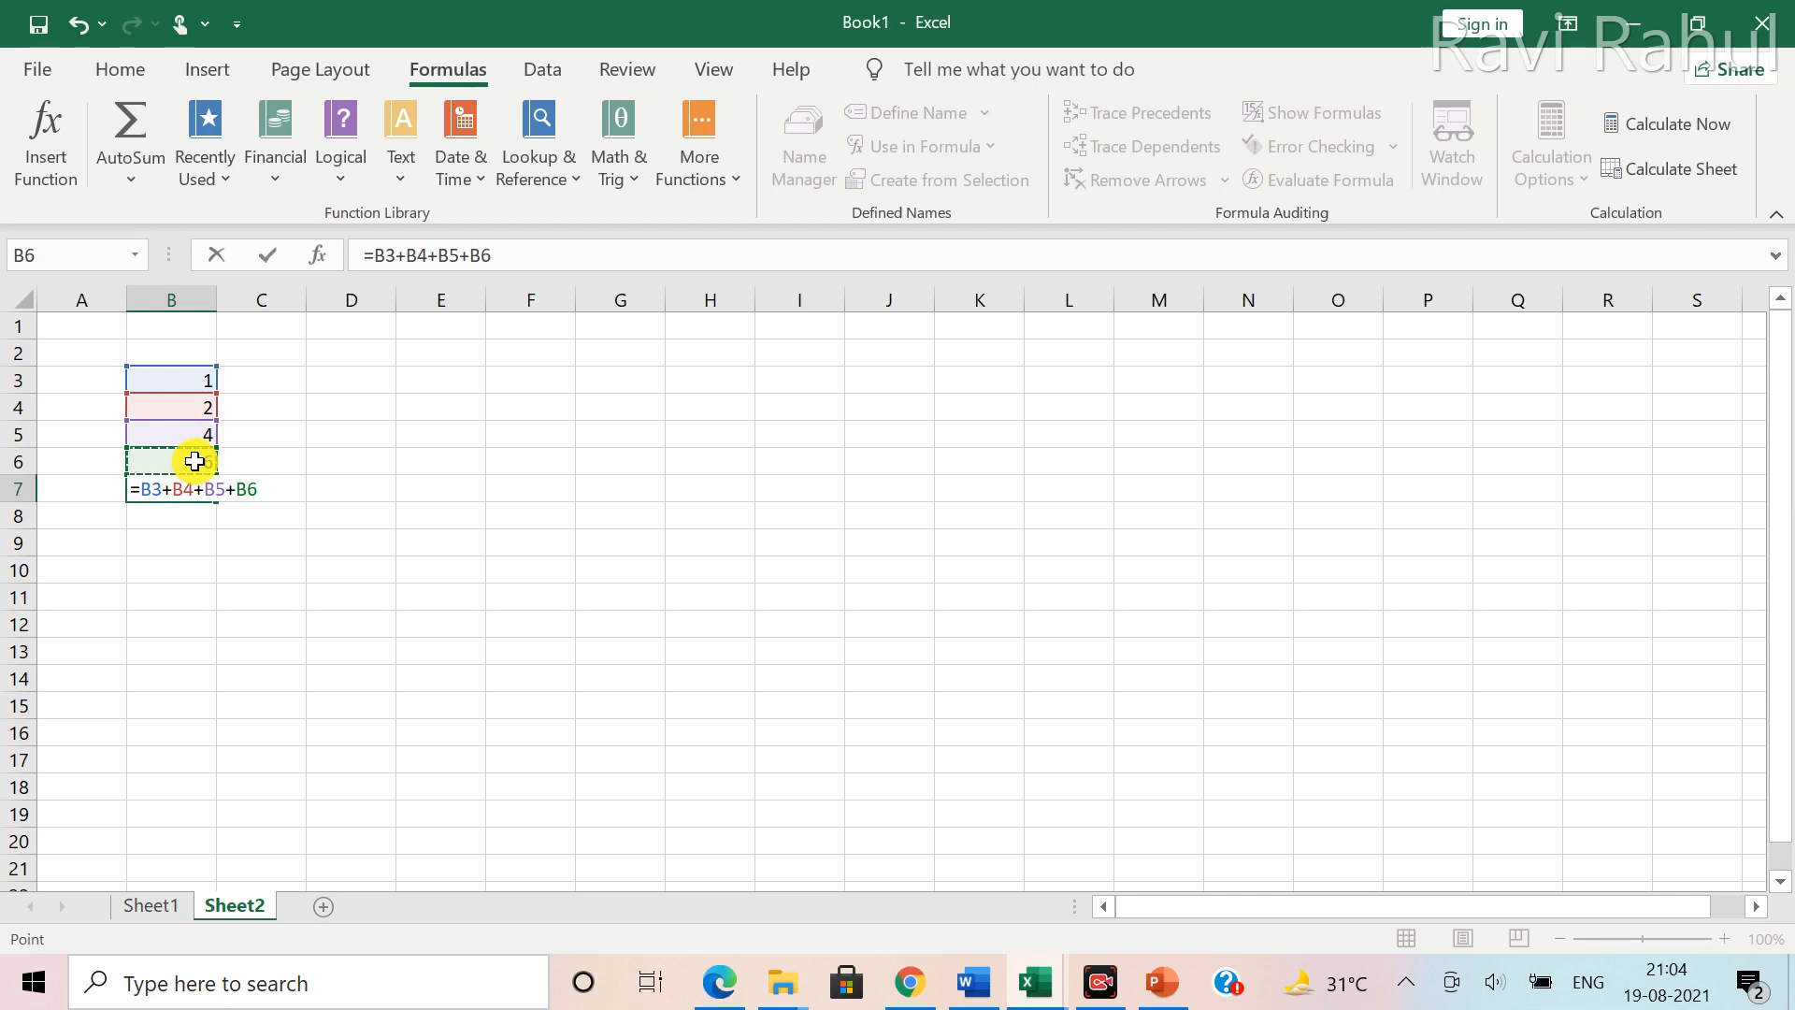
left_click(268, 254)
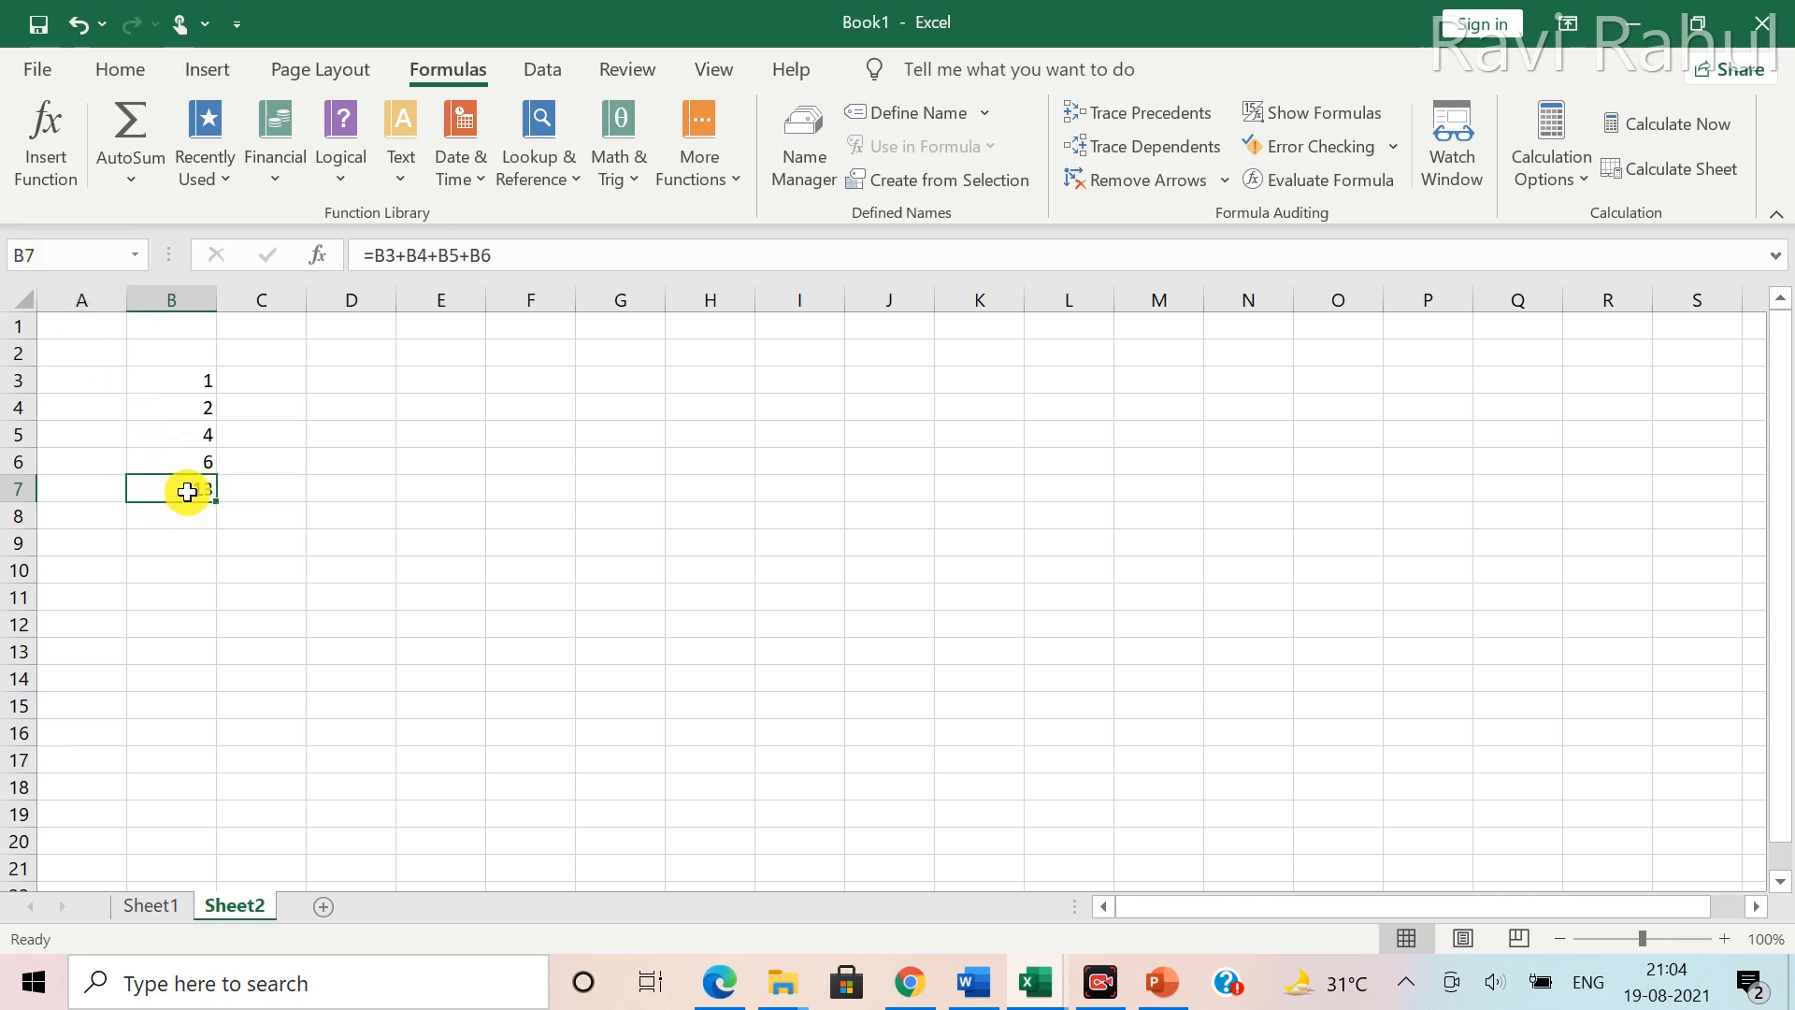
Examine the addition formula in B7 and the cells it refers to, leaving it as it is
double_click(187, 492)
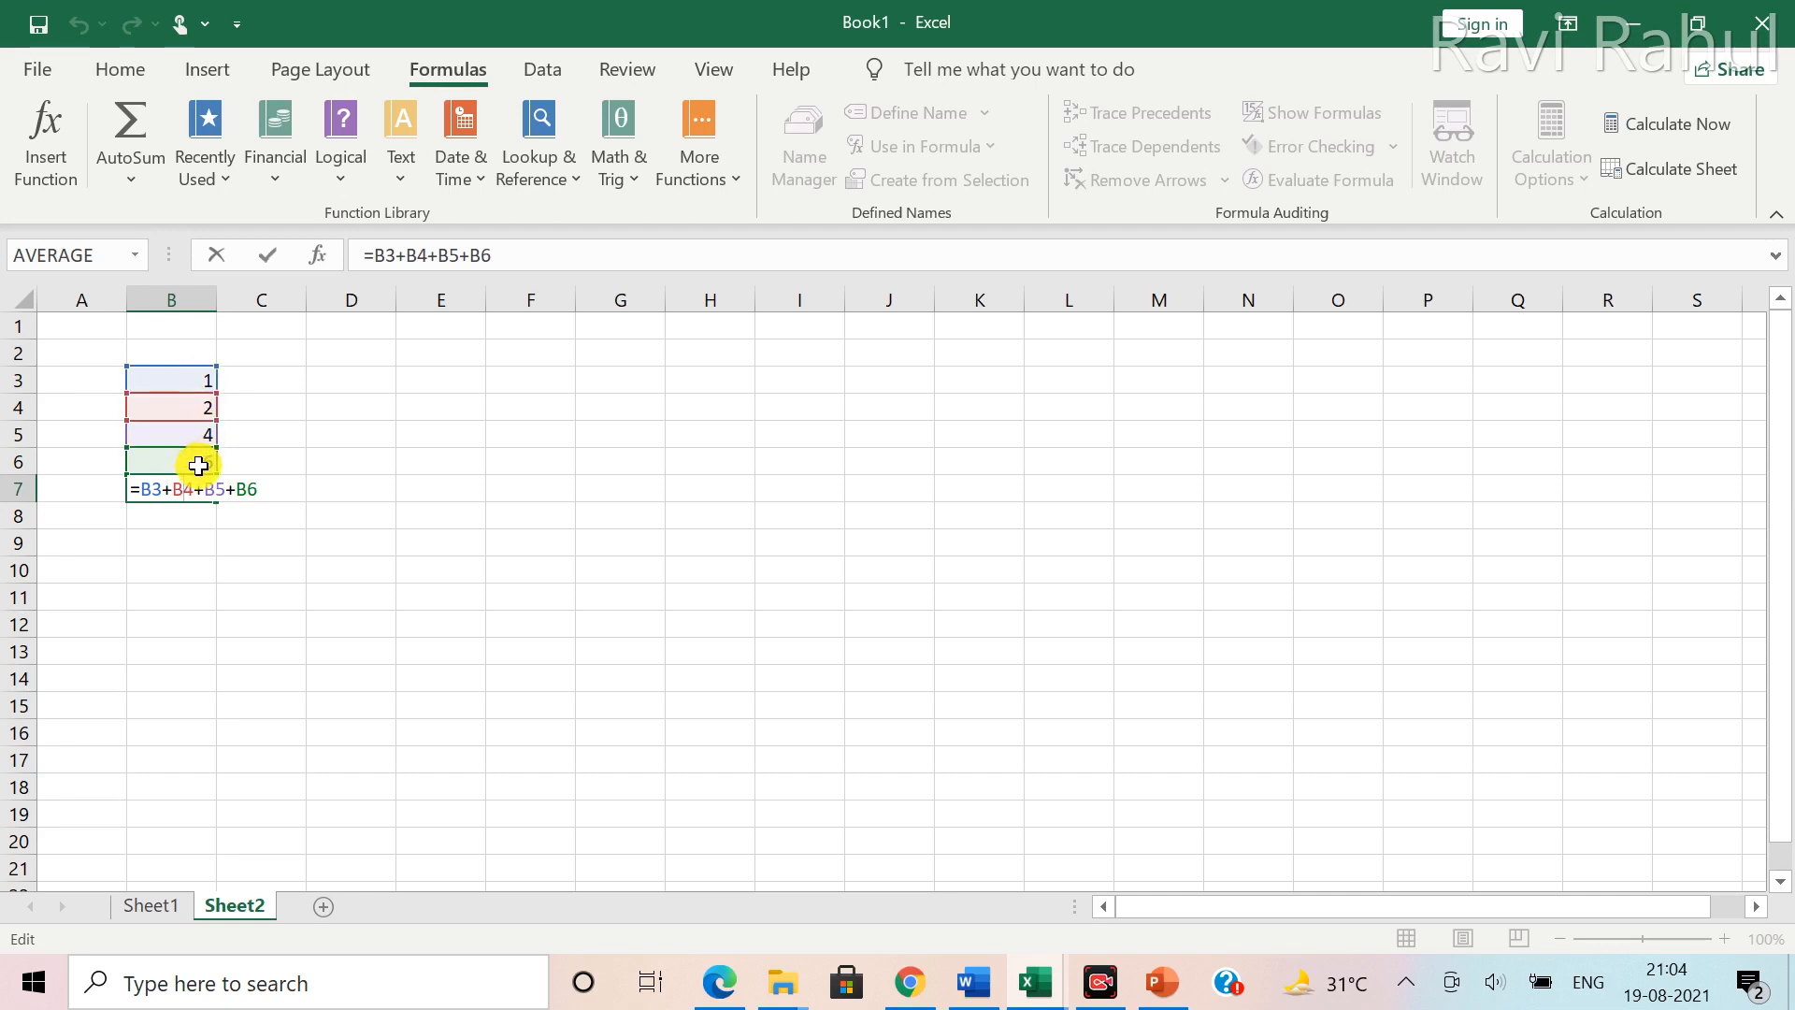
left_click(270, 254)
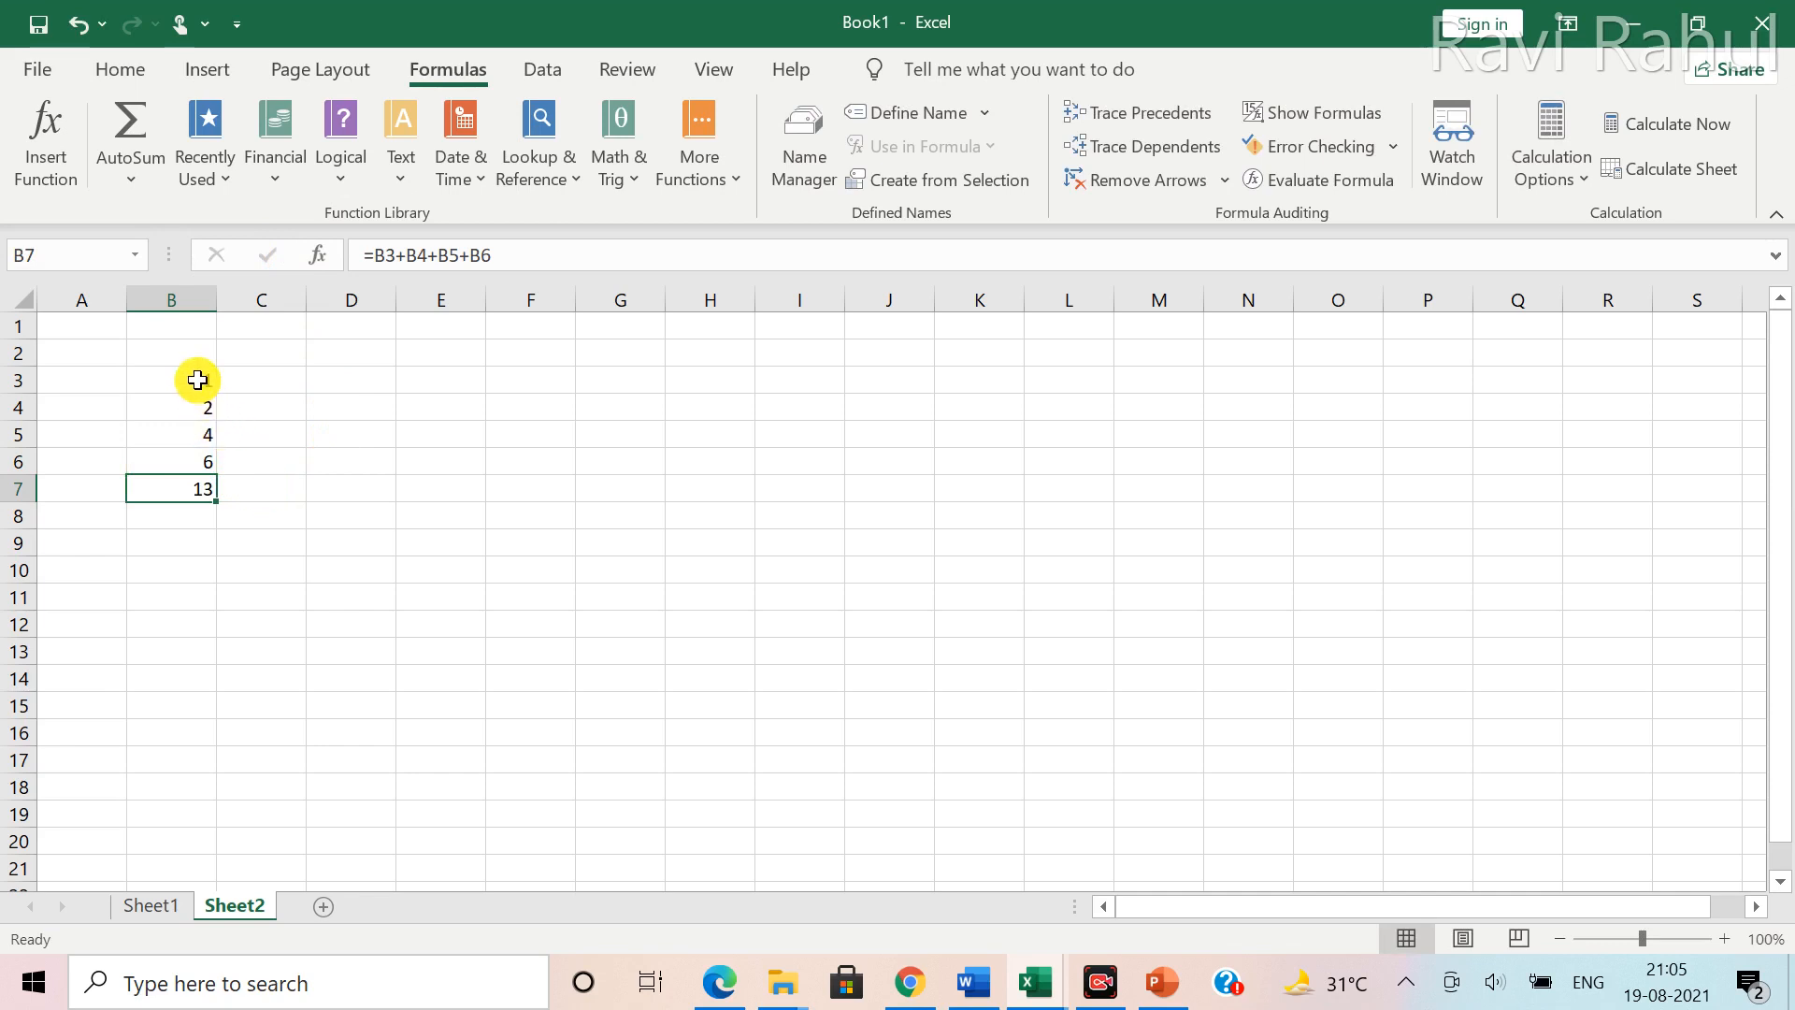
left_click(252, 492)
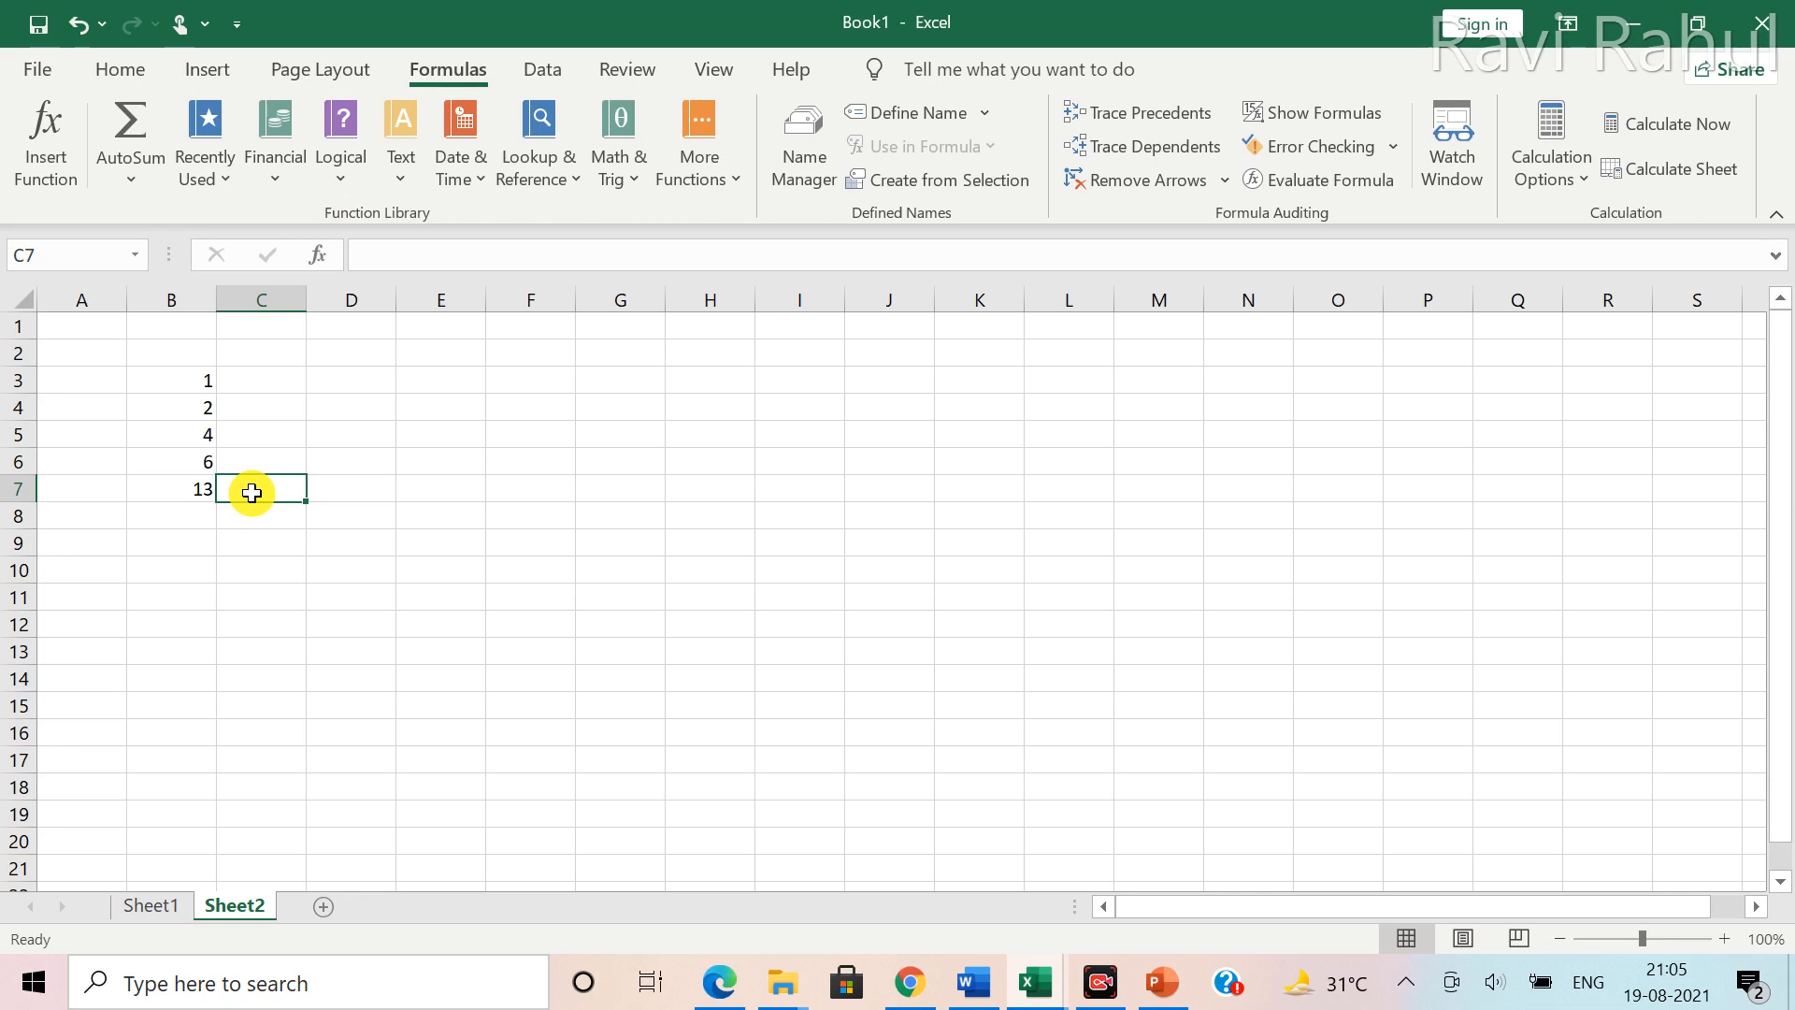
left_click(181, 500)
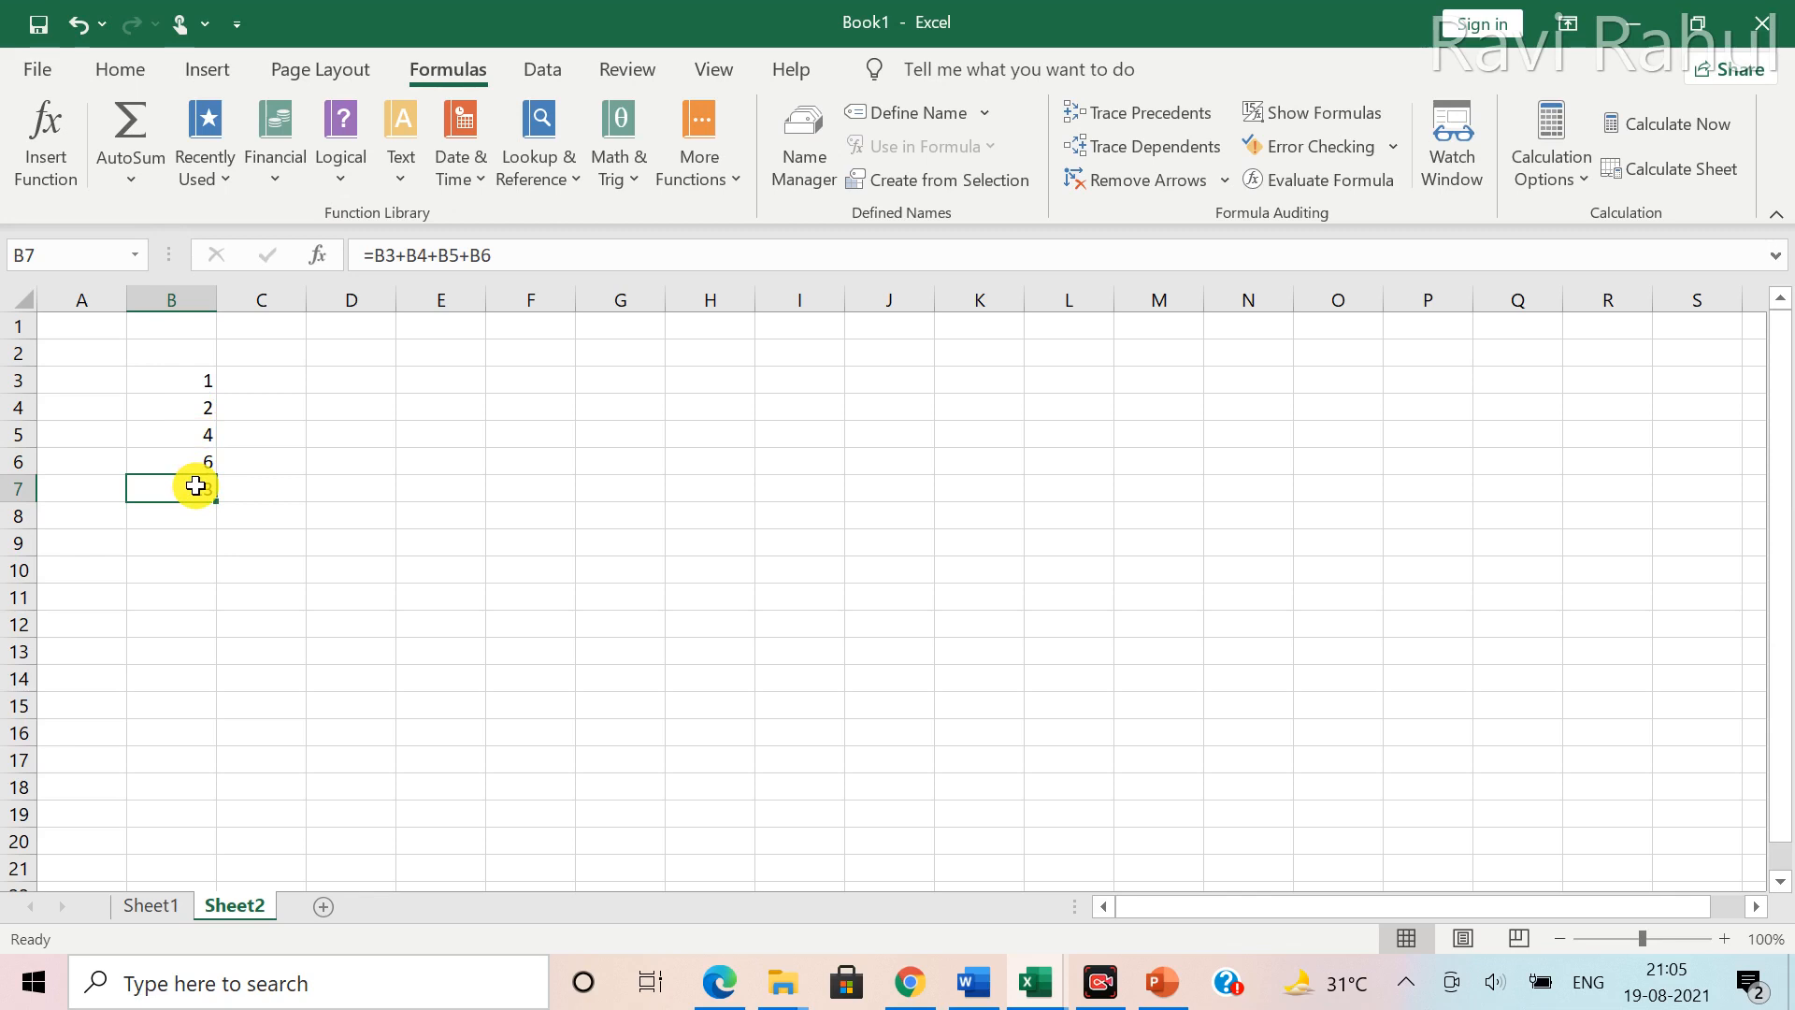
left_click(400, 254)
double_click(400, 254)
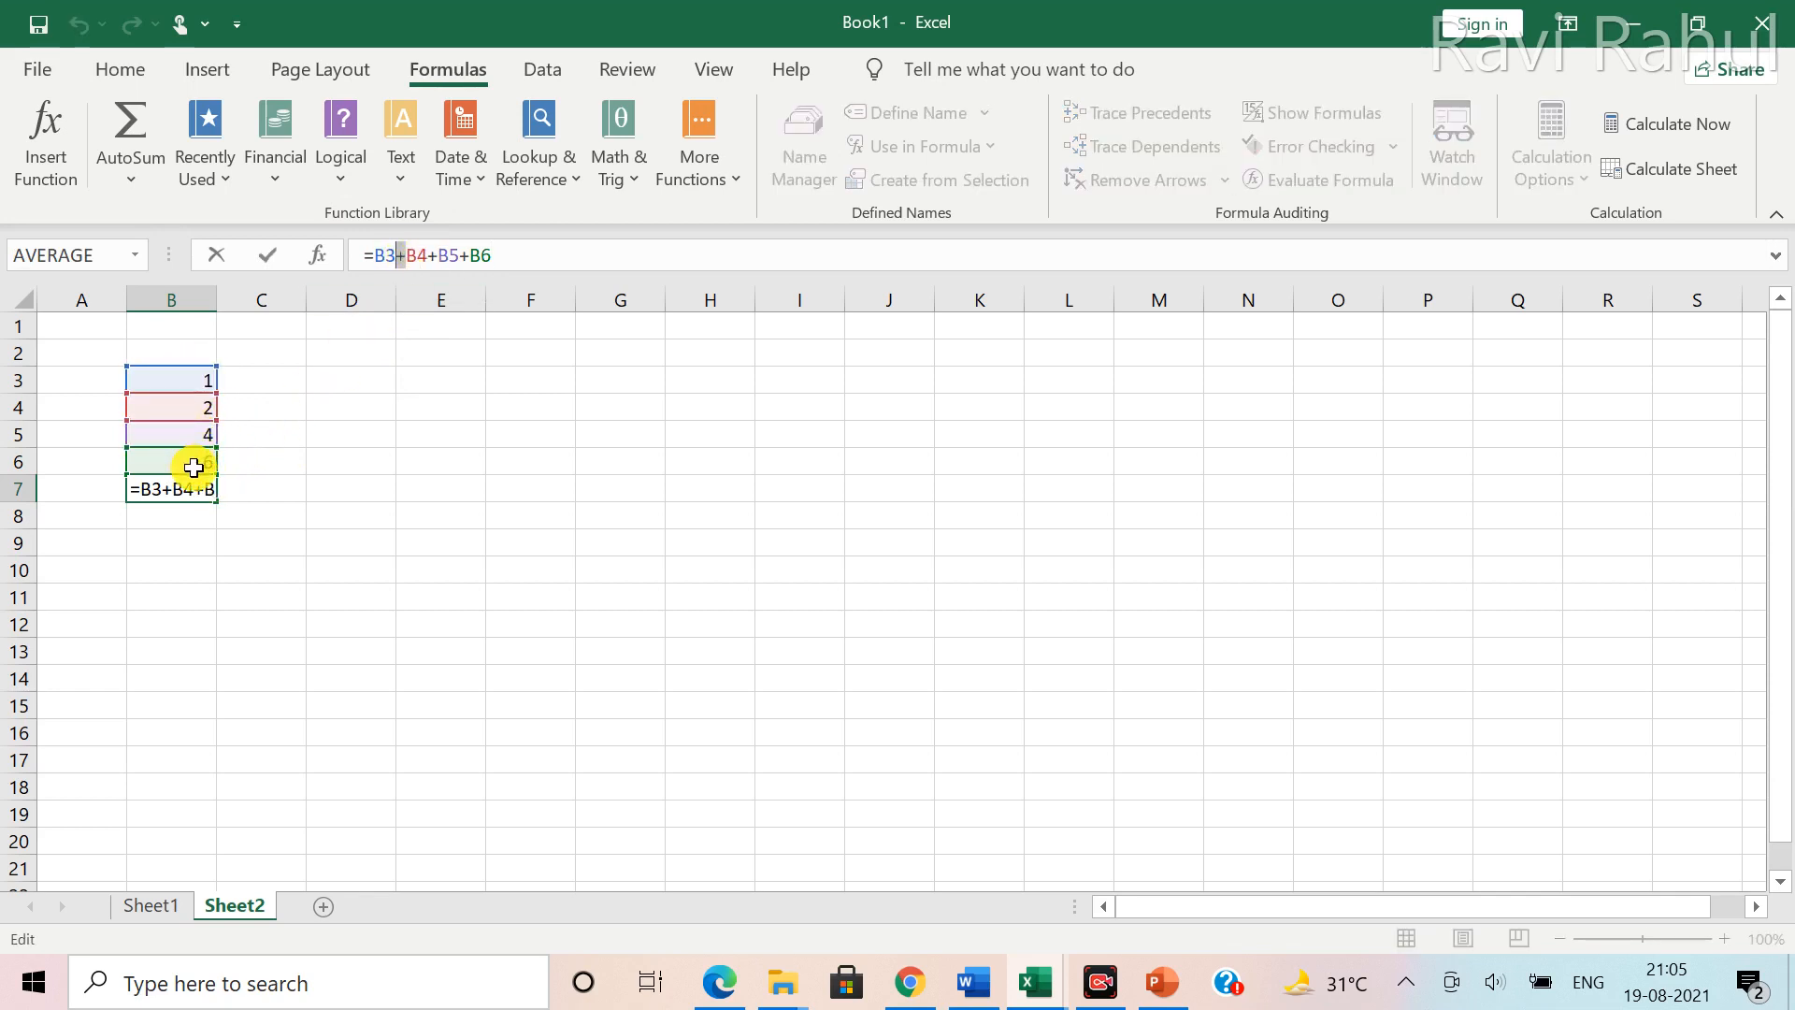
left_click(266, 258)
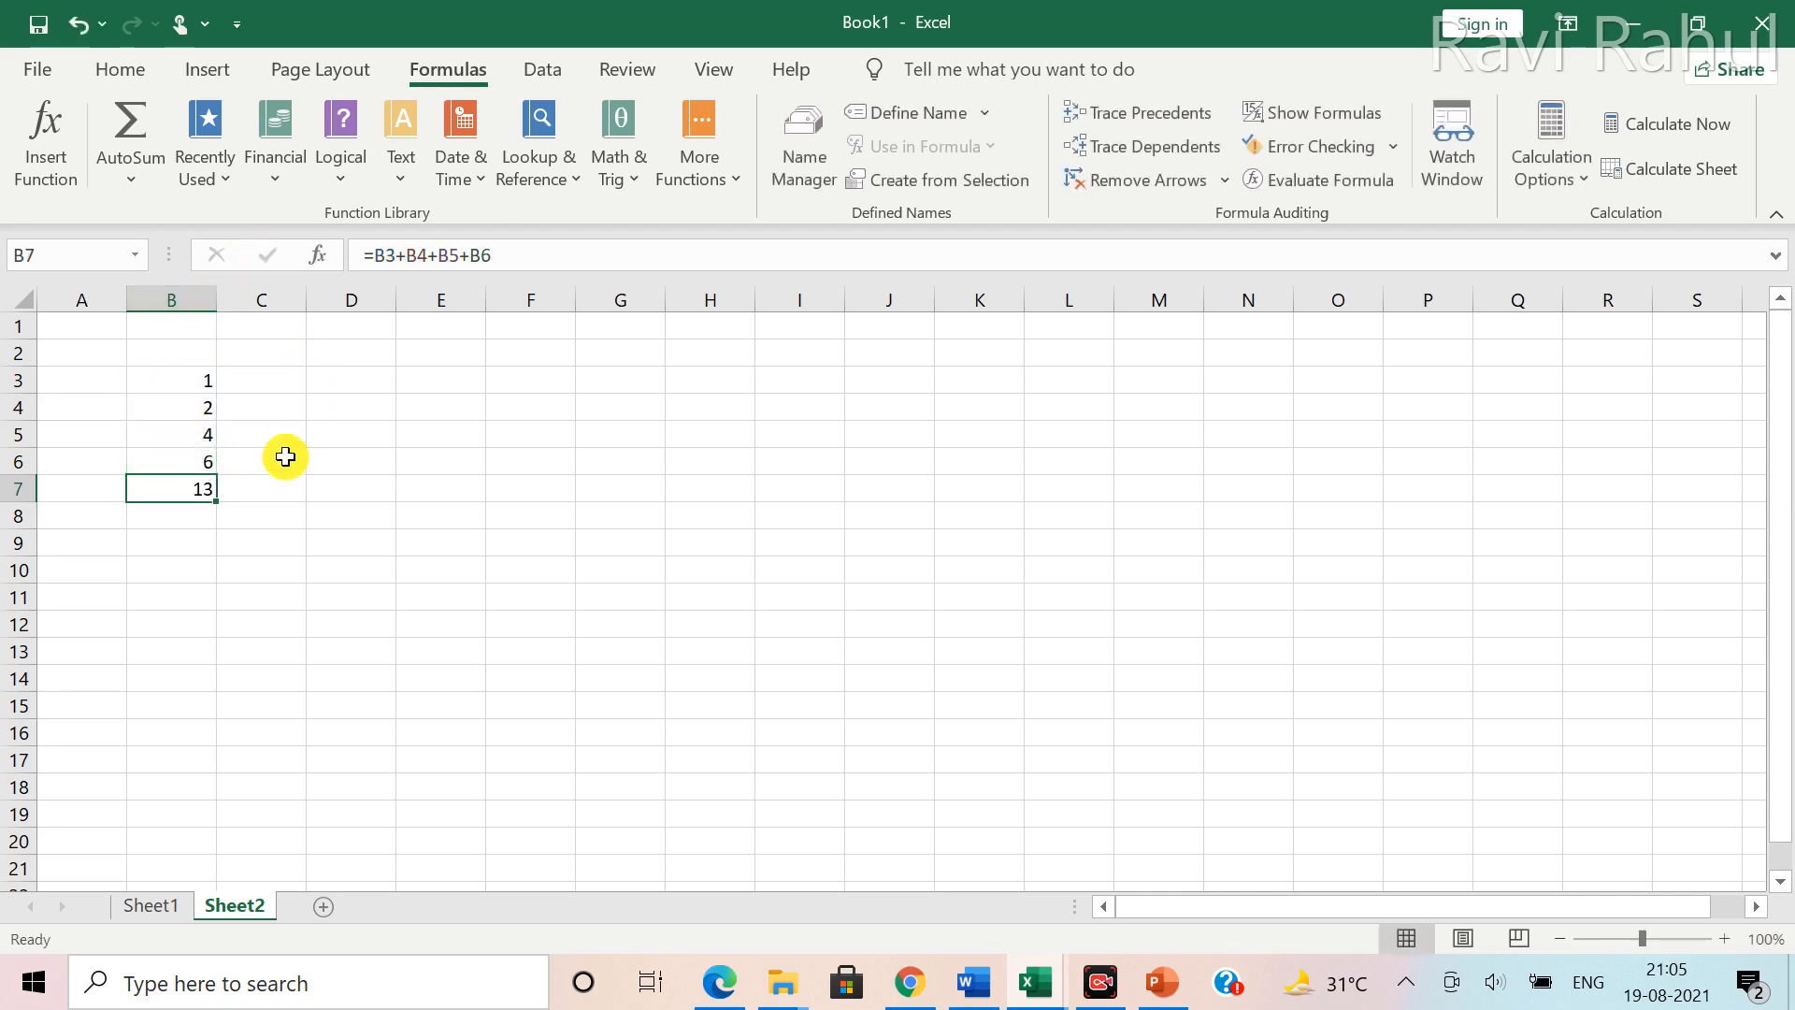
Total the same four numbers in cell C7 with the function formula =SUM(B3:B6)
left_click(246, 493)
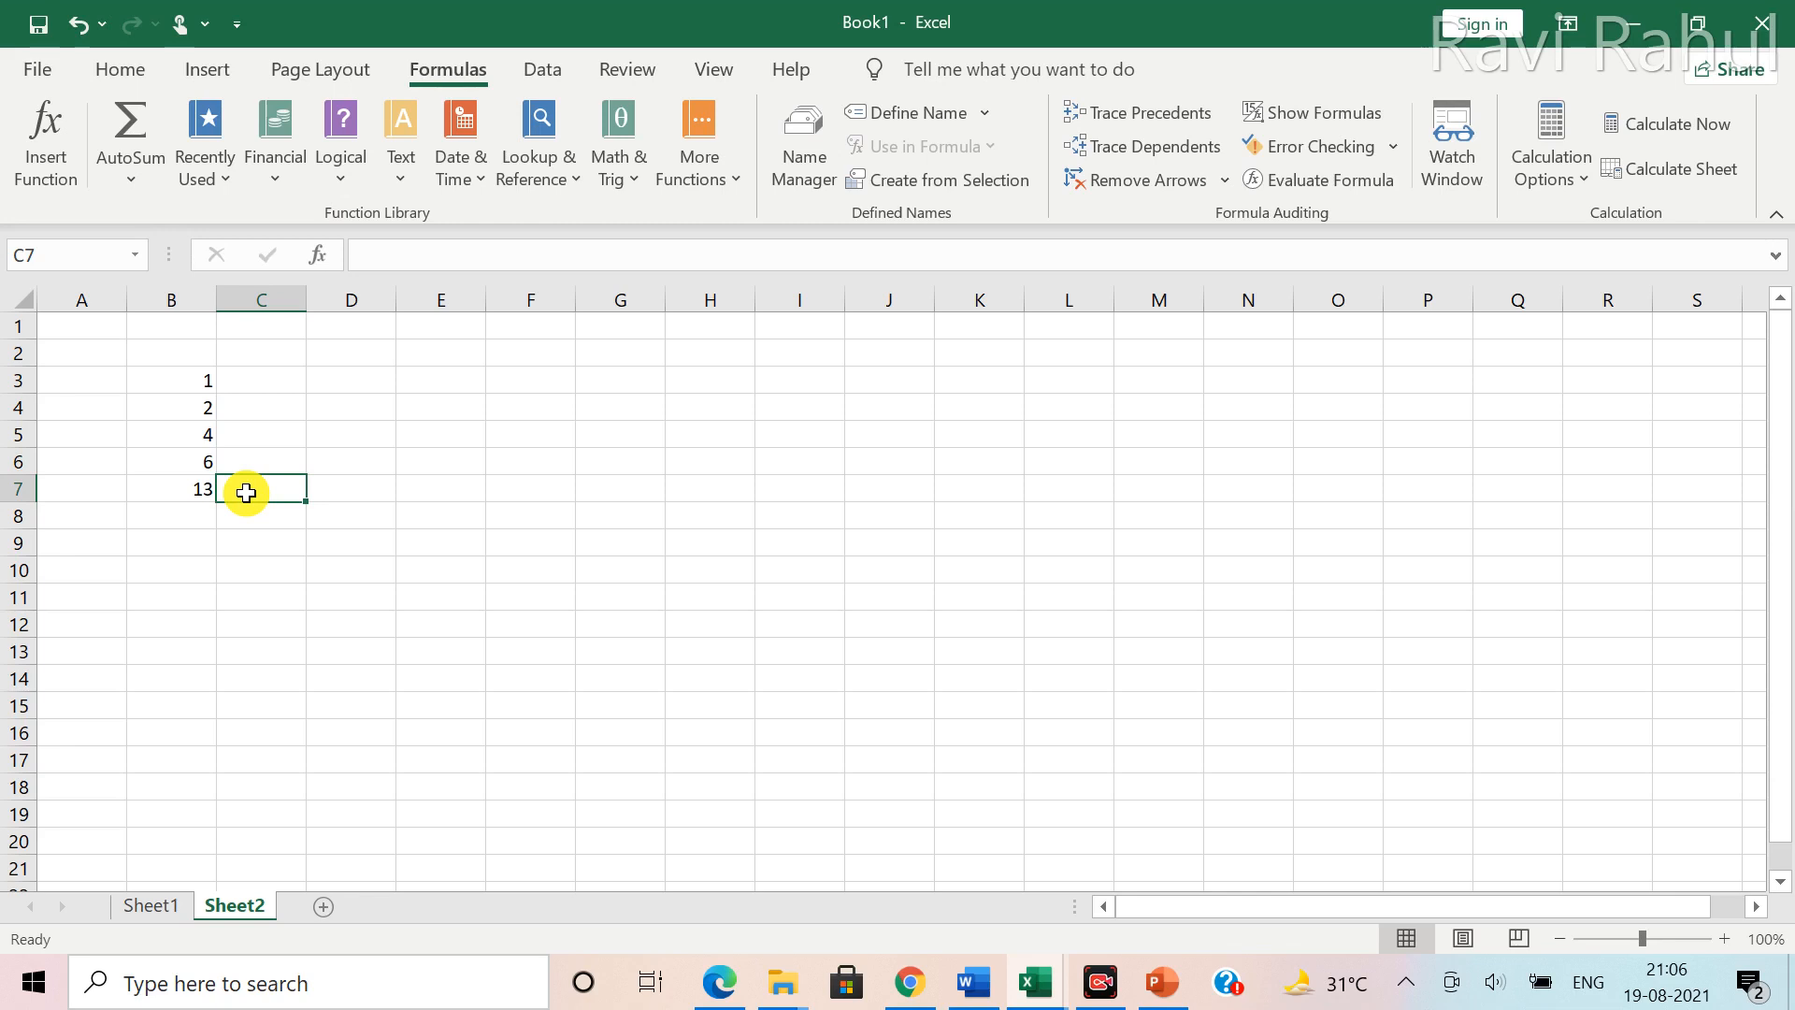
type("=")
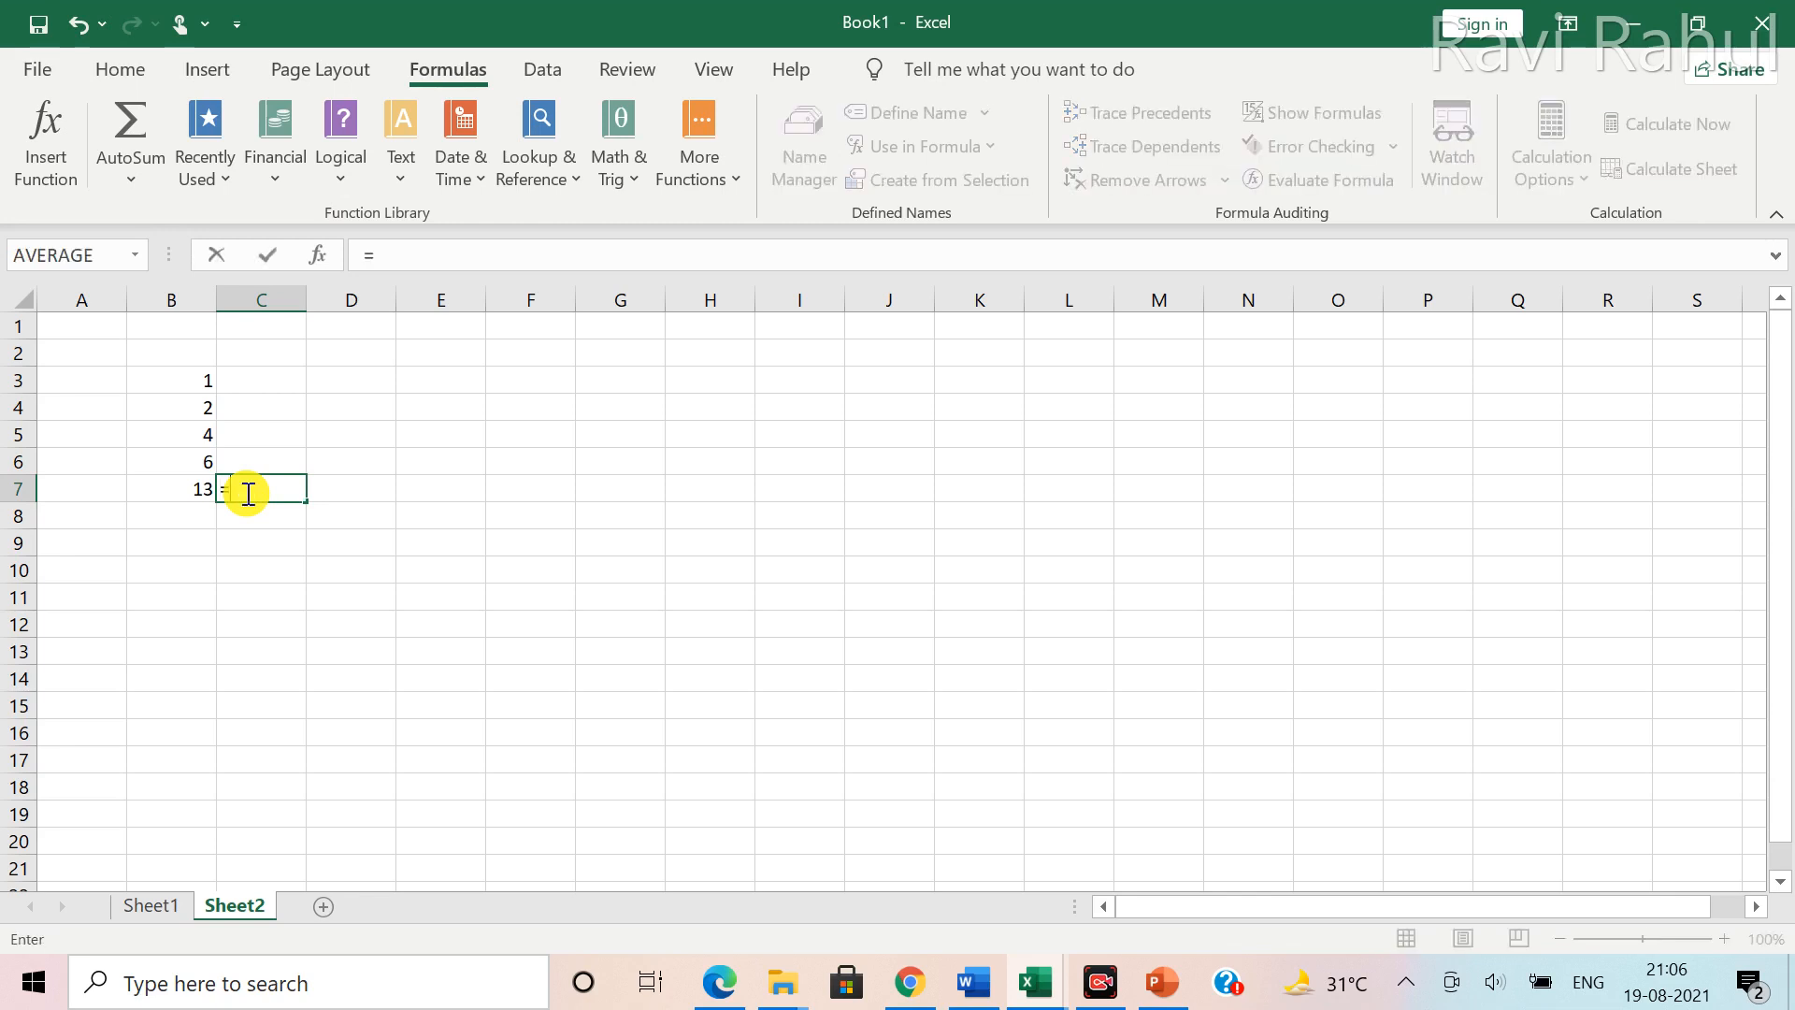
type("S")
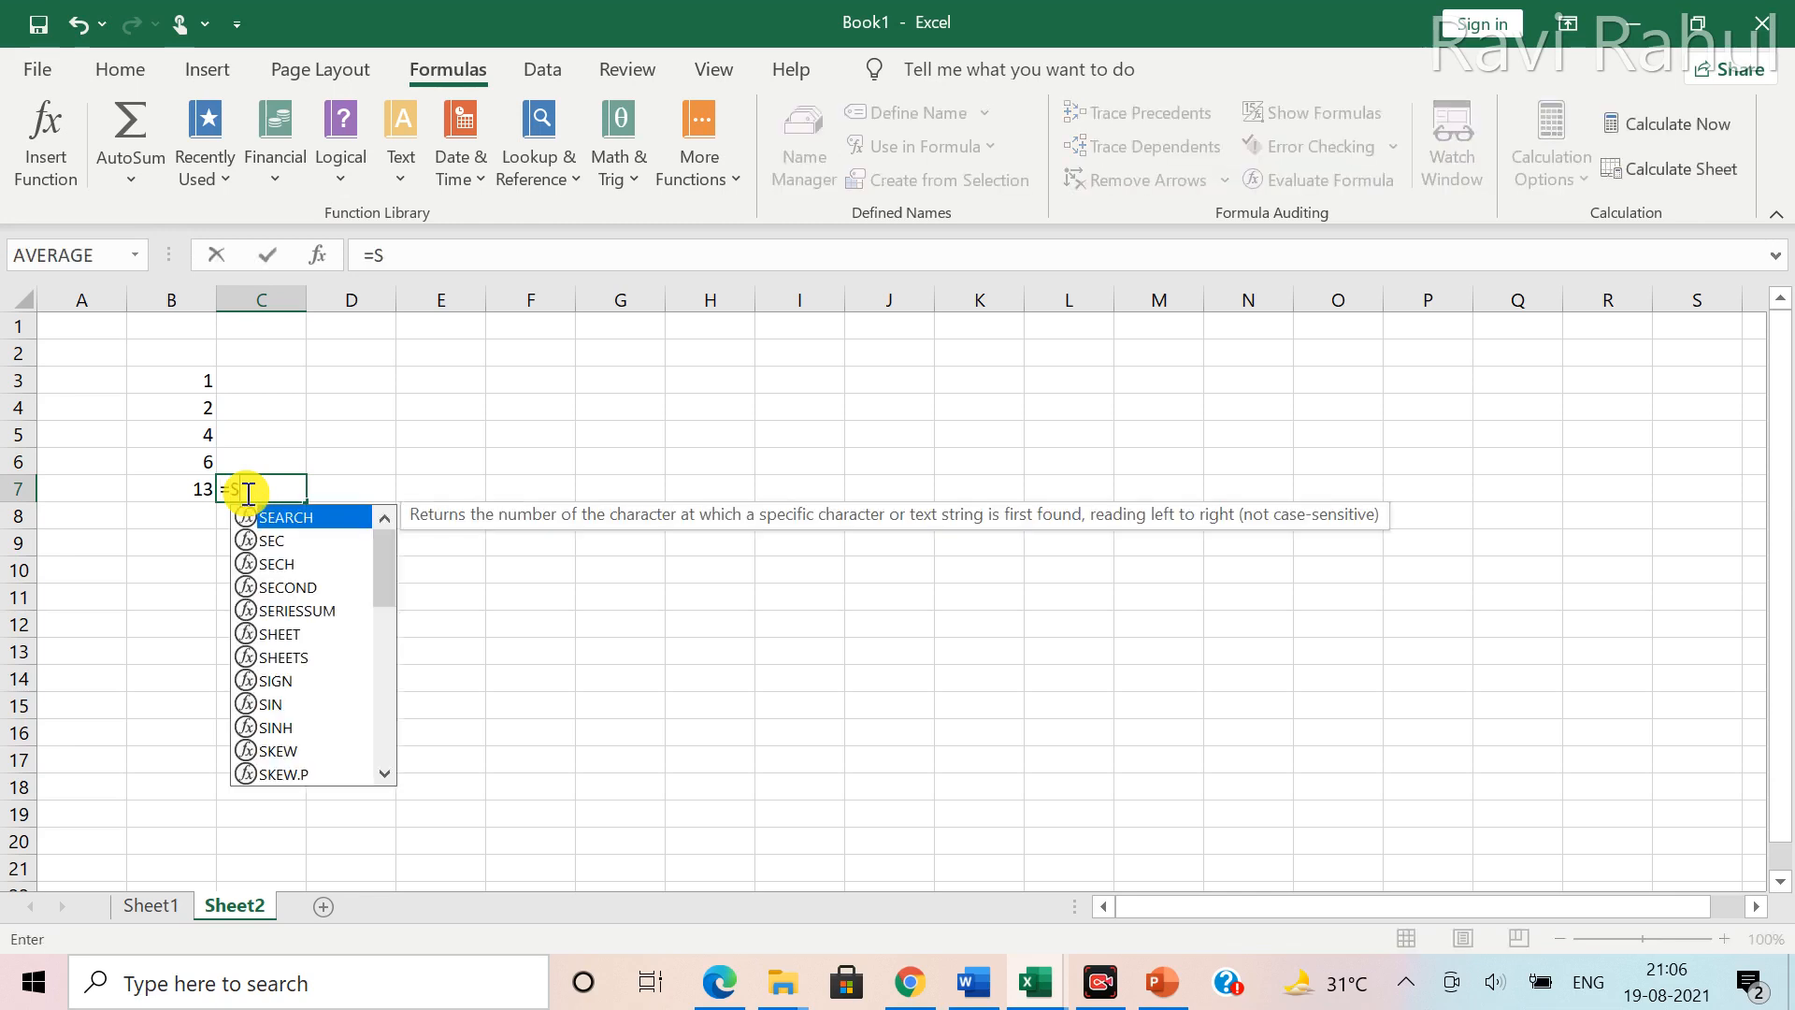
type("UM")
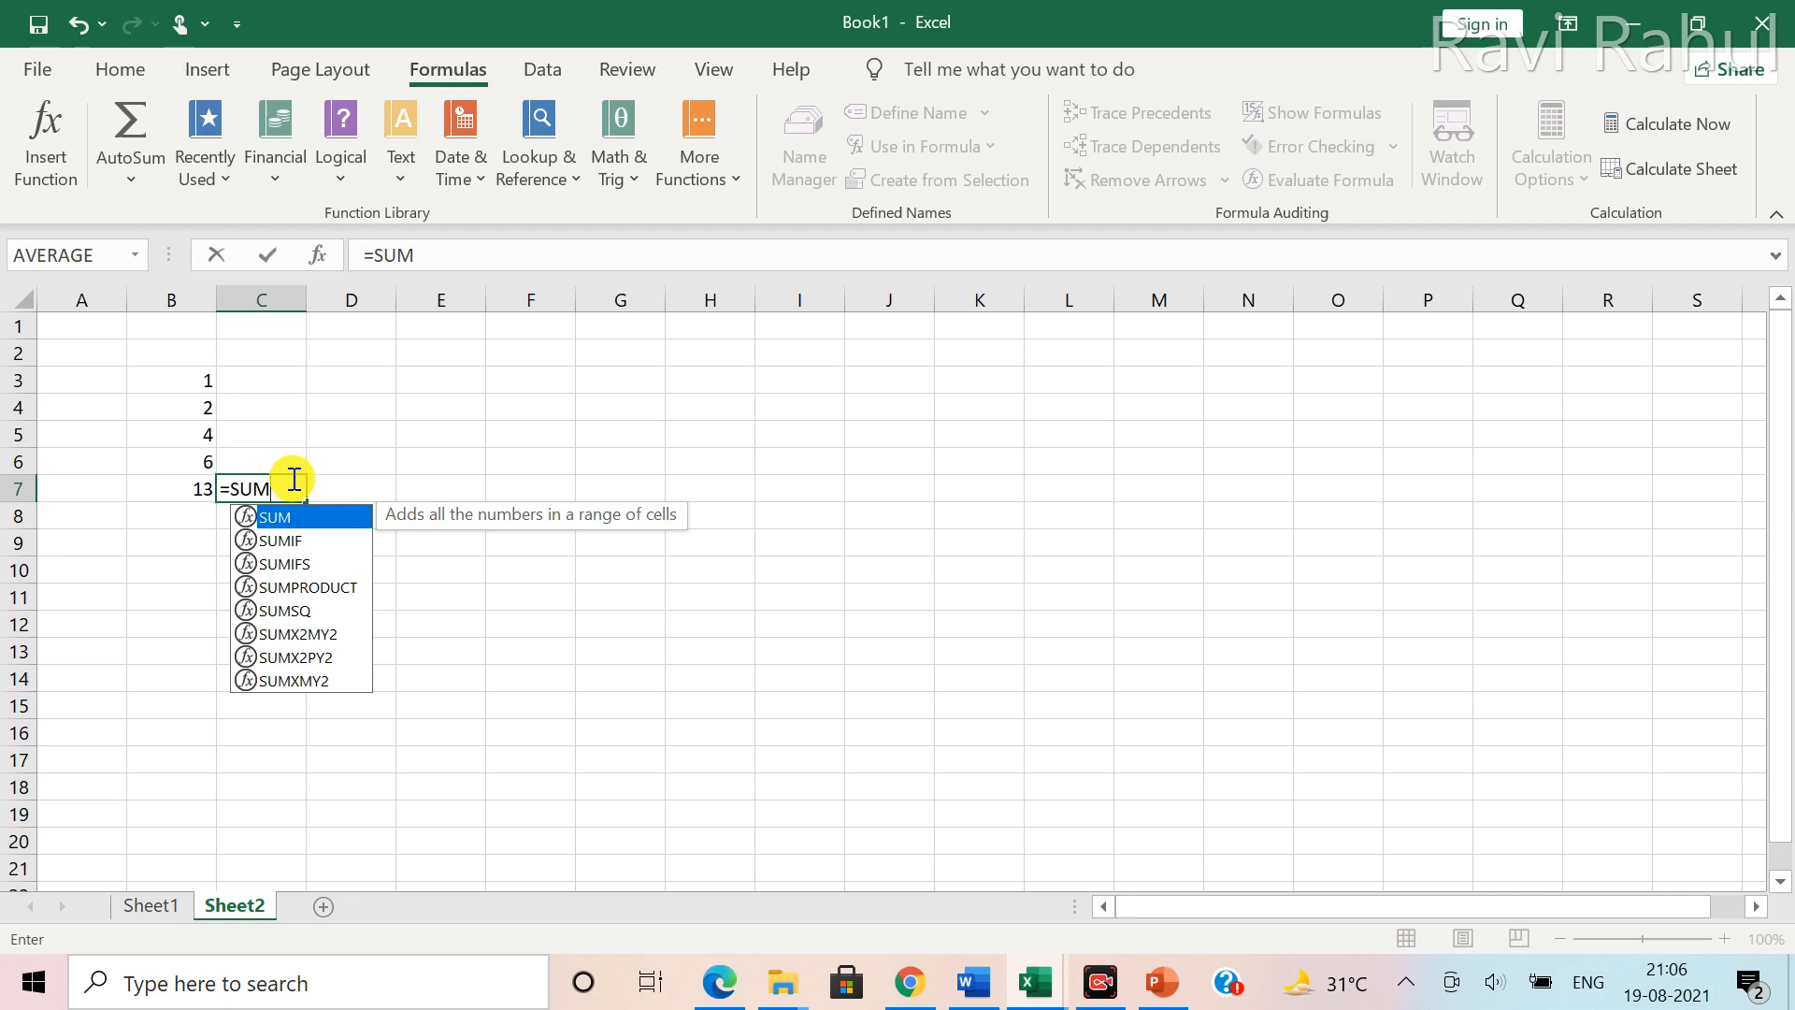
type("(")
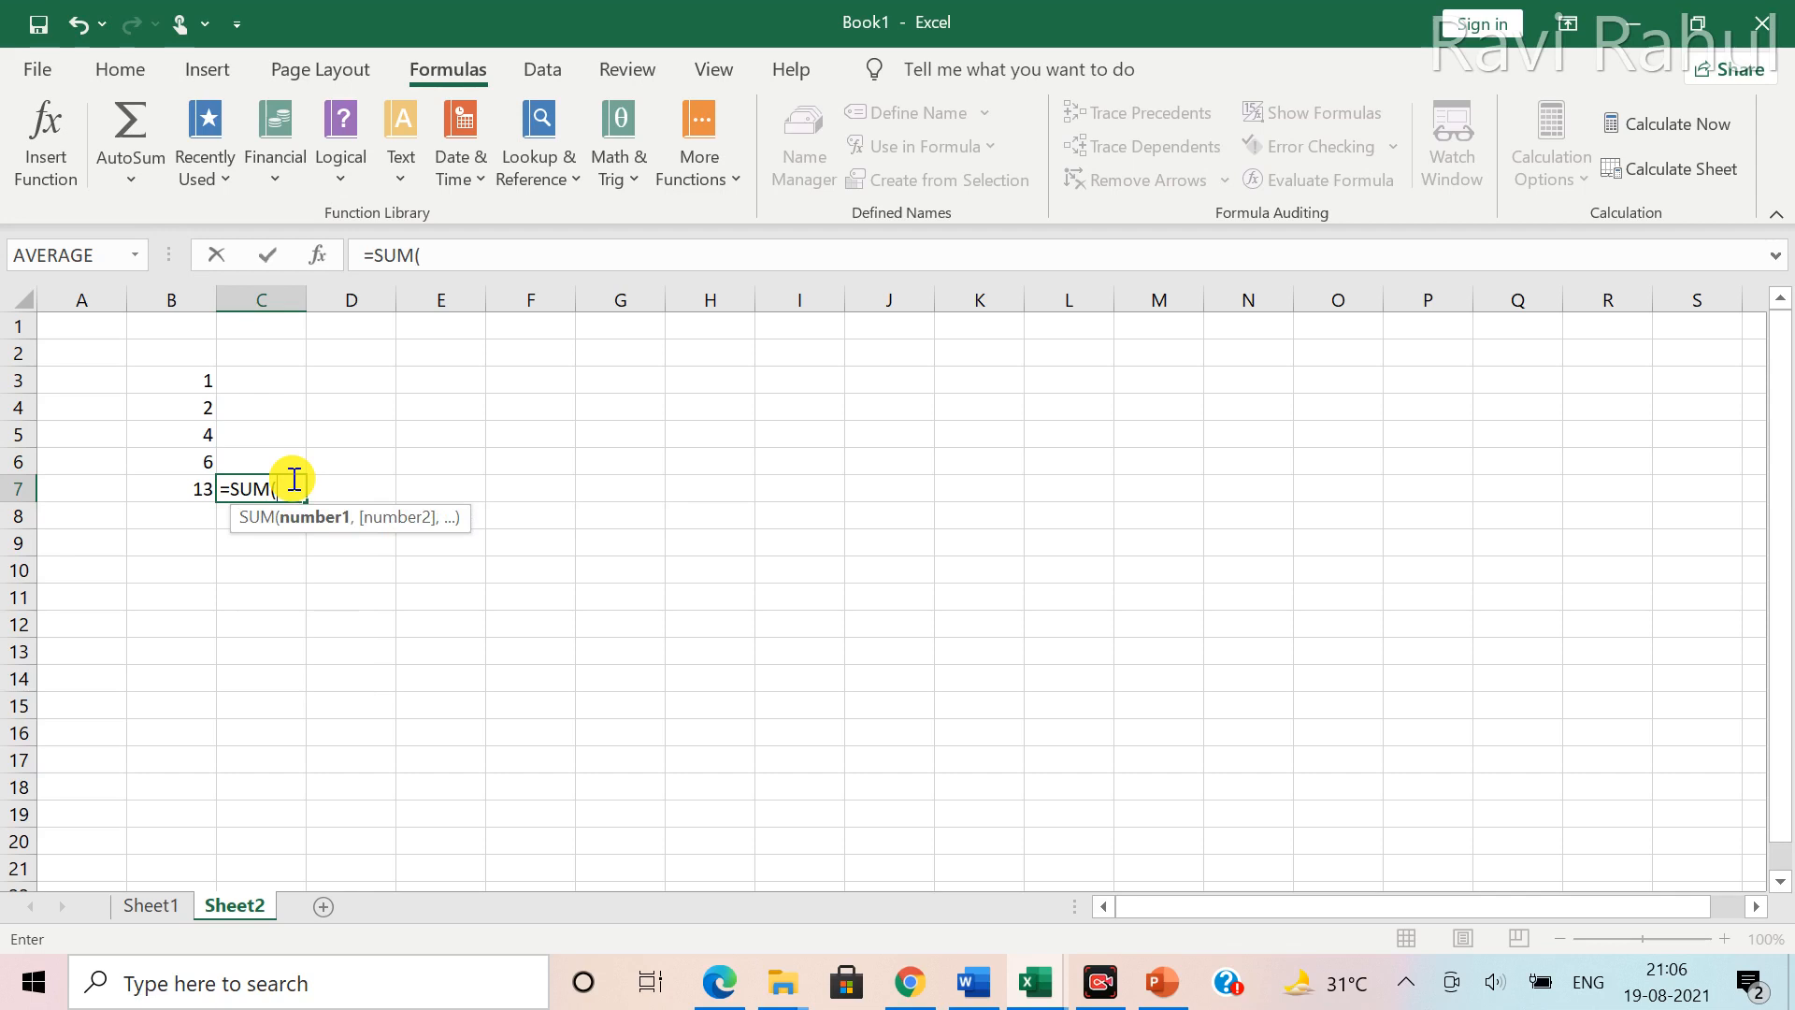
left_click_drag(193, 373, 197, 459)
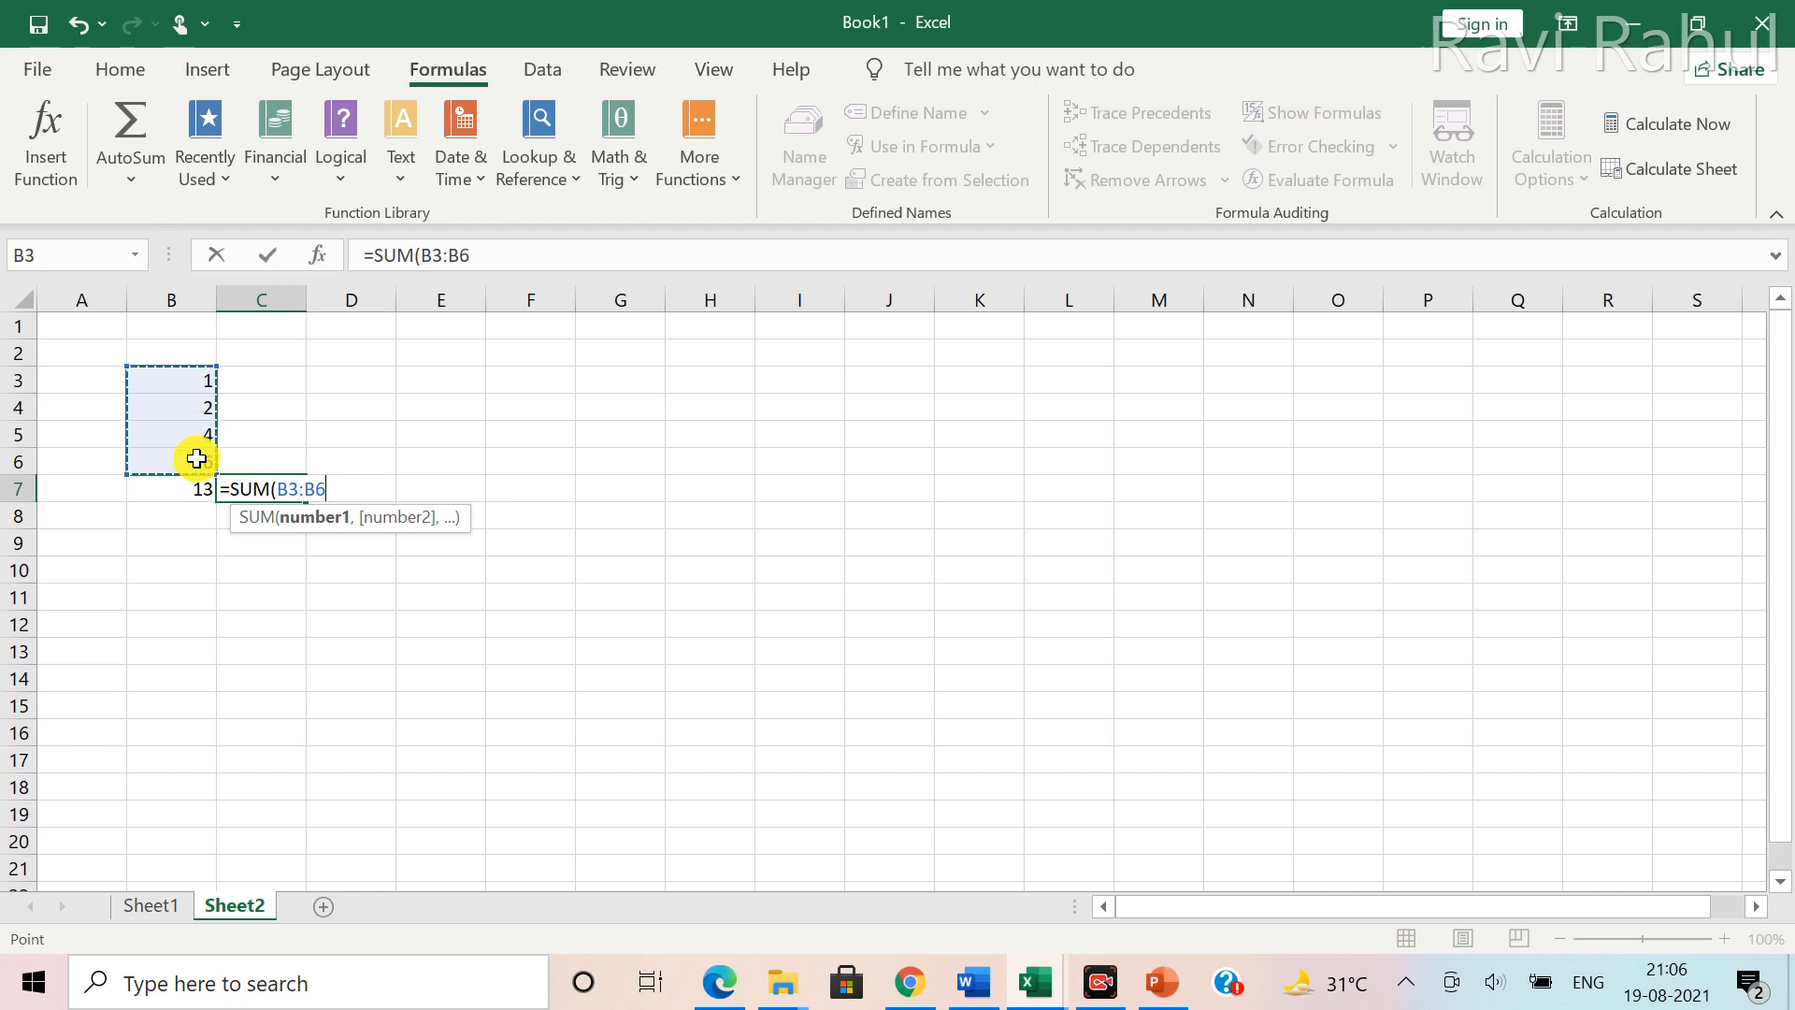
type(")")
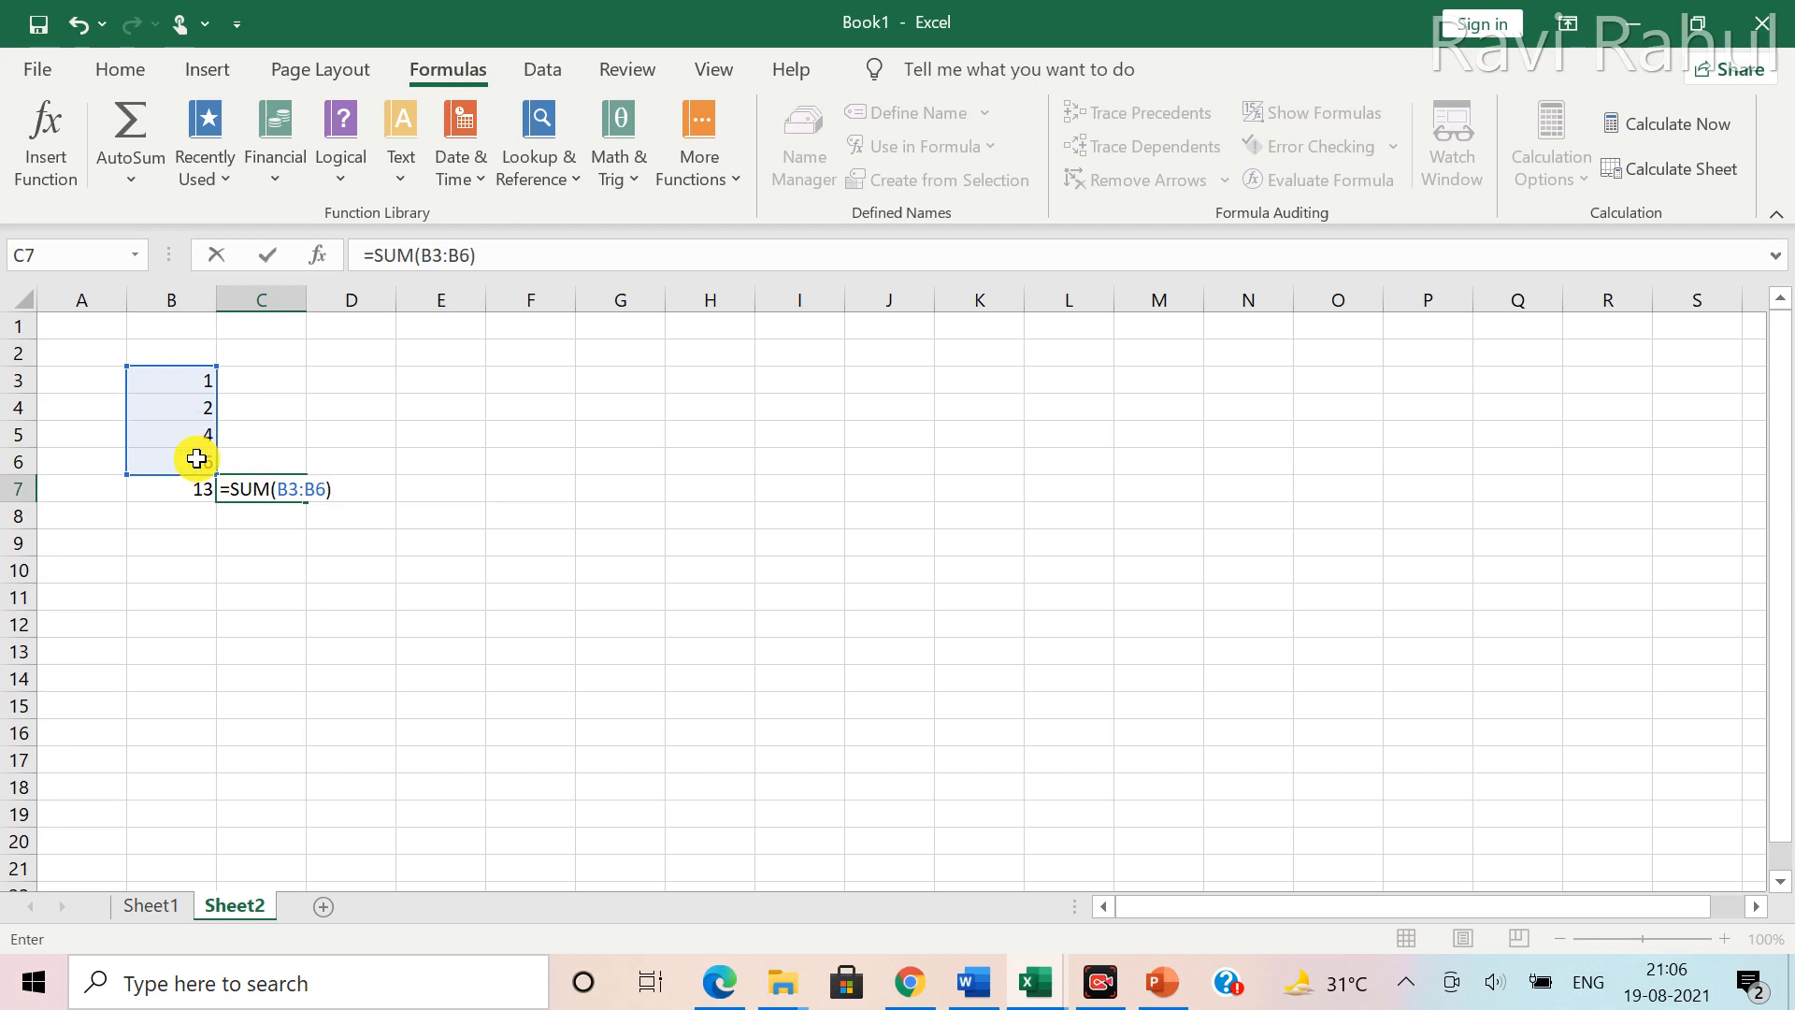
key("Return")
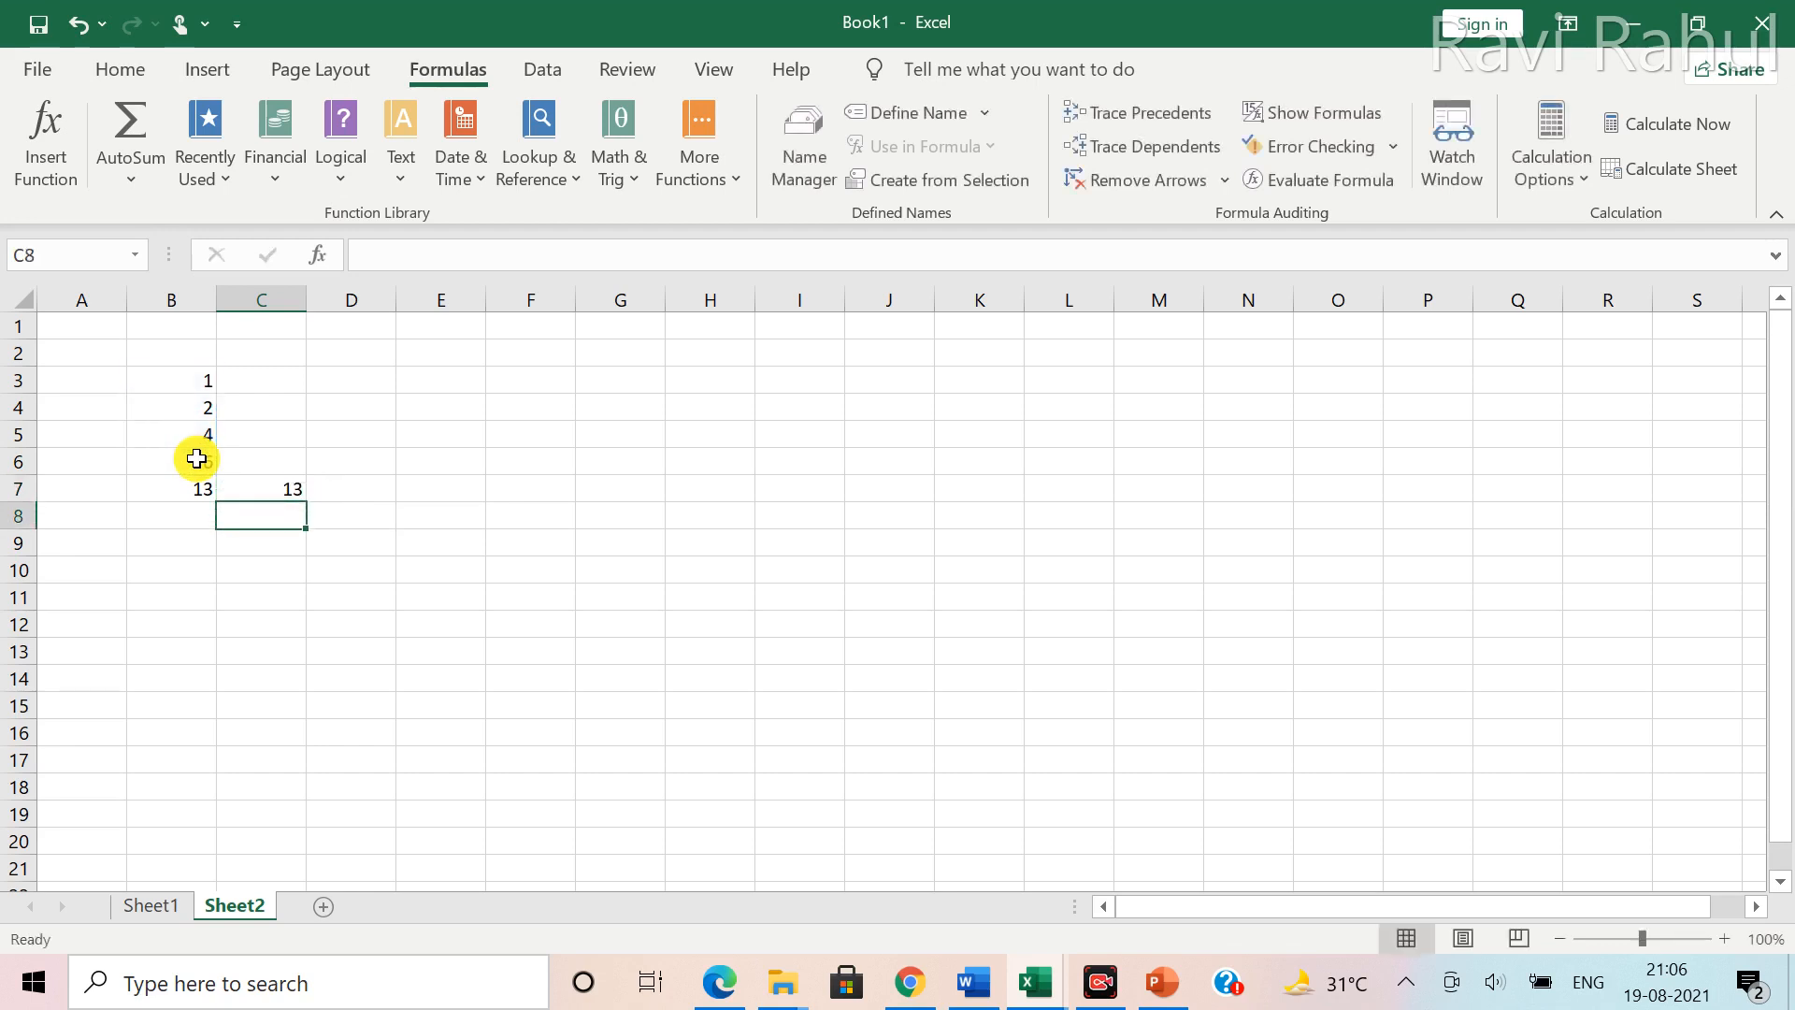
Examine the range reference in C7's SUM formula and compare it with the addition formula in B7
left_click(266, 490)
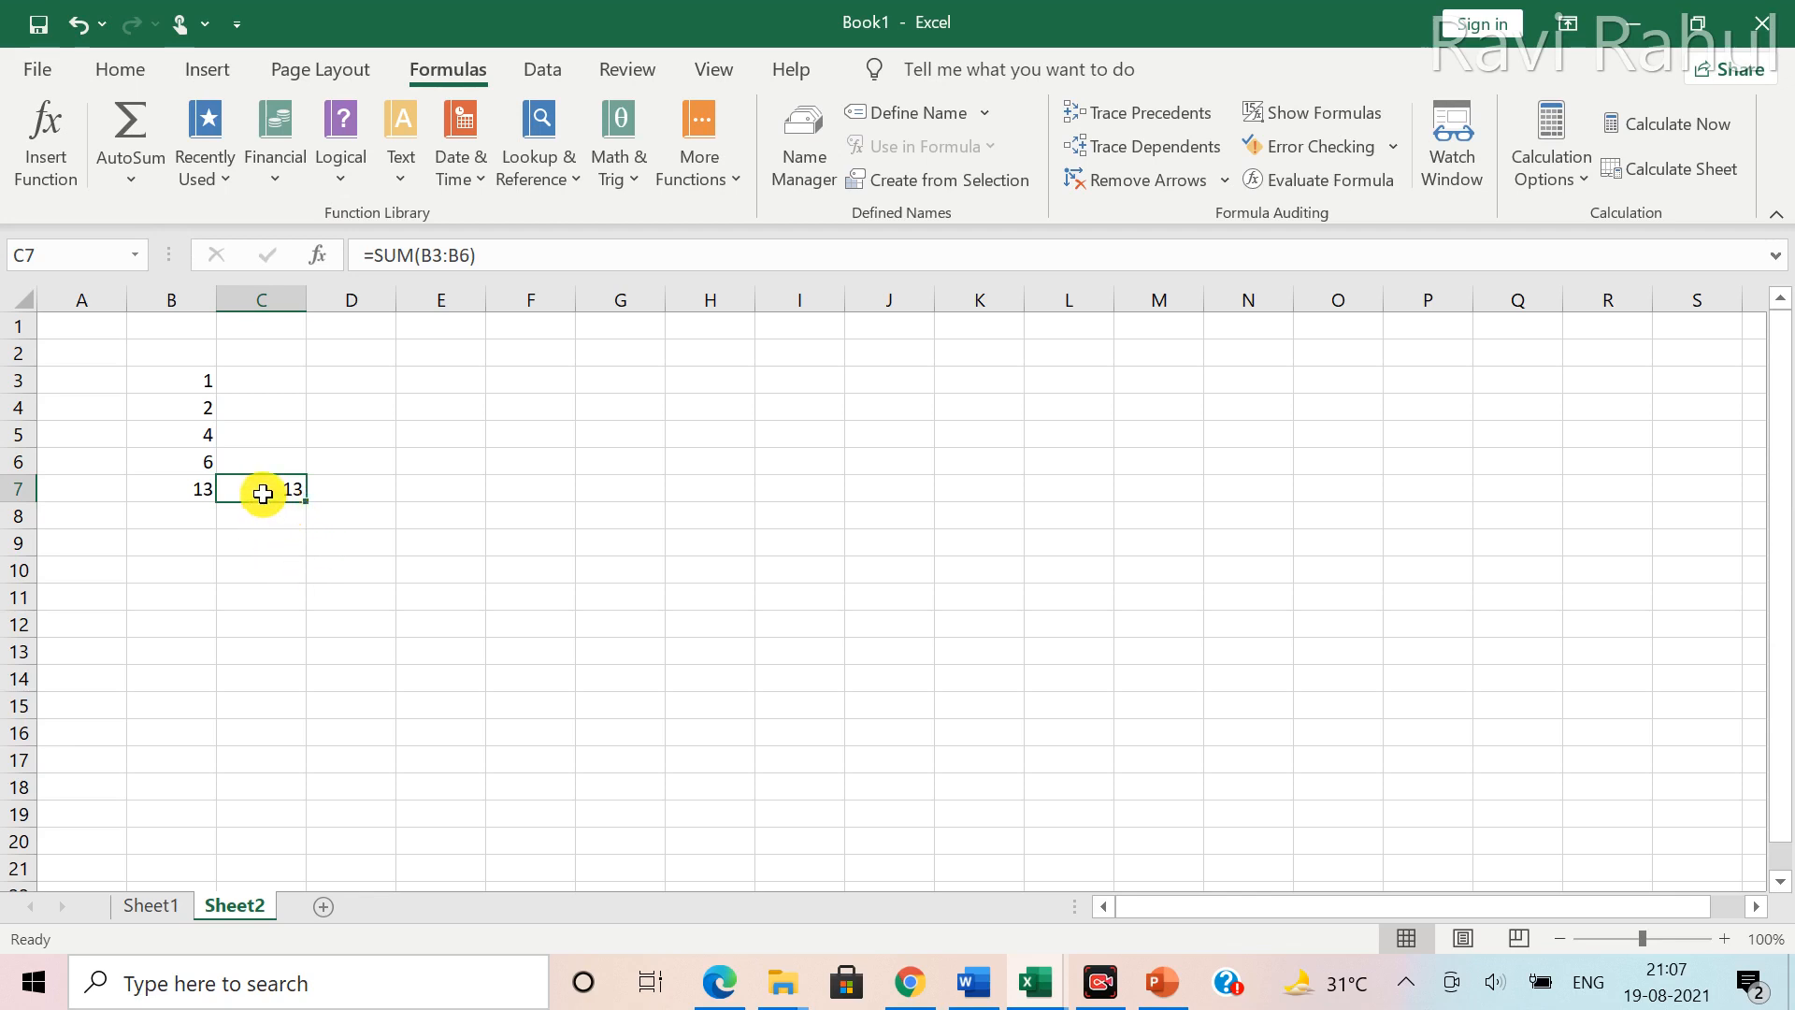
double_click(263, 492)
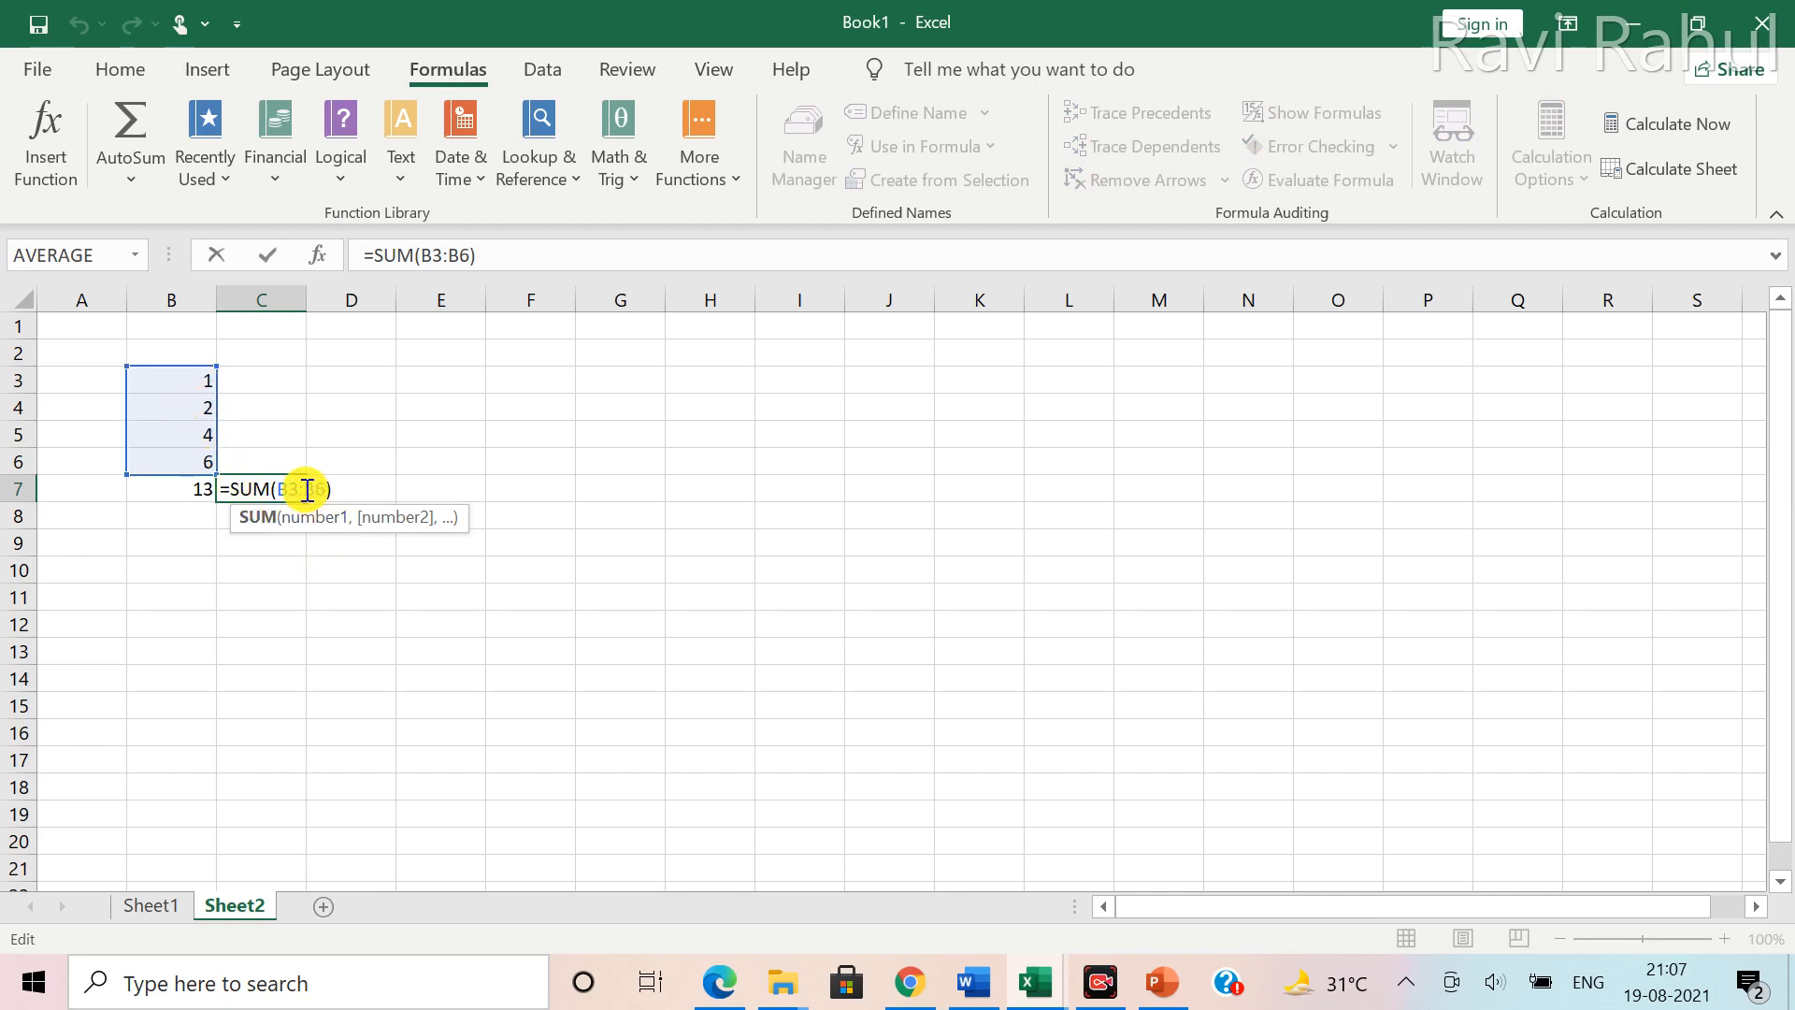
left_click_drag(297, 488, 305, 490)
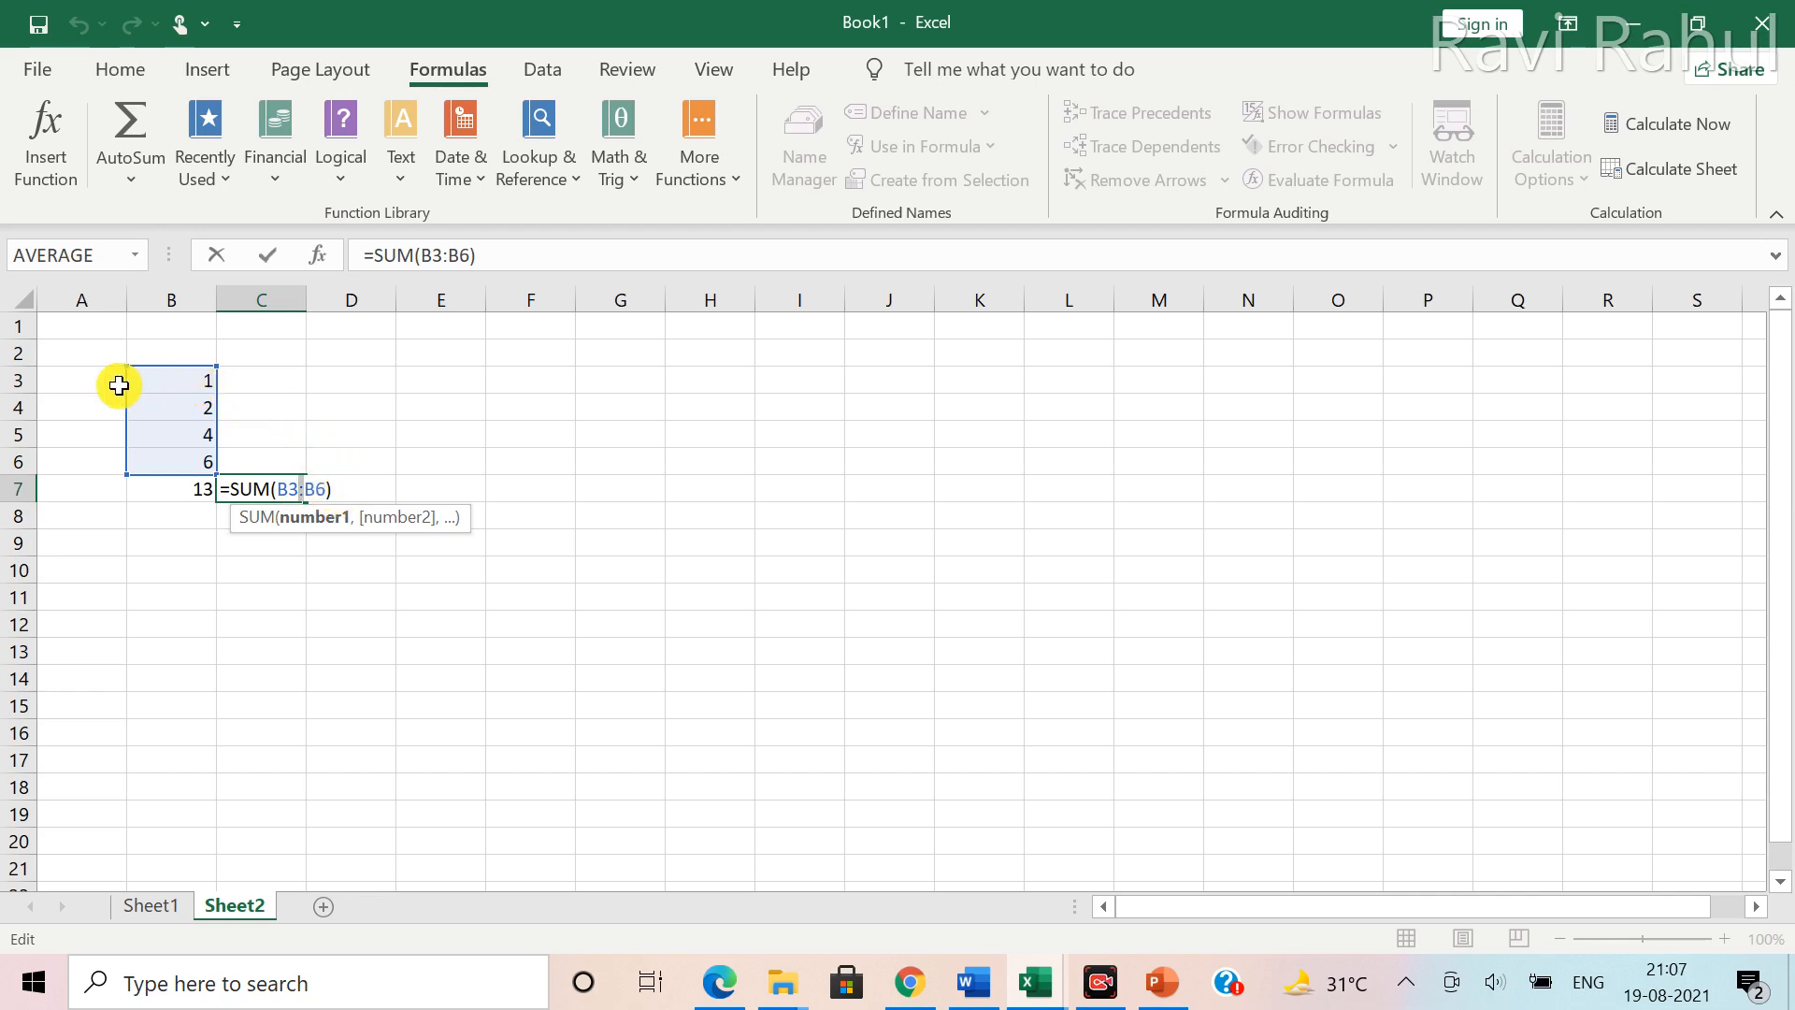
left_click(270, 255)
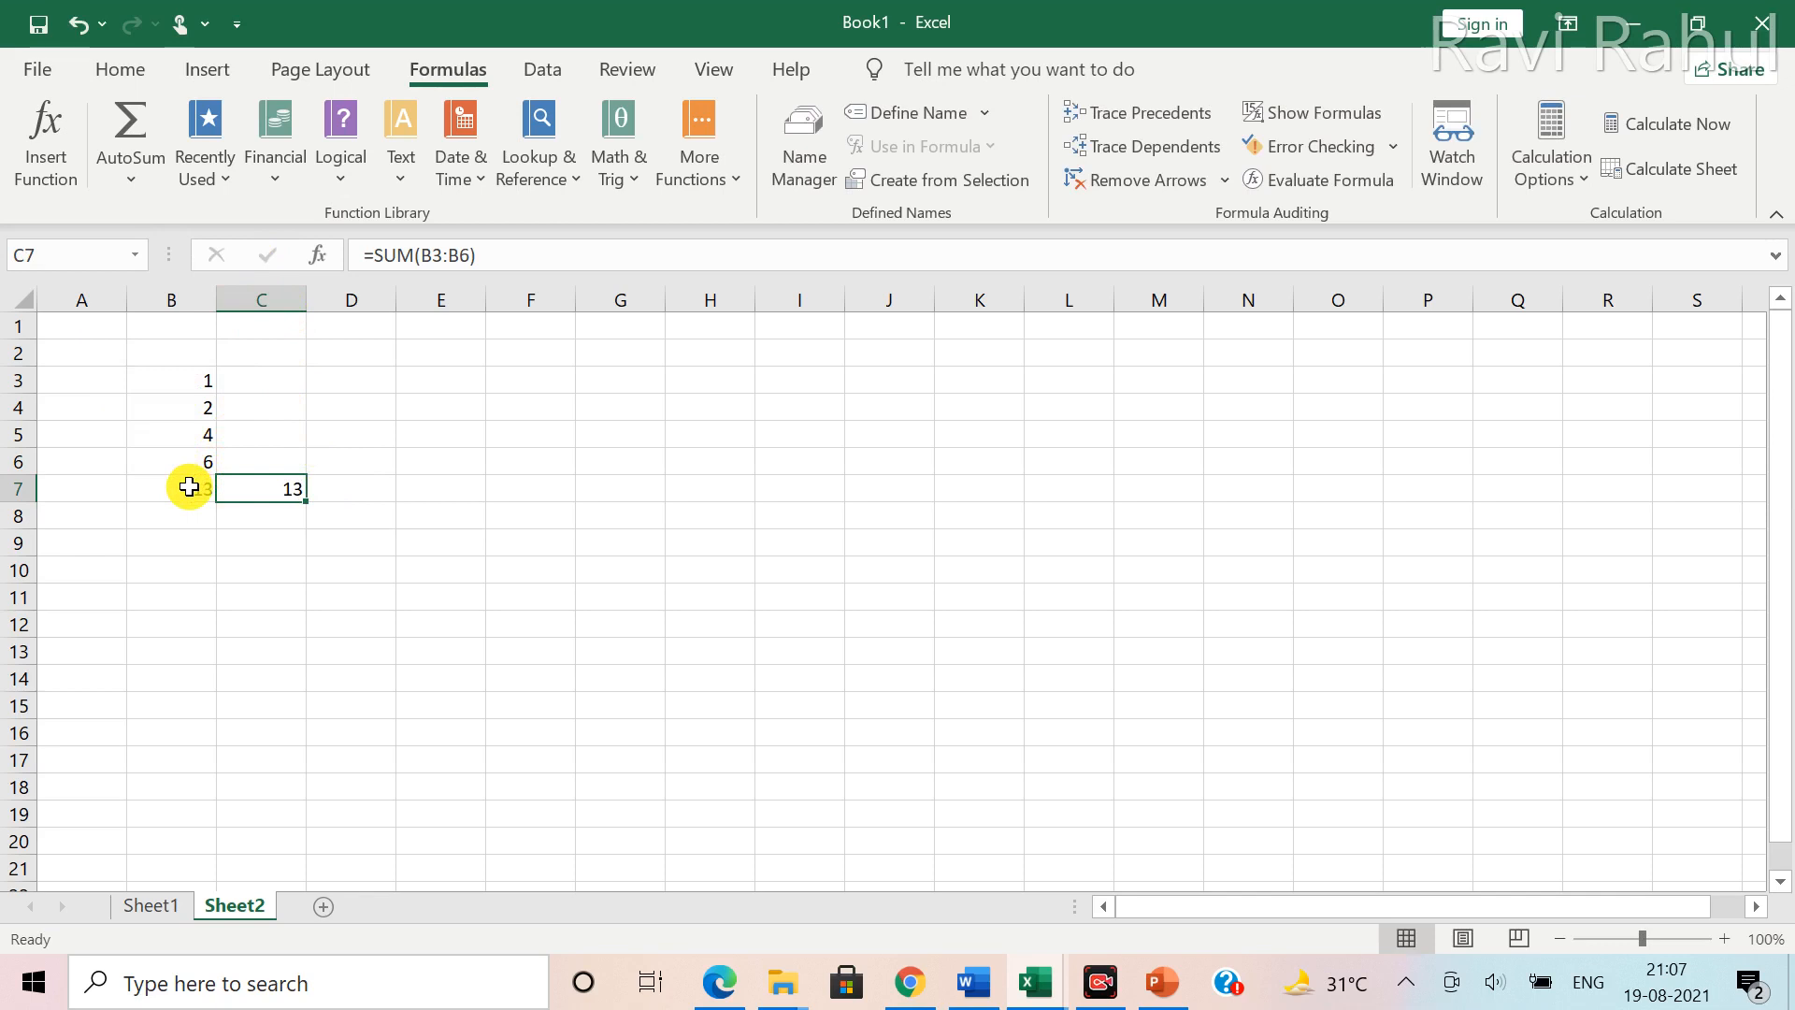
left_click(196, 487)
left_click(261, 491)
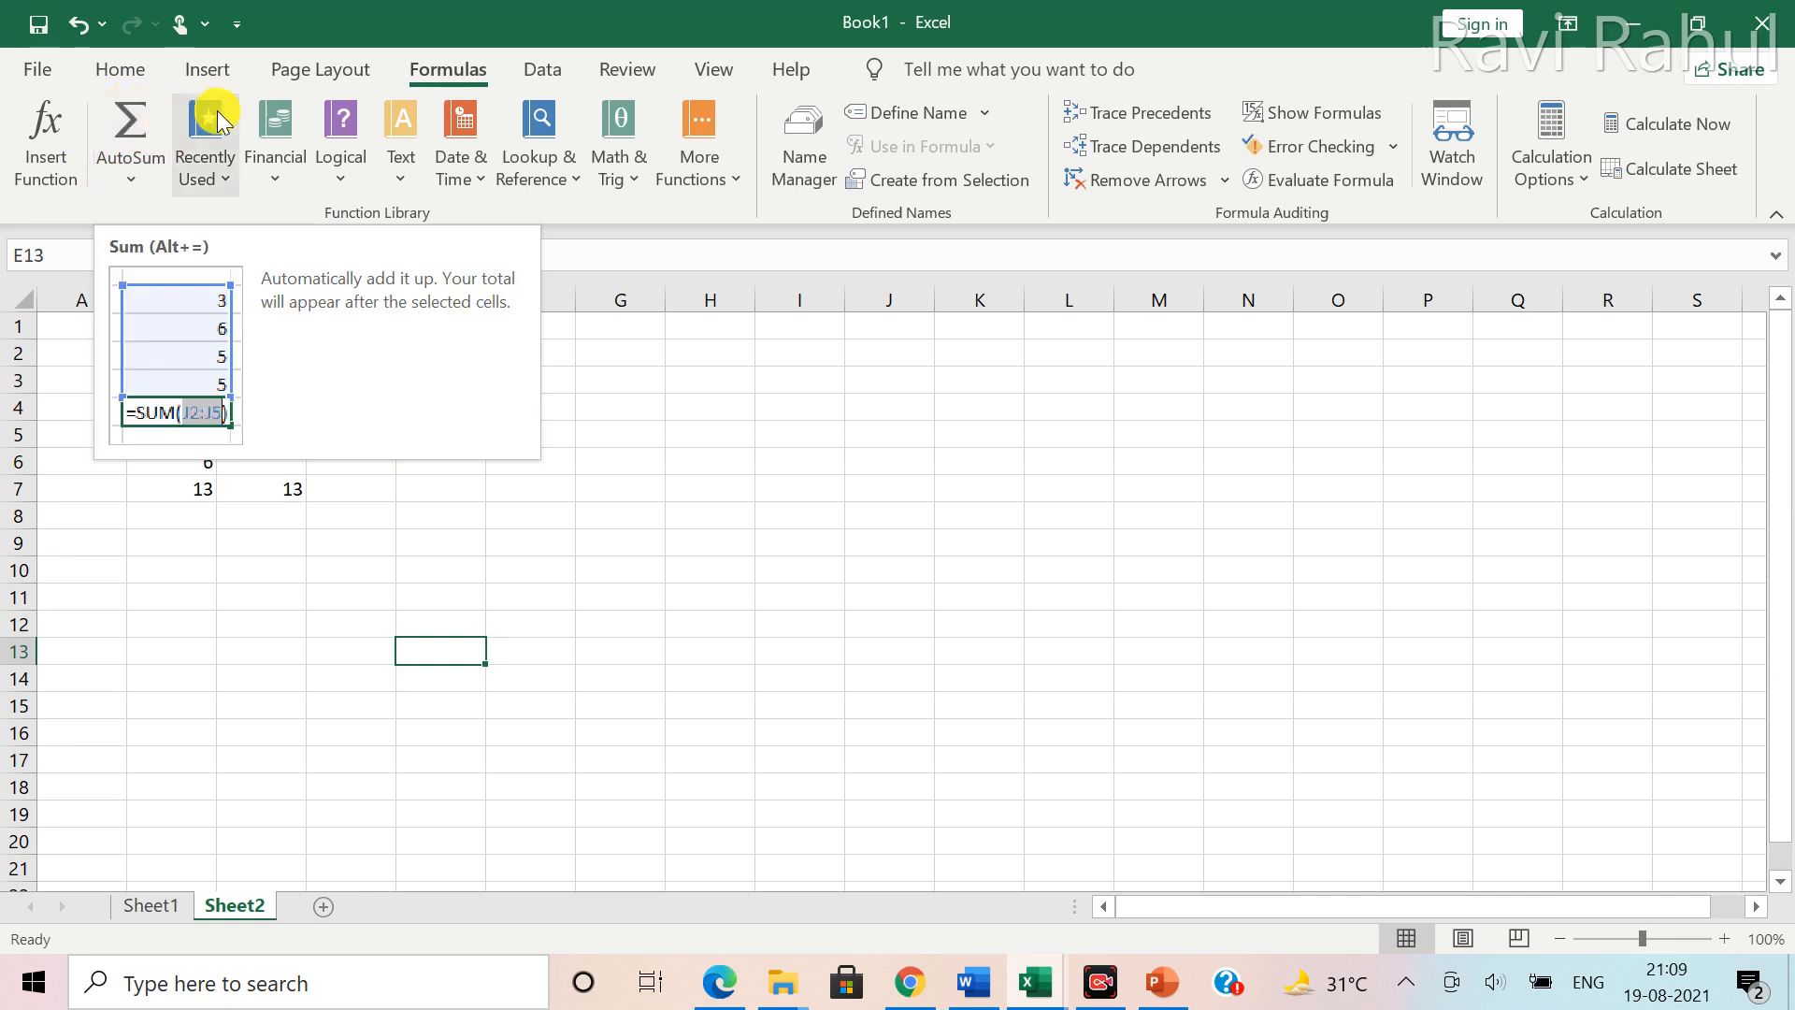
Look through the recently used functions and the Financial category of the function library
left_click(228, 184)
left_click(228, 184)
left_click(228, 183)
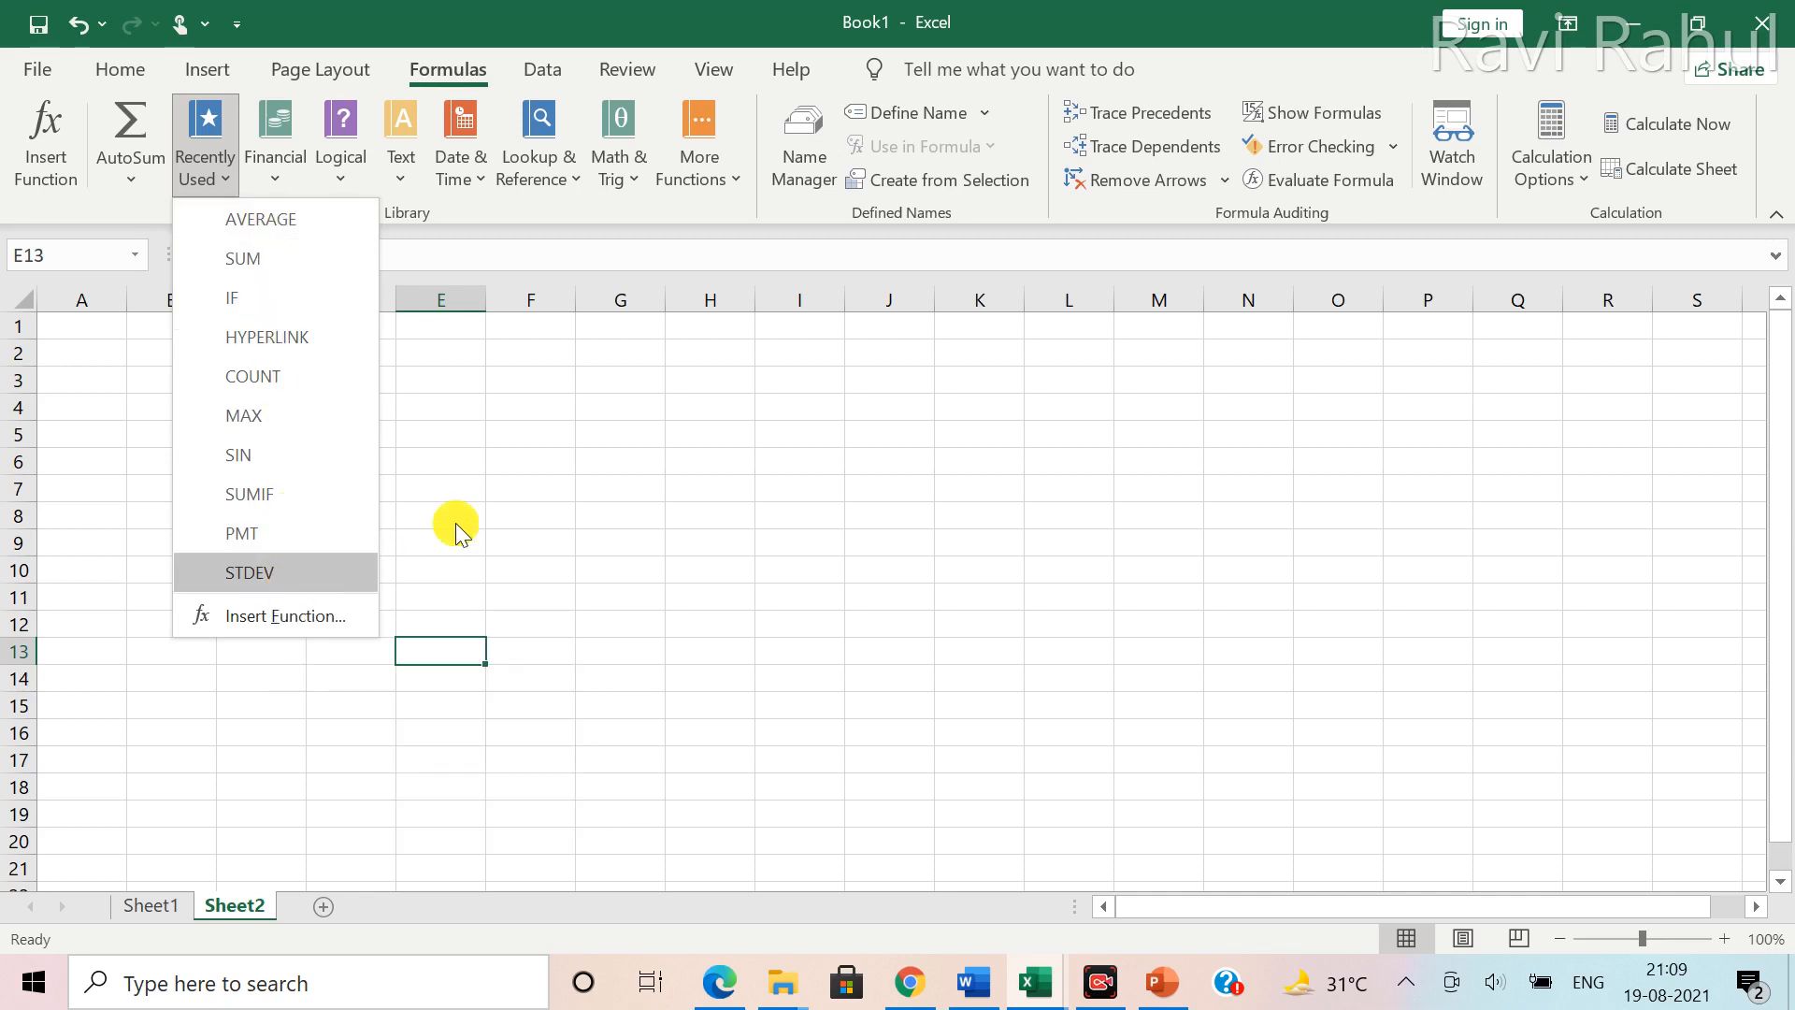
left_click(505, 484)
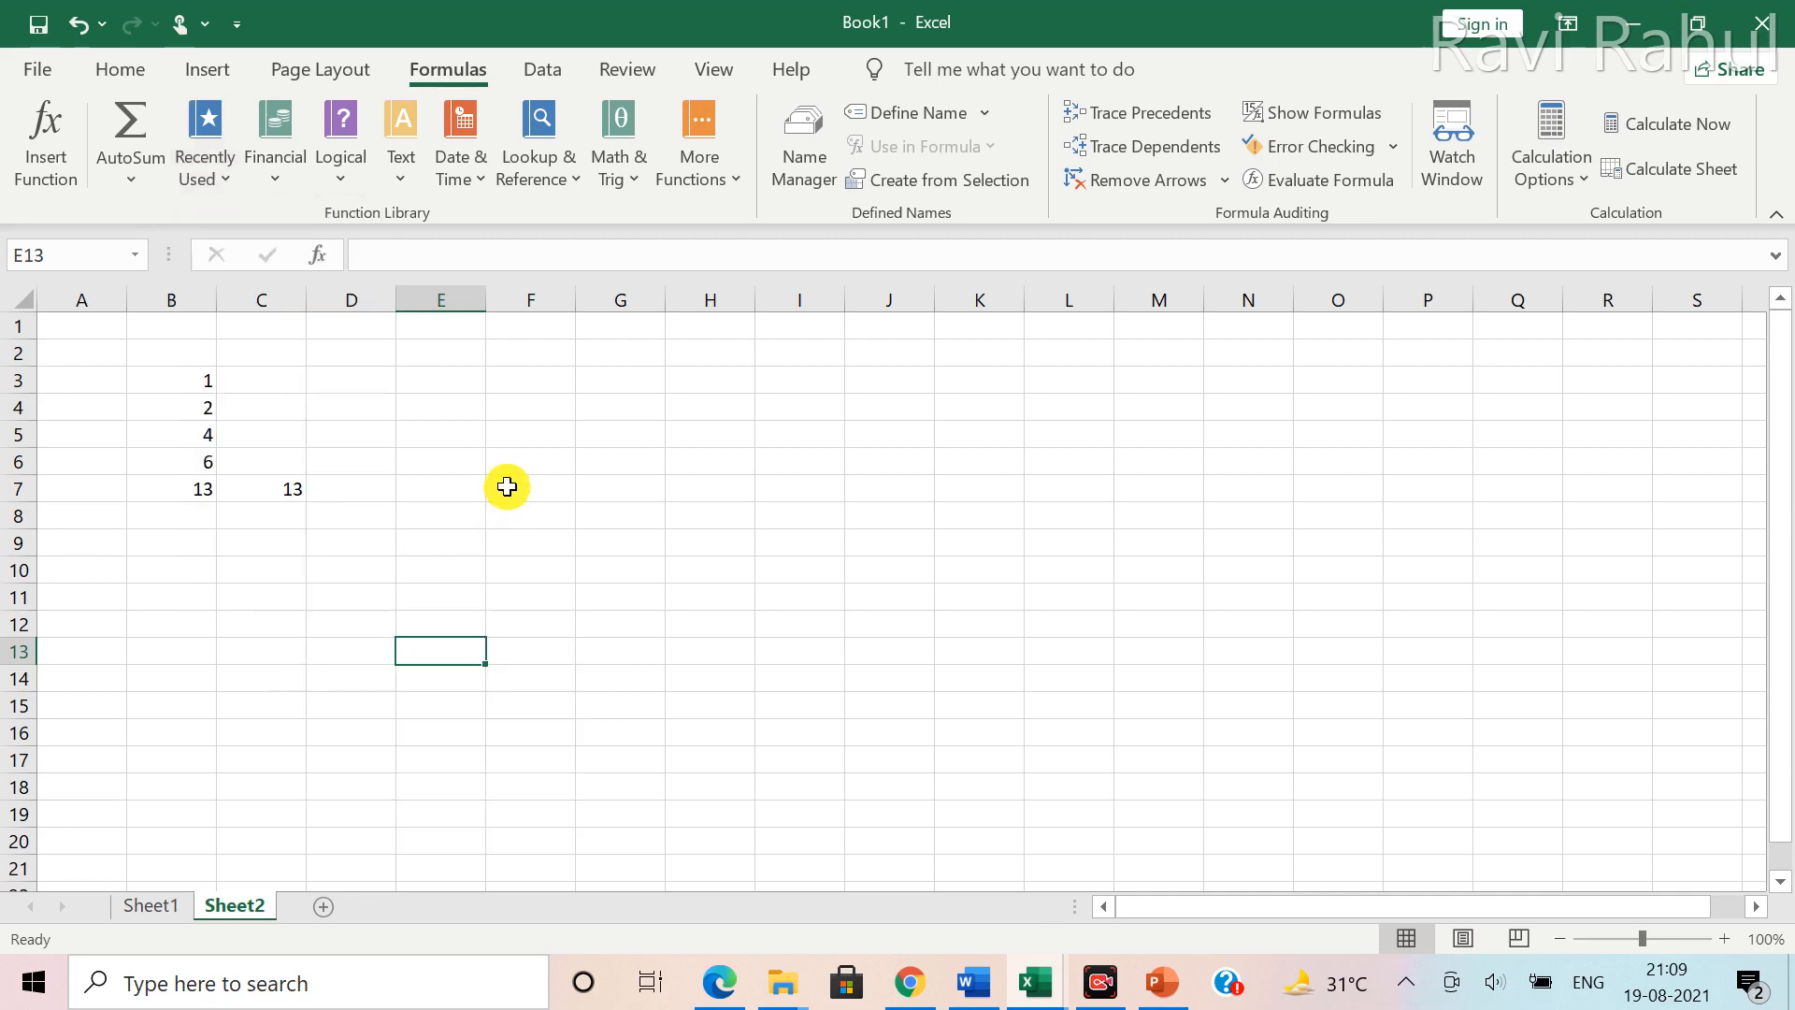
left_click(284, 193)
mouse_move(461, 281)
left_mouse_down()
mouse_move(449, 720)
mouse_move(458, 256)
left_mouse_up()
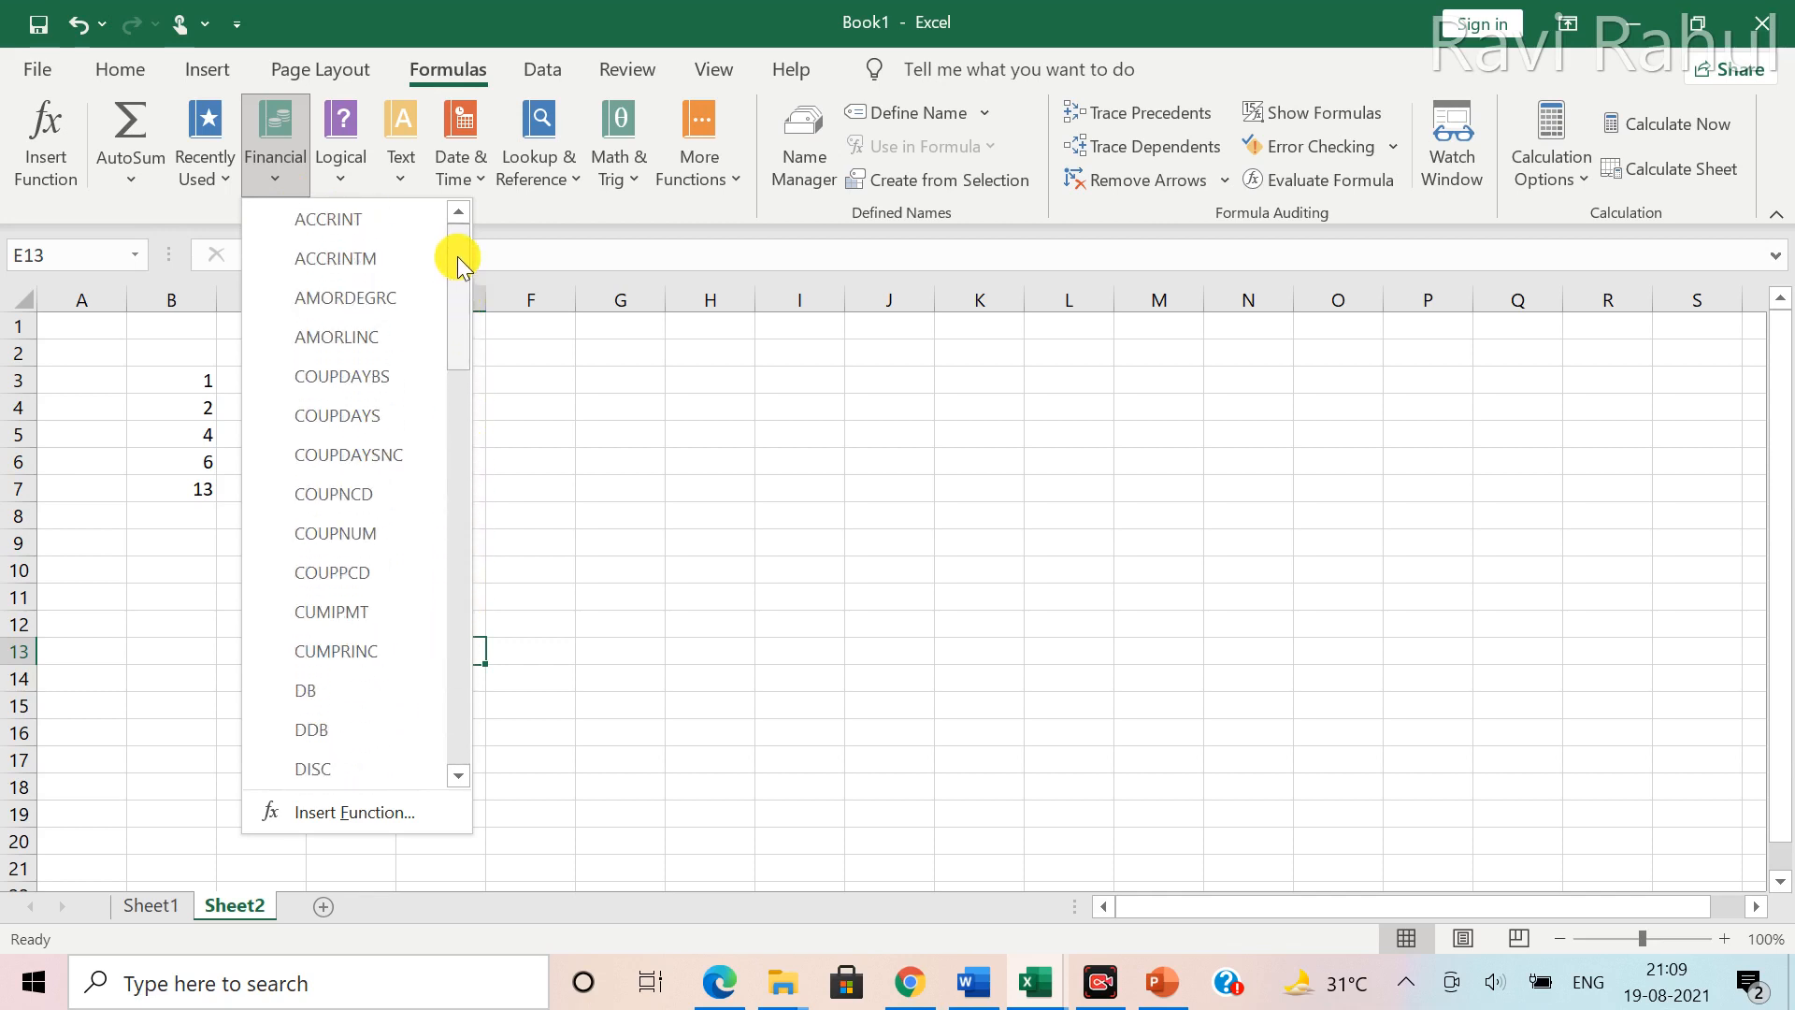
Search the function list for SUM and insert it in cell E13 to add the range B3:B6
left_click(604, 470)
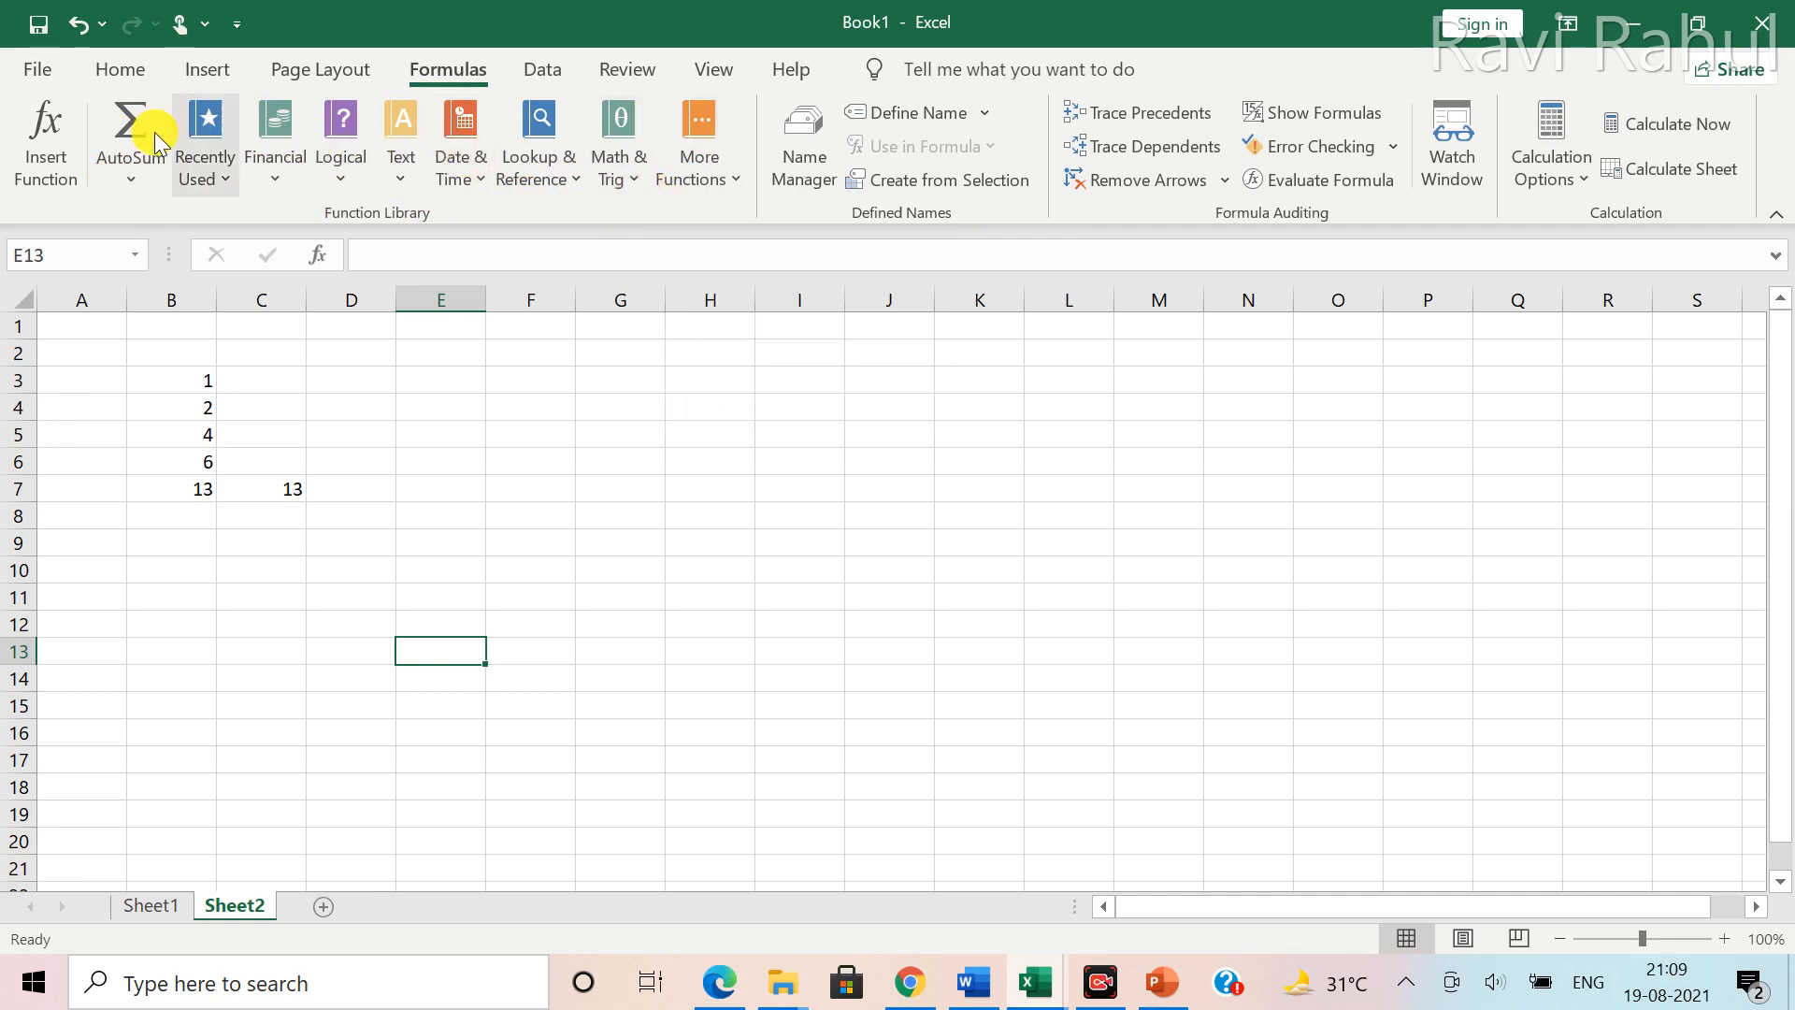
left_click(45, 146)
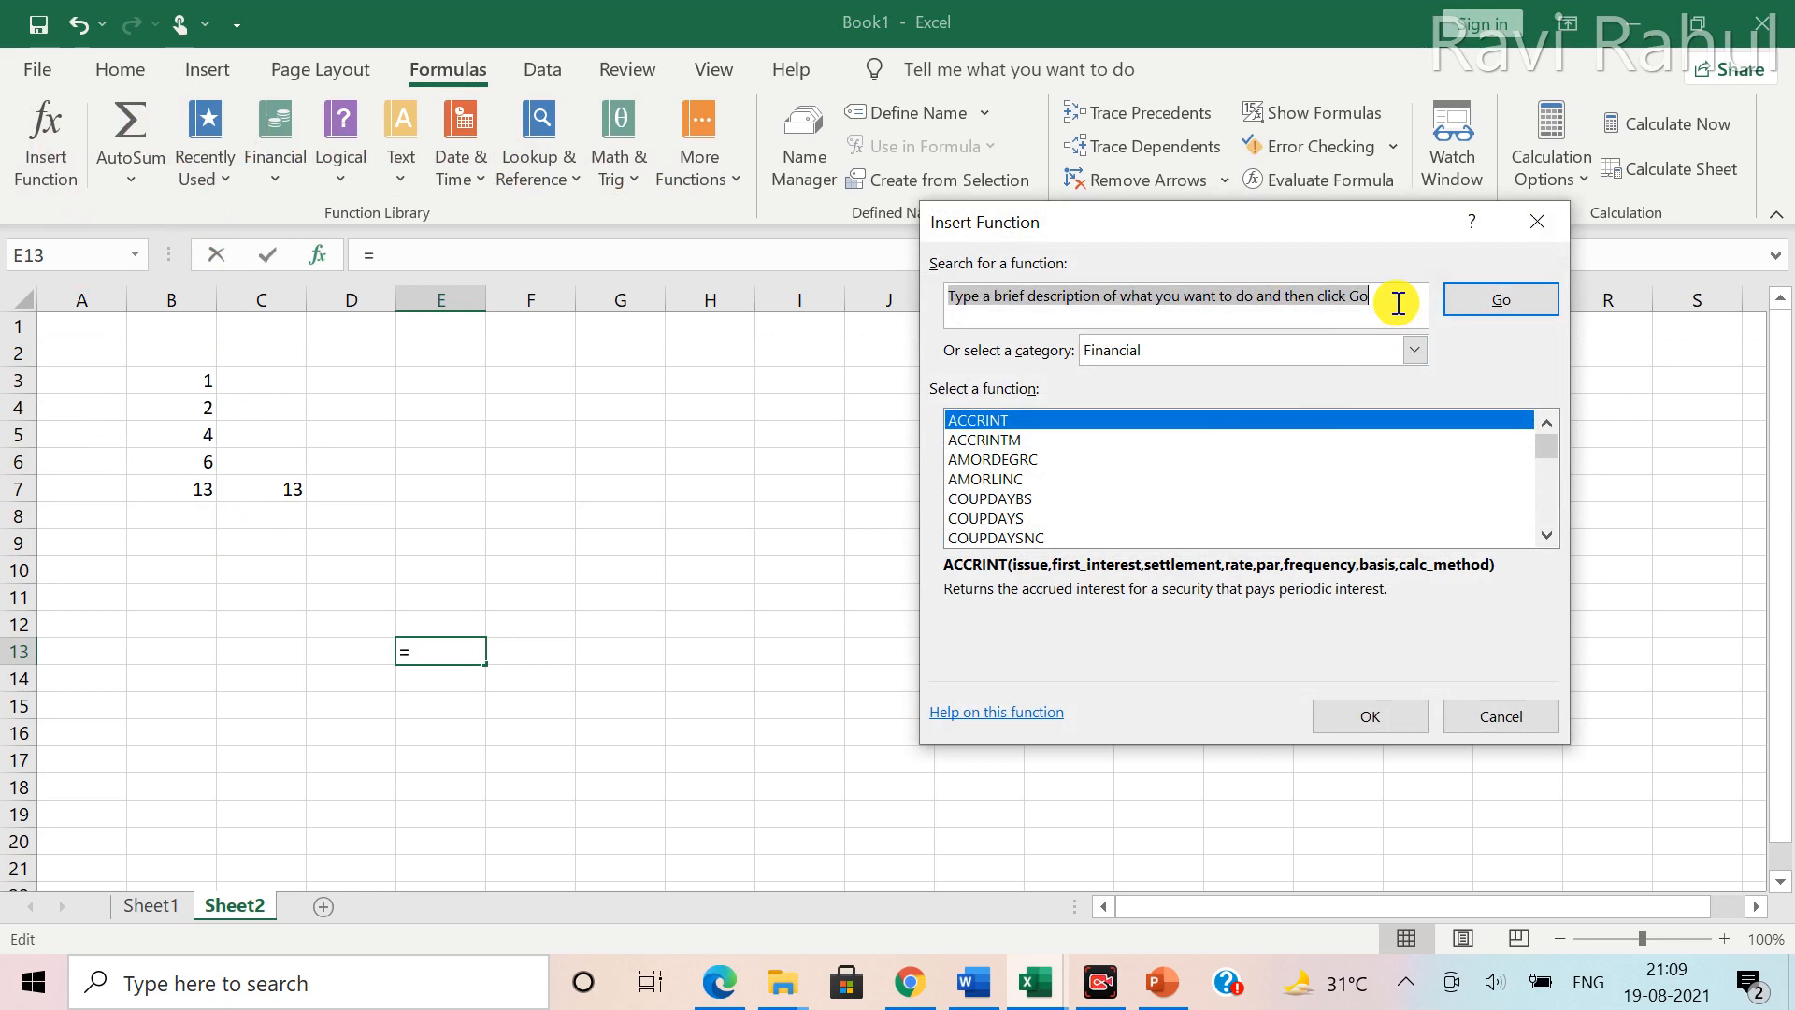
key("BackSpace")
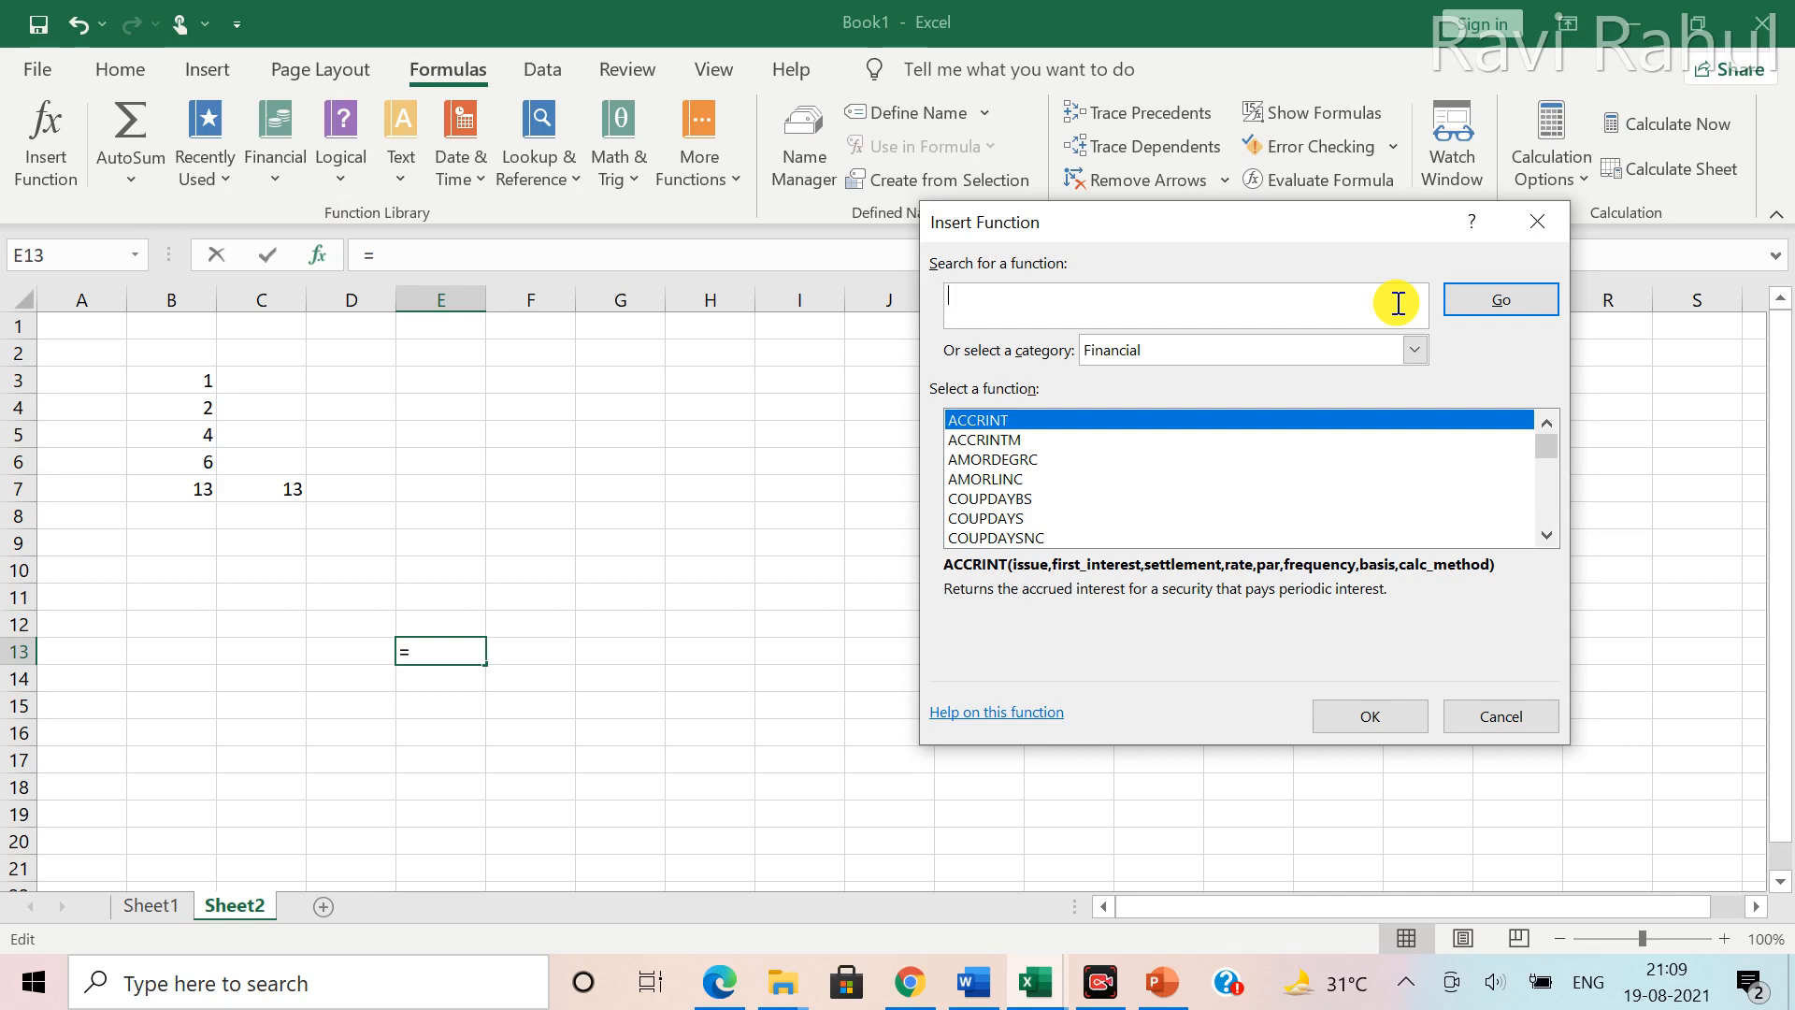
type("SUM")
left_click(1507, 307)
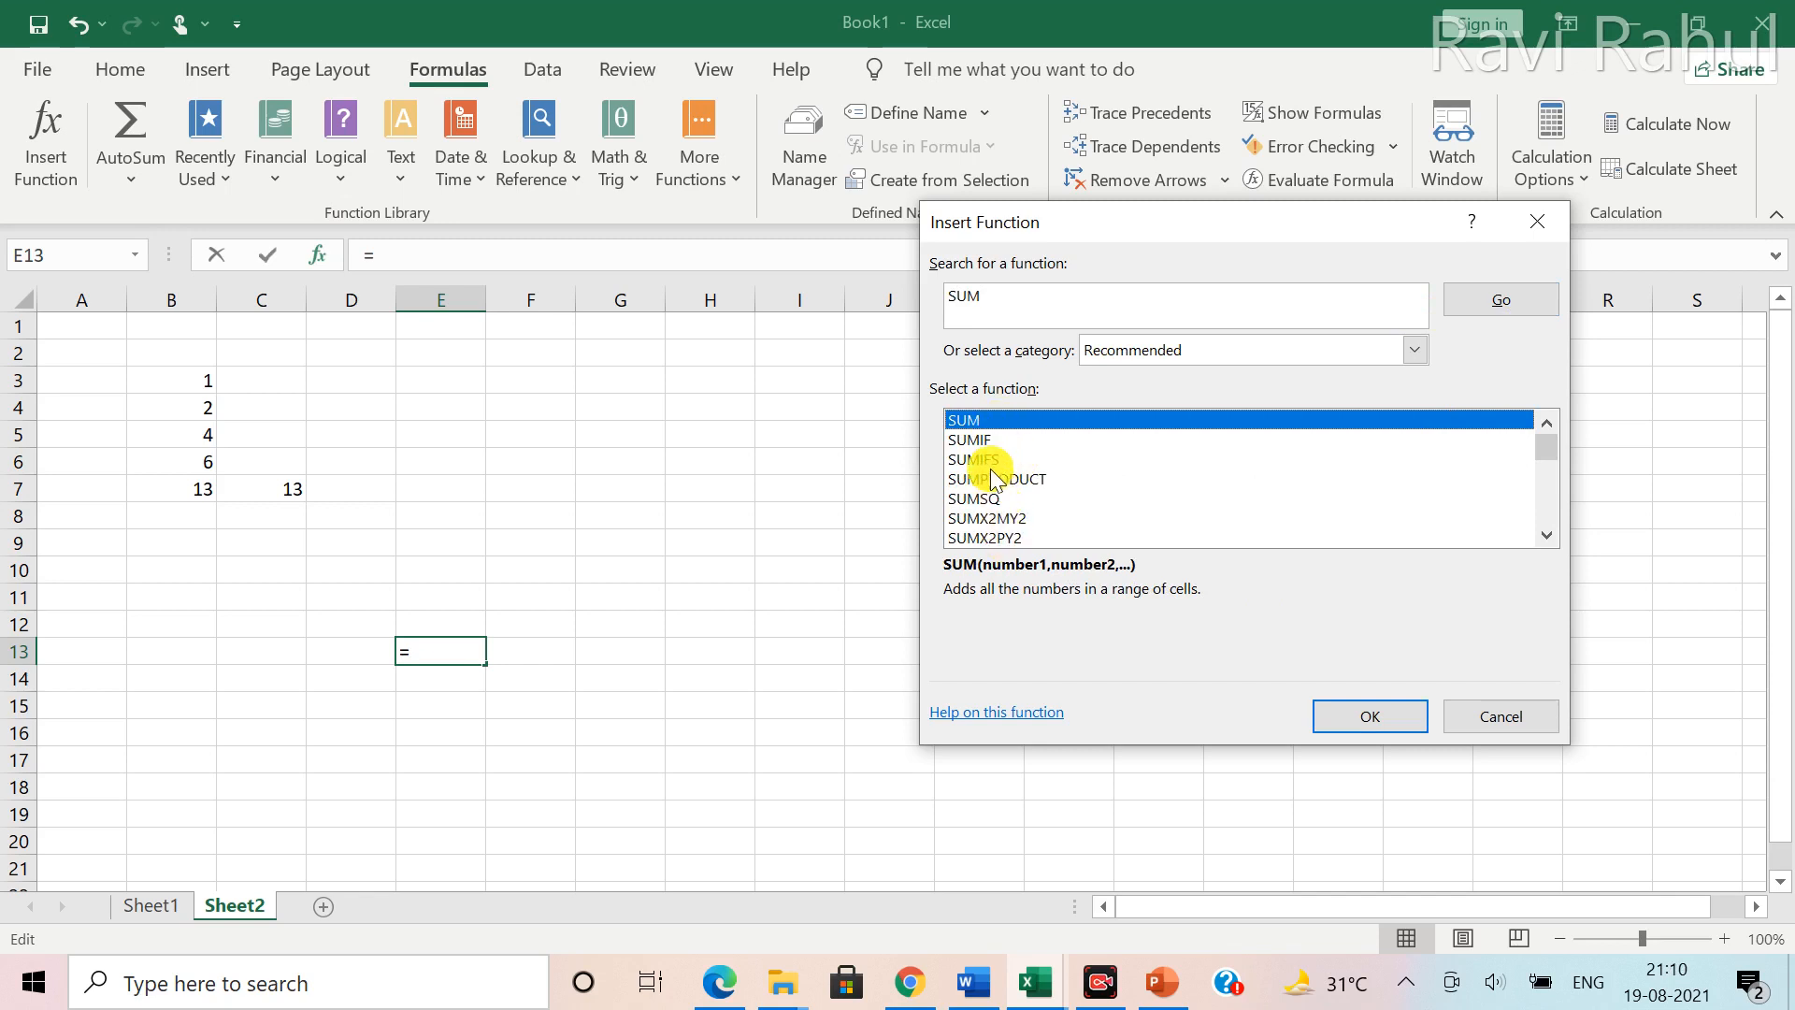
left_click(1376, 718)
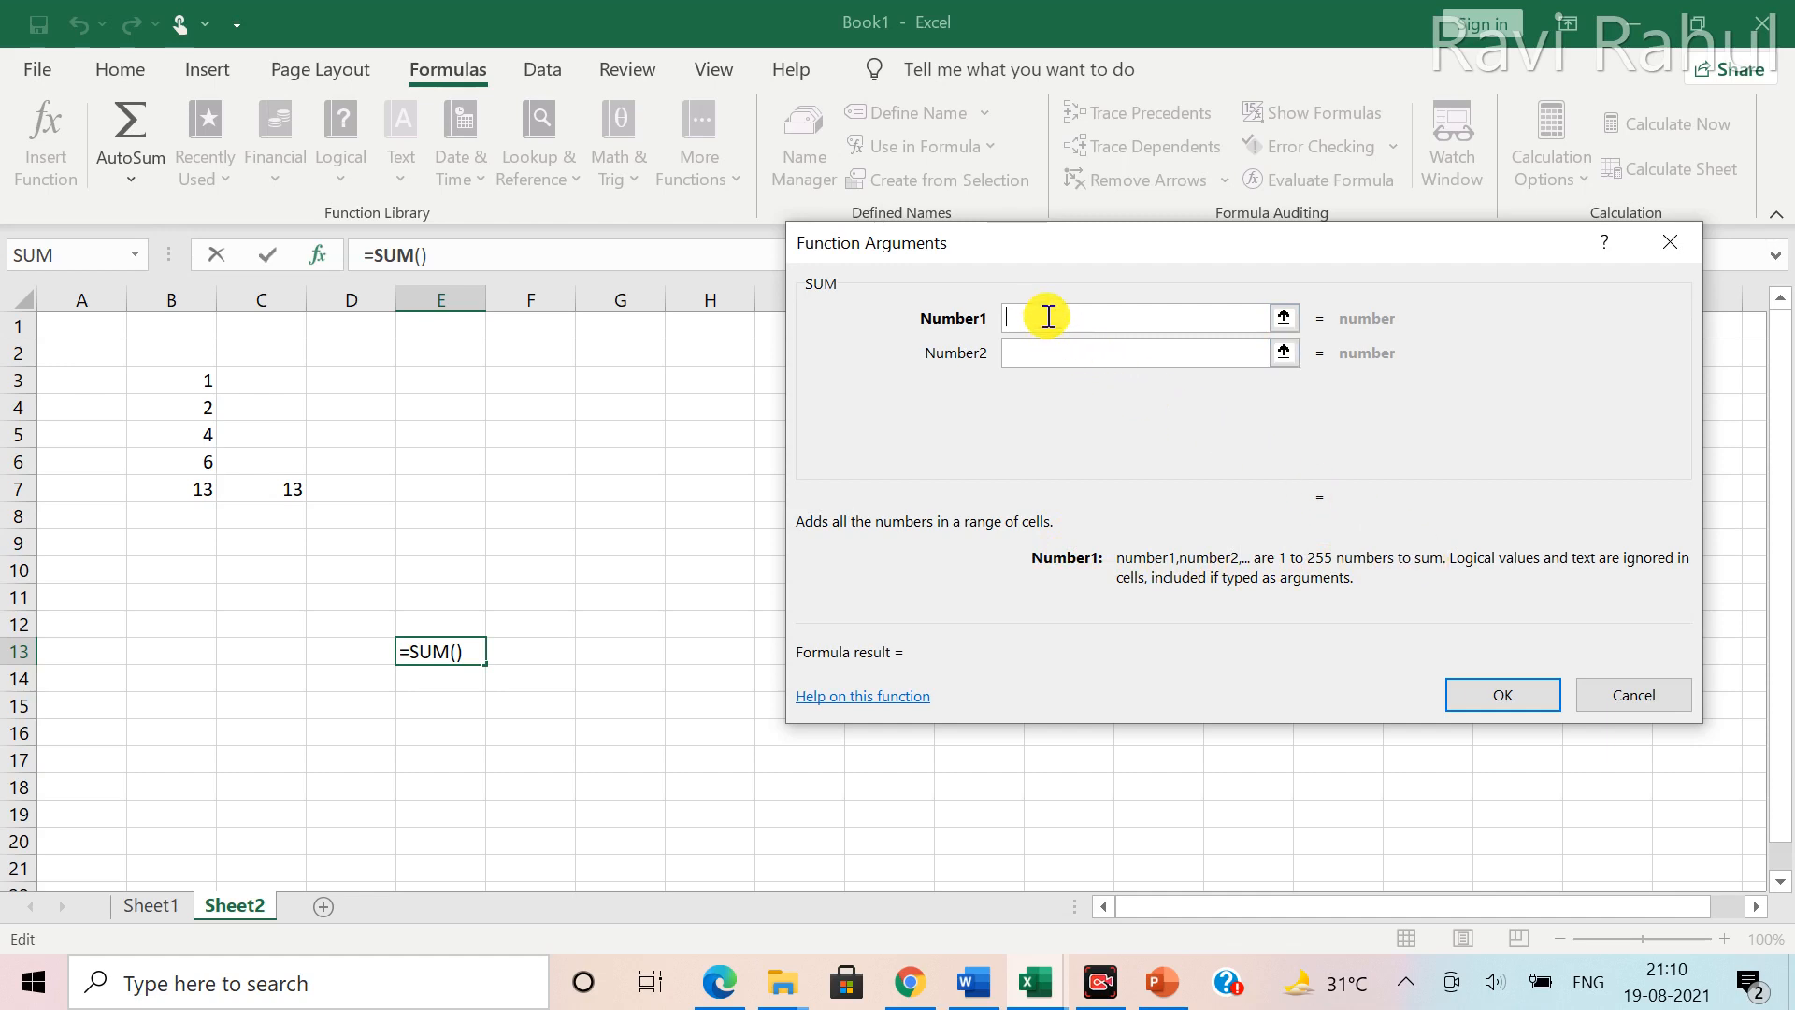
left_click_drag(201, 380, 200, 463)
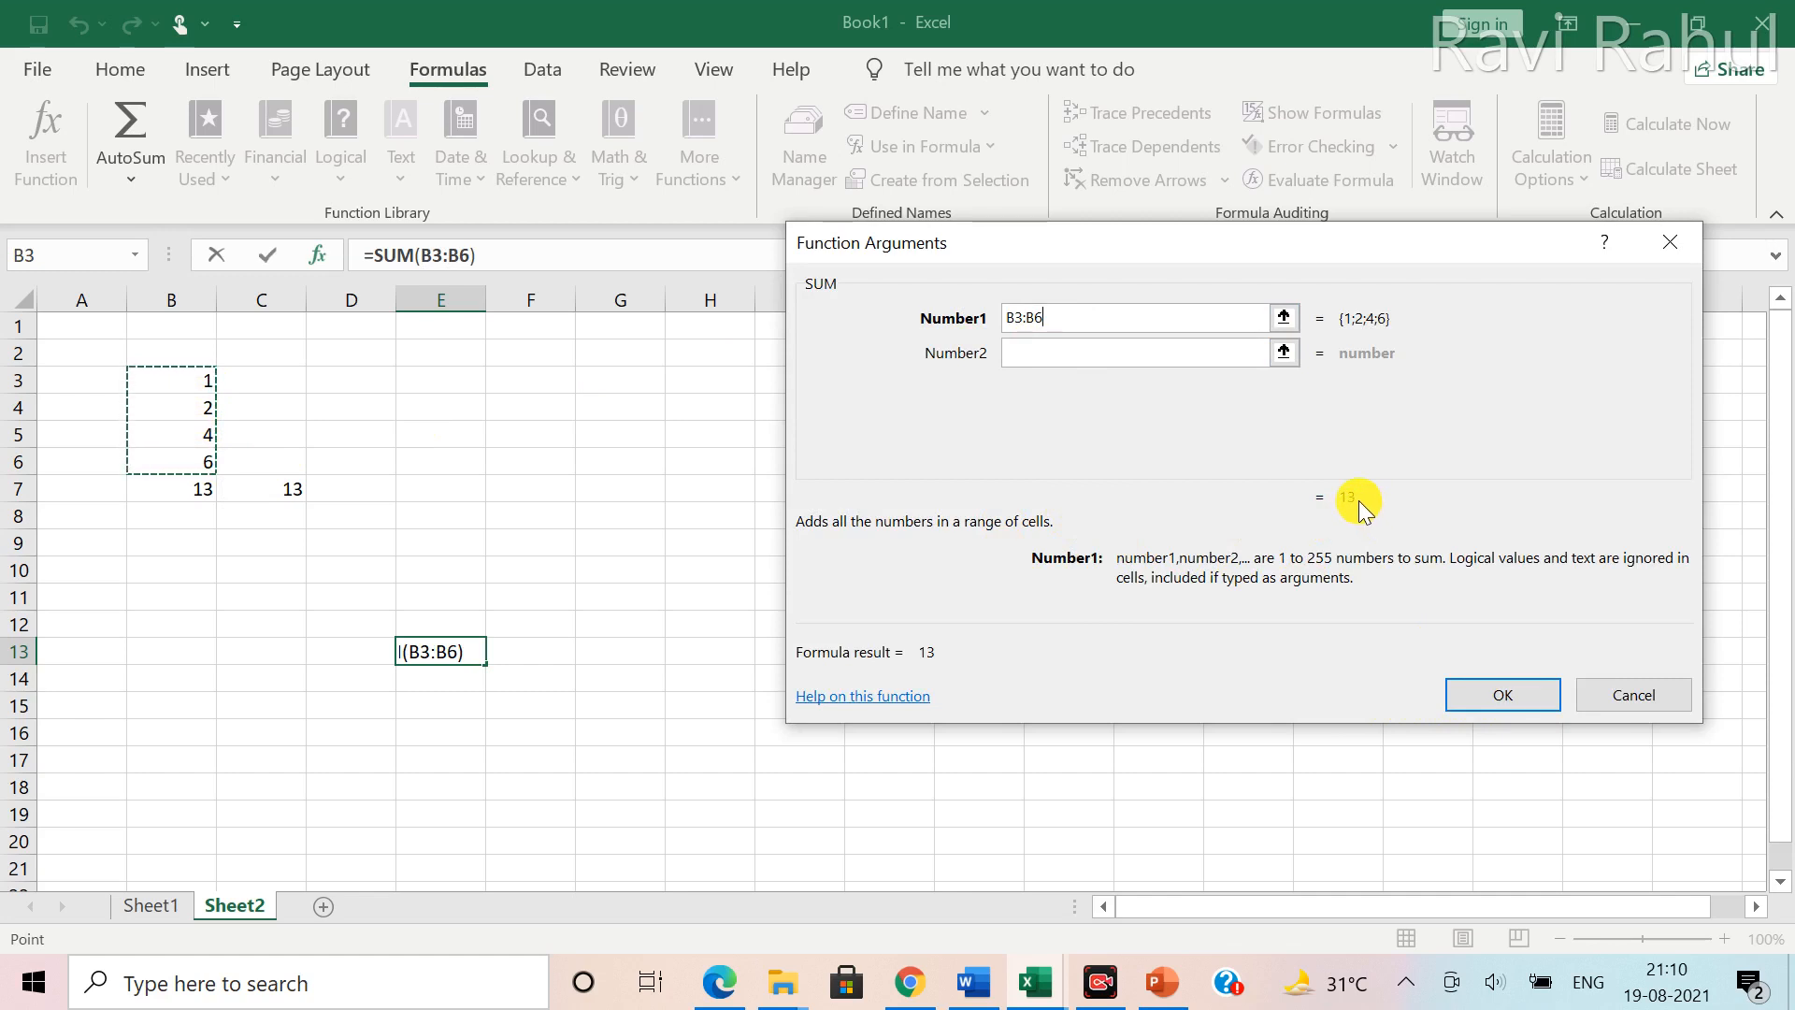
left_click(1473, 688)
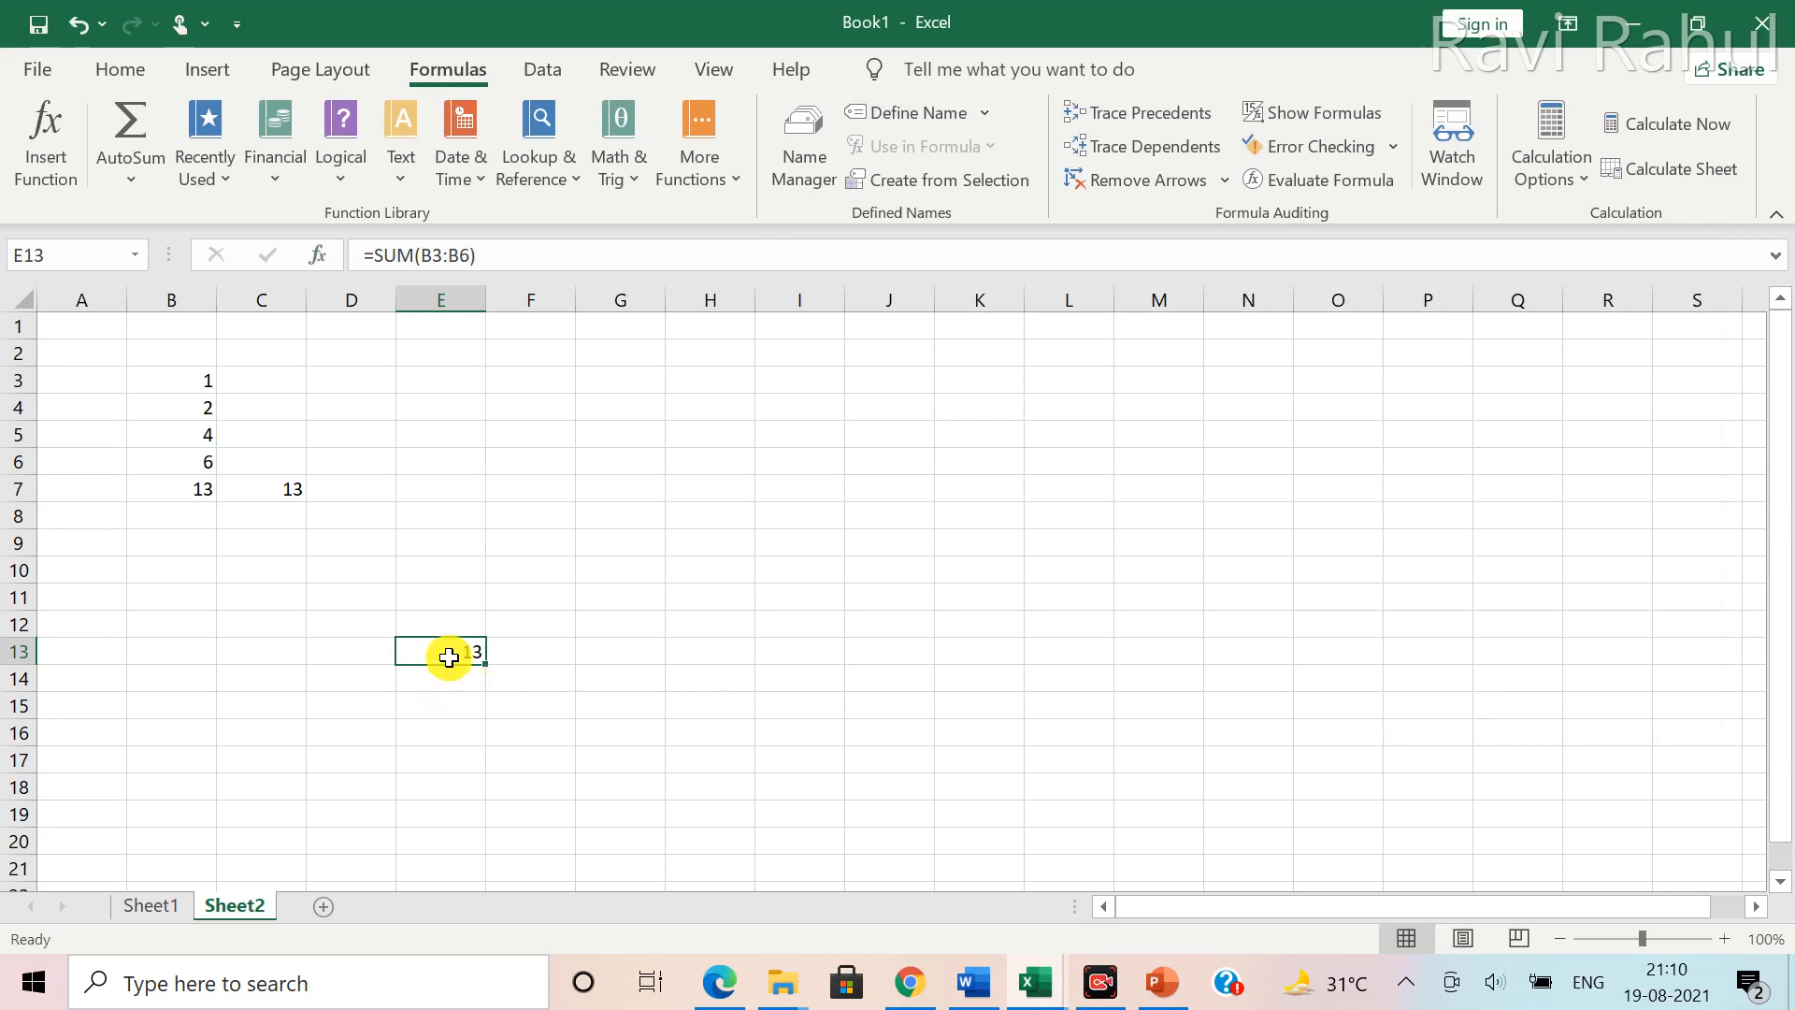
Examine the SUM arguments of cell E13 and the function categories offered for E11, inserting nothing
left_click(56, 166)
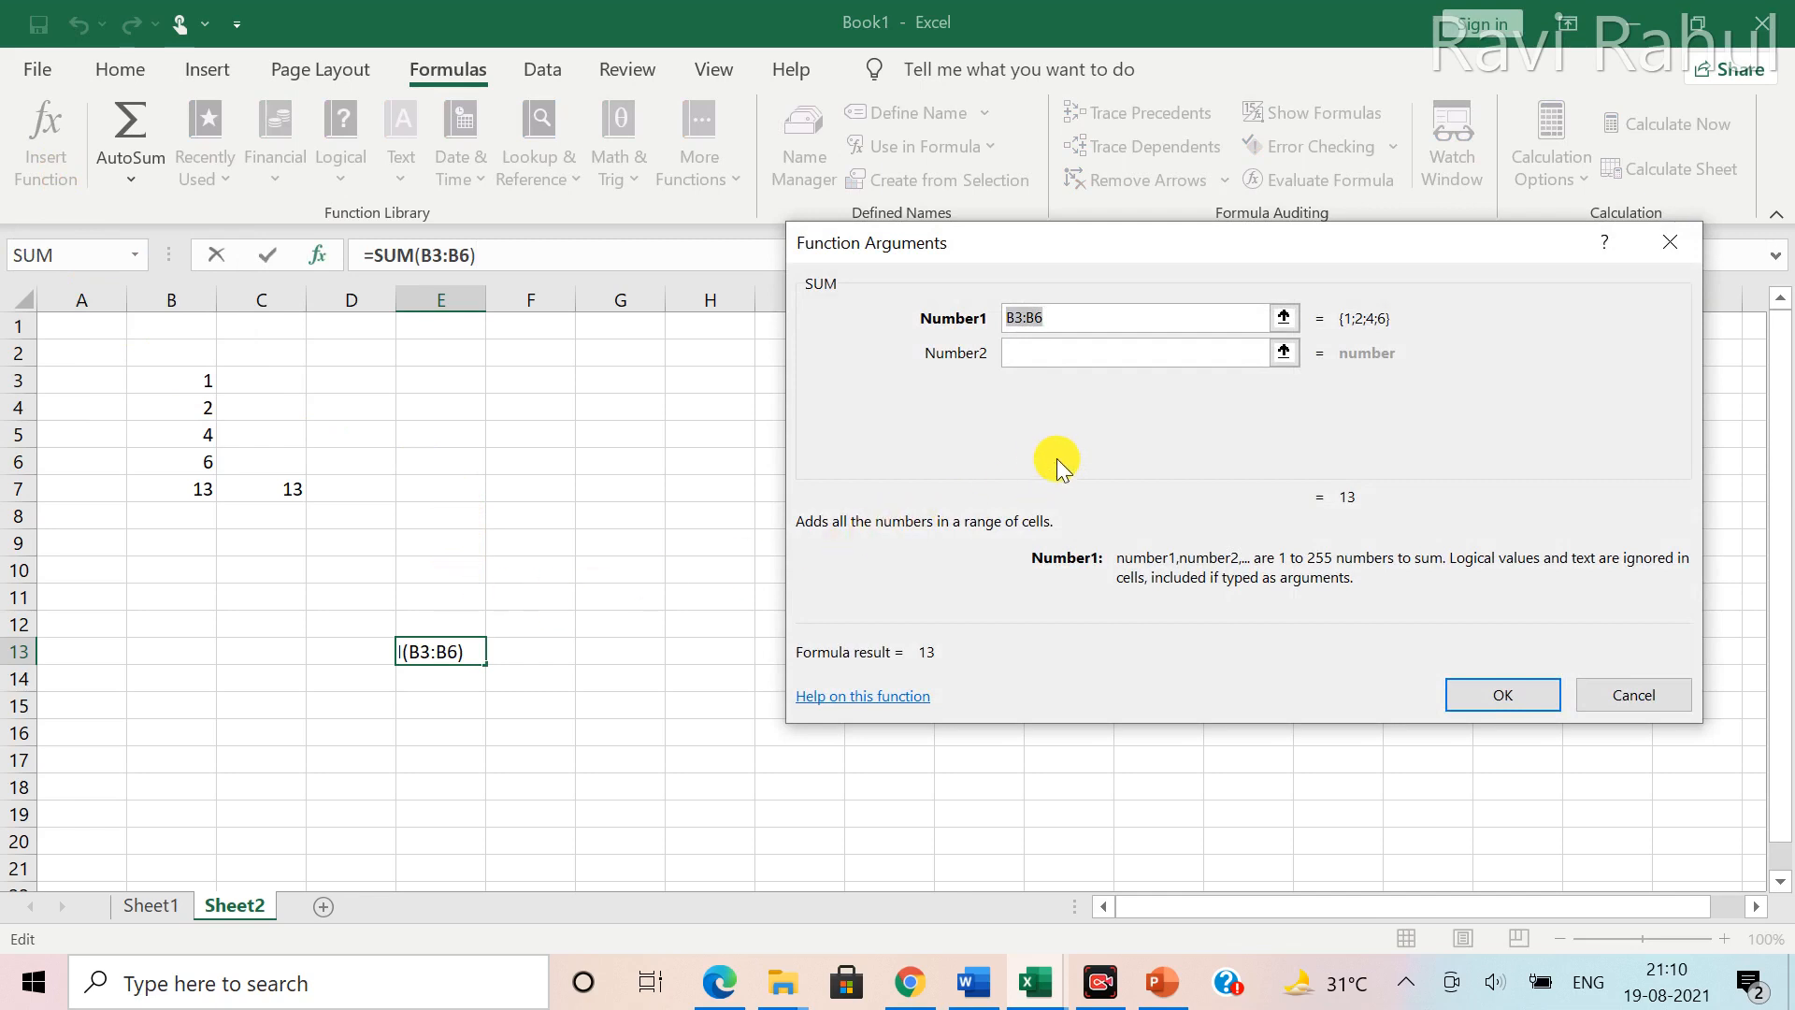
left_click(1624, 697)
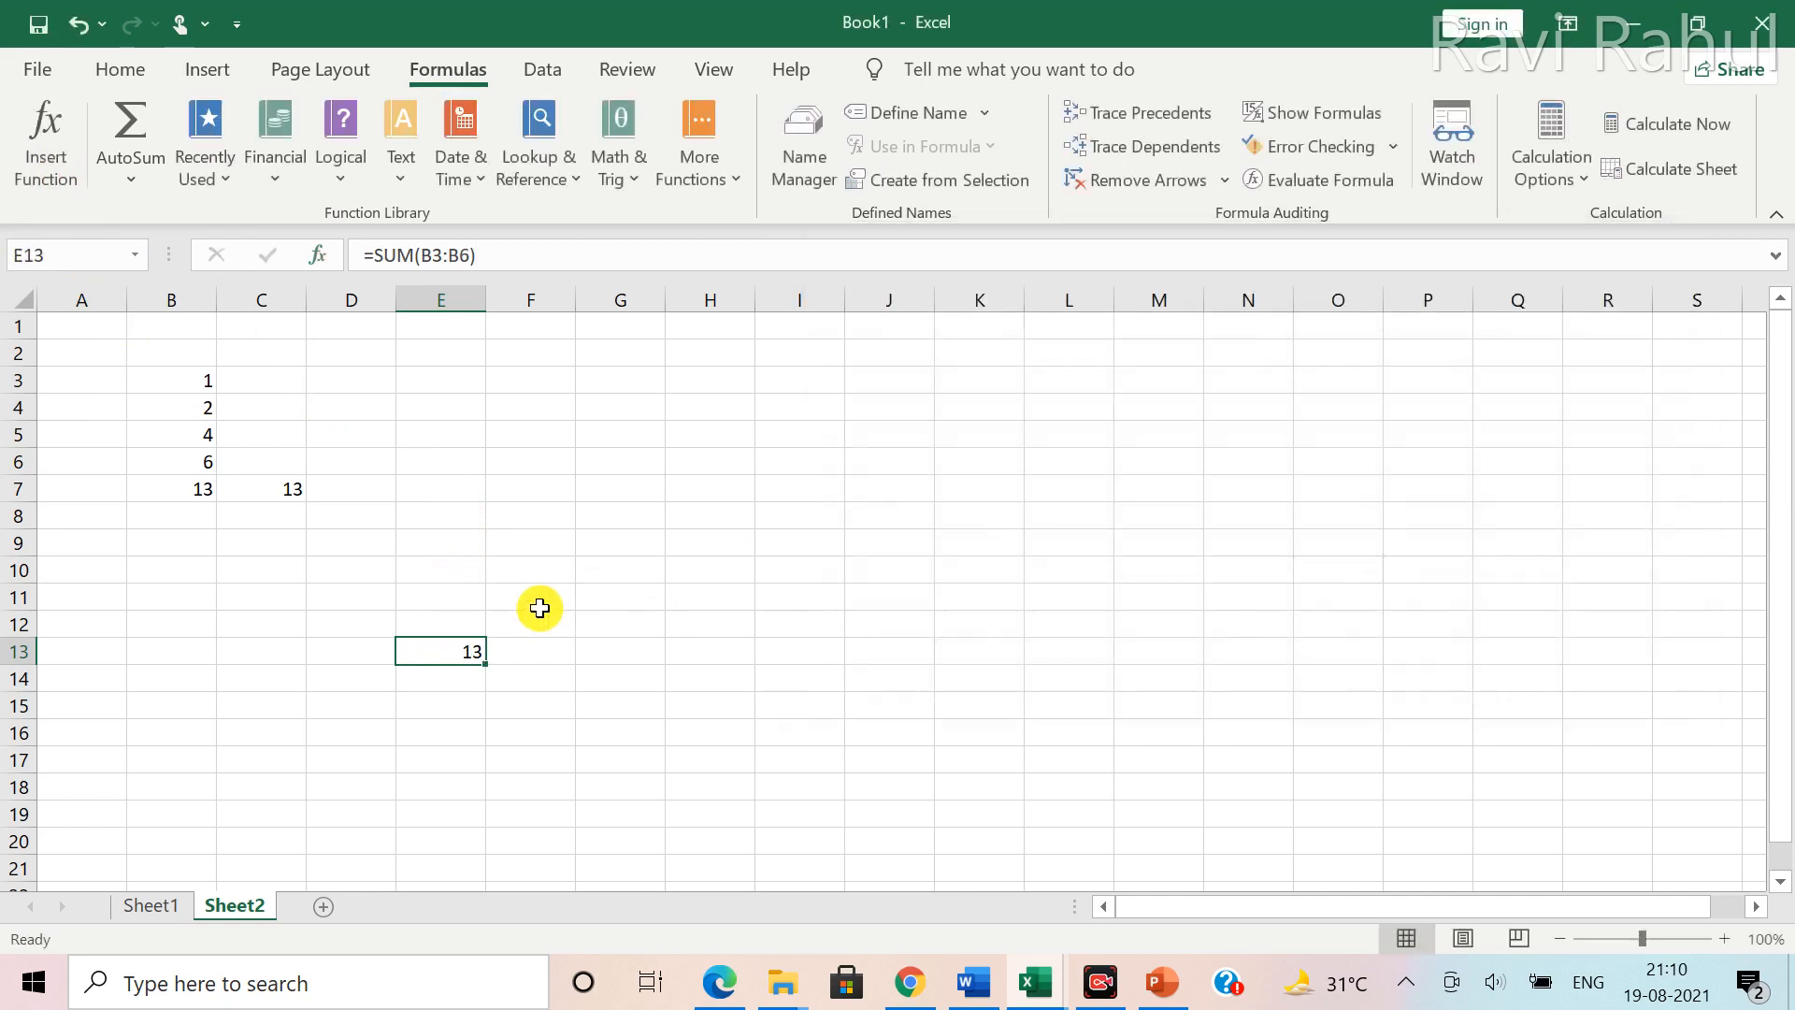
left_click(444, 596)
left_click(38, 163)
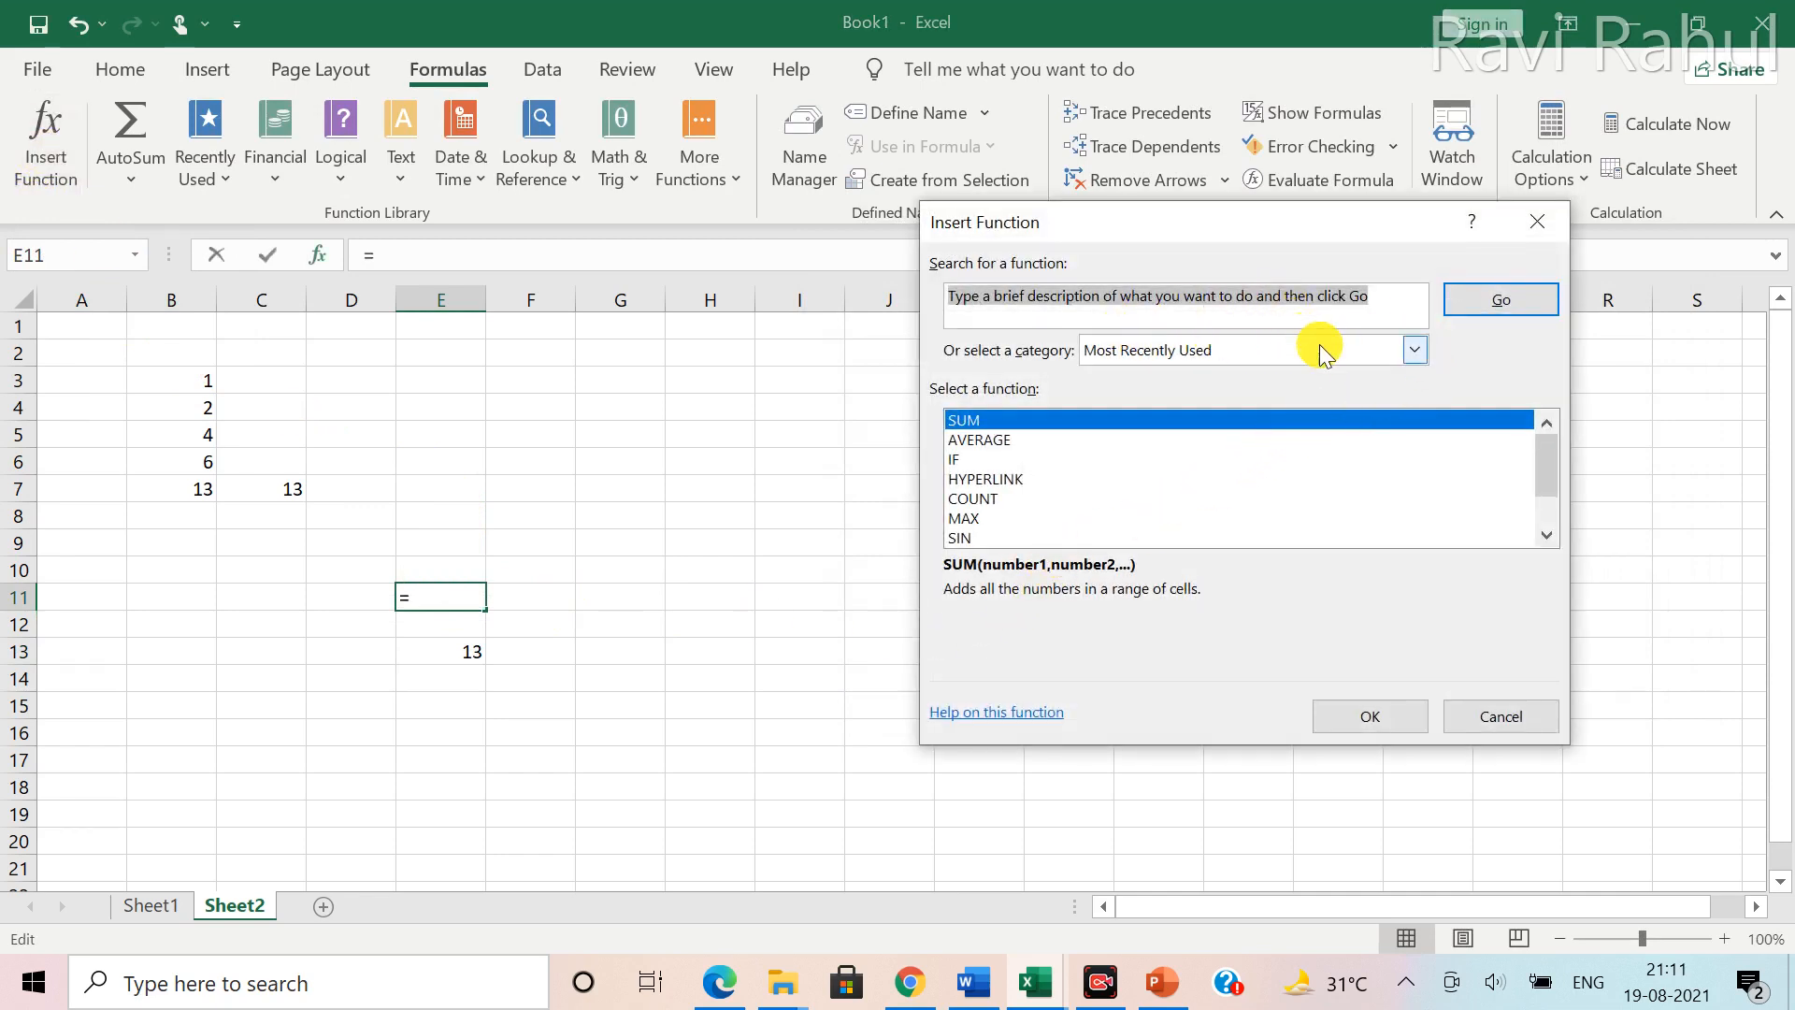
left_click(1416, 352)
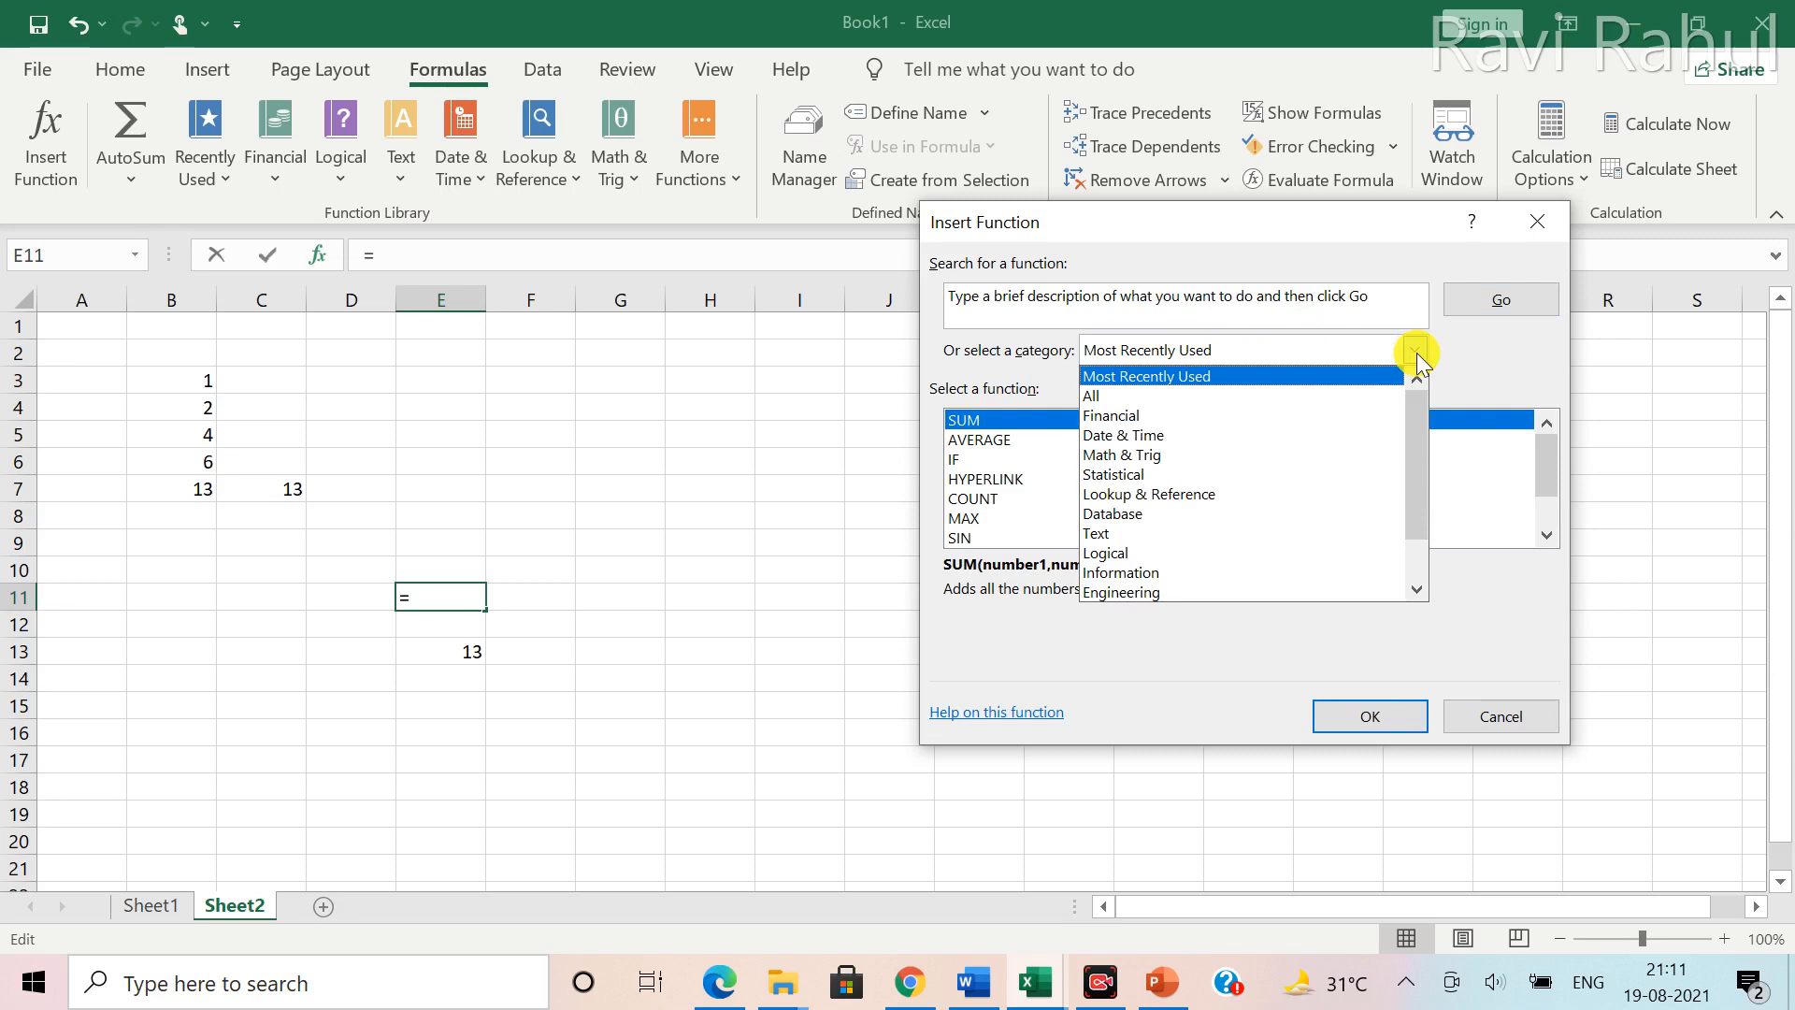
left_click(1419, 352)
left_click(1419, 351)
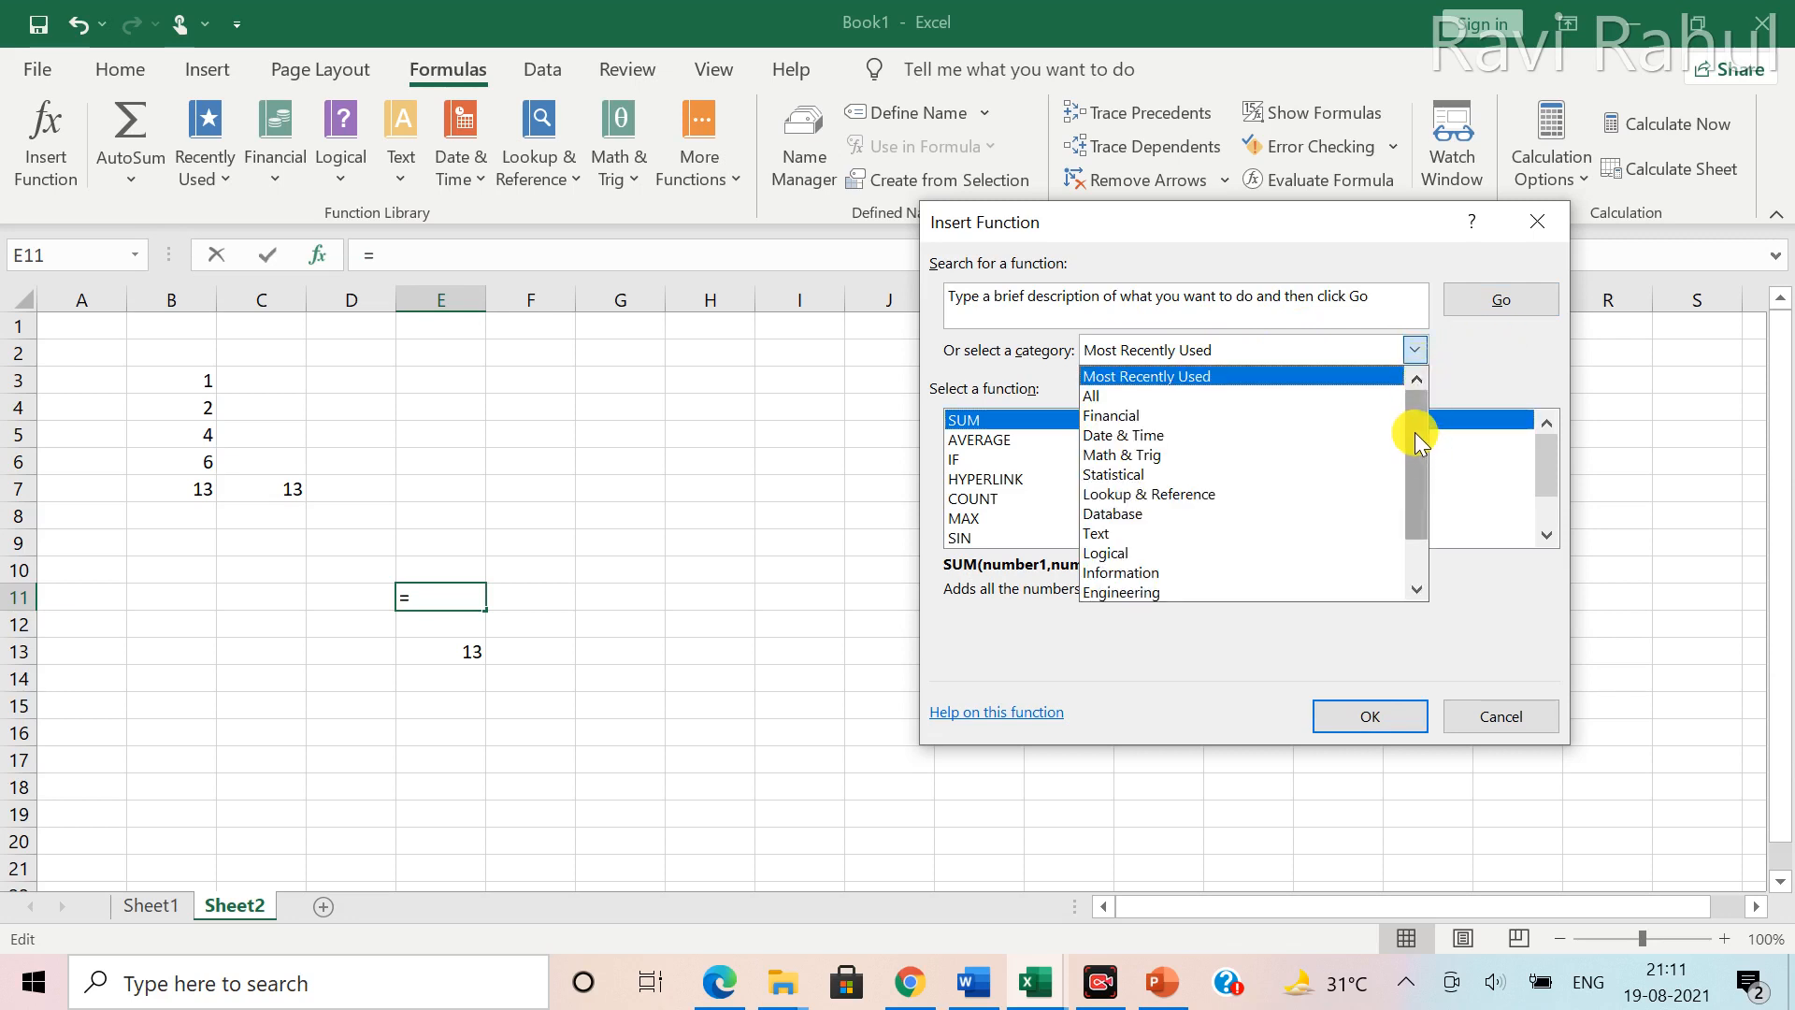
scroll(1415, 468, "down", 1)
scroll(1413, 515, "up", 1)
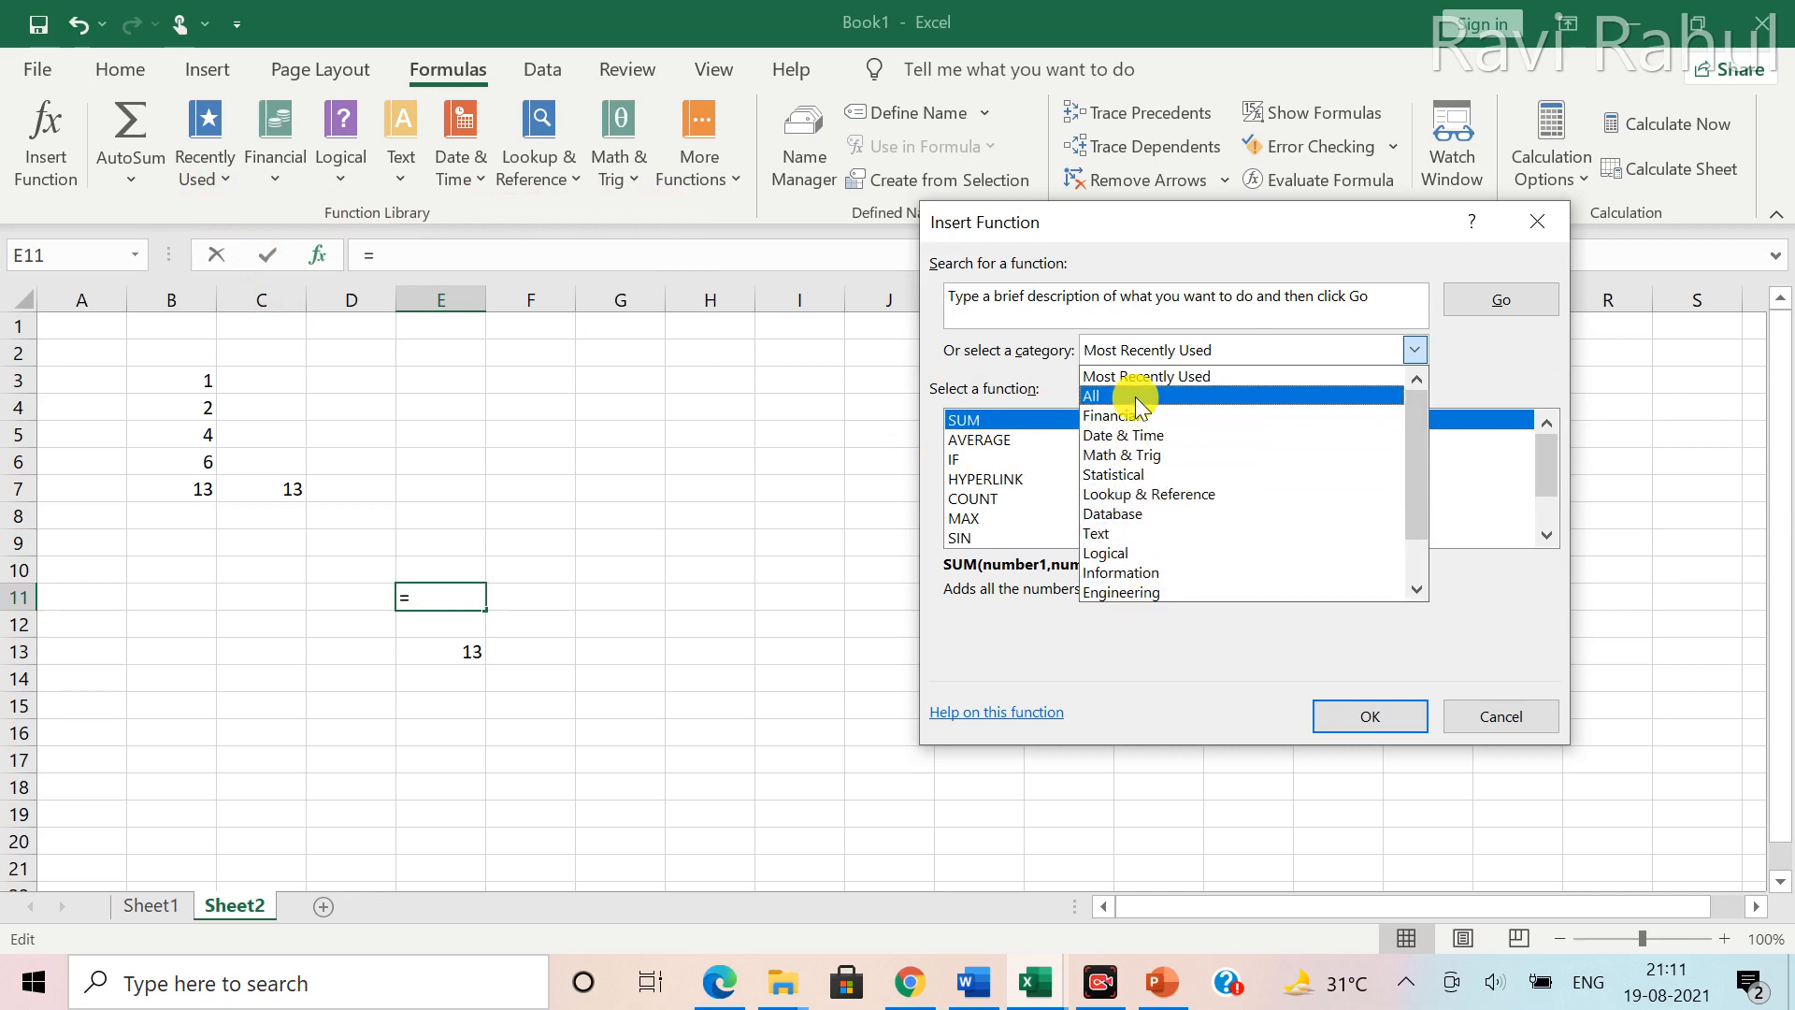
left_click(1482, 714)
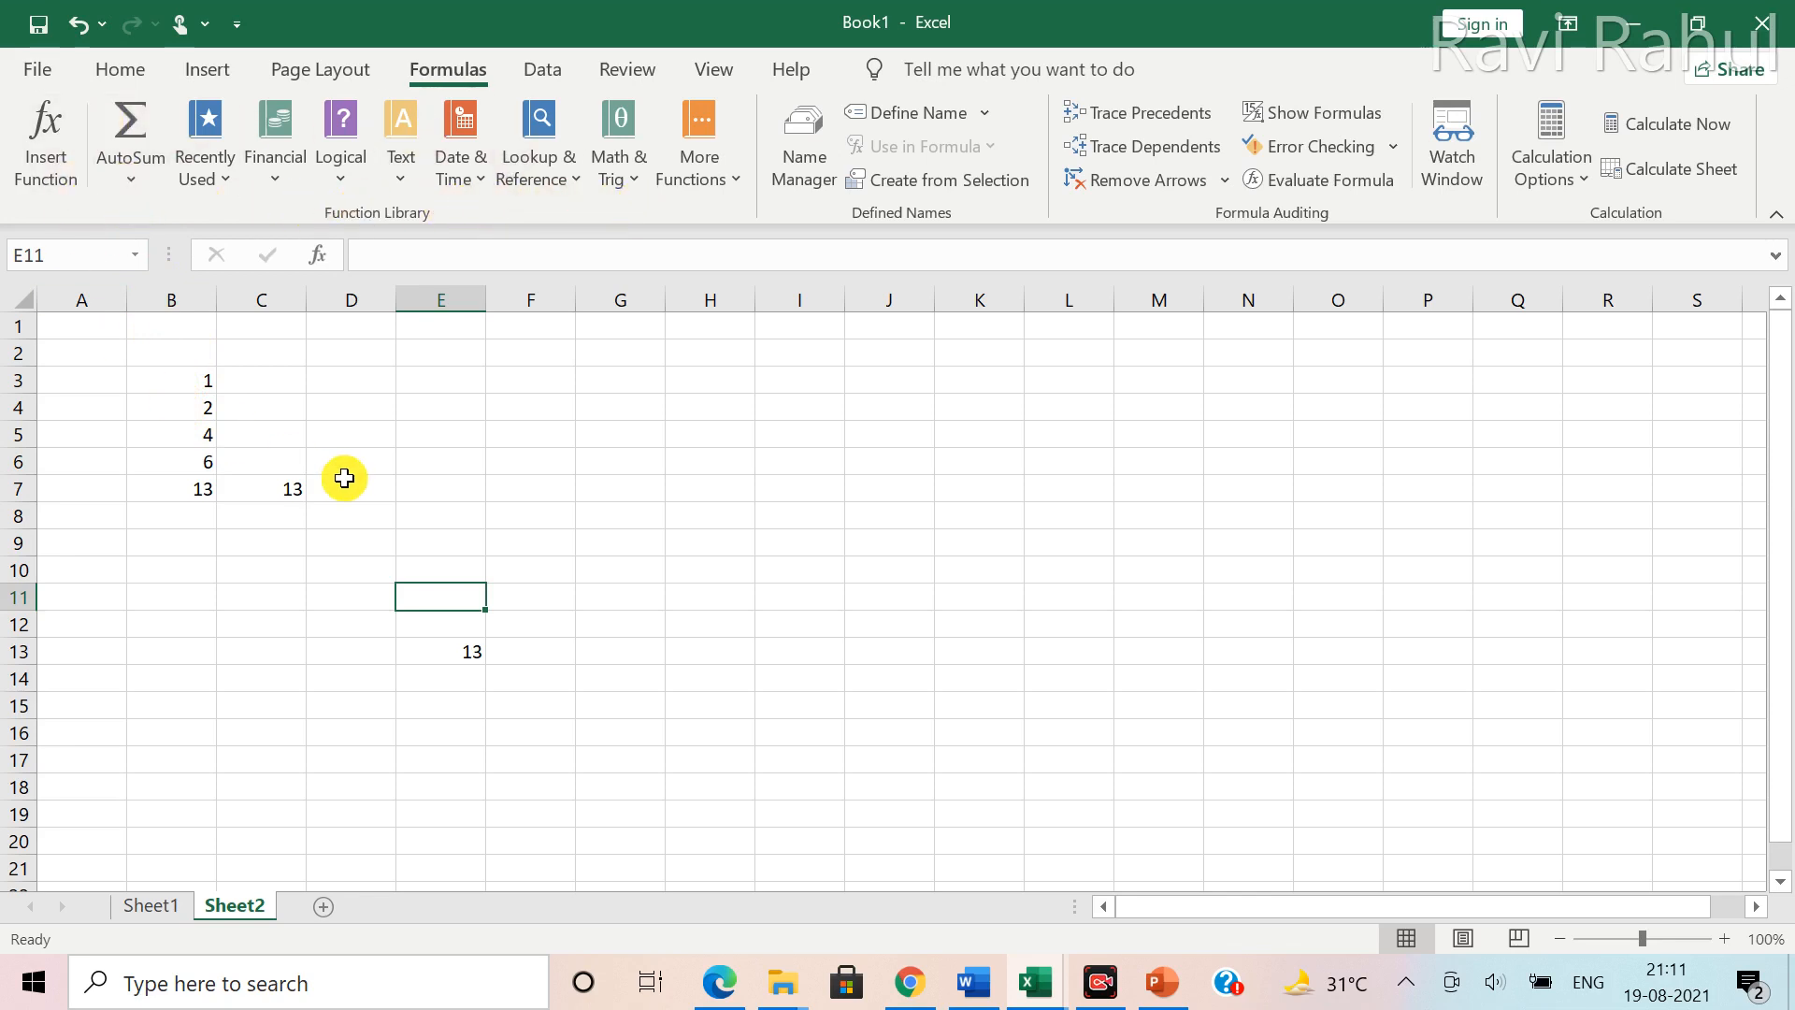
Clear the sample numbers and formulas from the range A3:E15 on Sheet2
left_click(197, 589)
left_click_drag(90, 380, 457, 710)
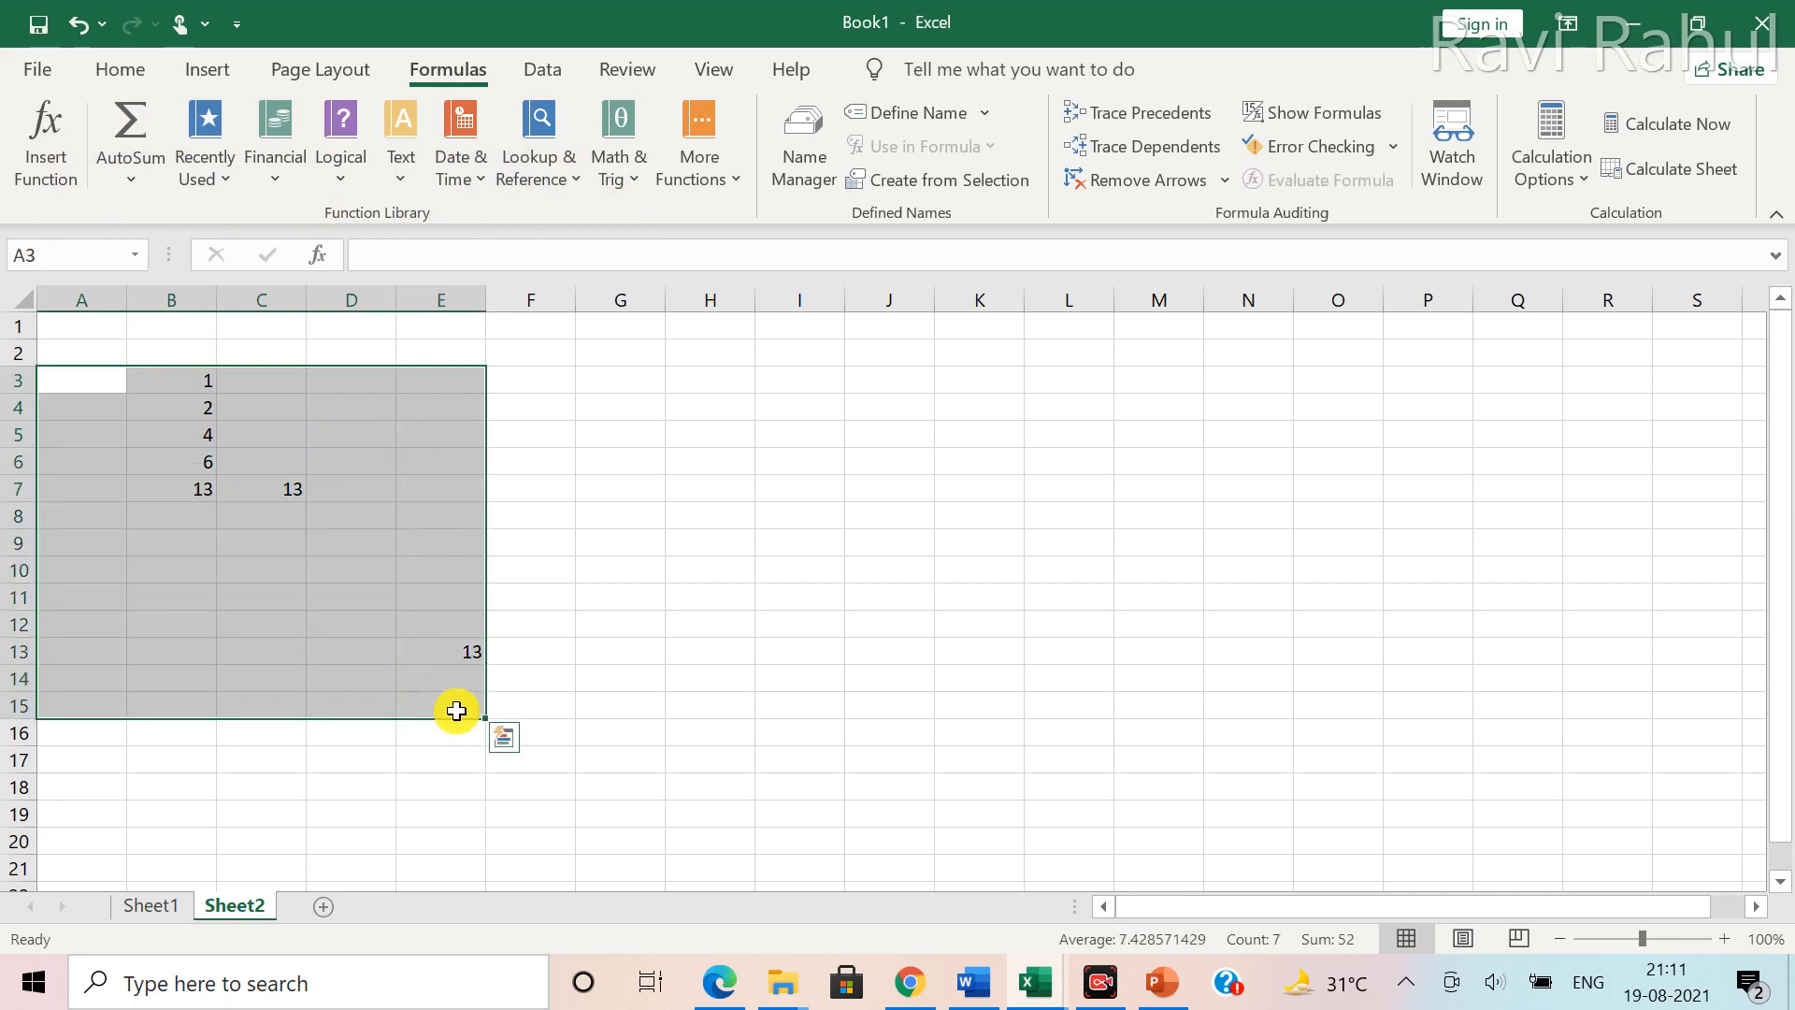
key("Delete")
left_click(614, 537)
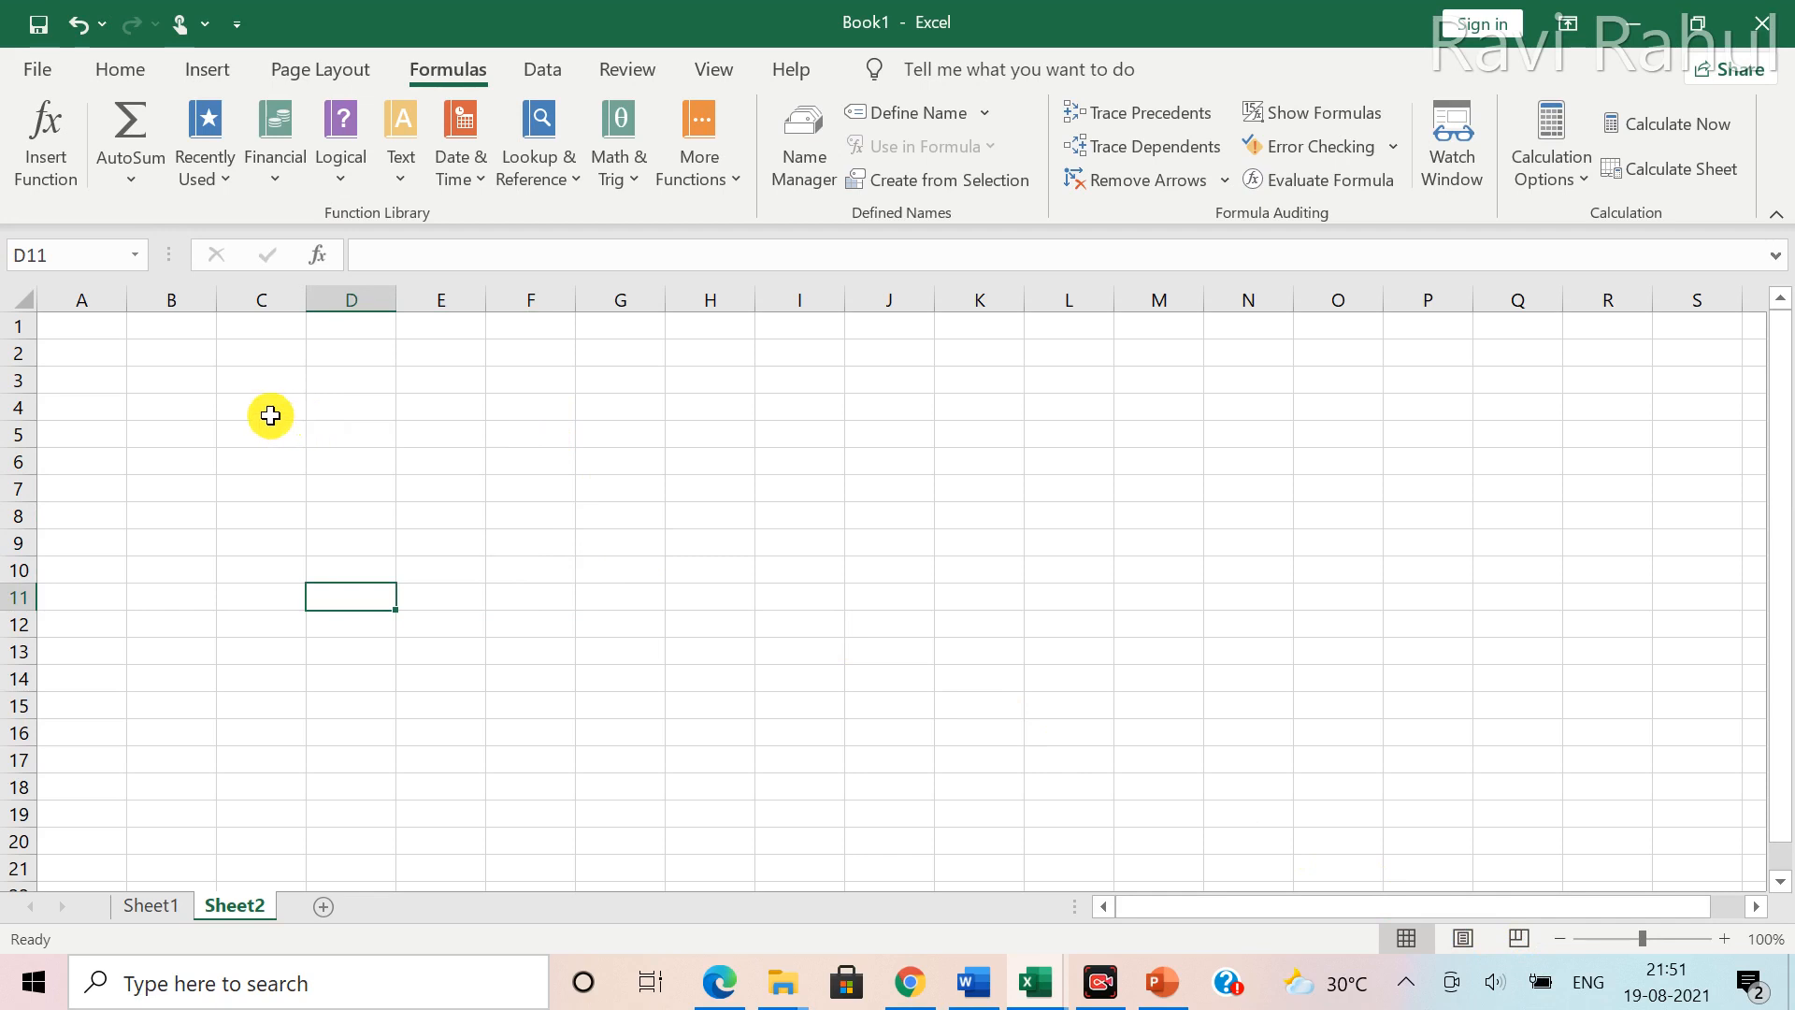
Look over the AutoSum functions and examine the product sales table from its headings down to its last row
left_click(132, 182)
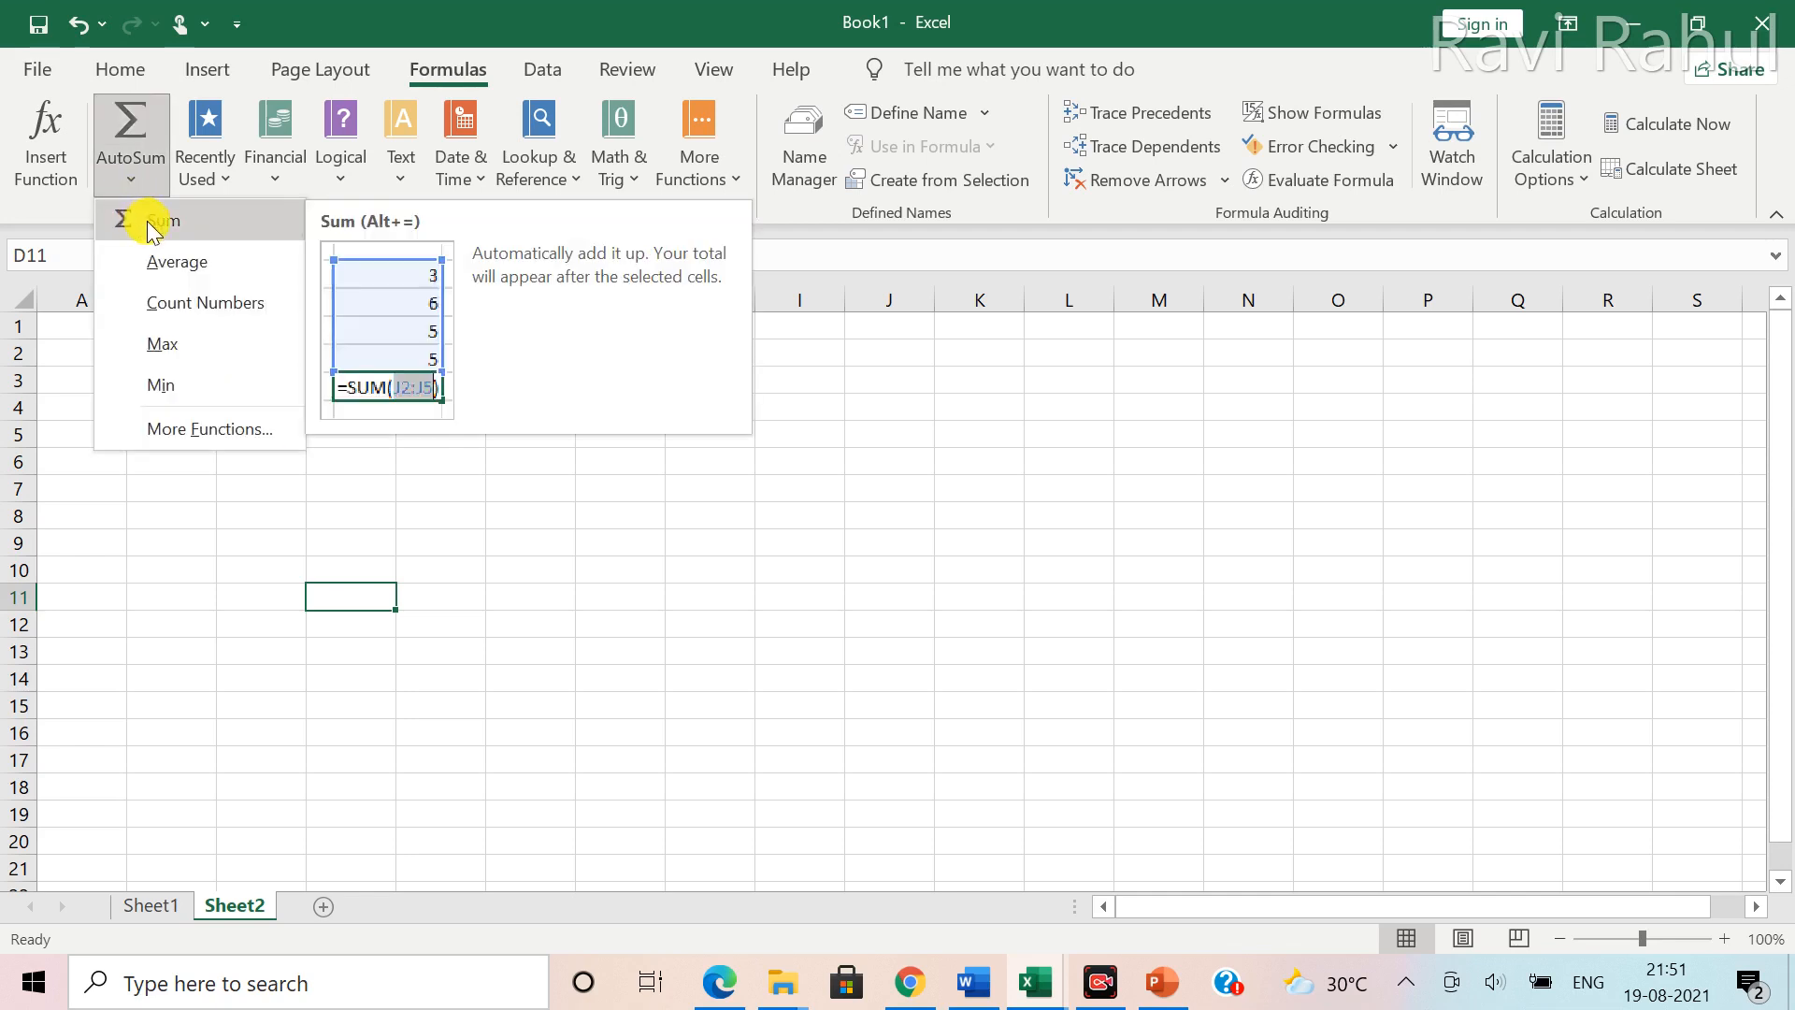
left_click(406, 533)
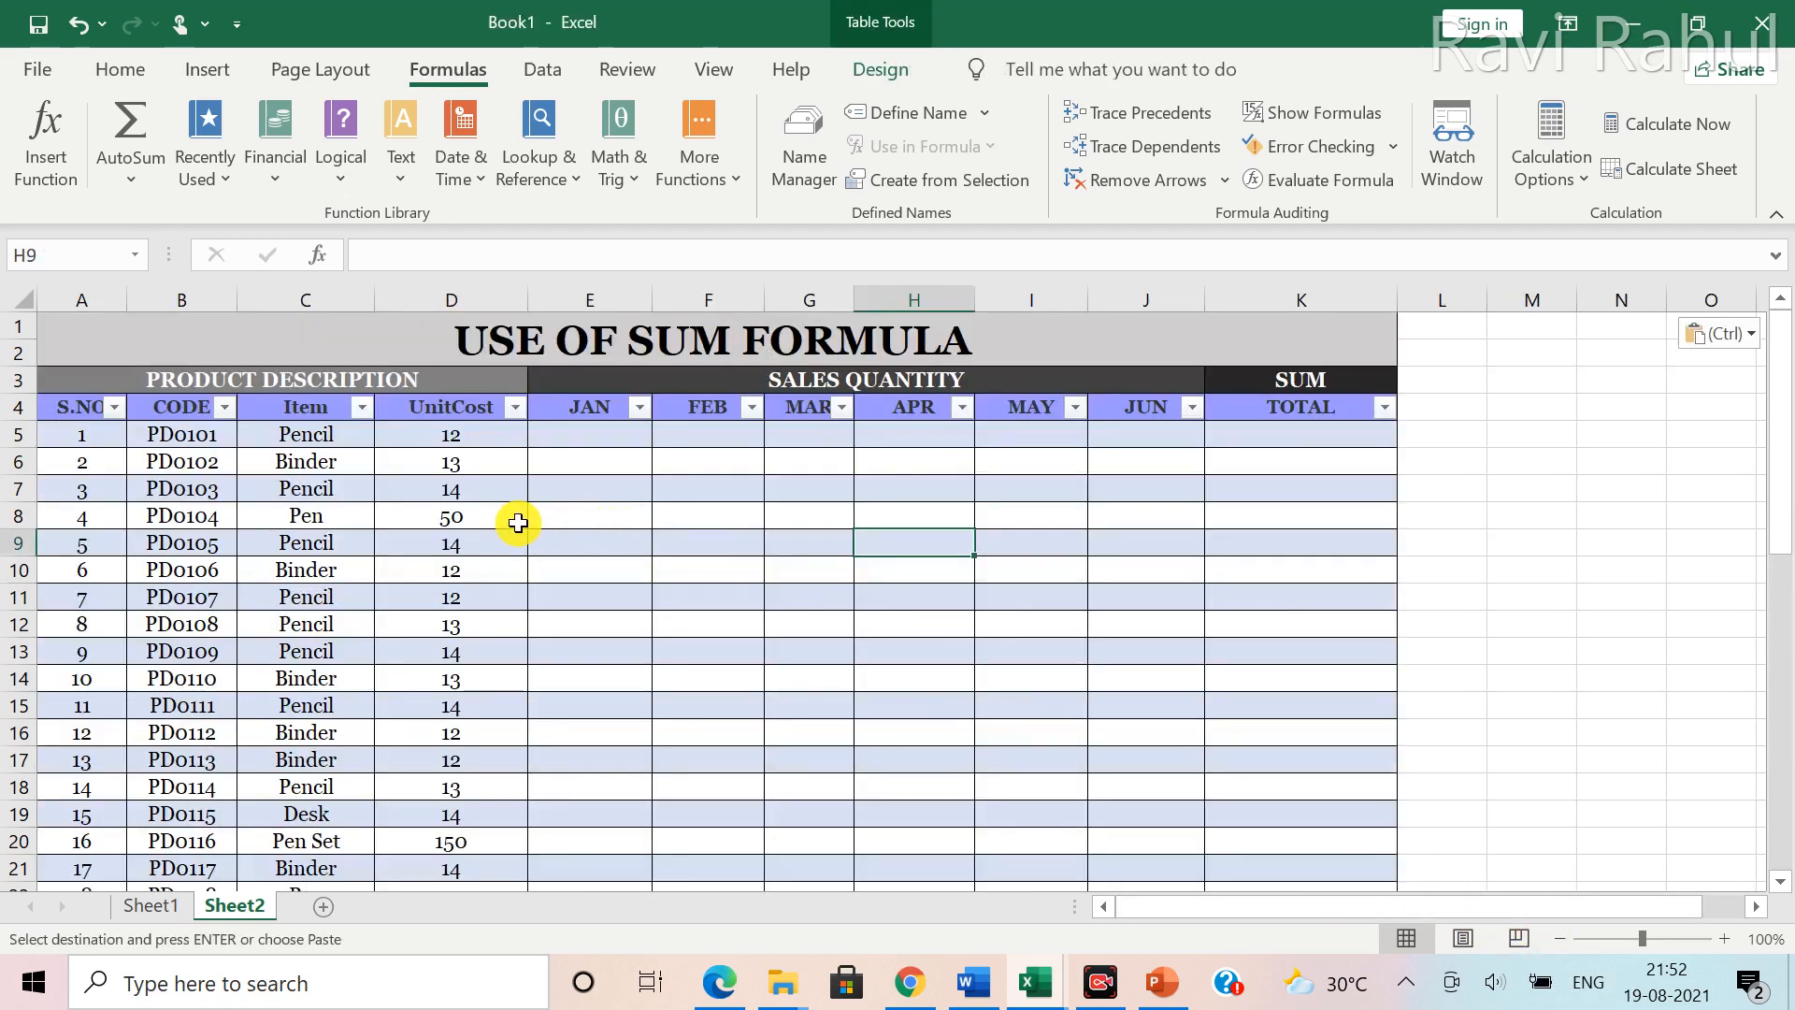
scroll(518, 522, "down", 10)
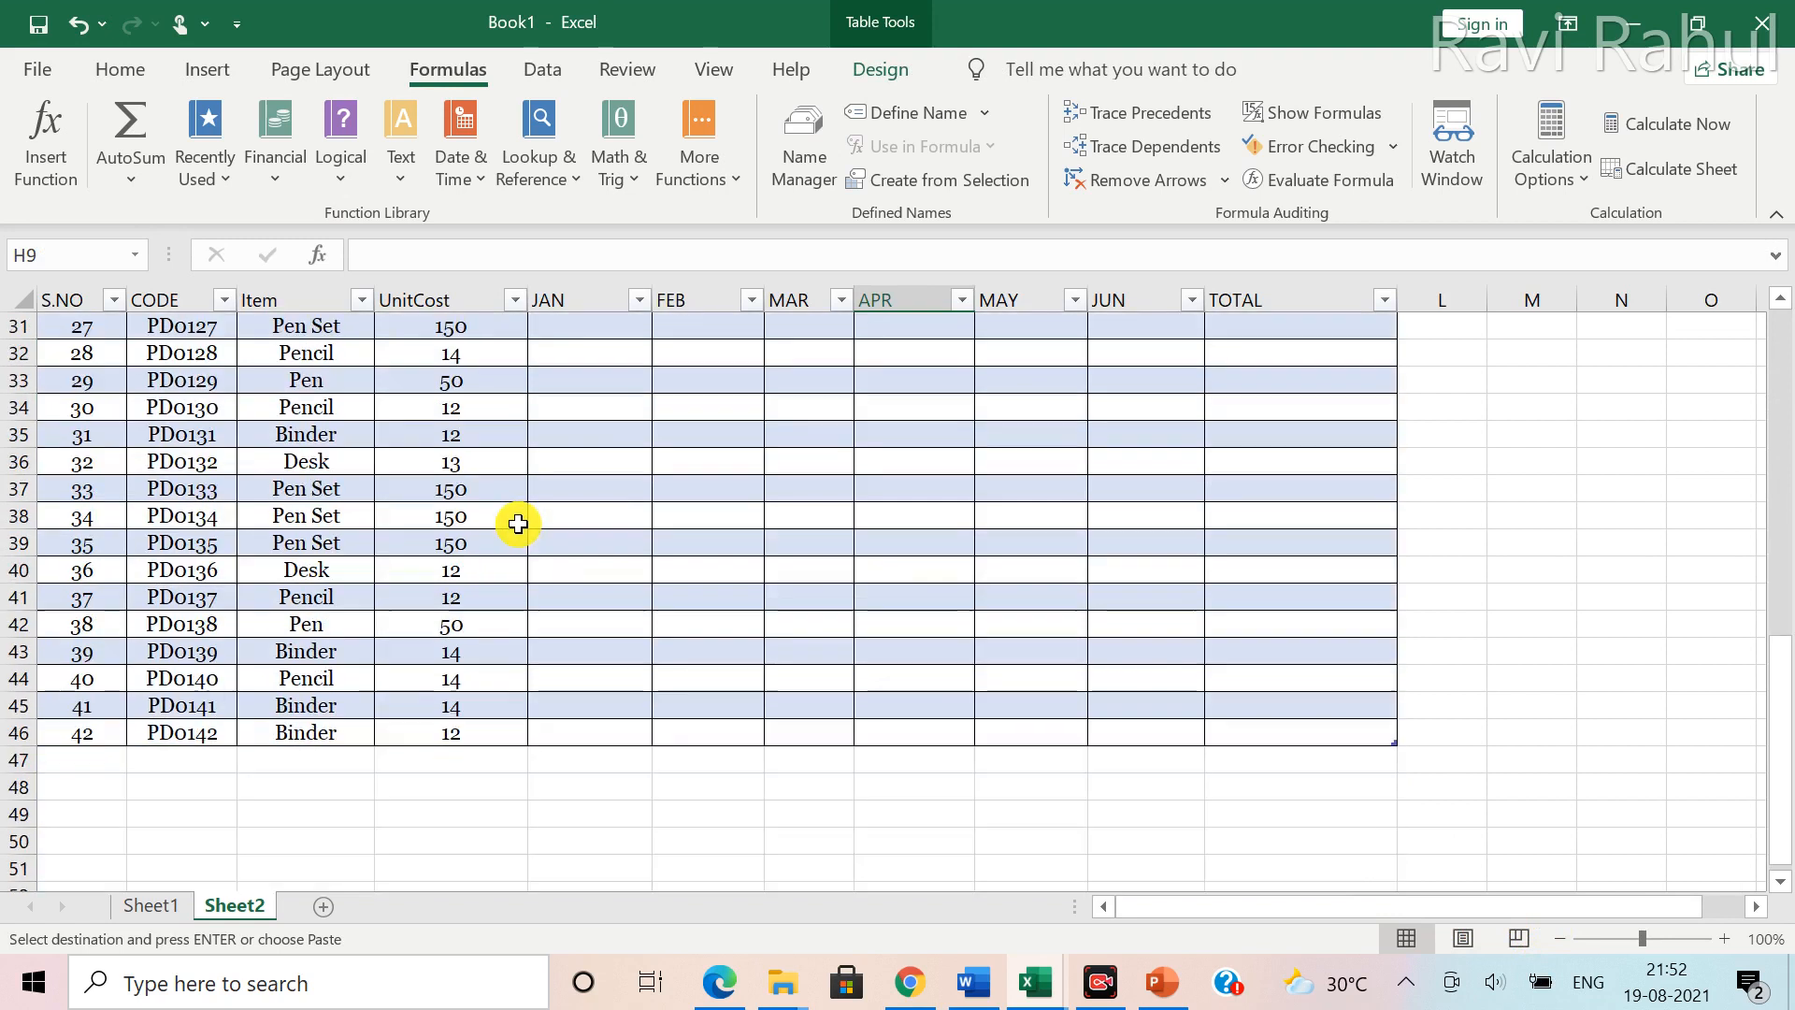
scroll(518, 523, "up", 4)
scroll(518, 522, "up", 6)
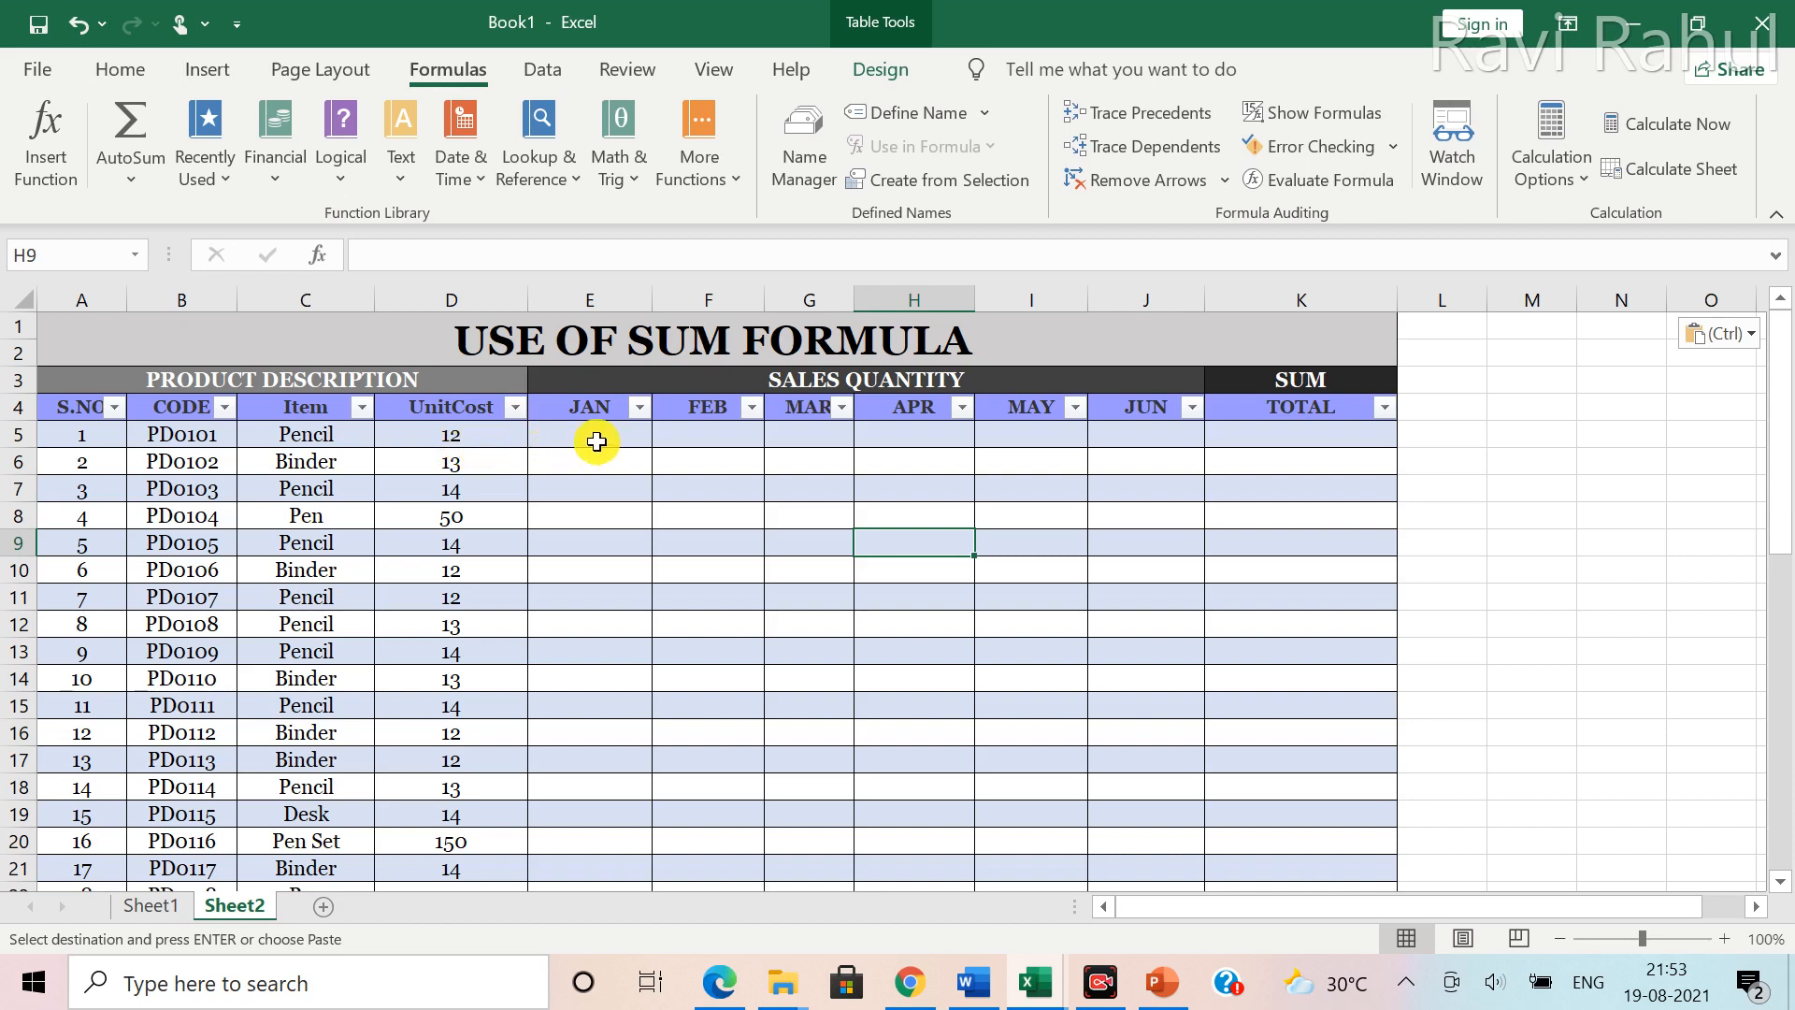
scroll(597, 442, "down", 3)
scroll(595, 440, "up", 3)
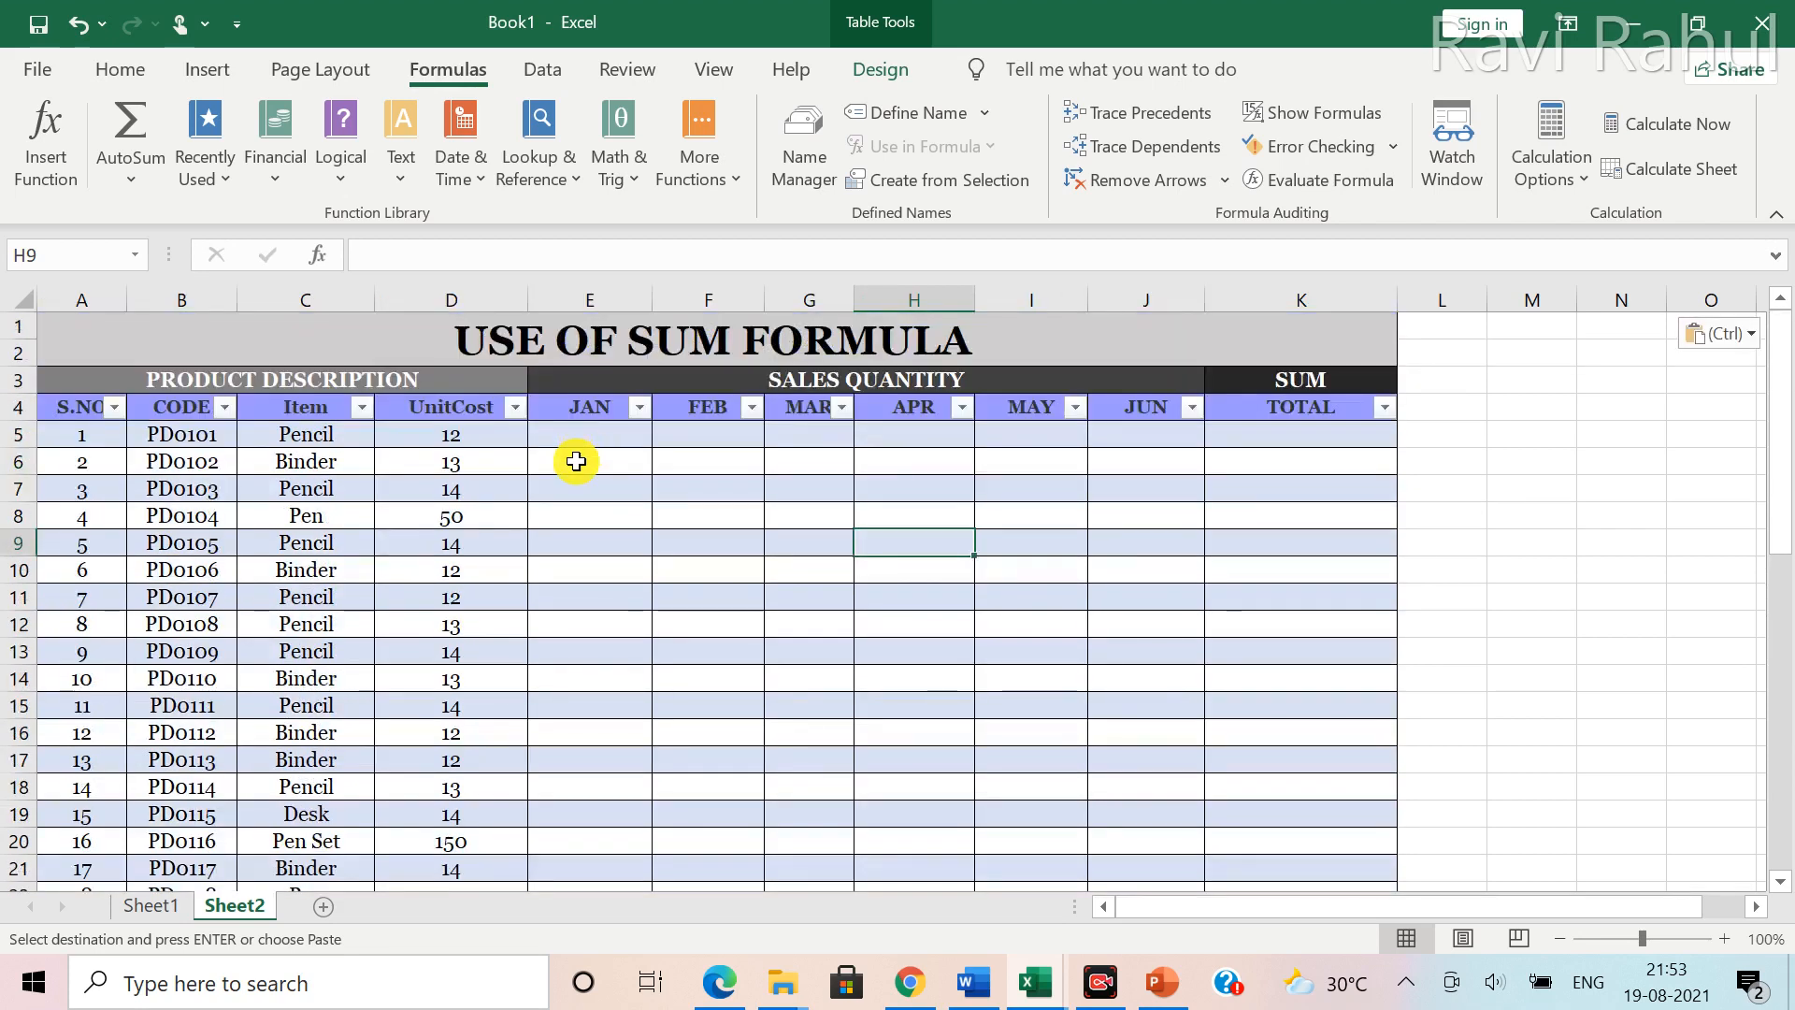
scroll(459, 471, "down", 12)
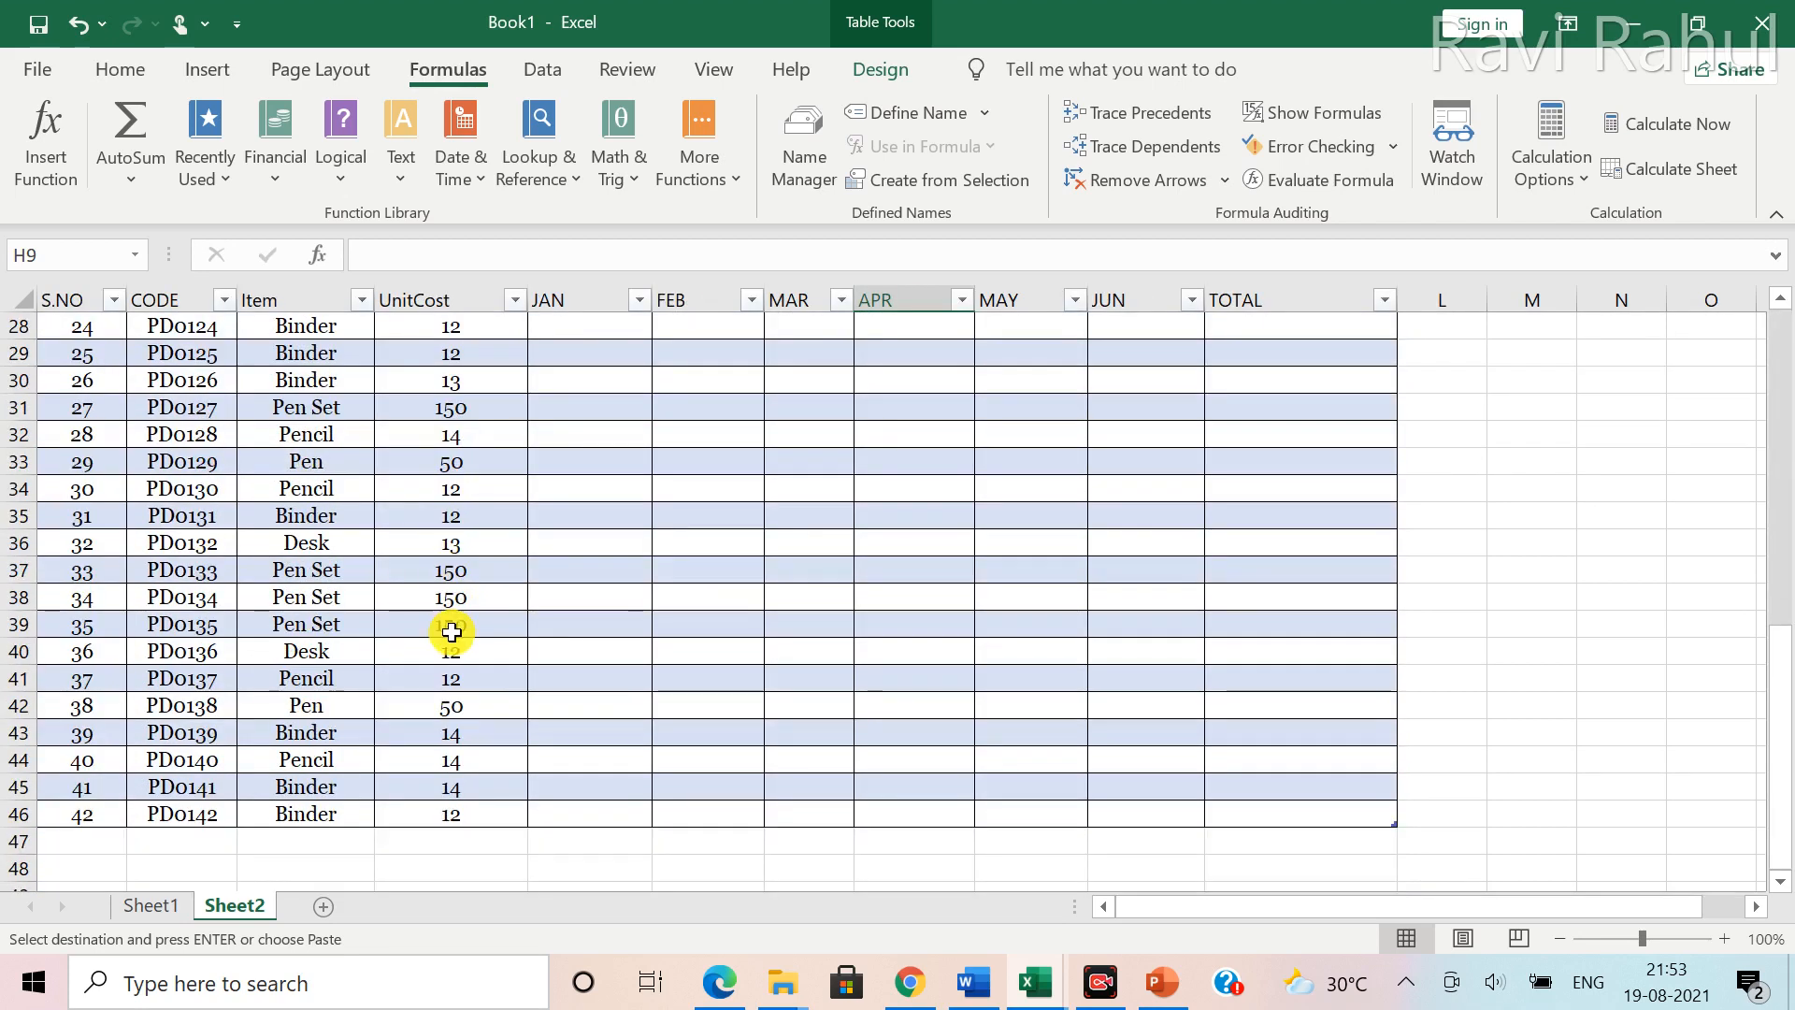
scroll(433, 569, "up", 12)
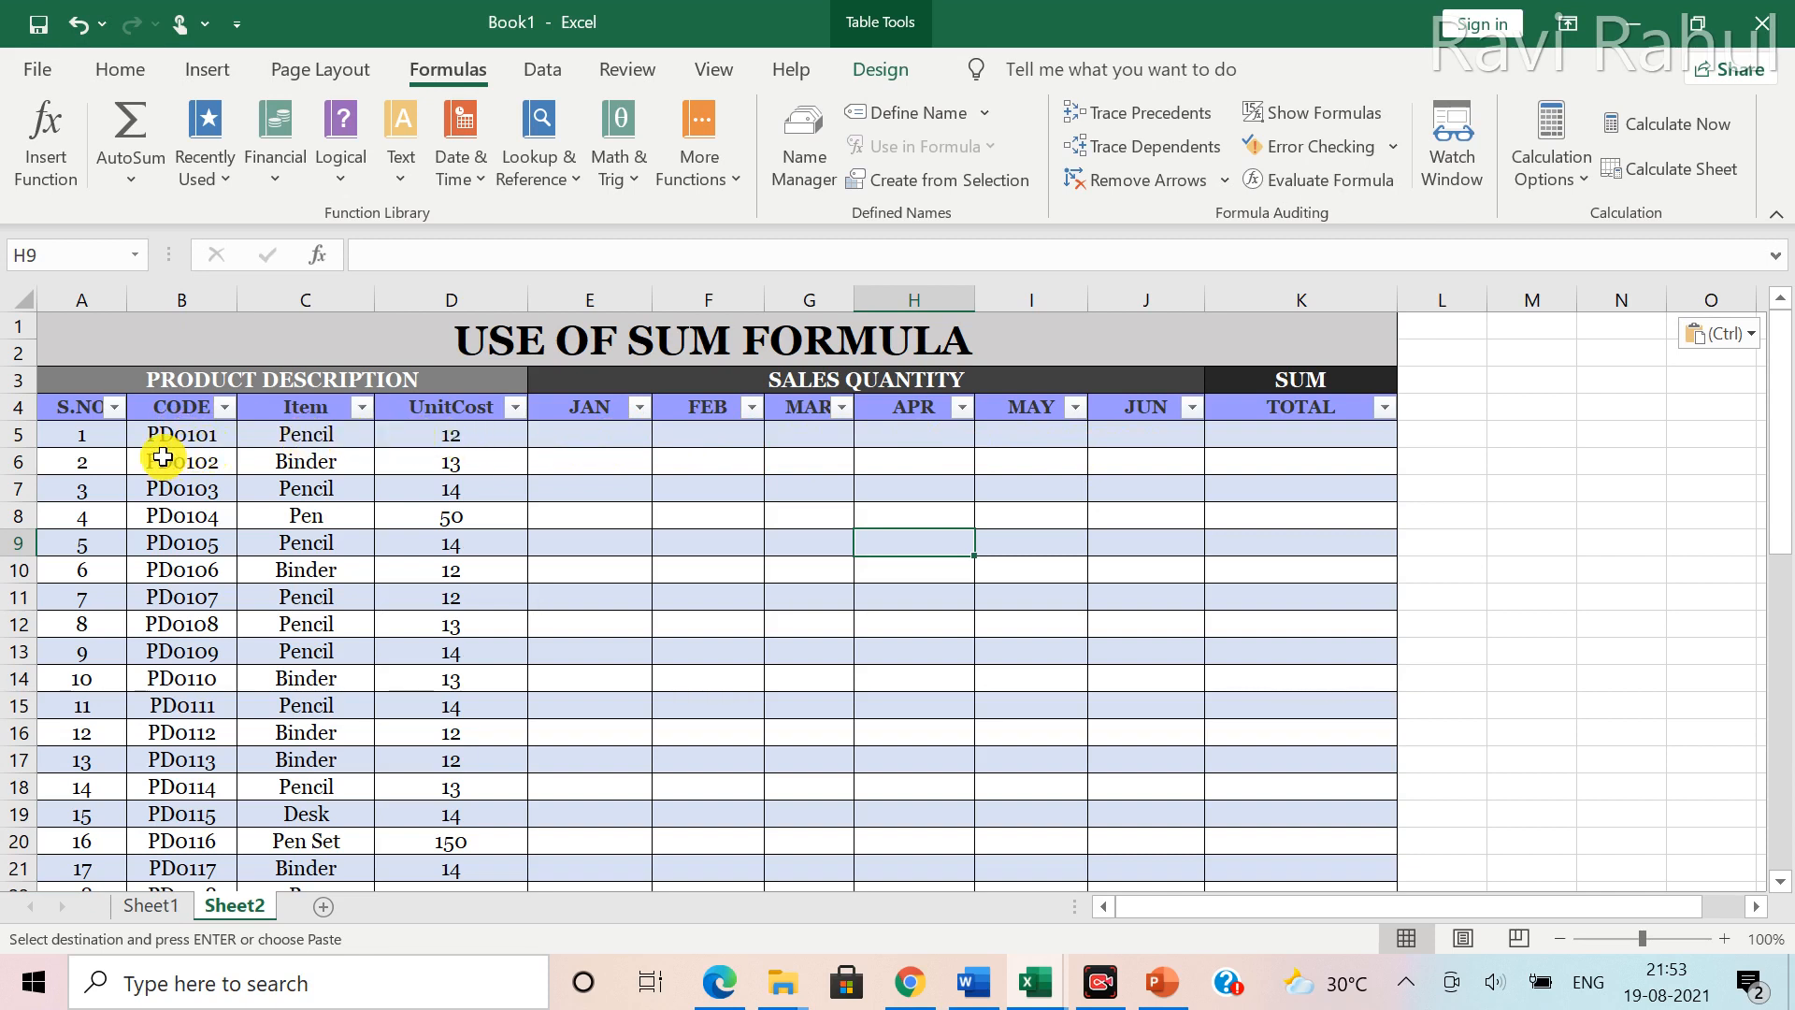
Enter the January to June sales quantities 30, 45, 50, 30, 23 and 36 for product PD0101 in E5:J5
left_click(605, 443)
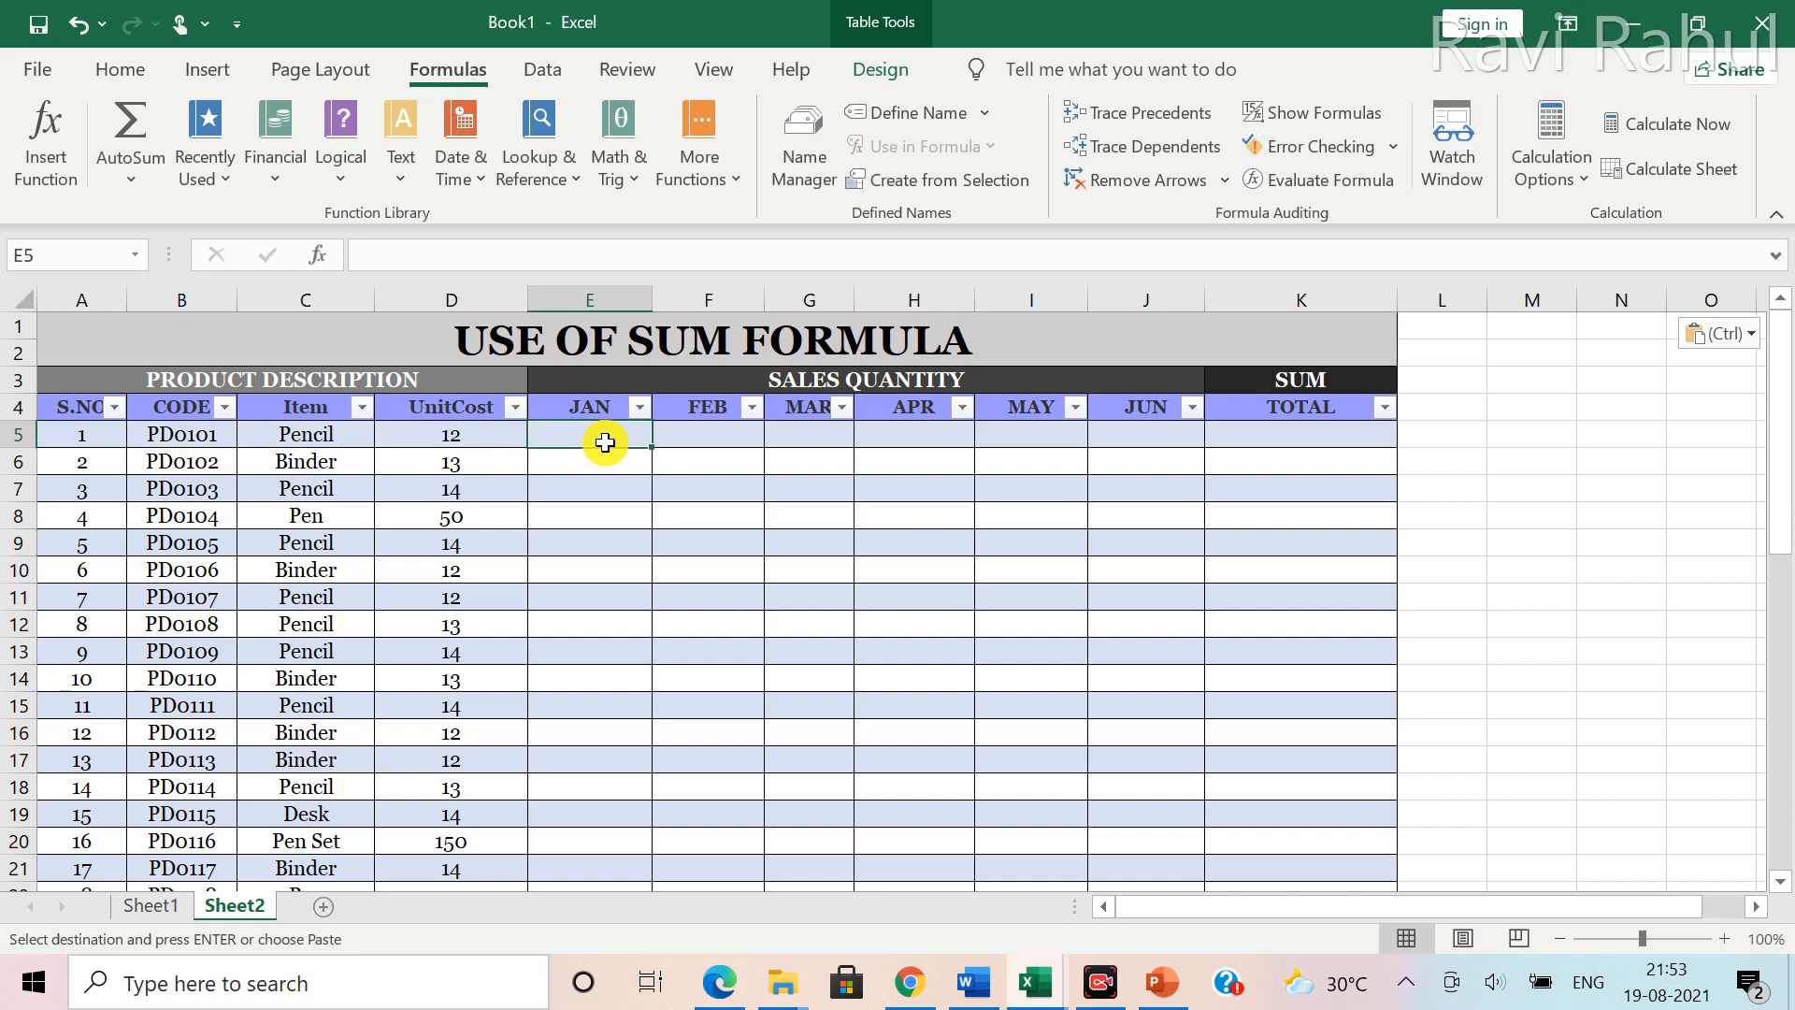
type("30")
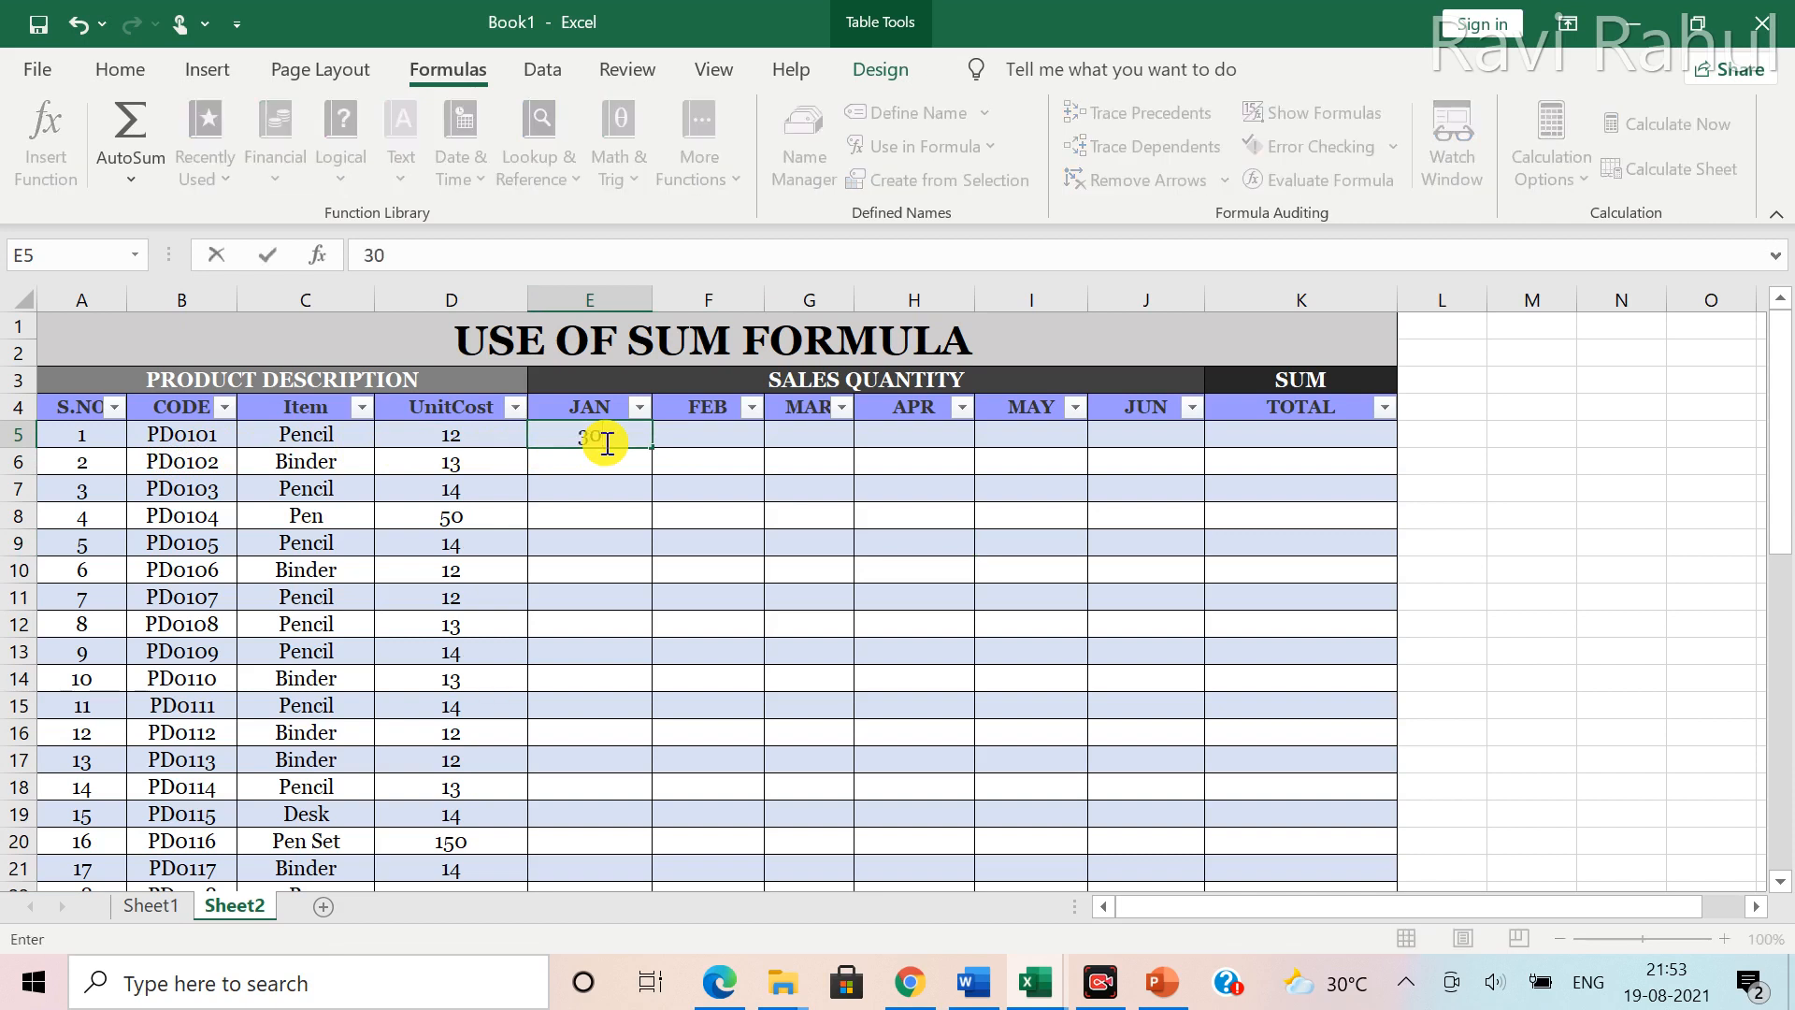
left_click(686, 436)
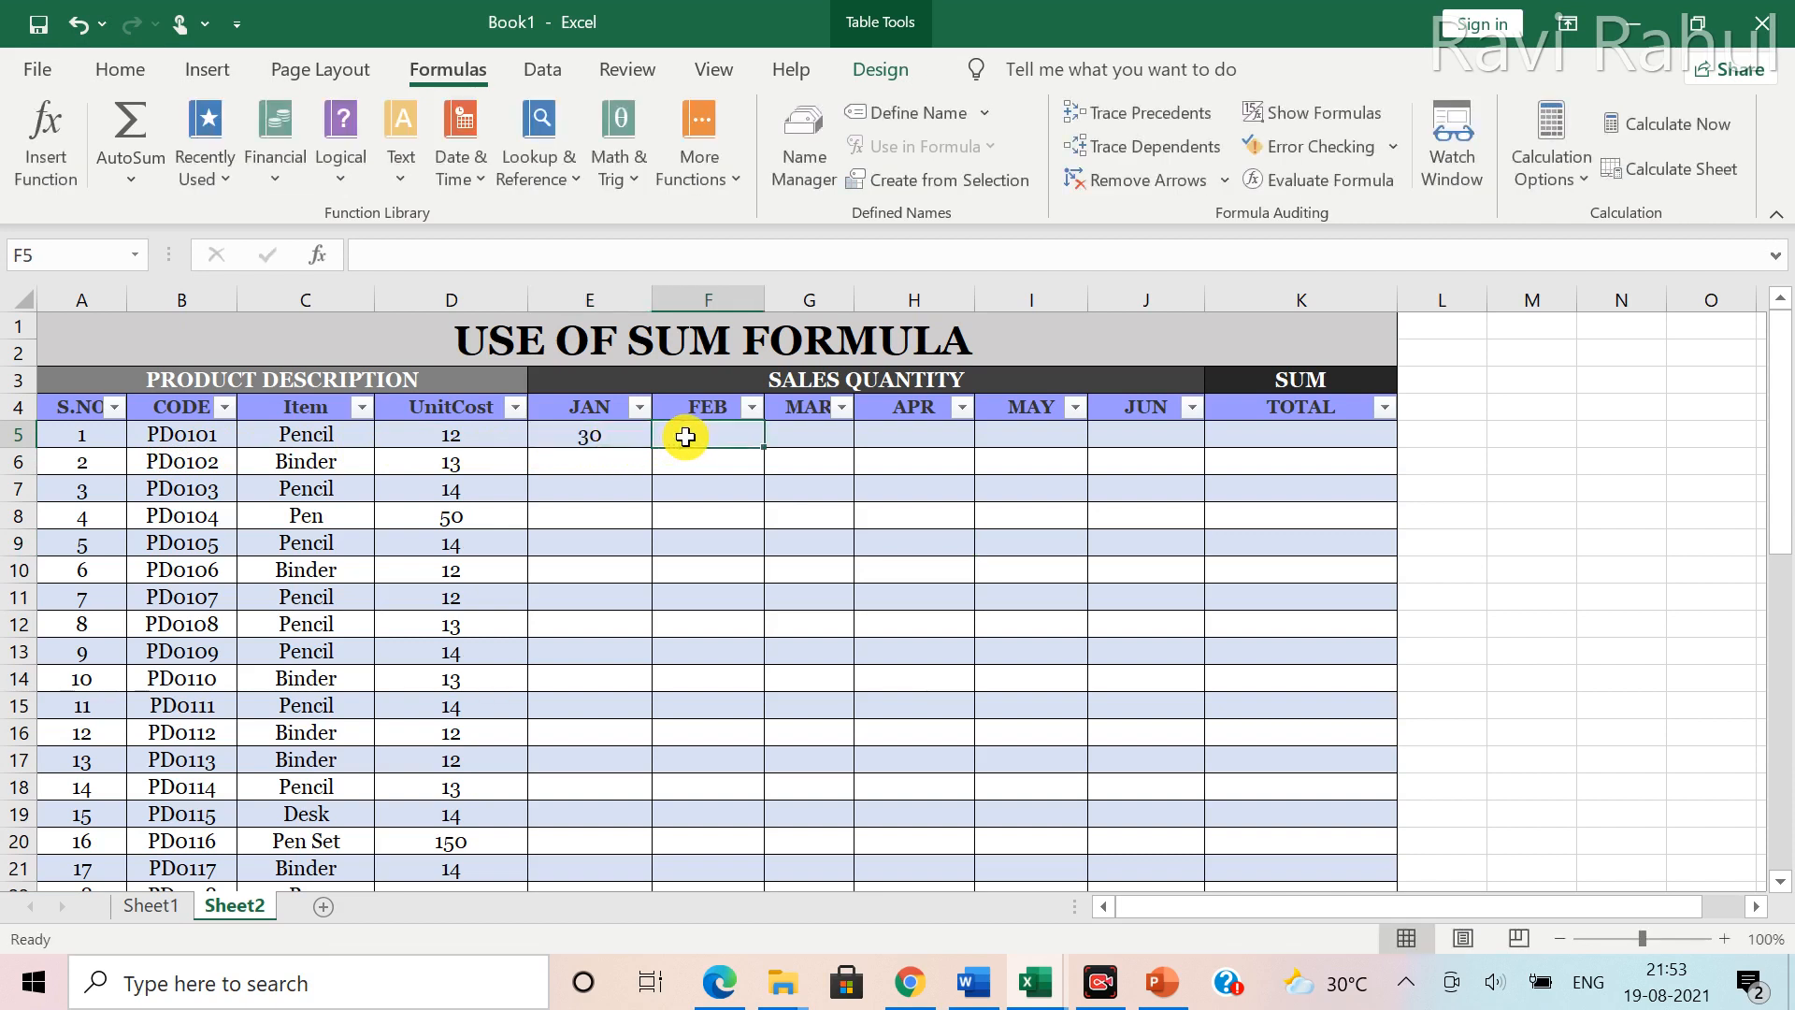
type("45")
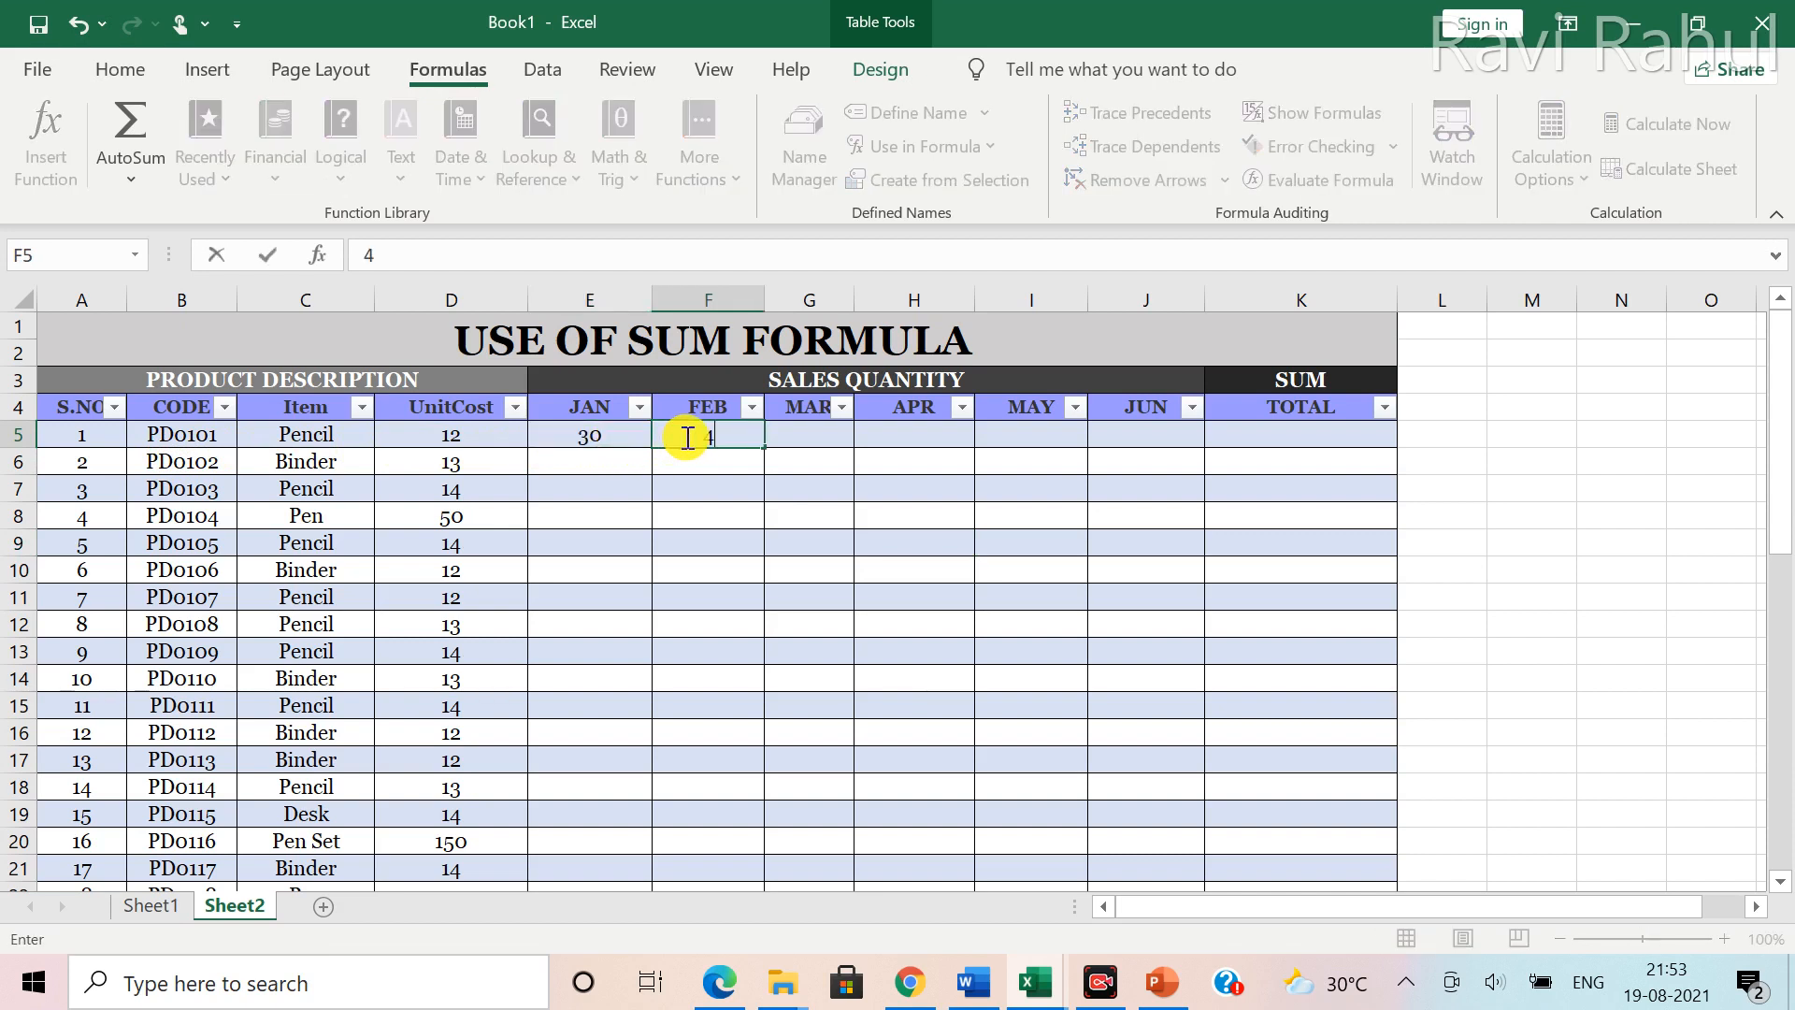
left_click(796, 432)
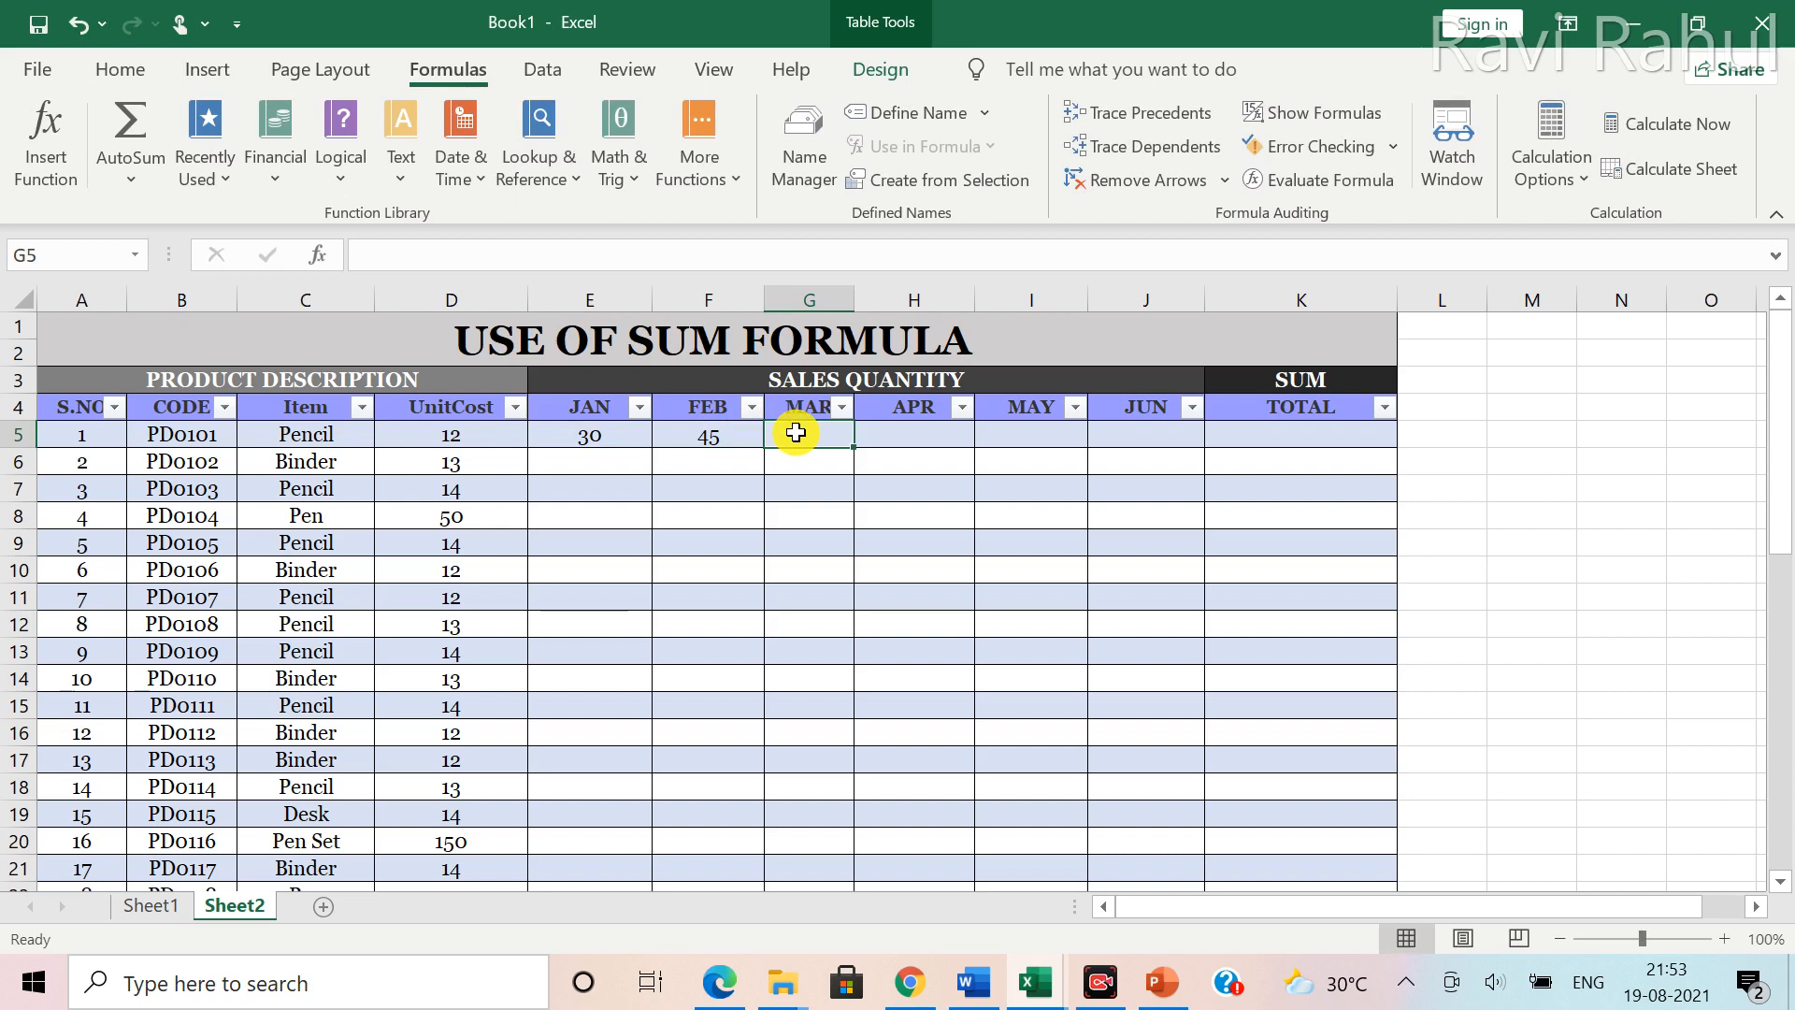
type("50")
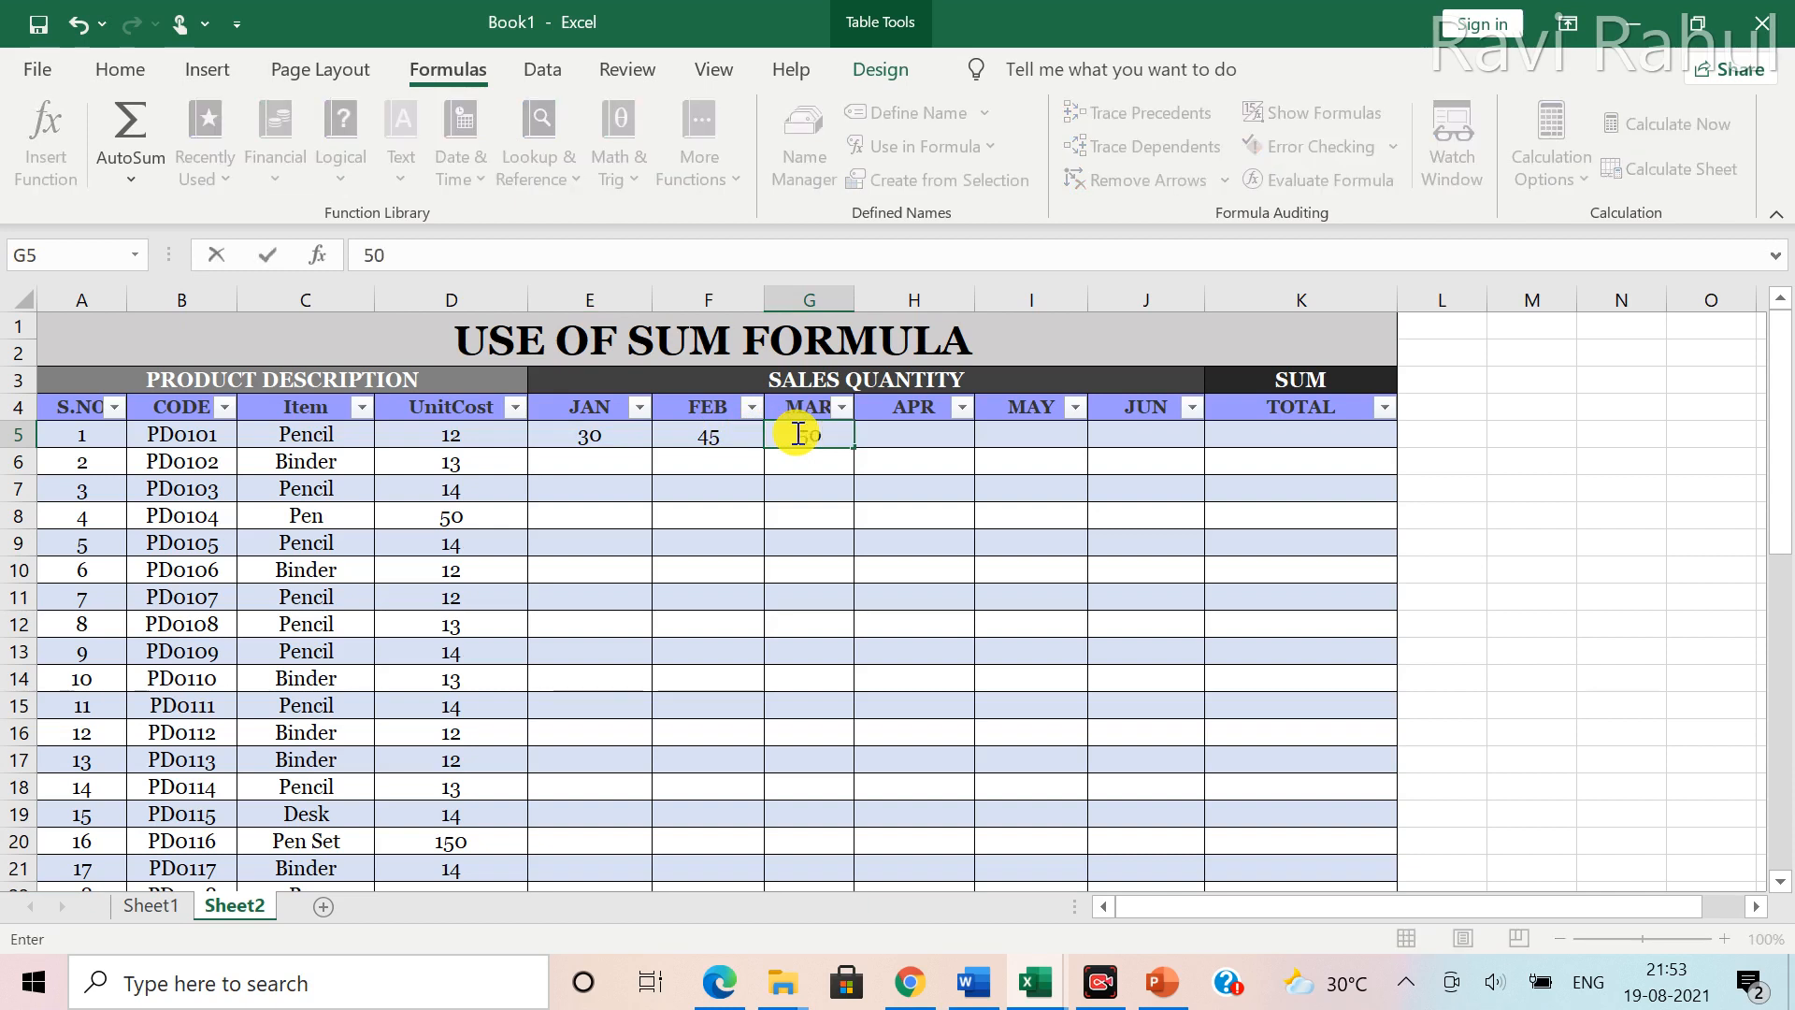
left_click(886, 439)
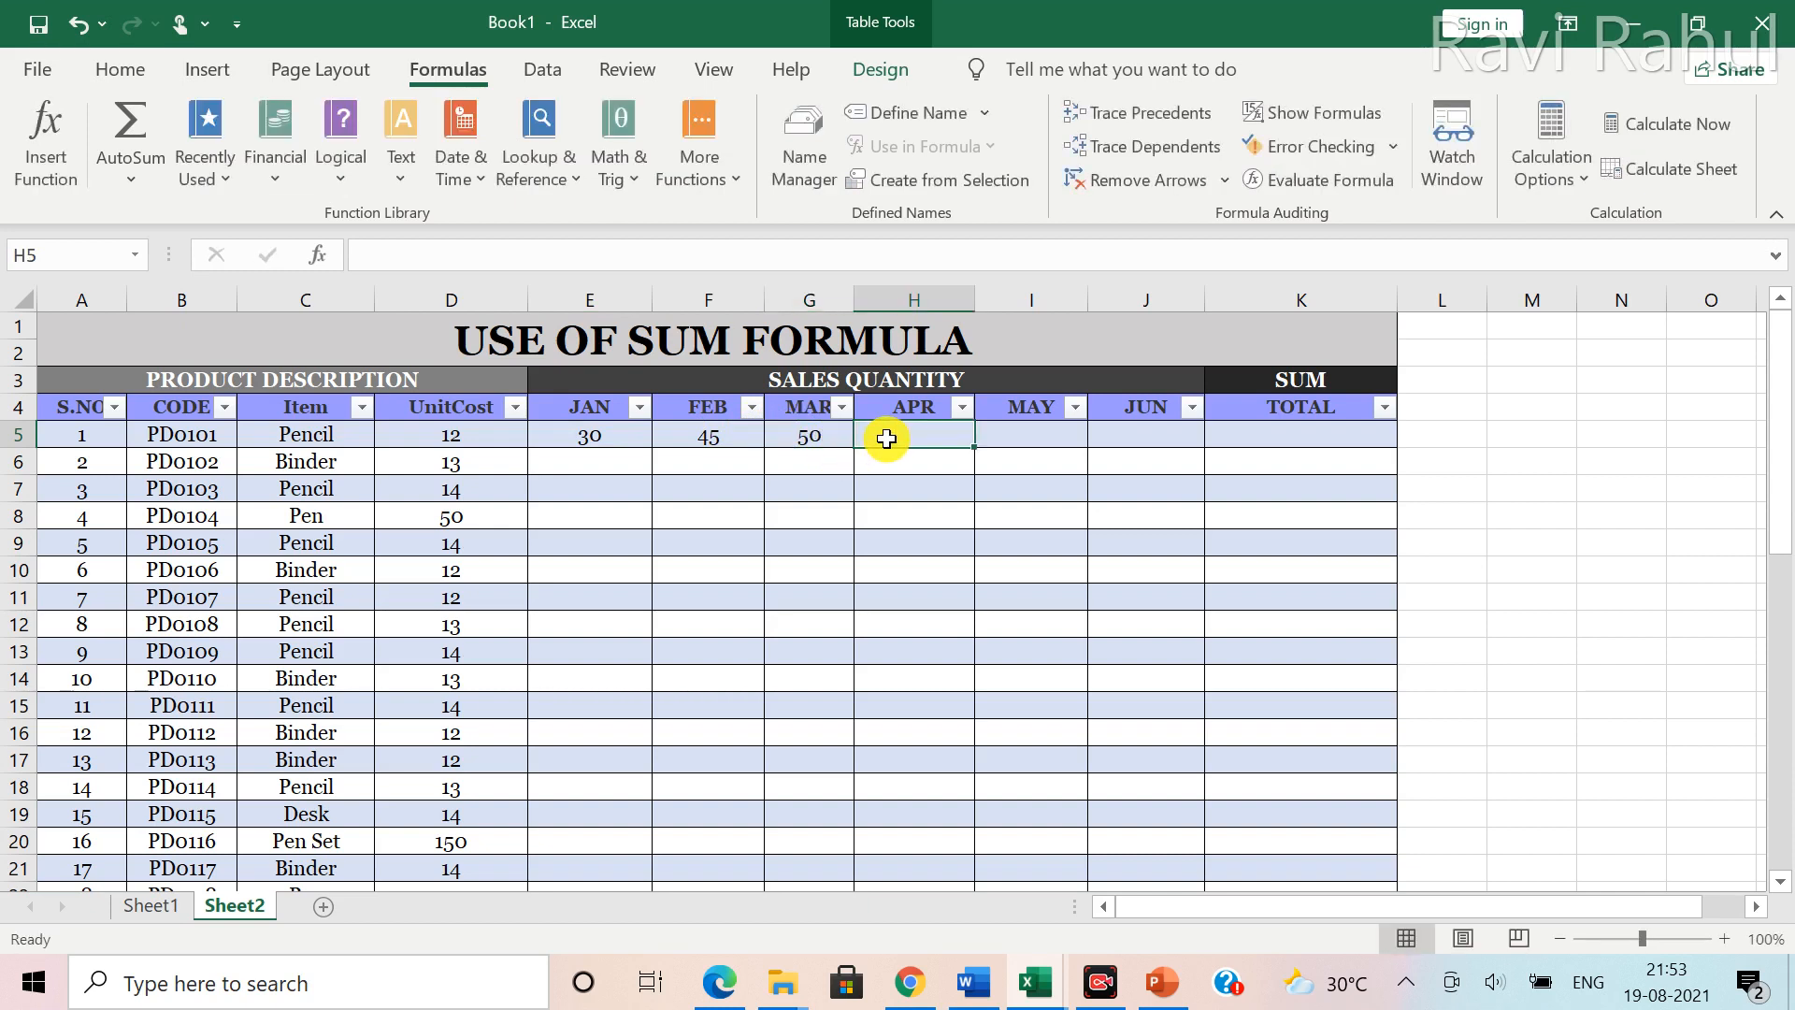
type("30")
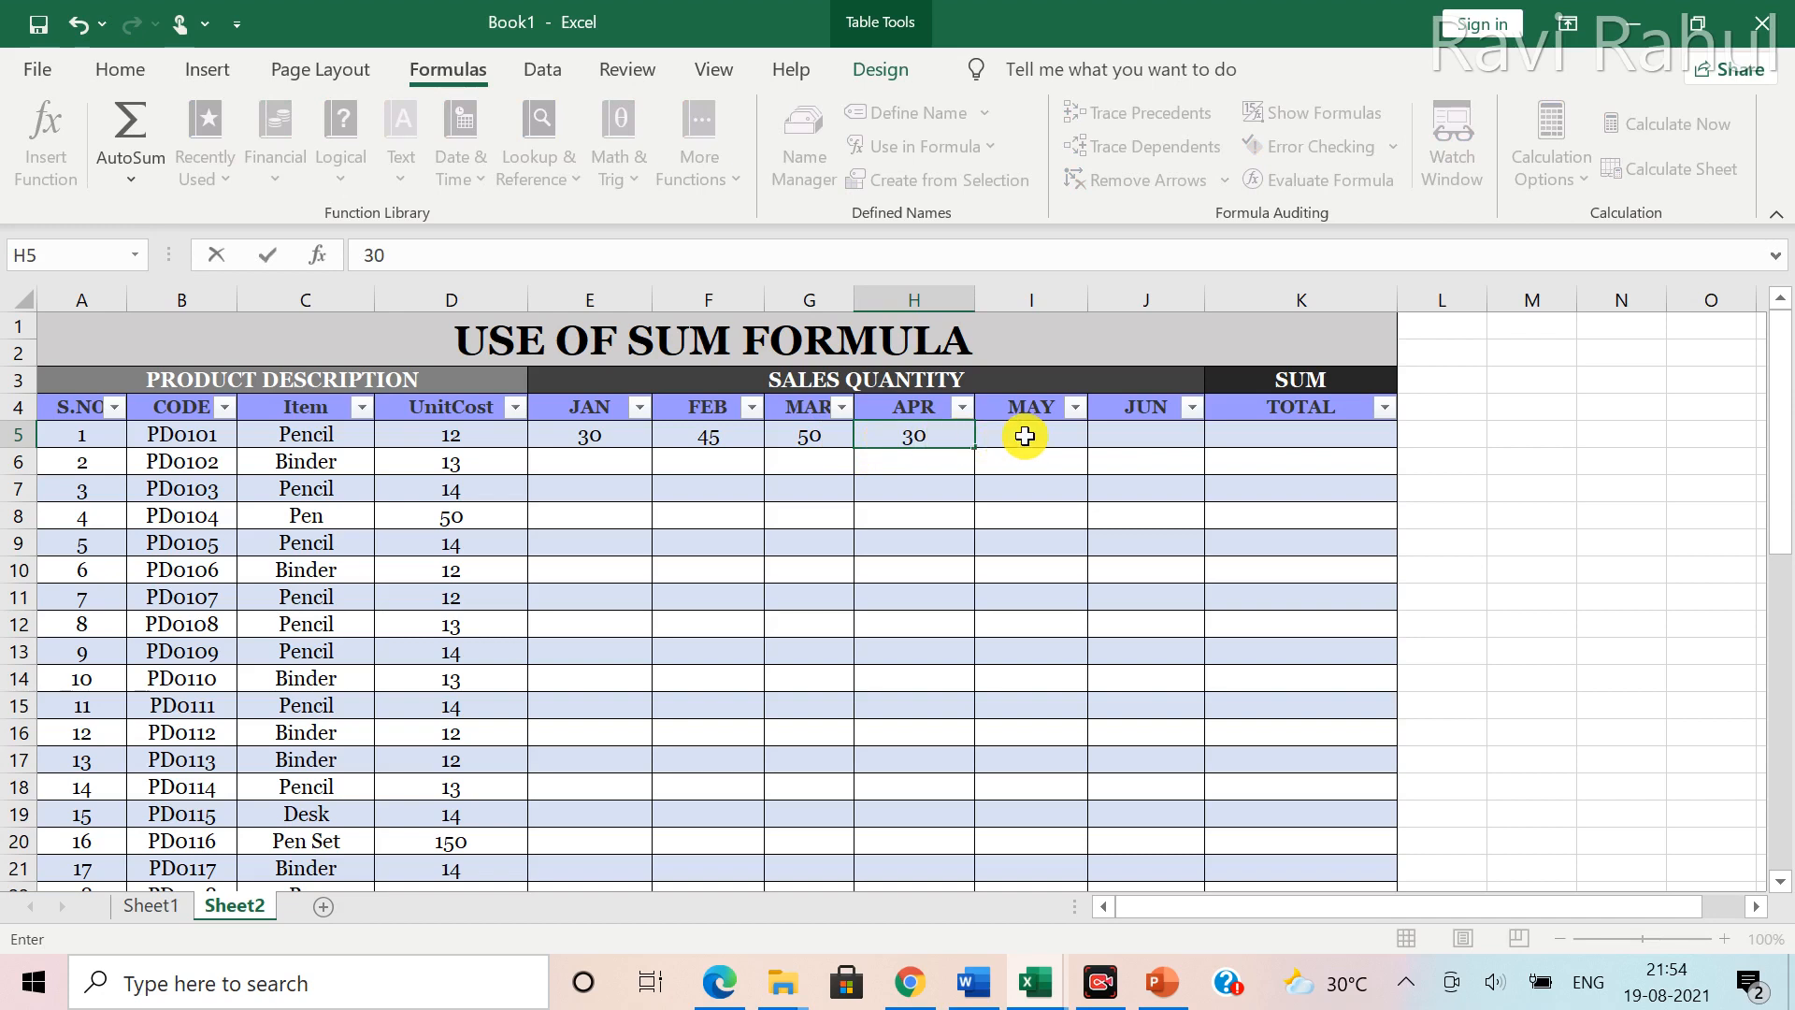
left_click(1024, 436)
type("23")
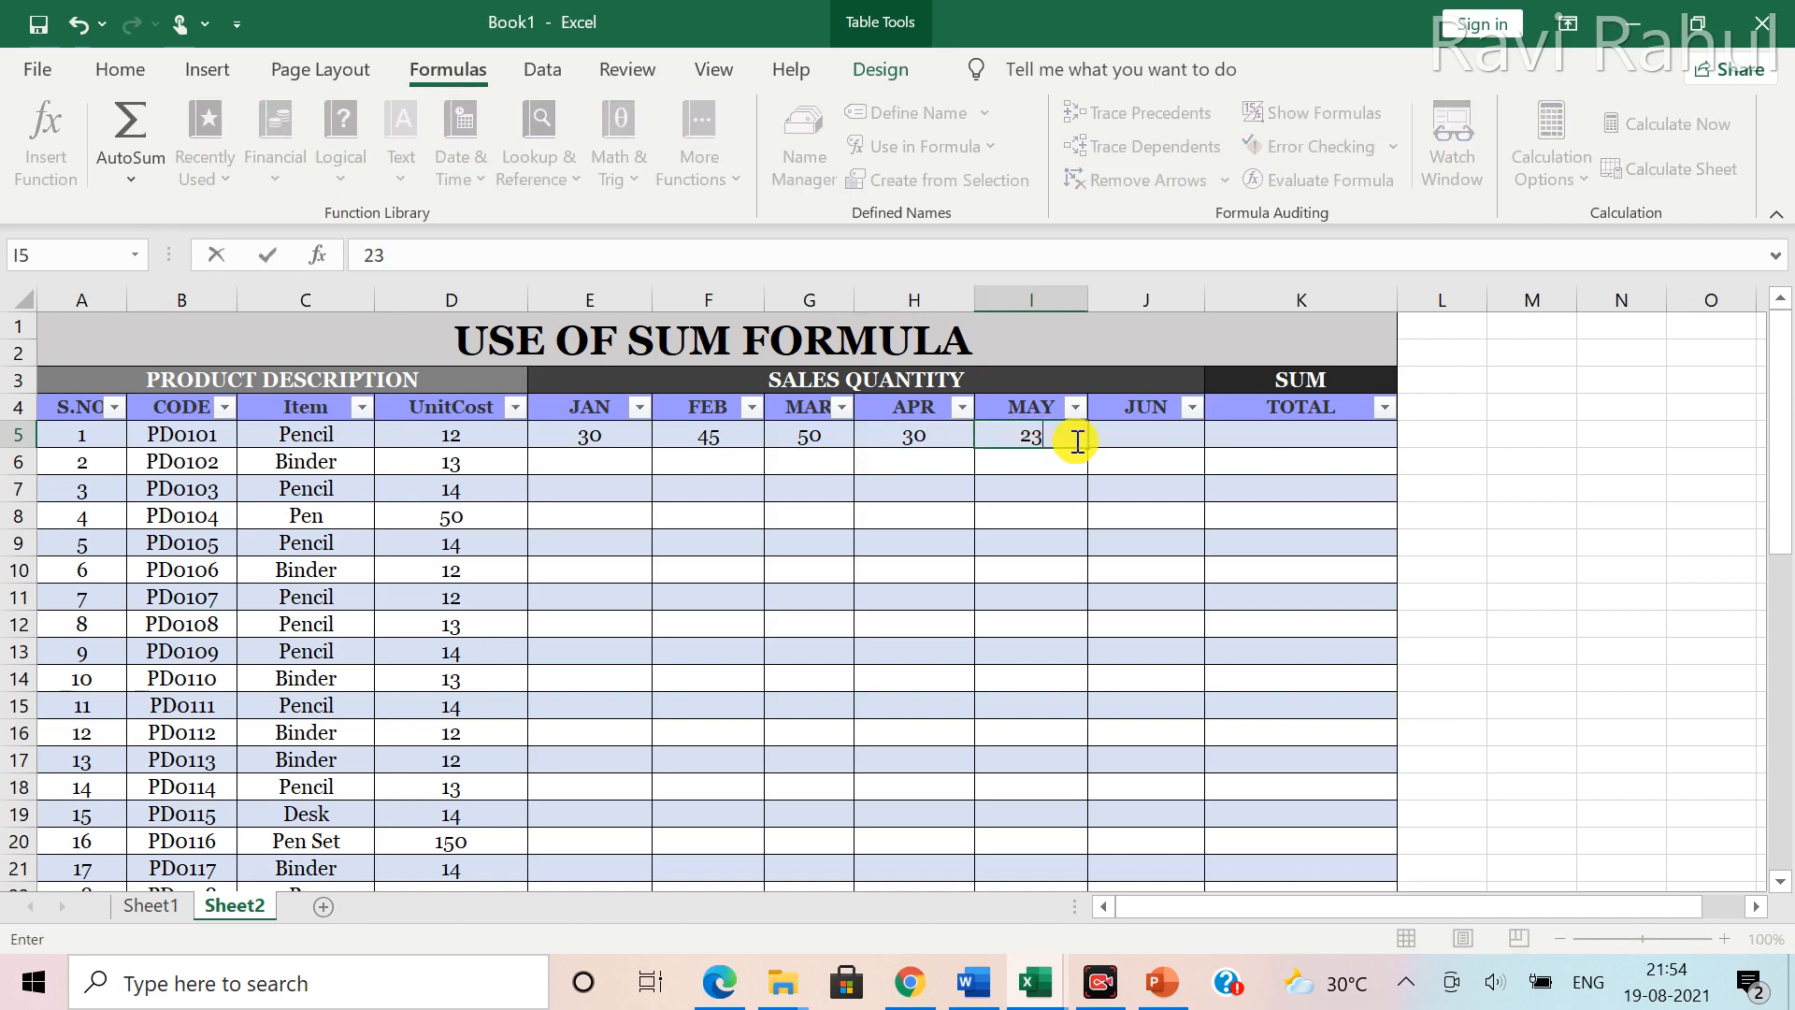
left_click(1142, 443)
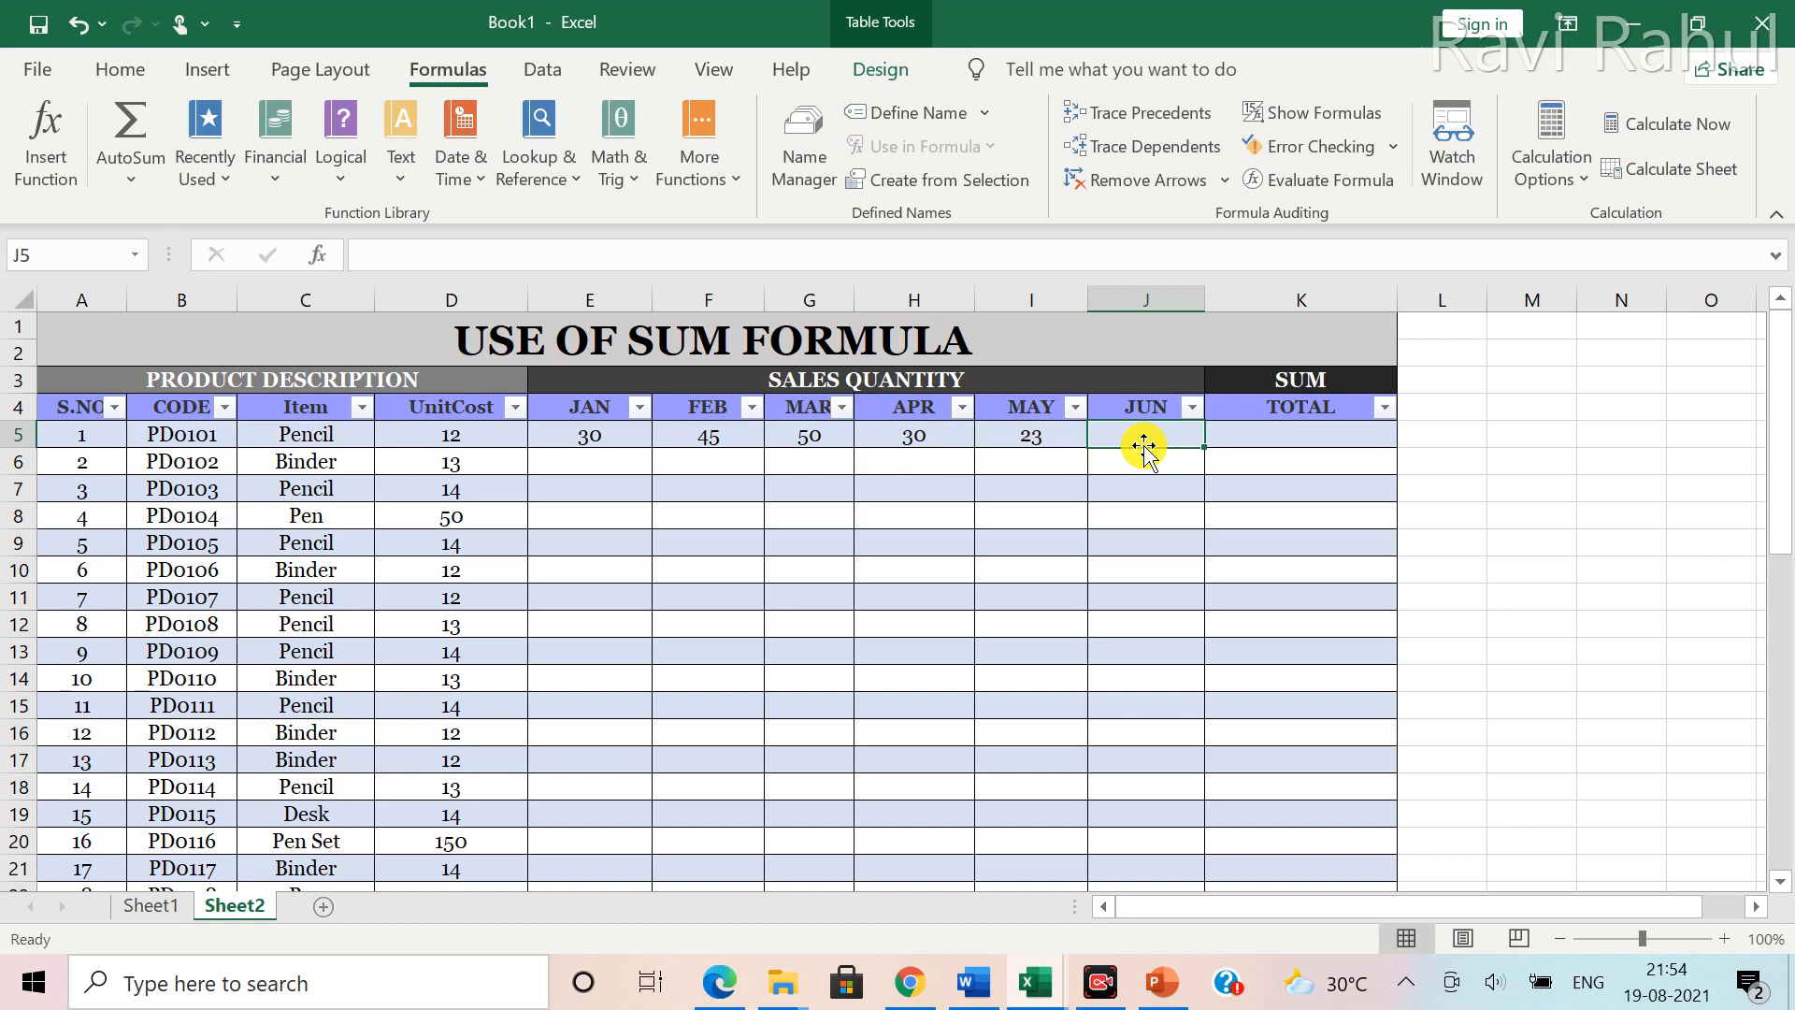
type("36")
left_click(1126, 514)
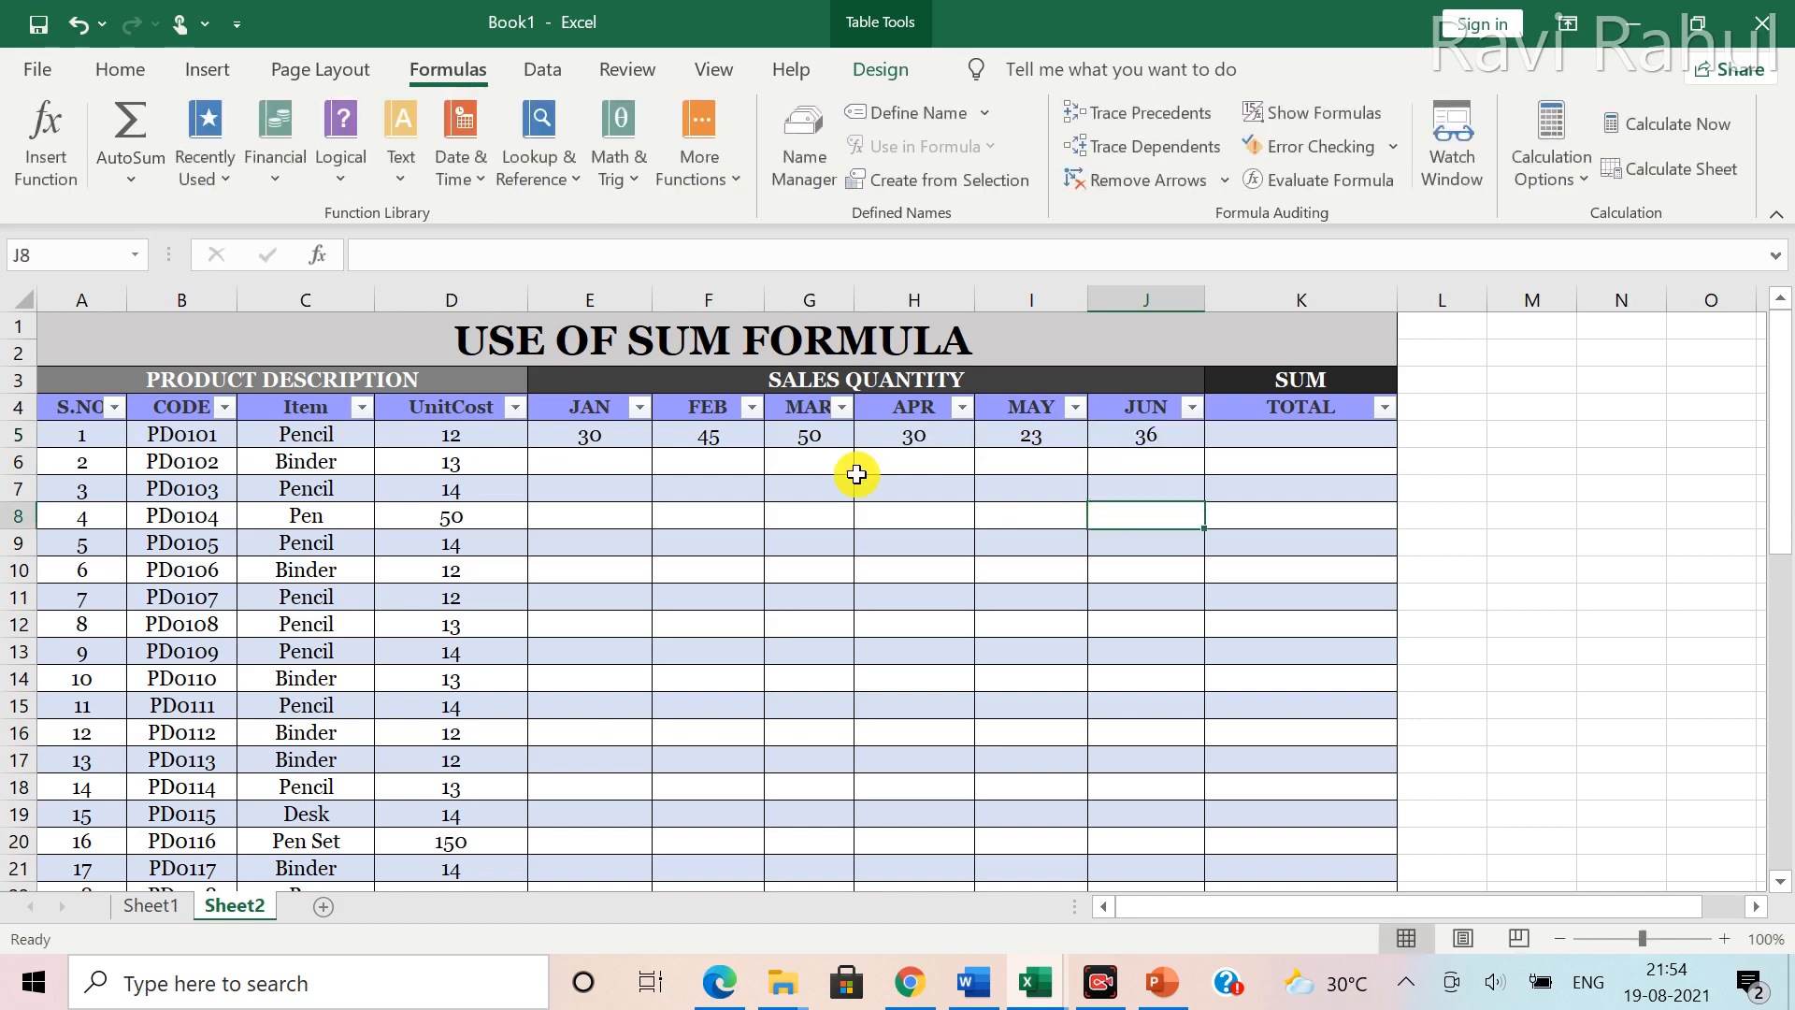
left_click_drag(594, 445, 1119, 443)
left_click(618, 461)
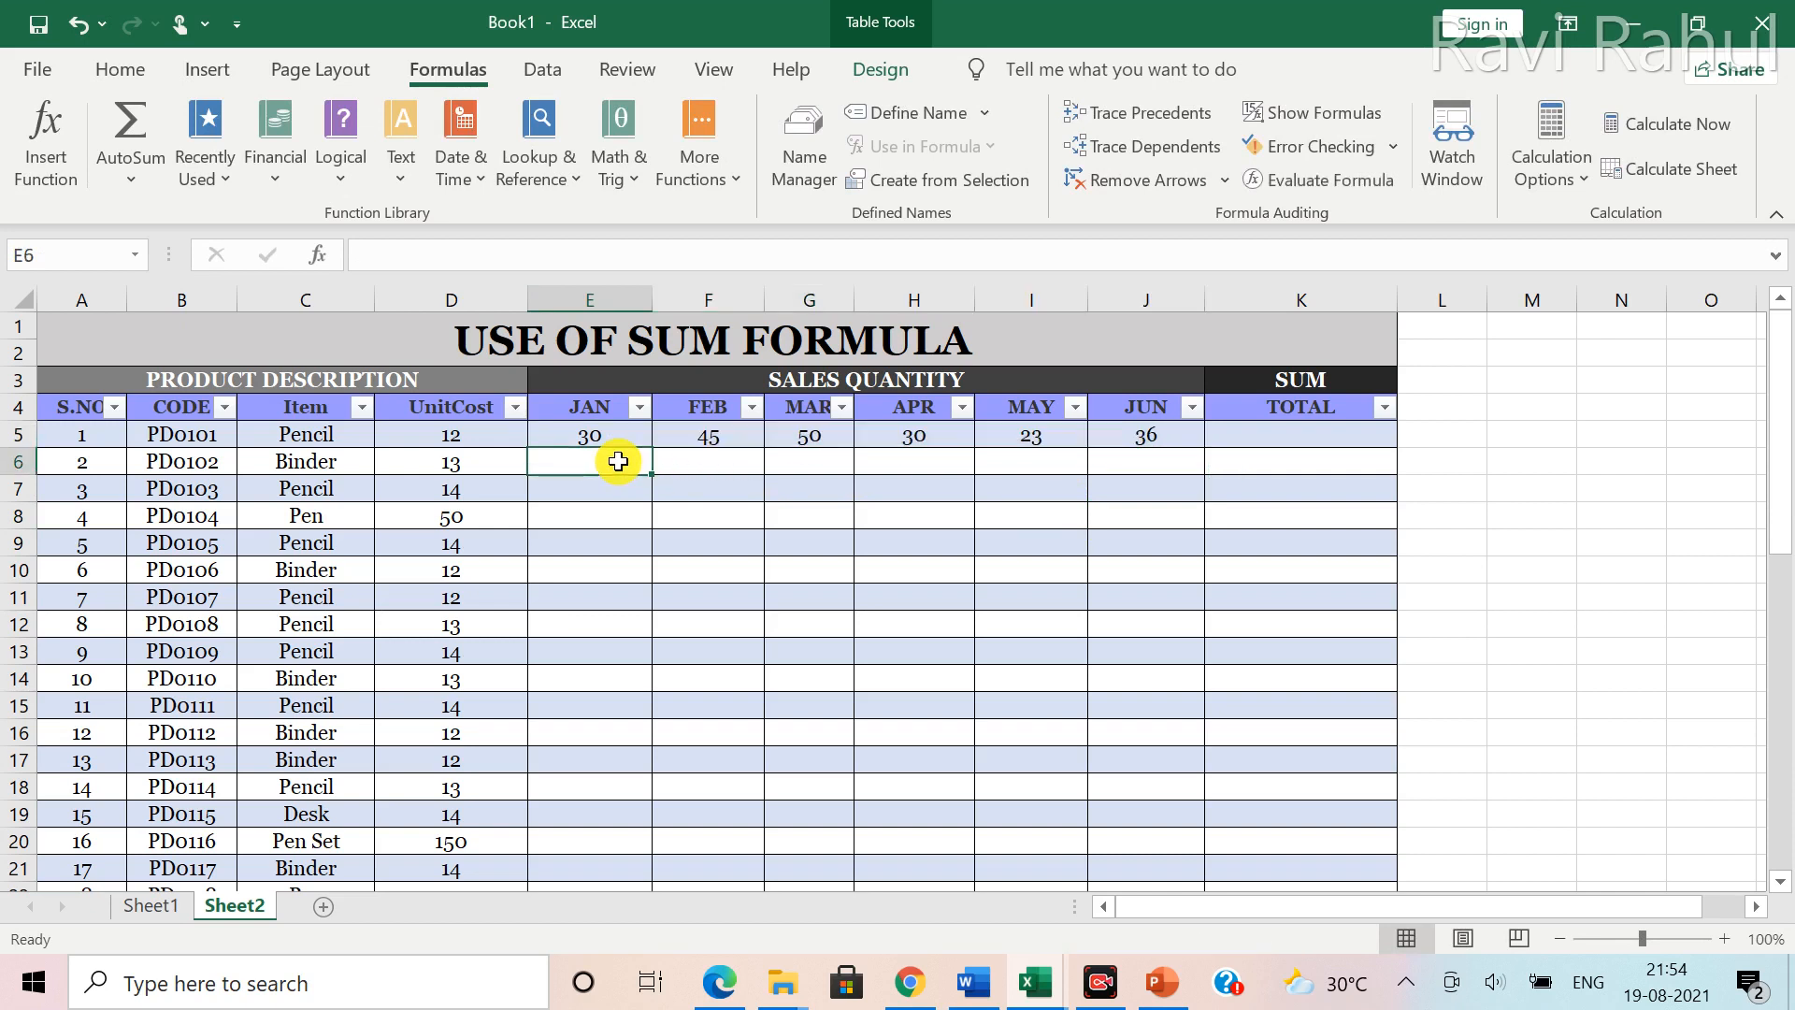
Fill the January to June quantities from E5:J5 down to row 46 of the table, using the Fill Series option
left_click_drag(599, 437, 1180, 814)
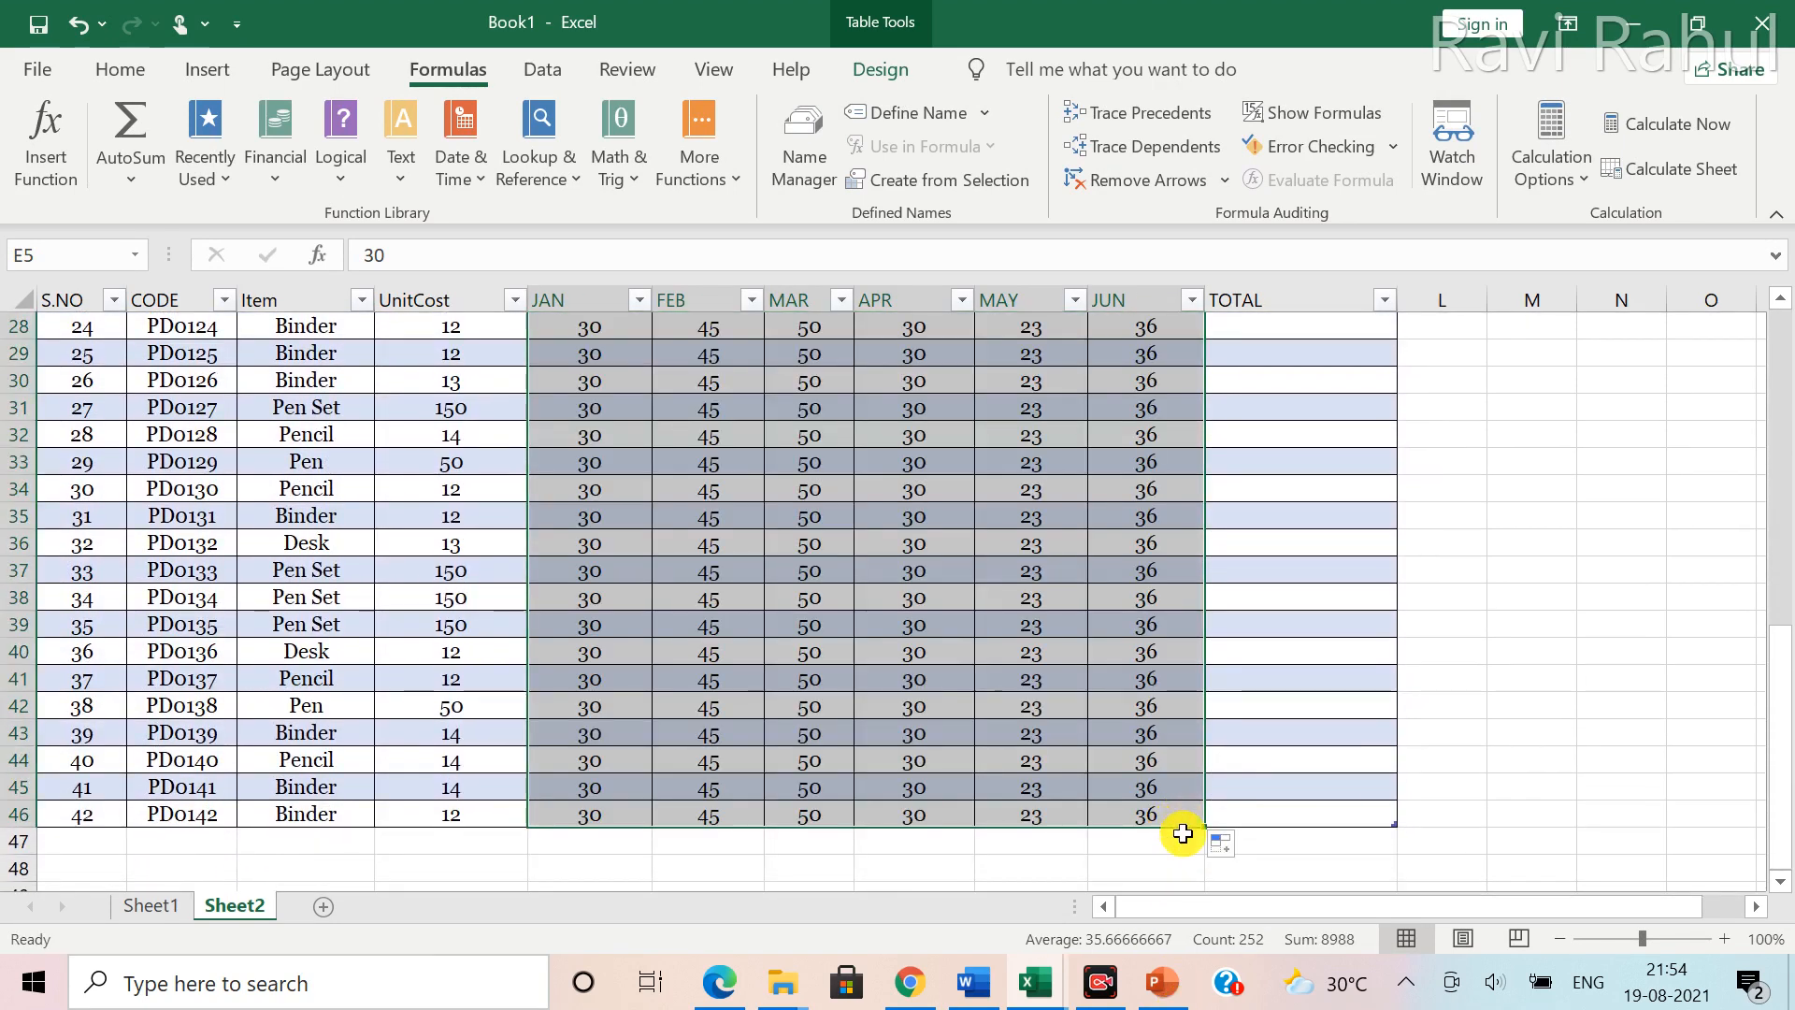
left_click(1223, 844)
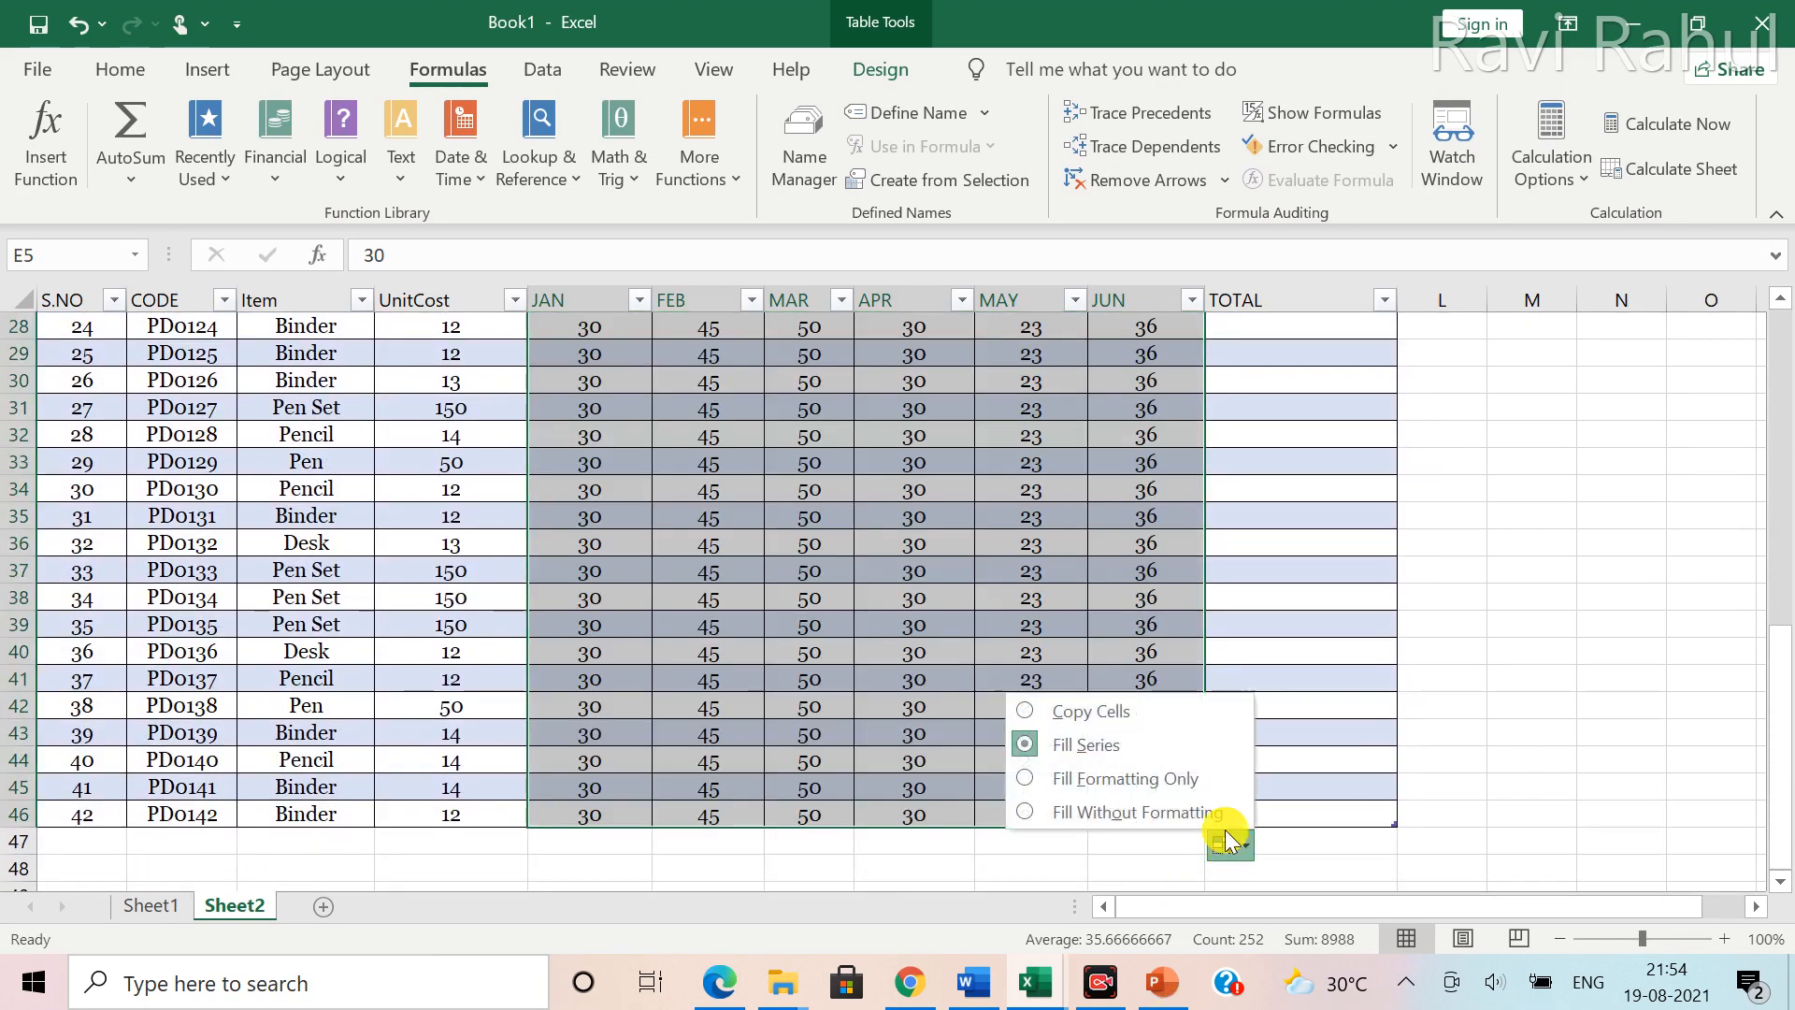
left_click(1104, 746)
scroll(851, 626, "up", 9)
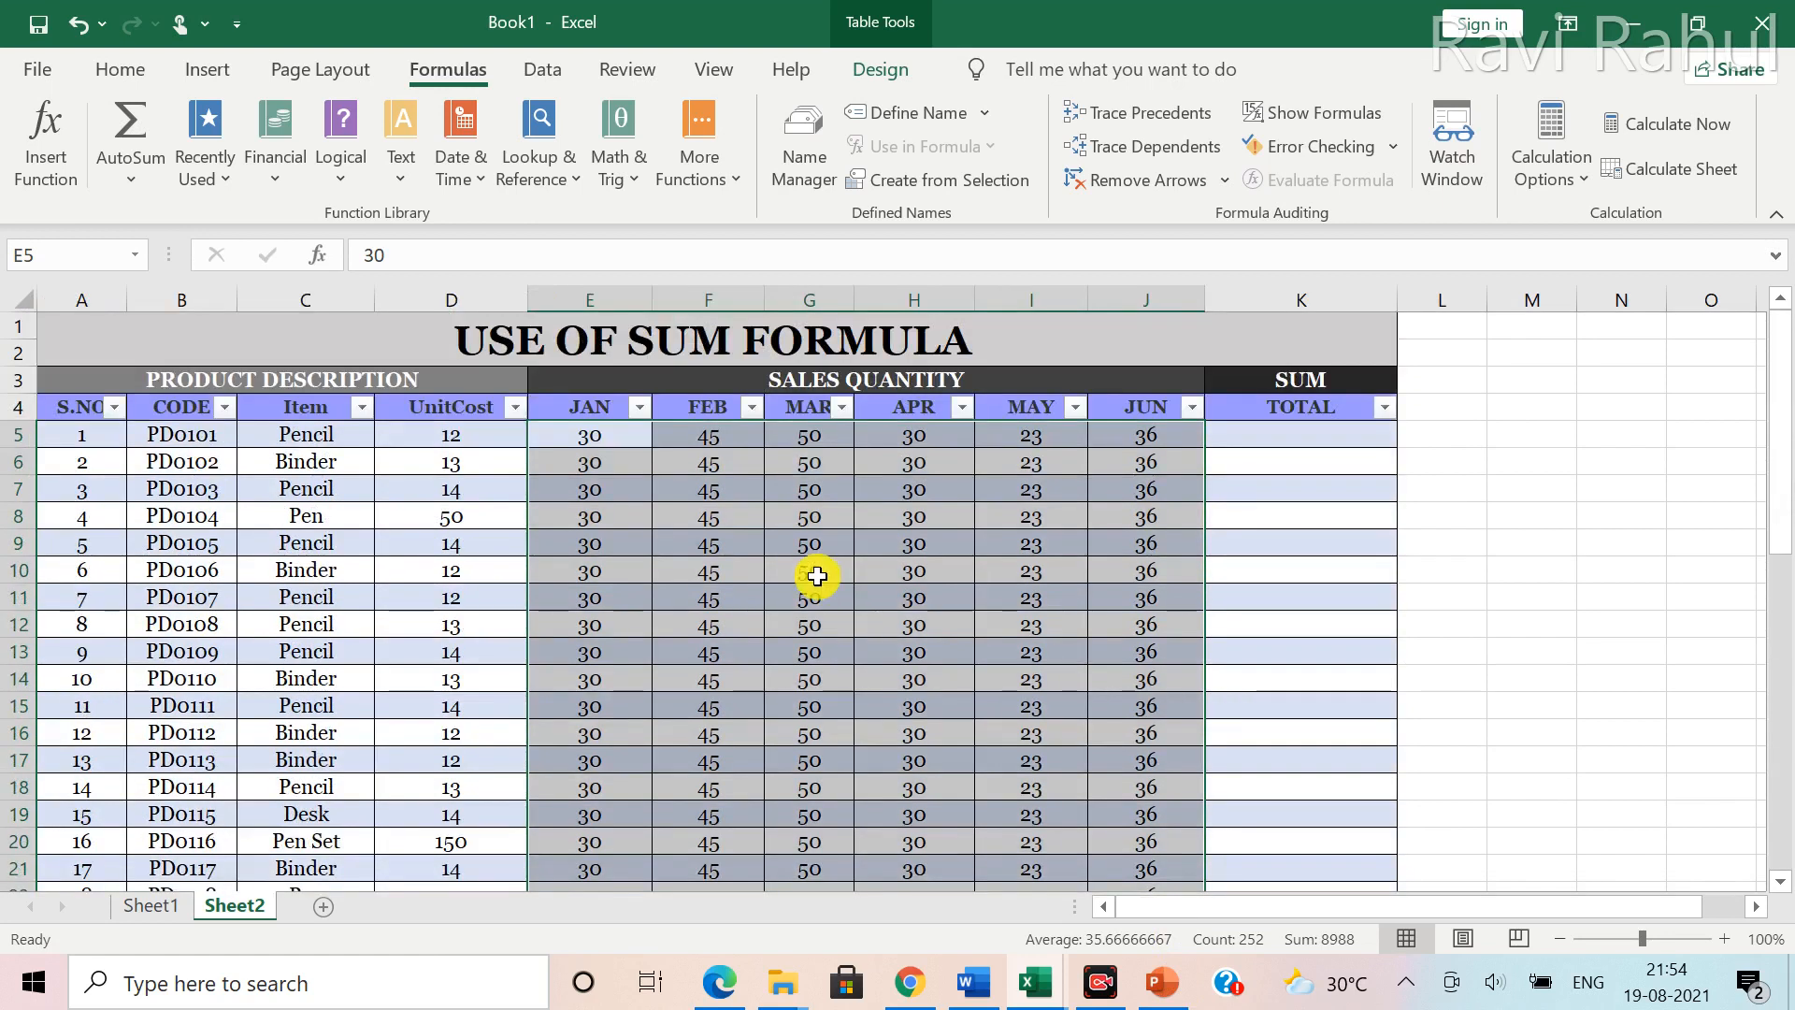
left_click(848, 564)
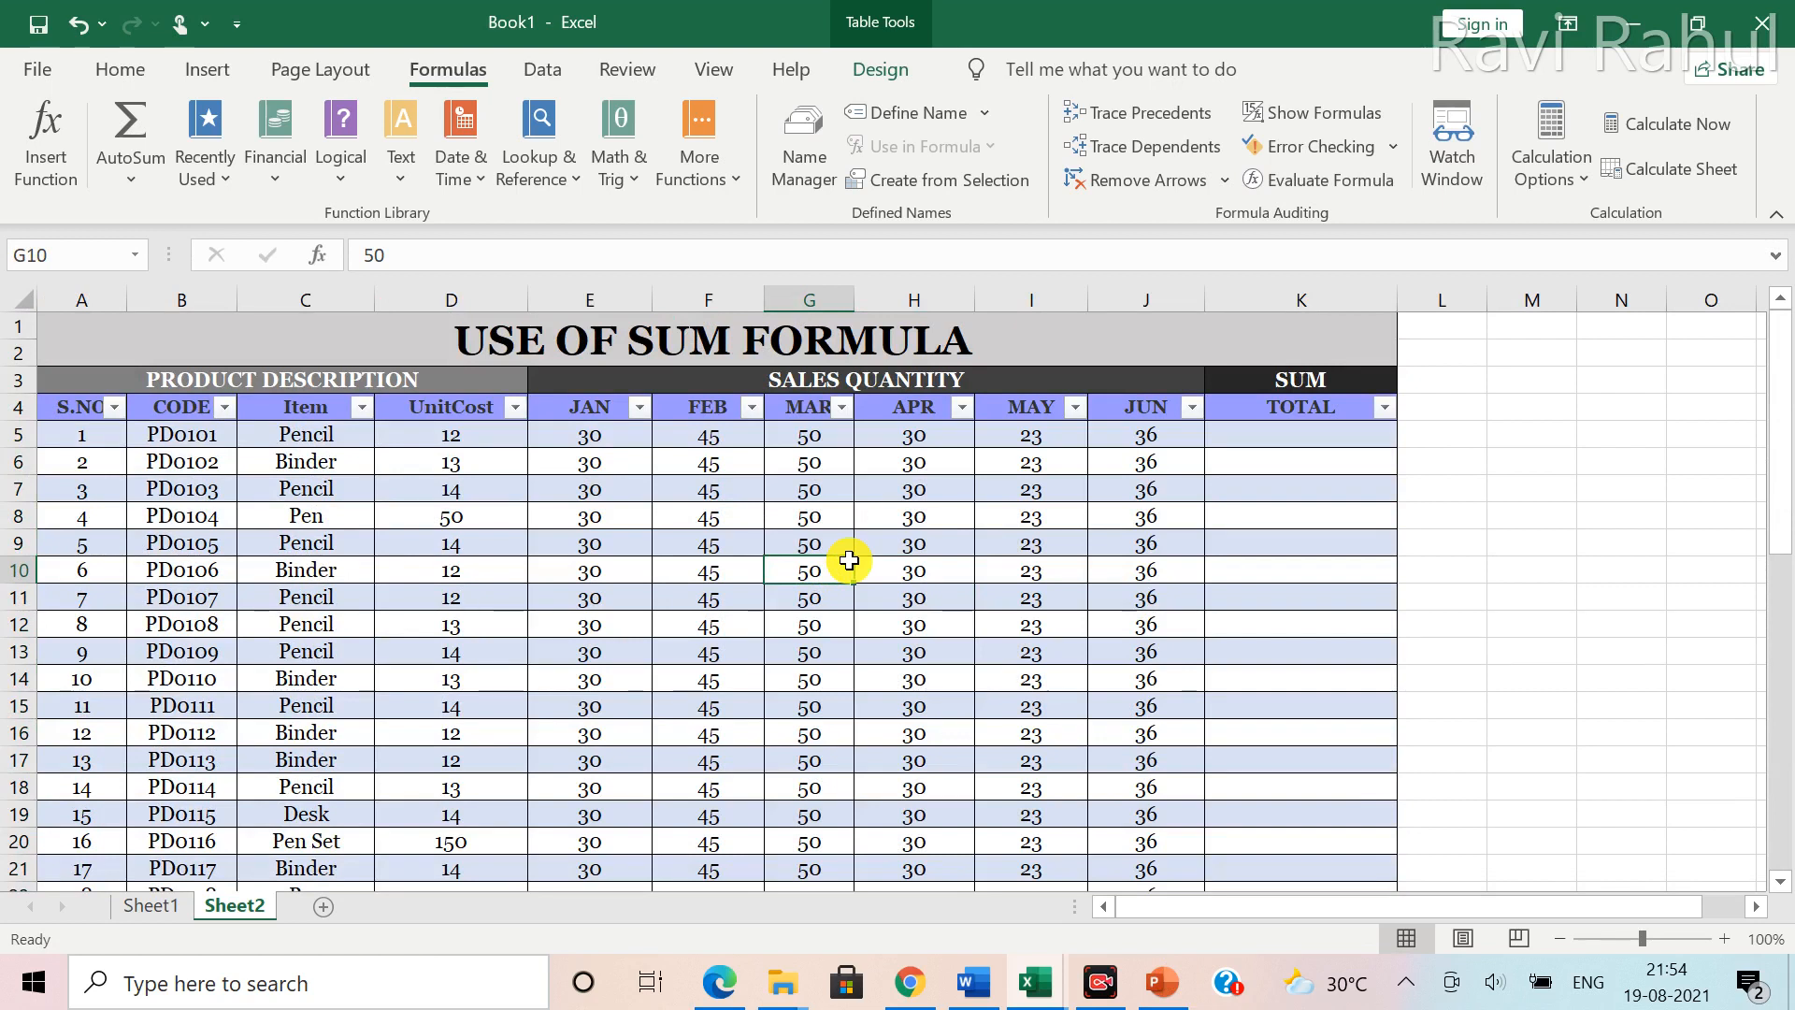
Total the January to June quantities in the TOTAL column with the AutoSum formula =SUM(Table1[@[JAN]:[JUN]]) in K5
left_click(1285, 439)
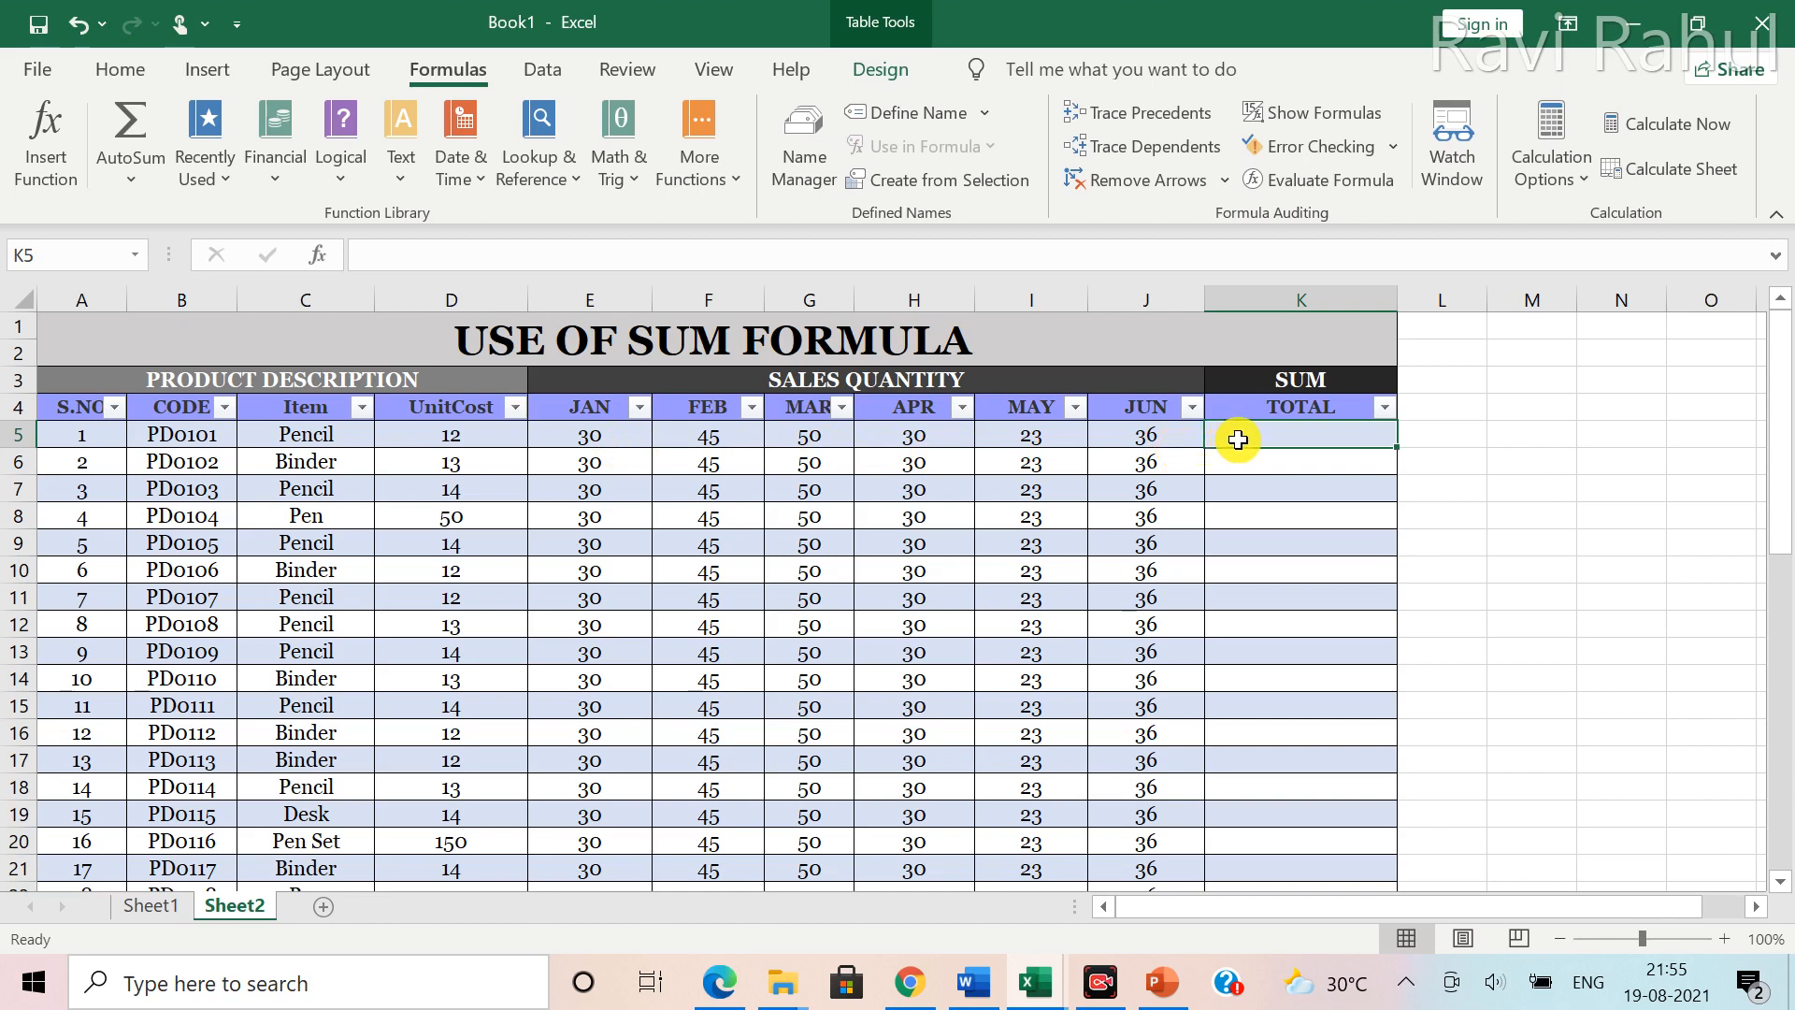
left_click(135, 187)
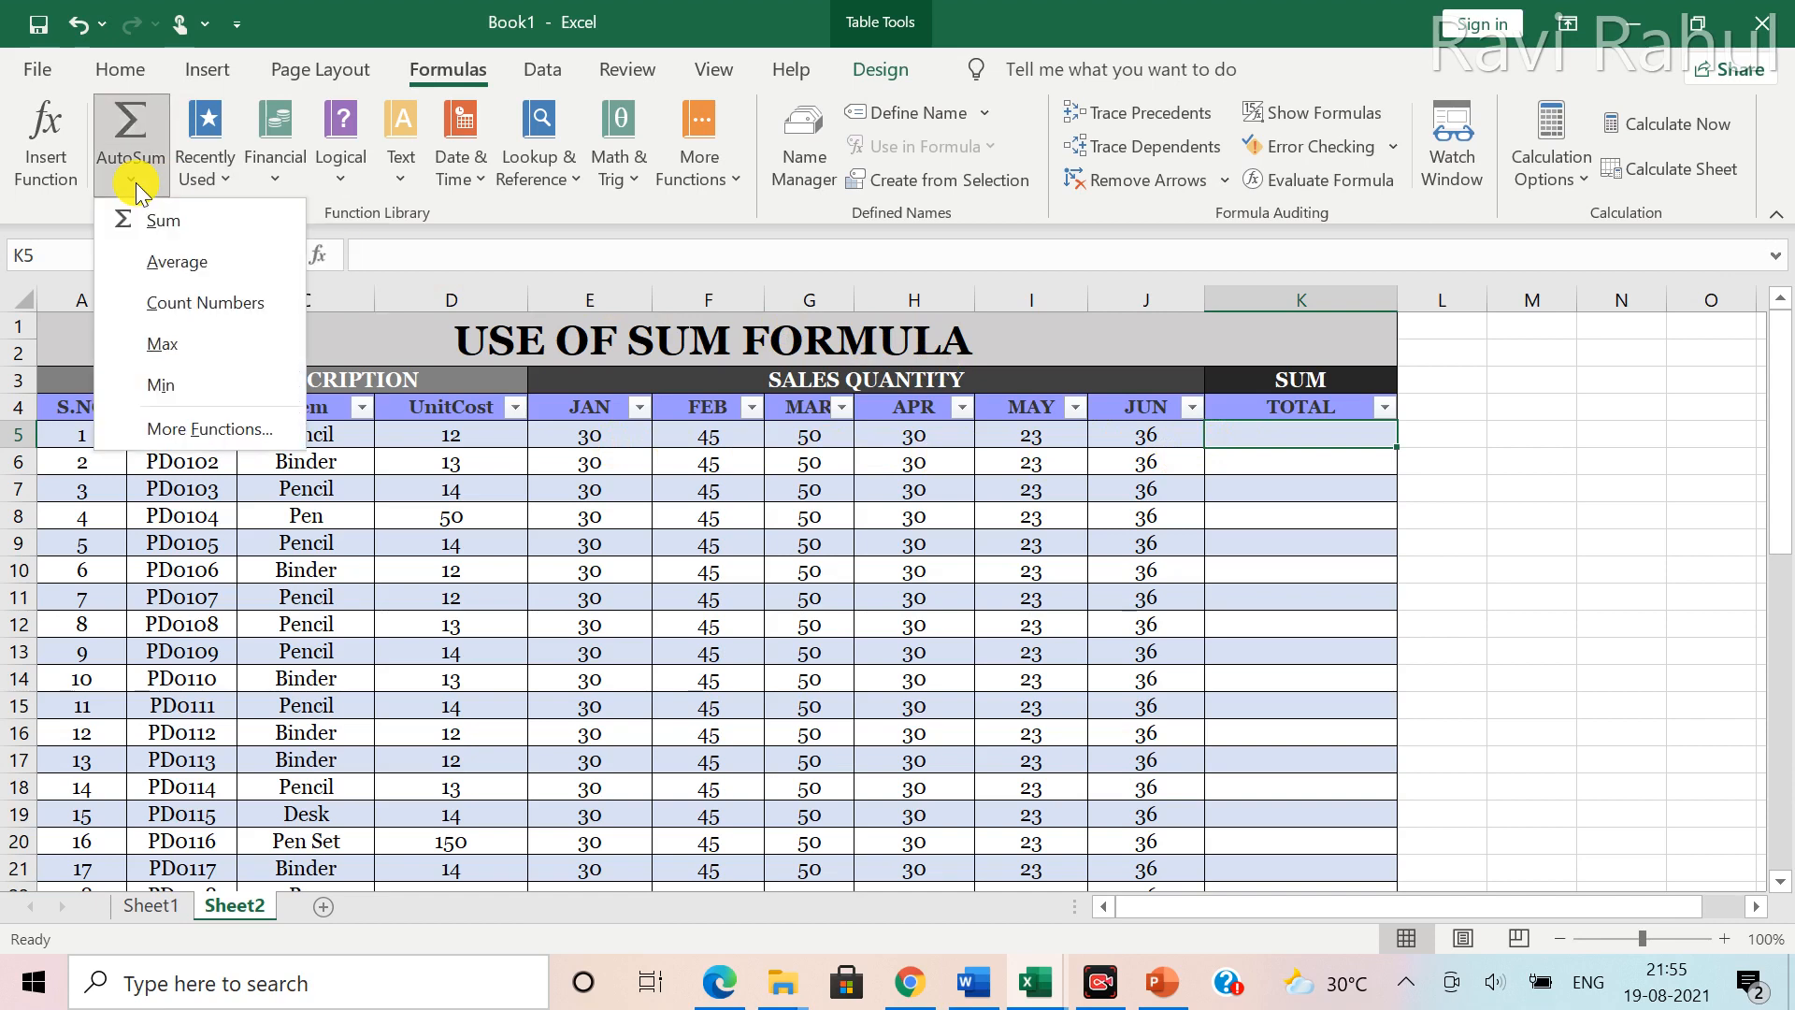
left_click(160, 224)
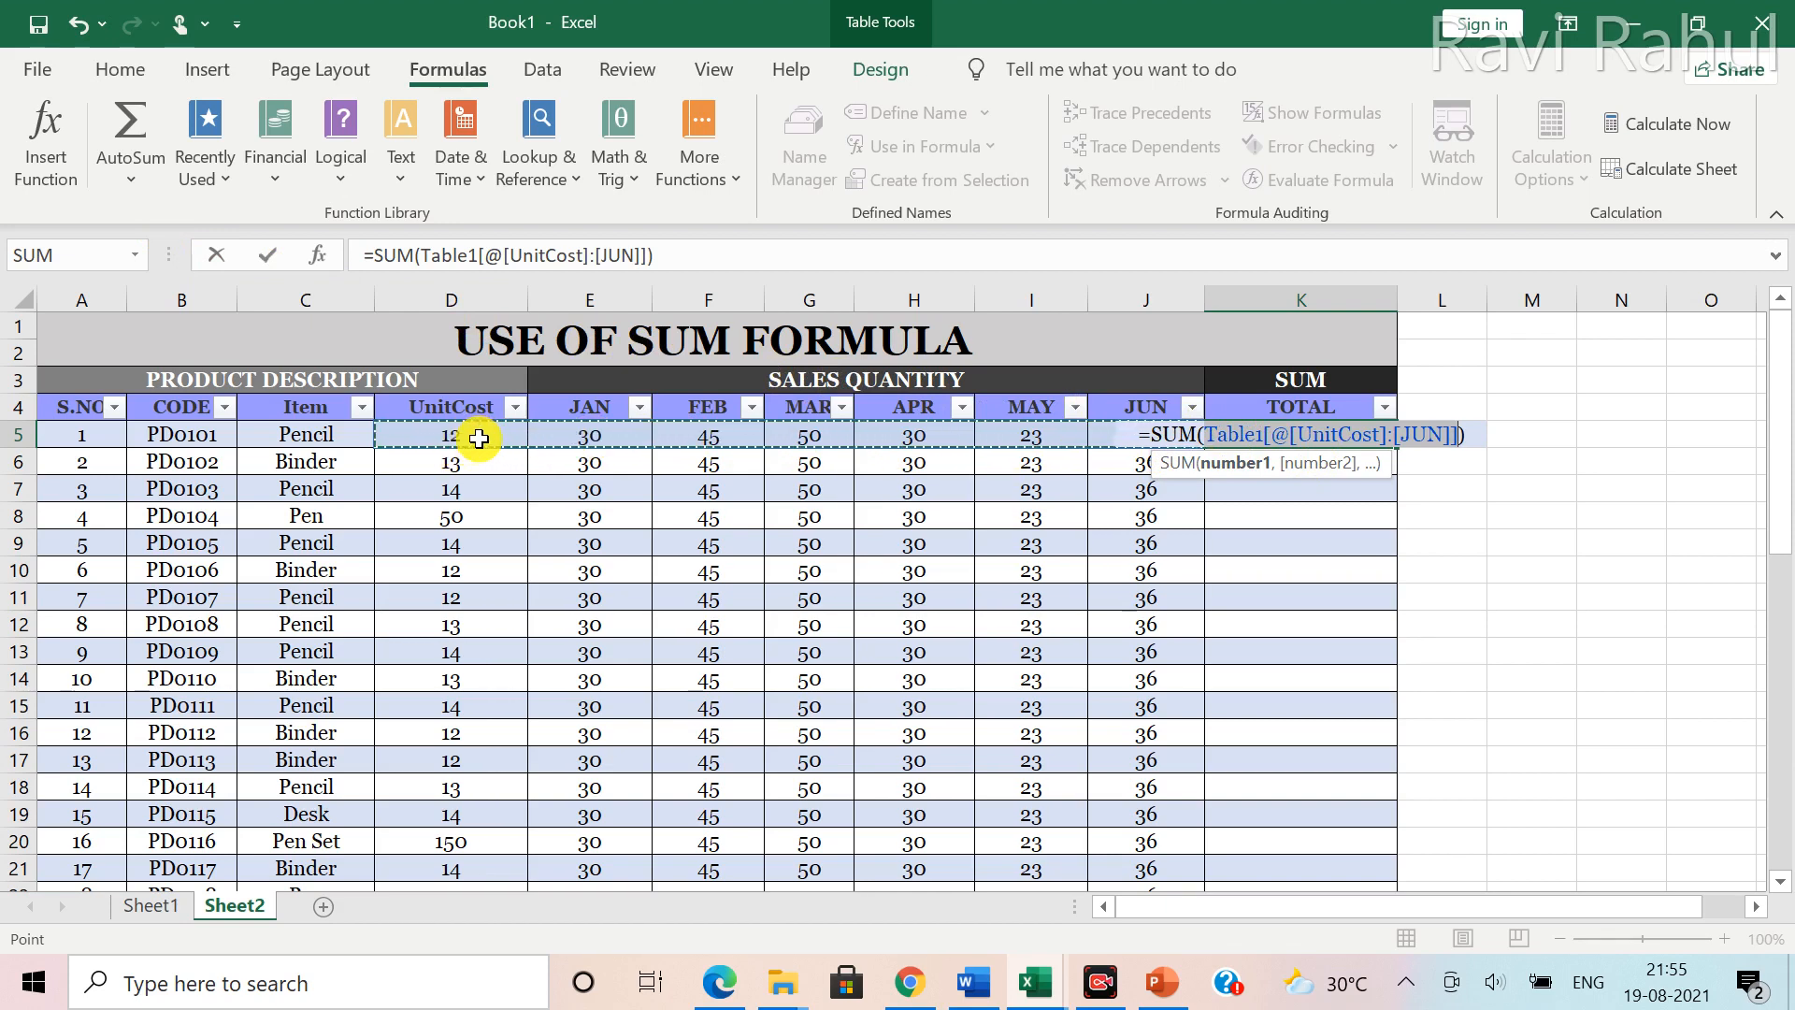
left_click(580, 433, "ctrl")
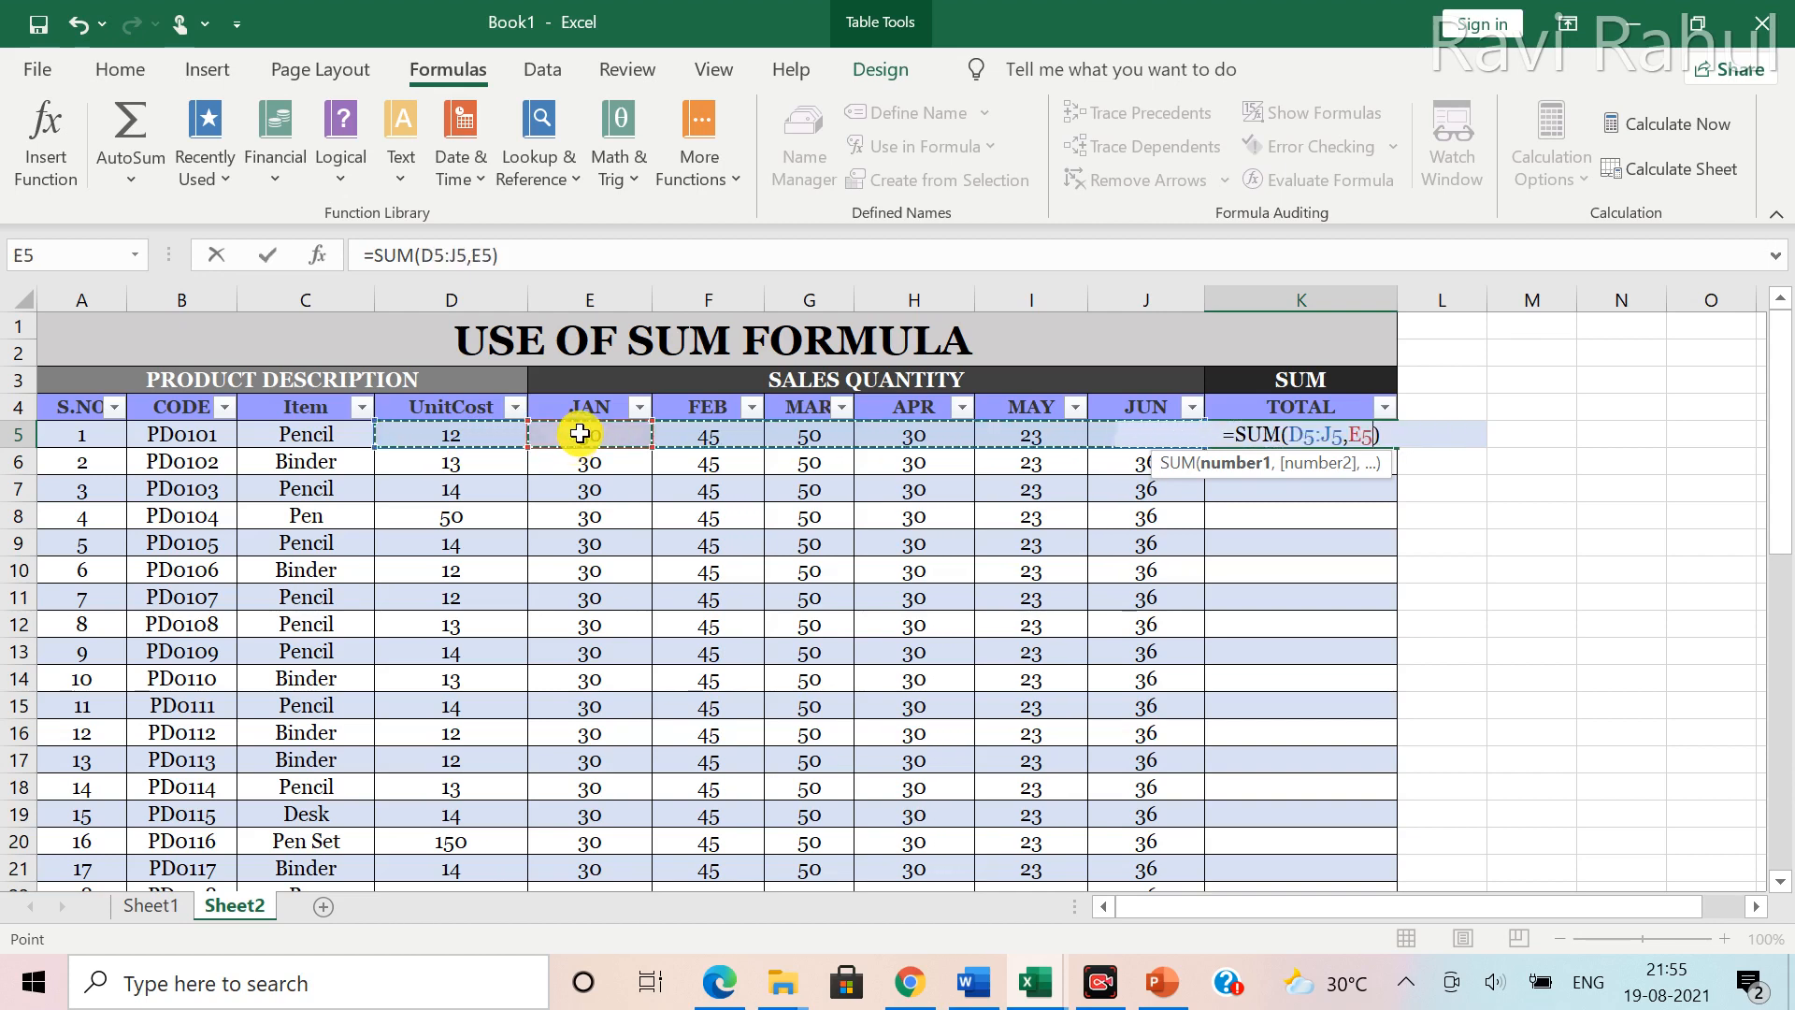
left_click_drag(592, 435, 1119, 440)
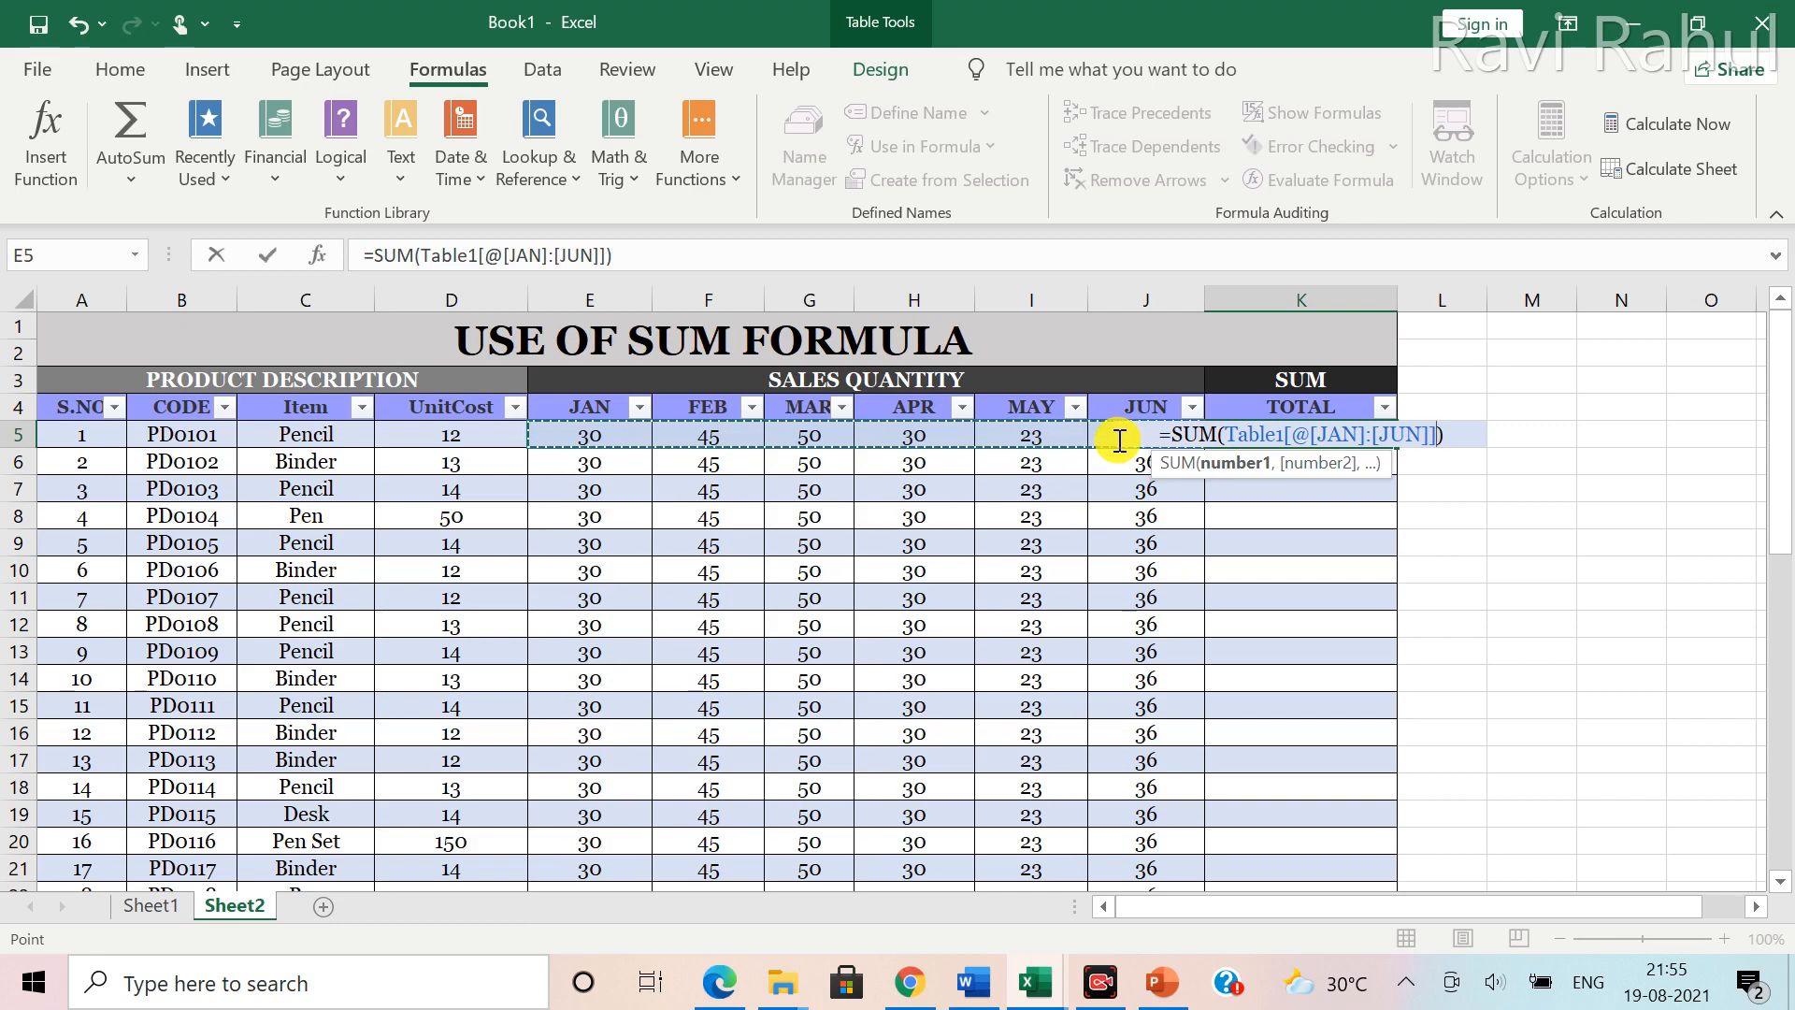
key("Return")
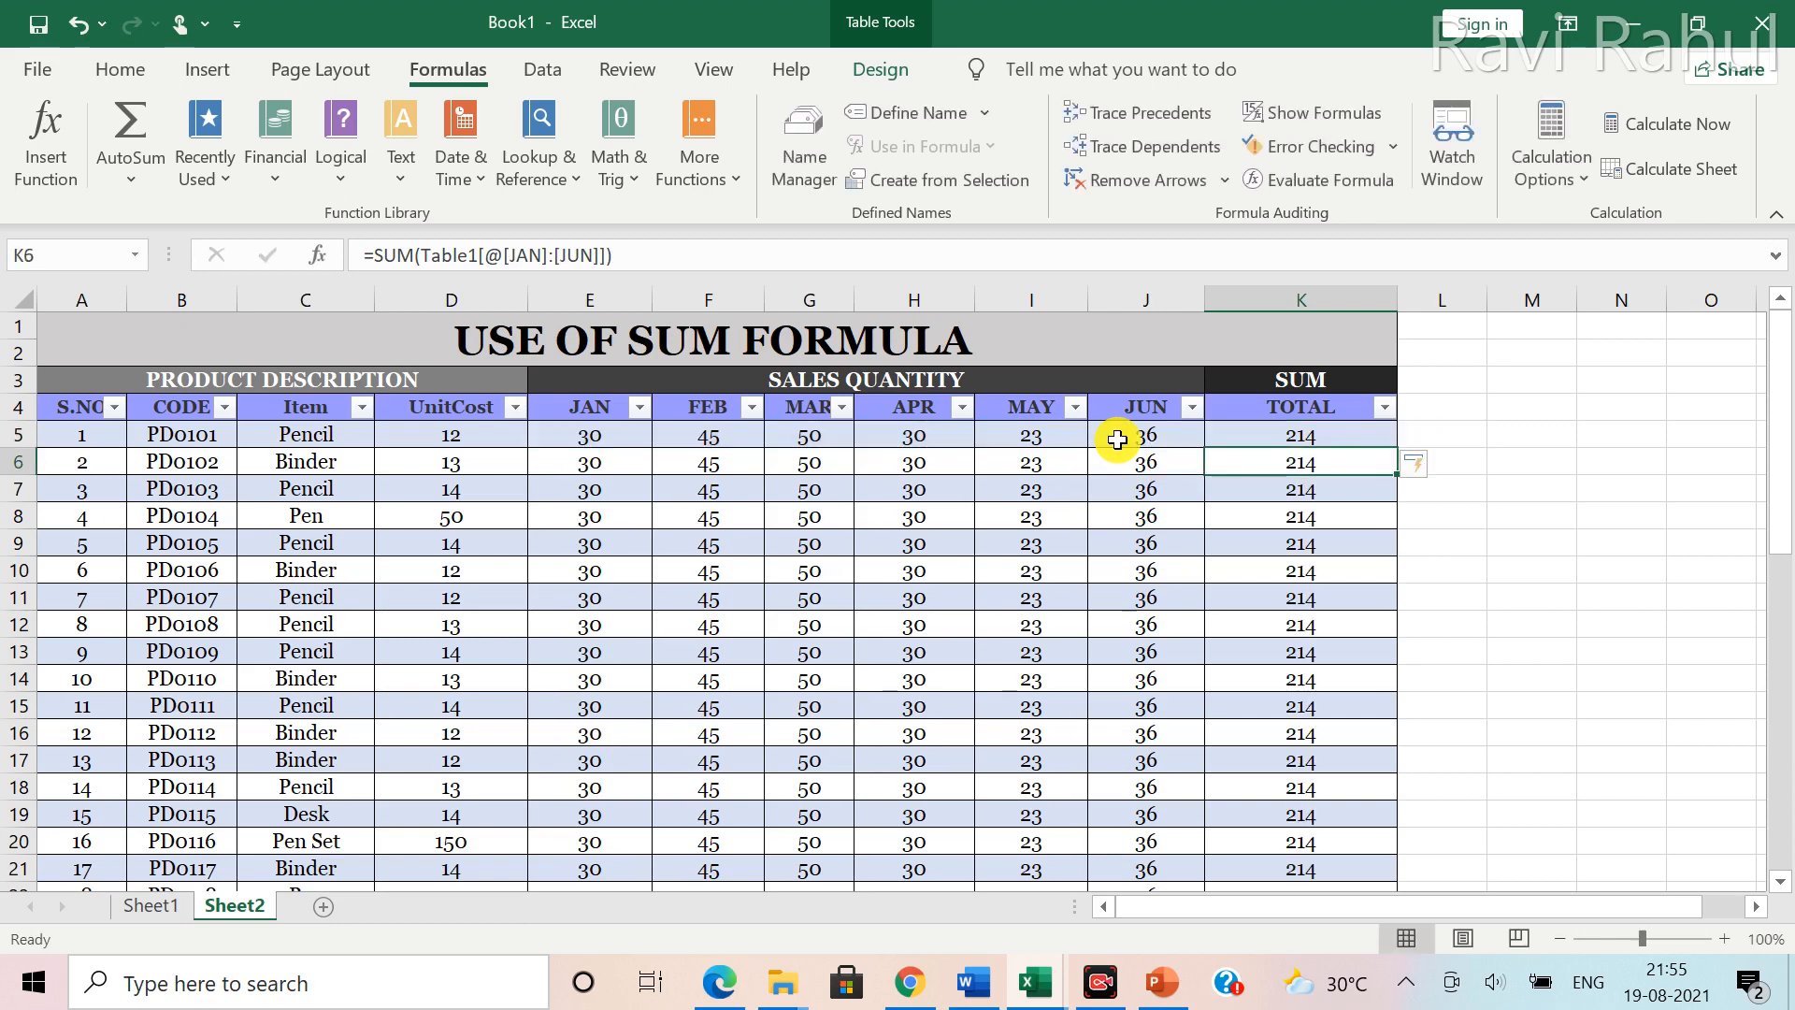
Examine the TOTAL column down to its last rows, the SUM formula's table reference in K5, and the AutoSum functions on offer
left_click(1300, 435)
scroll(1291, 560, "down", 5)
scroll(1291, 560, "down", 7)
scroll(1294, 561, "up", 11)
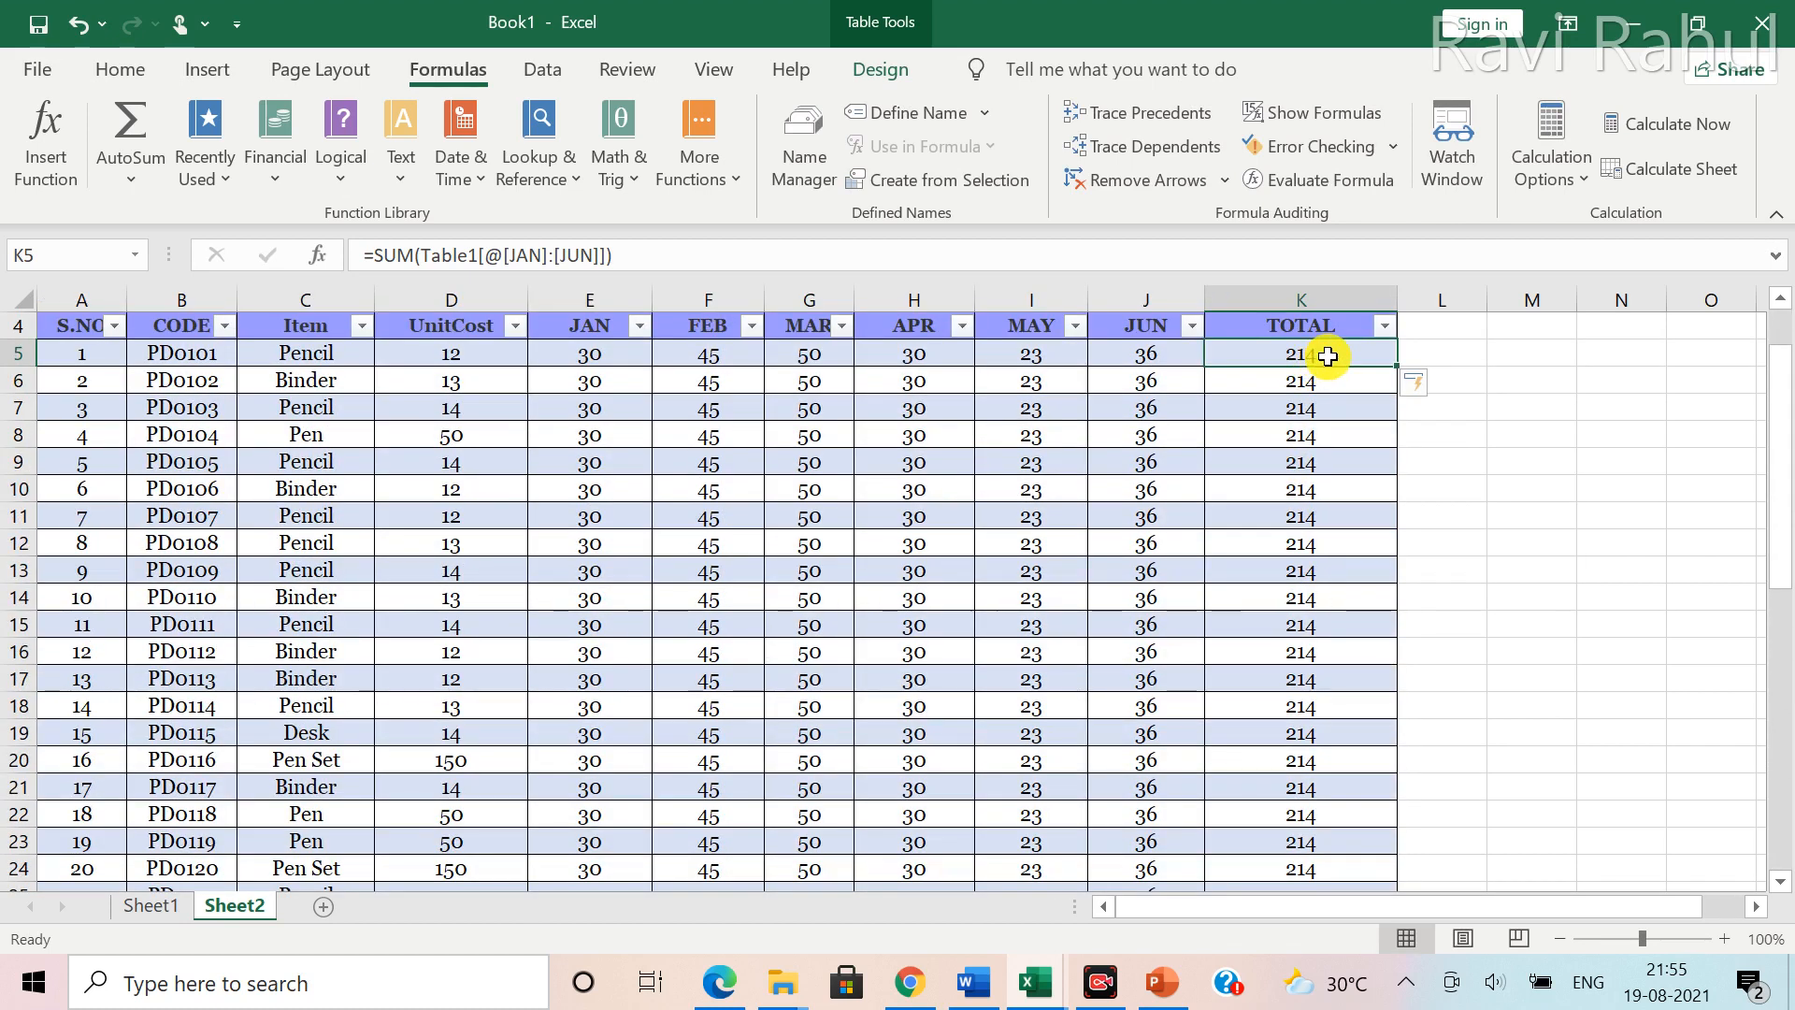
scroll(1290, 720, "up", 1)
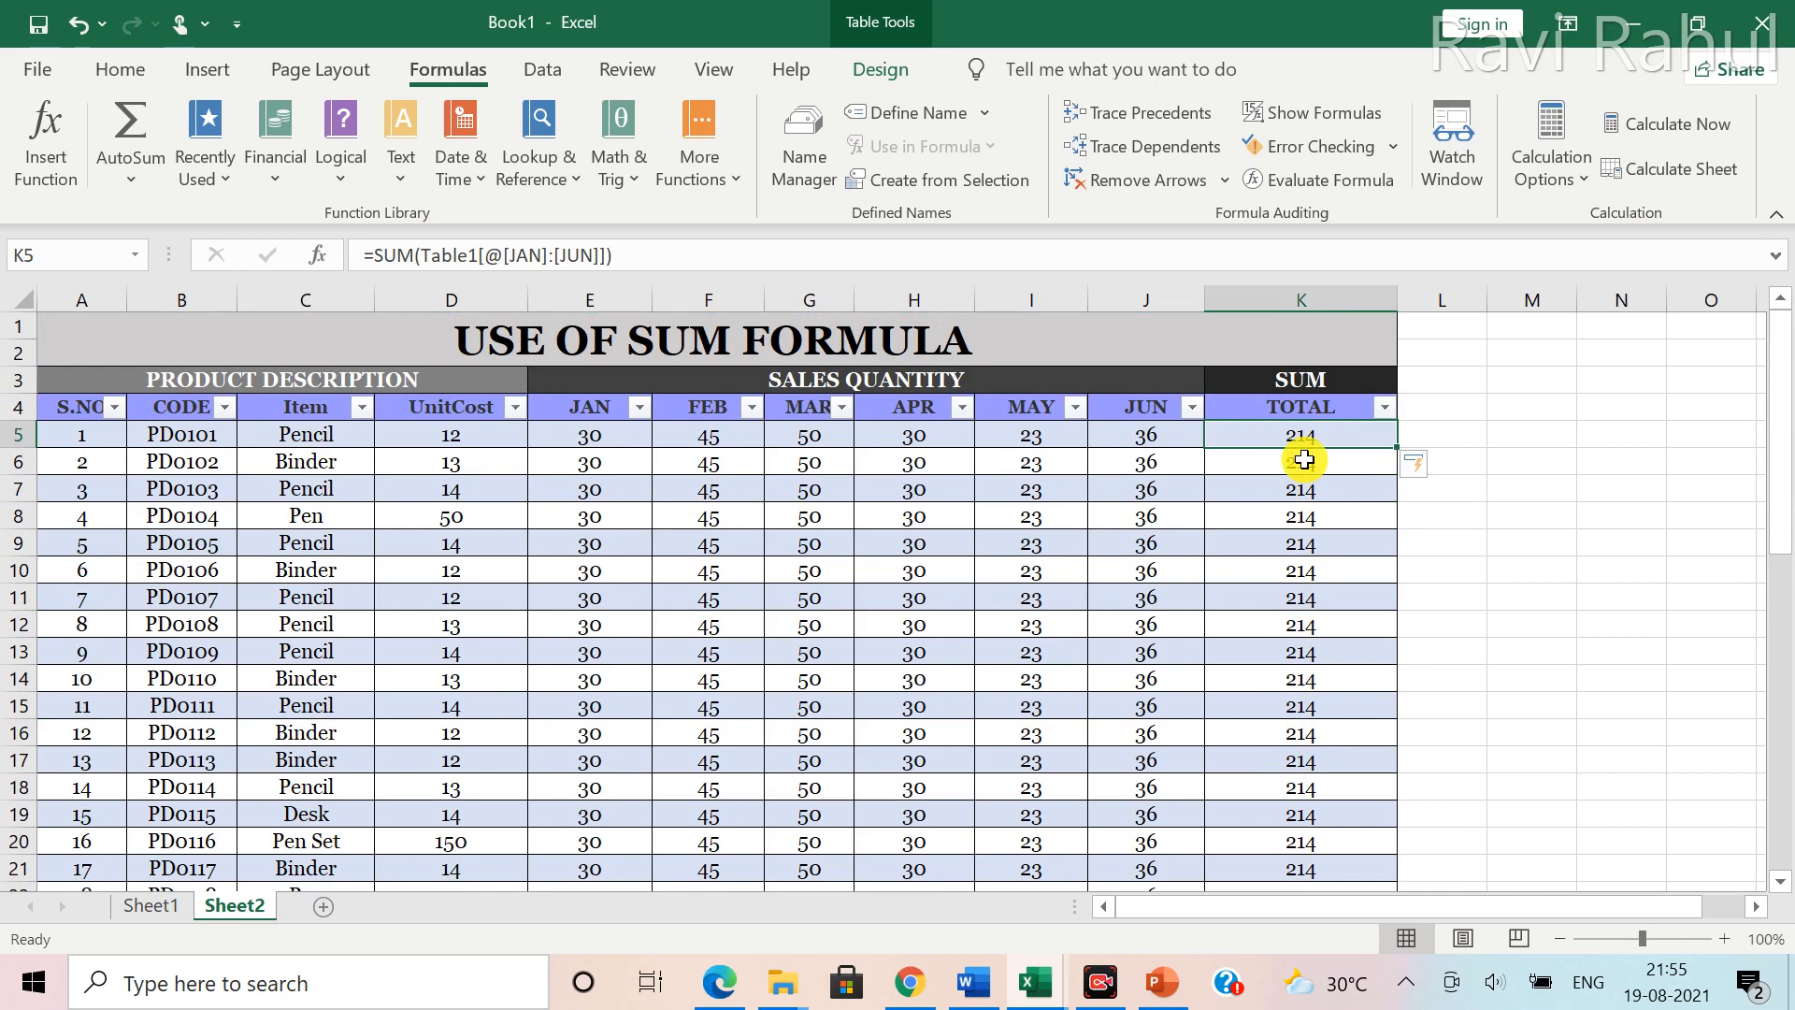
left_click(190, 70)
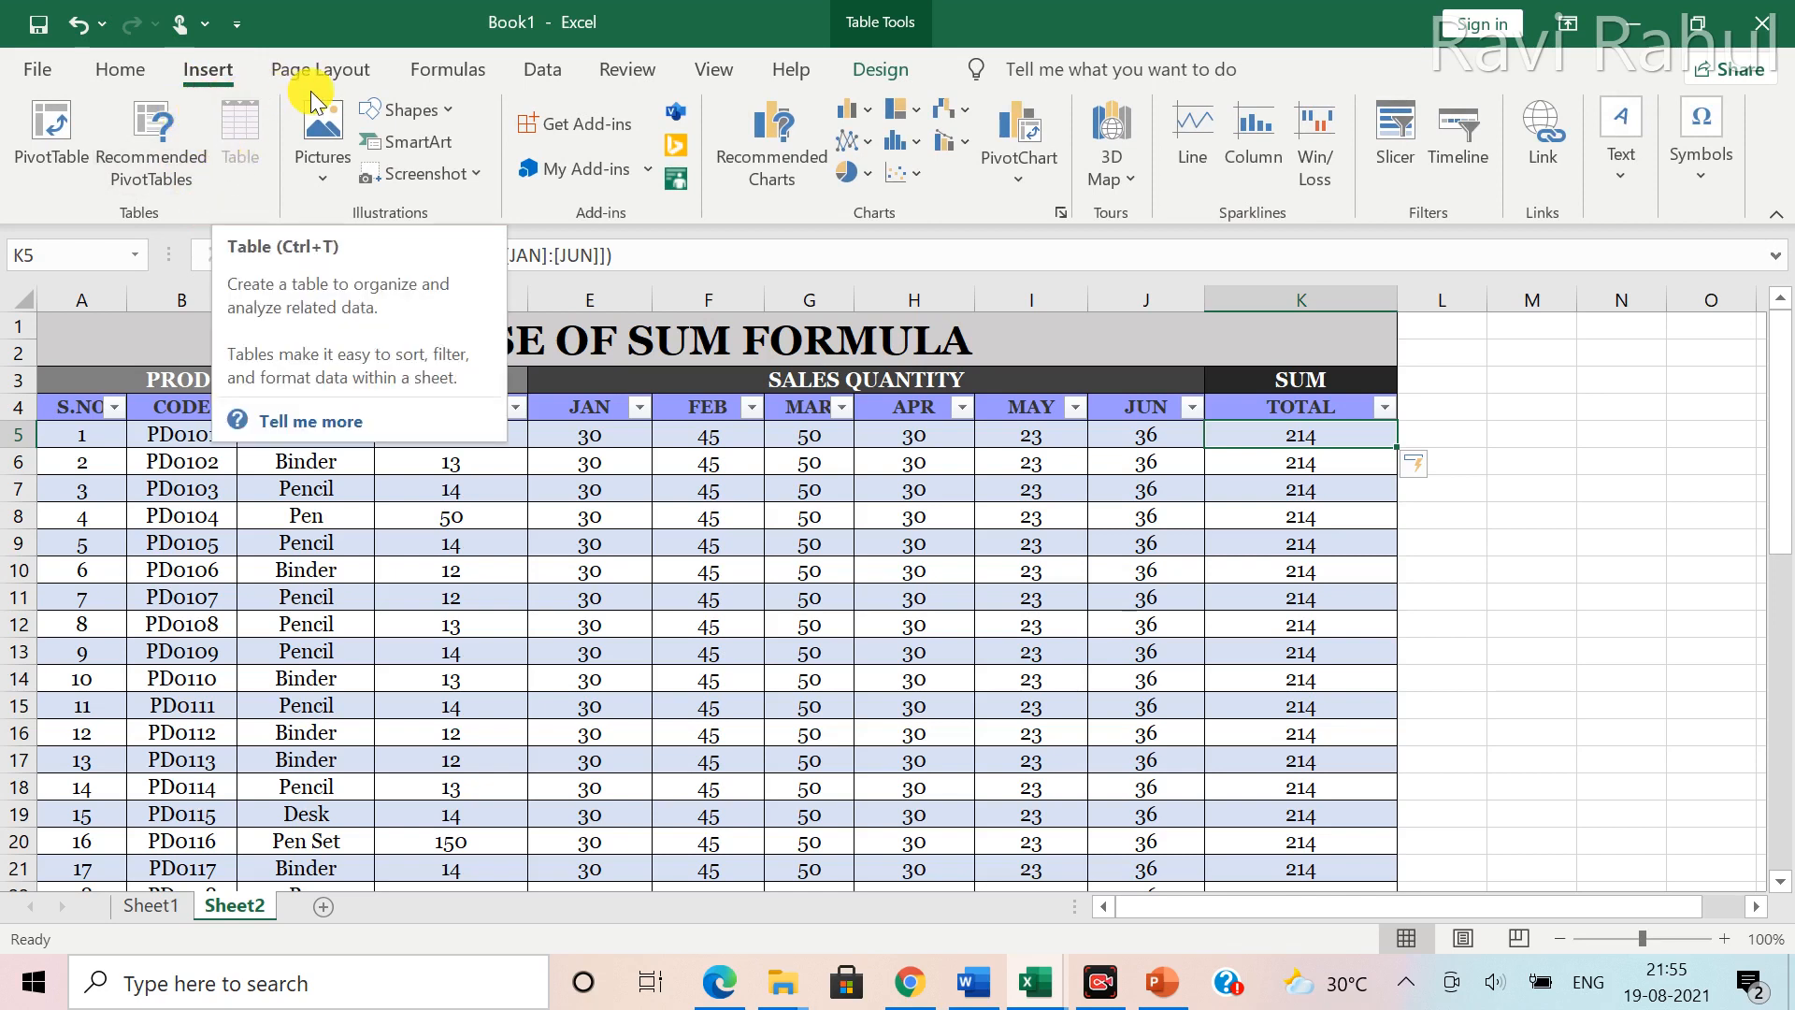
left_click(444, 68)
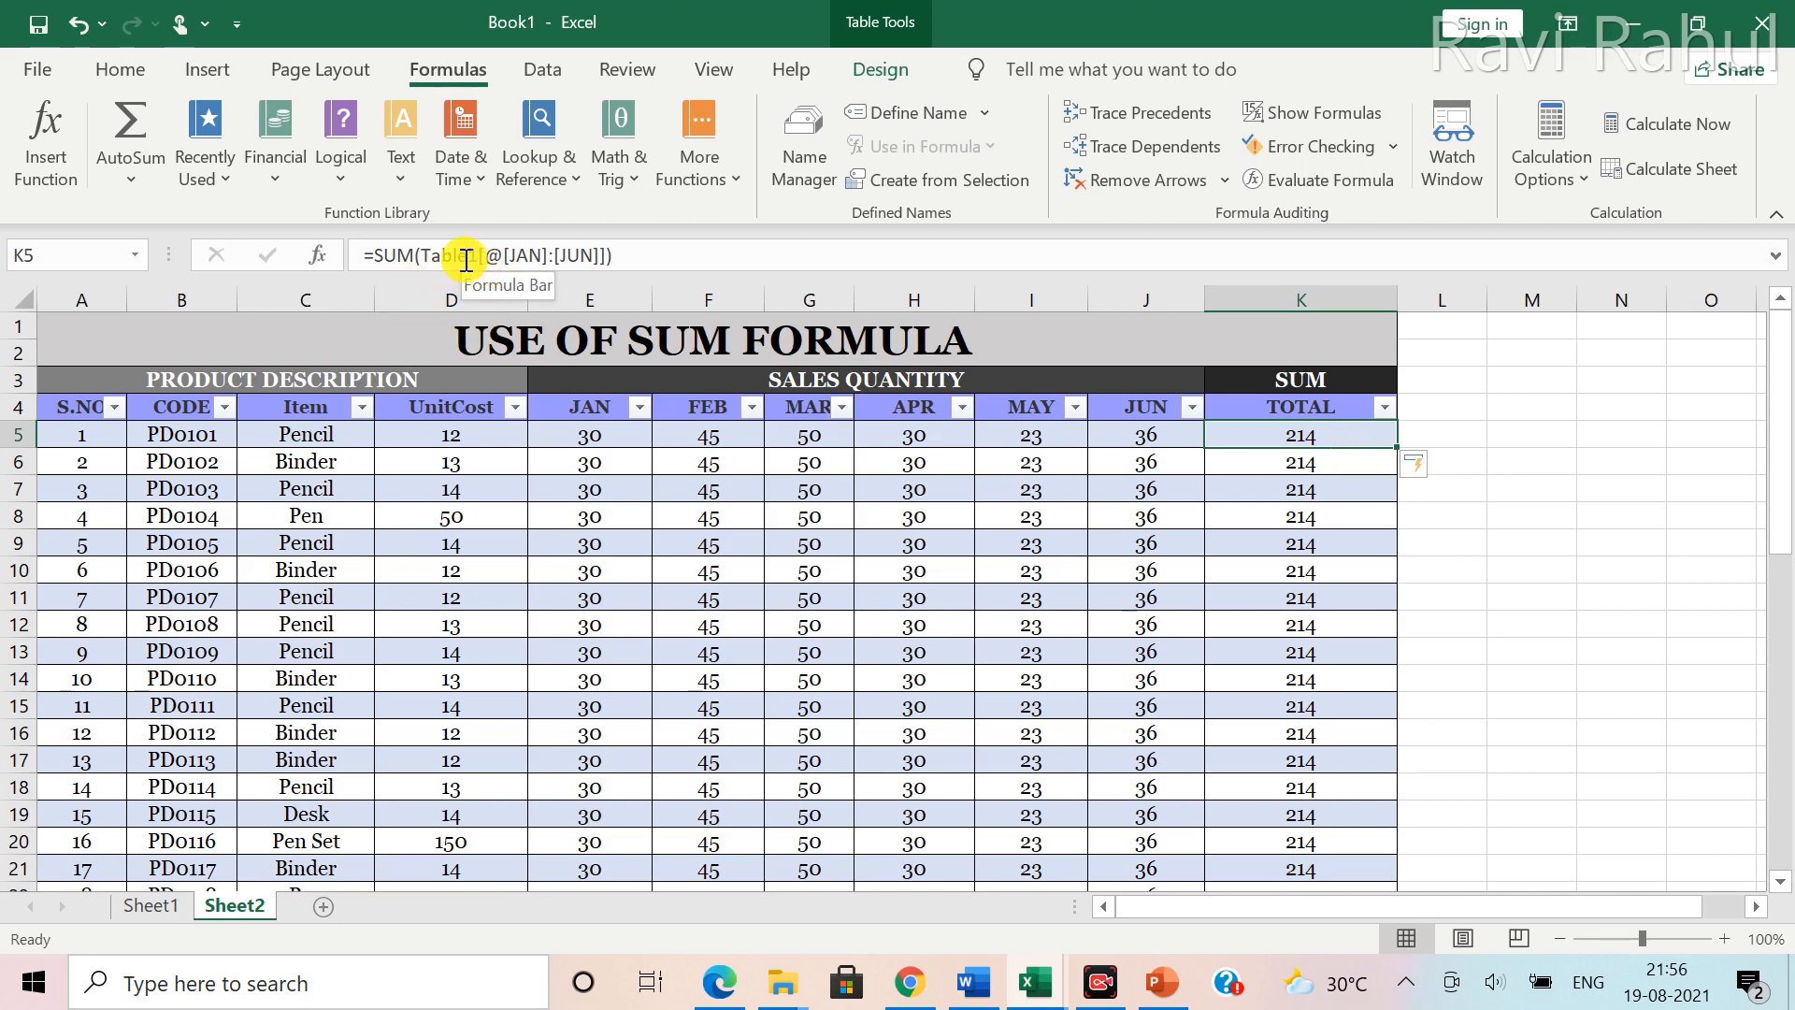
left_click(728, 441)
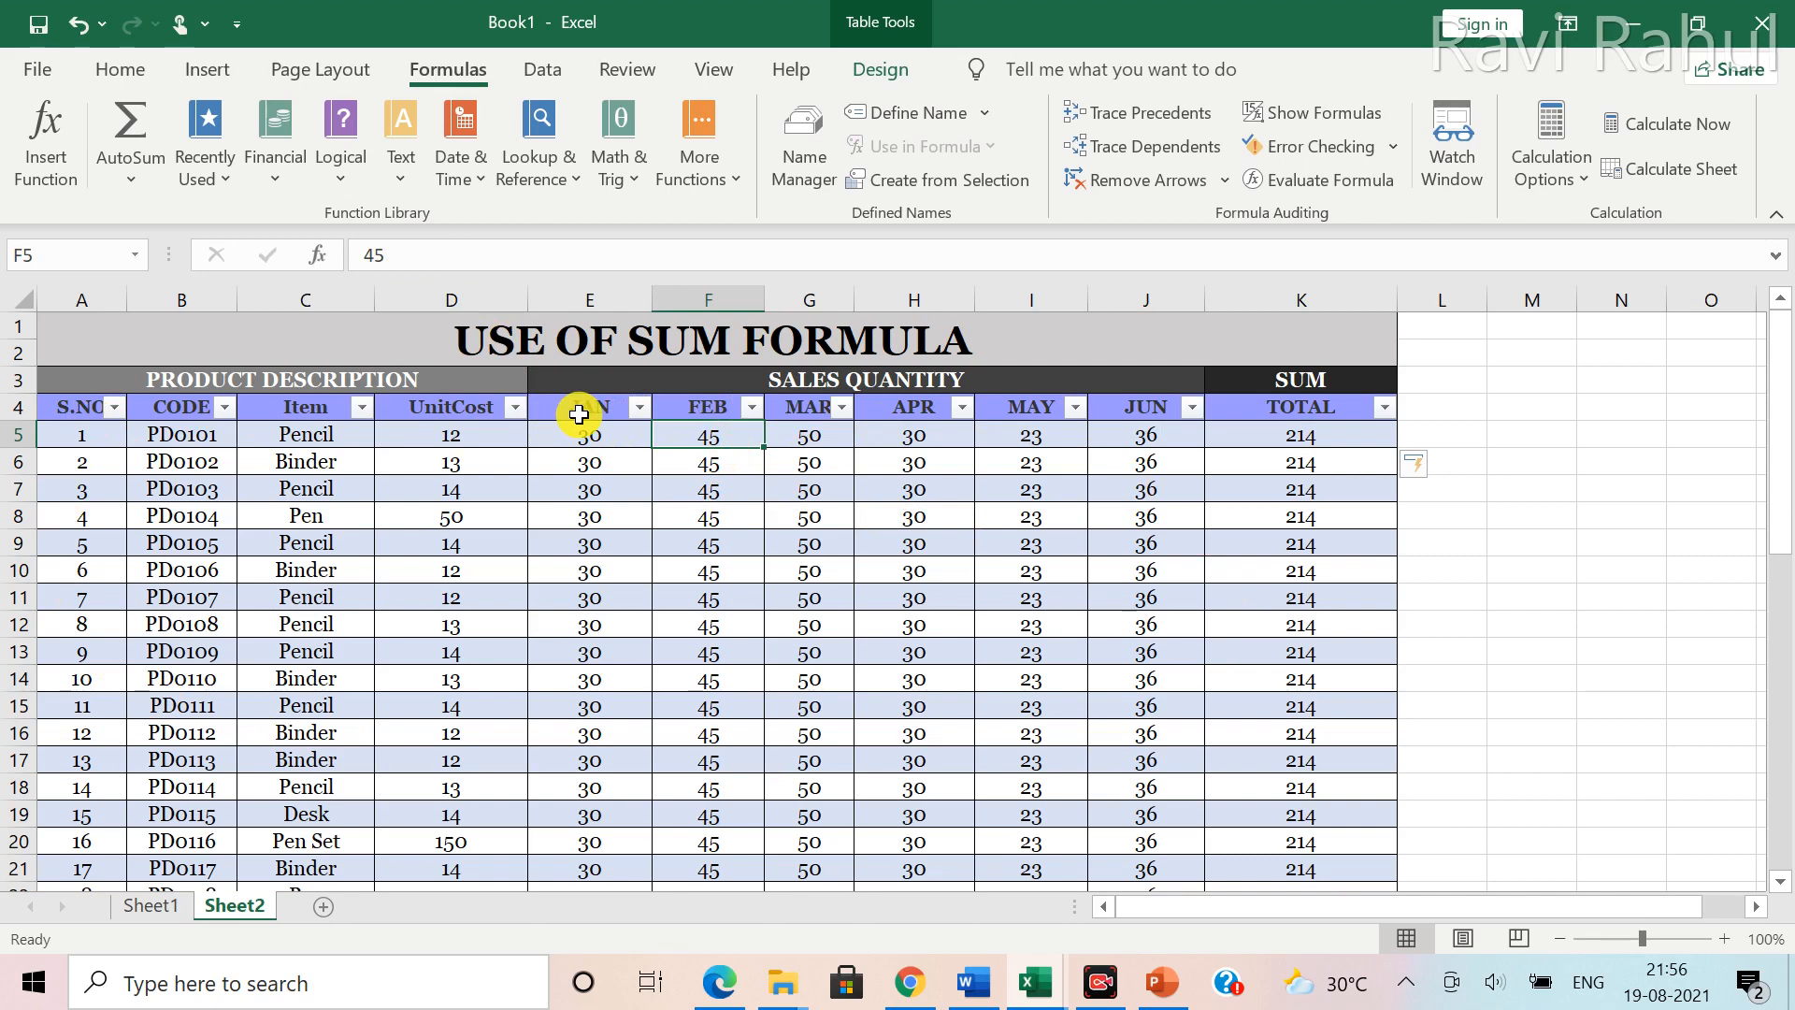
left_click(1254, 407)
left_click(1254, 435)
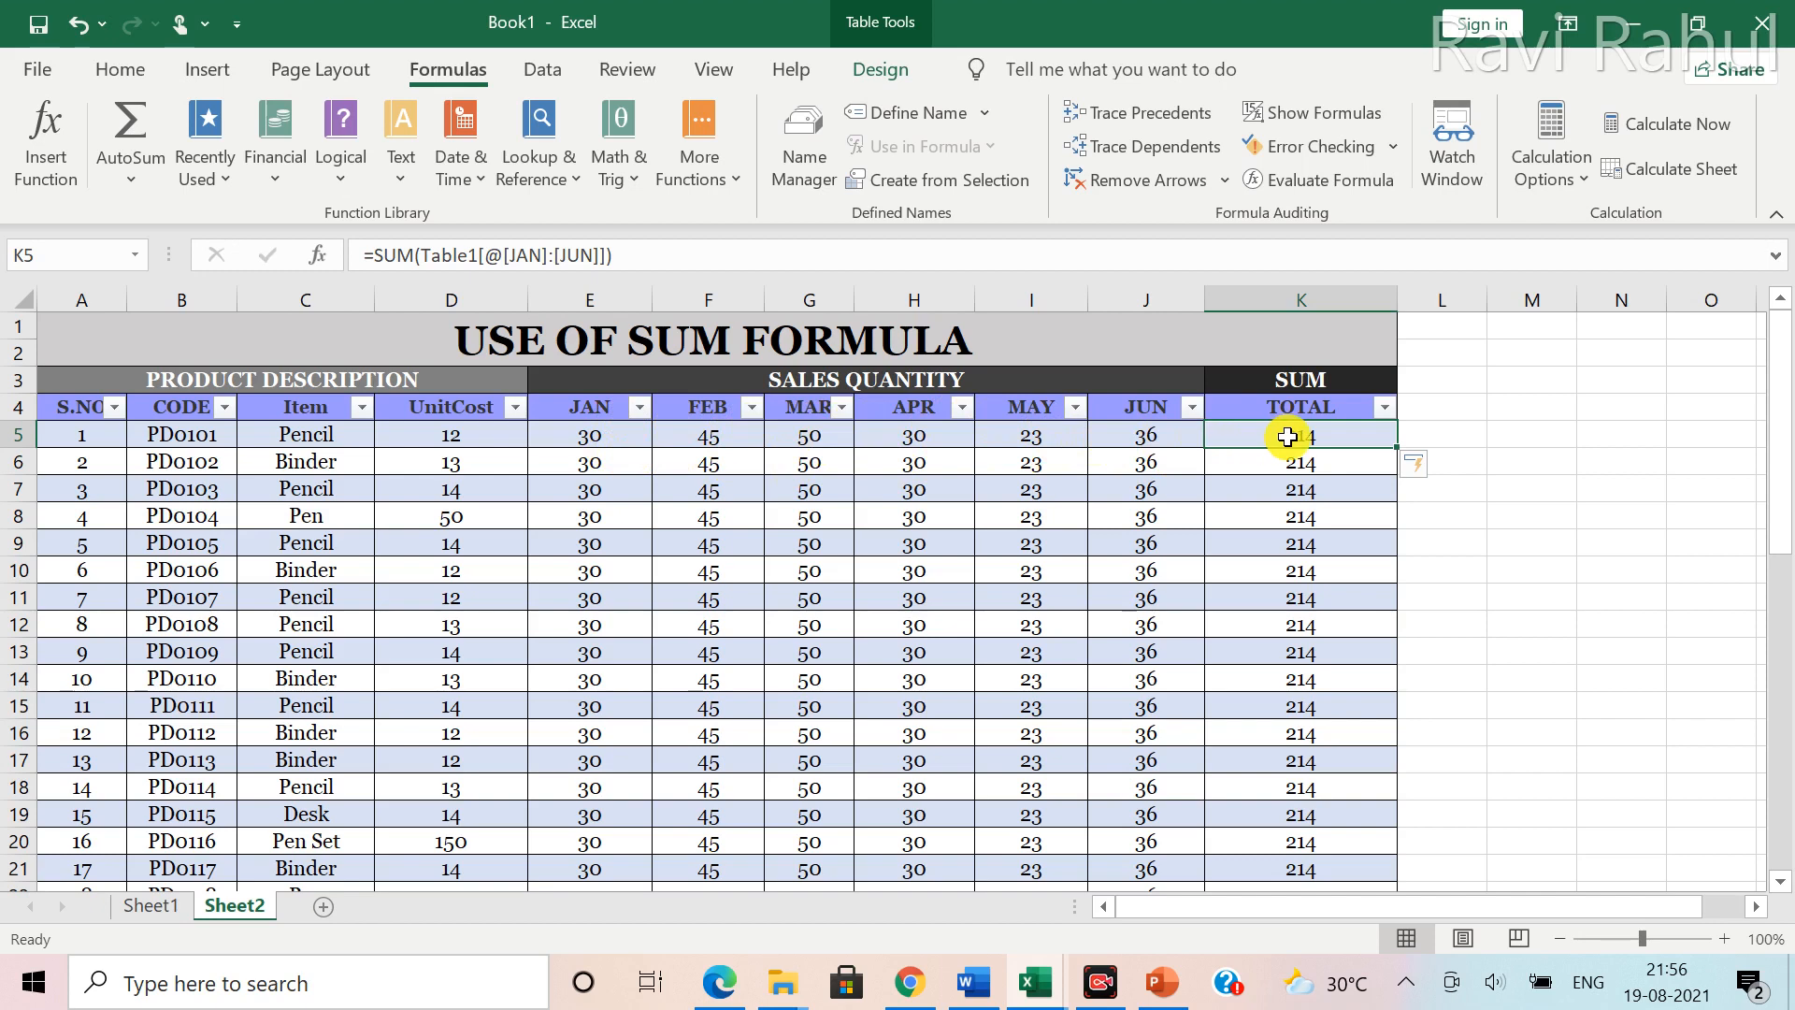
left_click(130, 180)
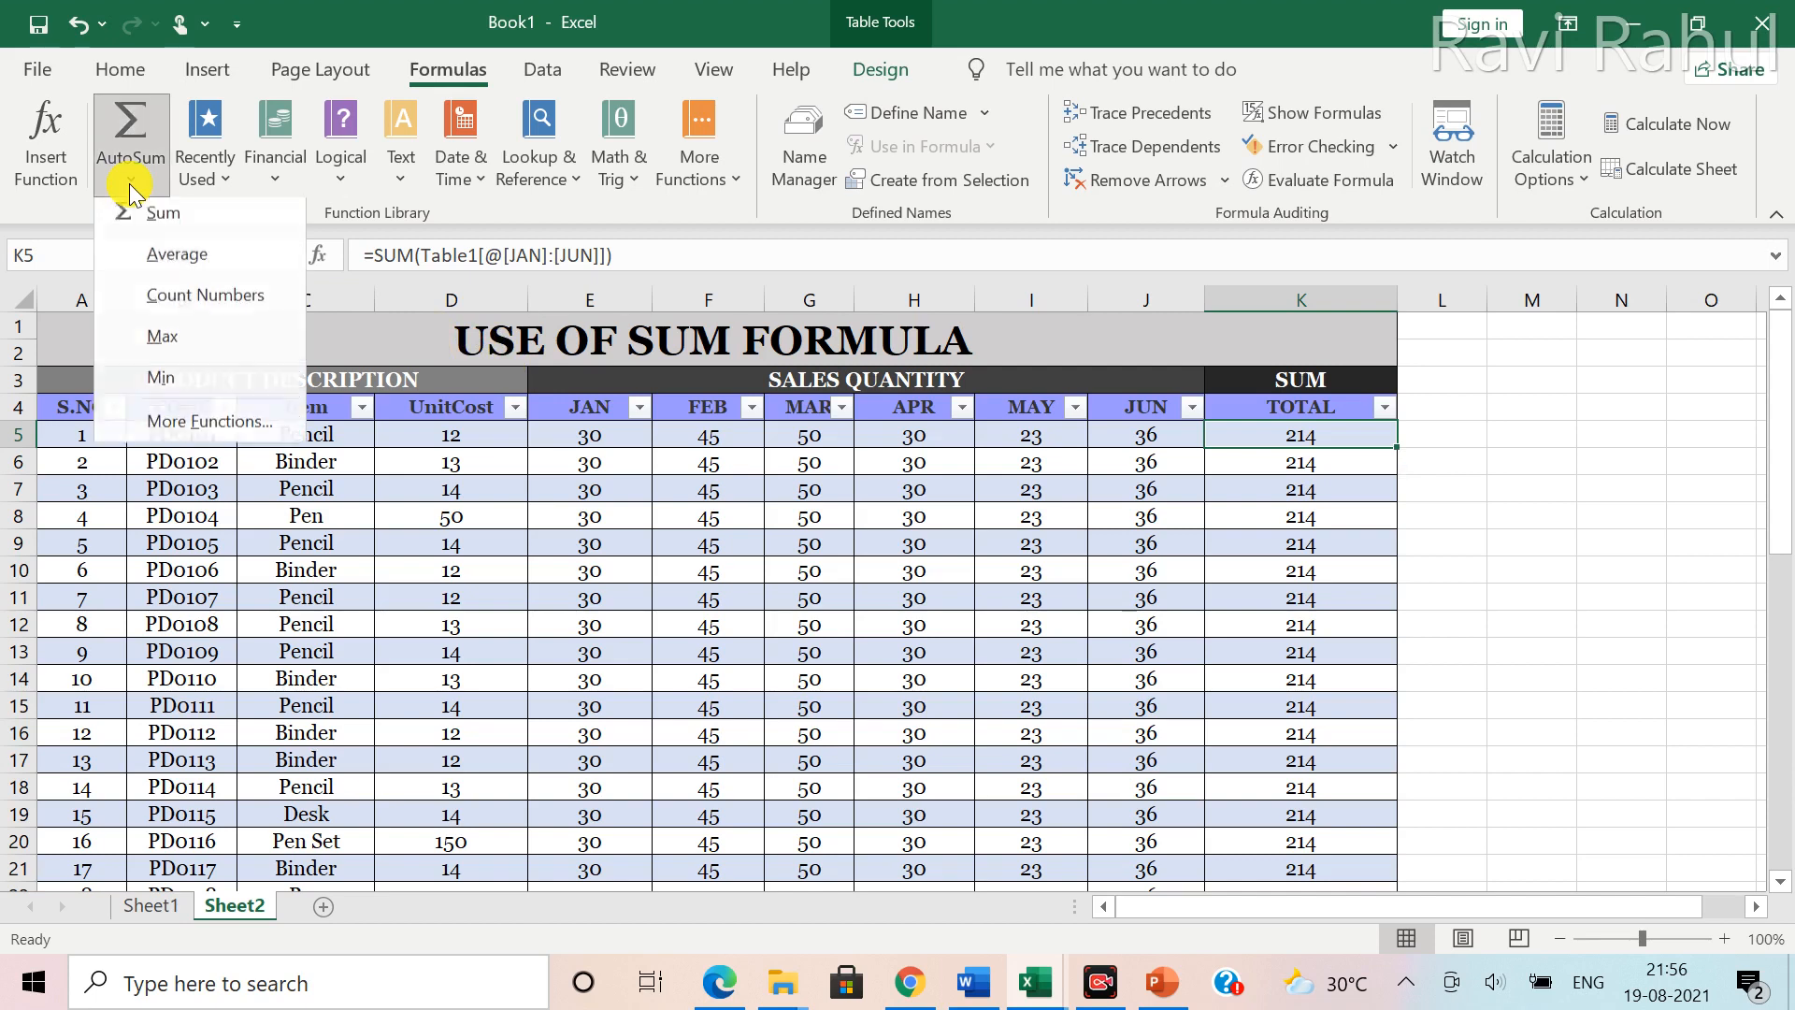
left_click(1307, 440)
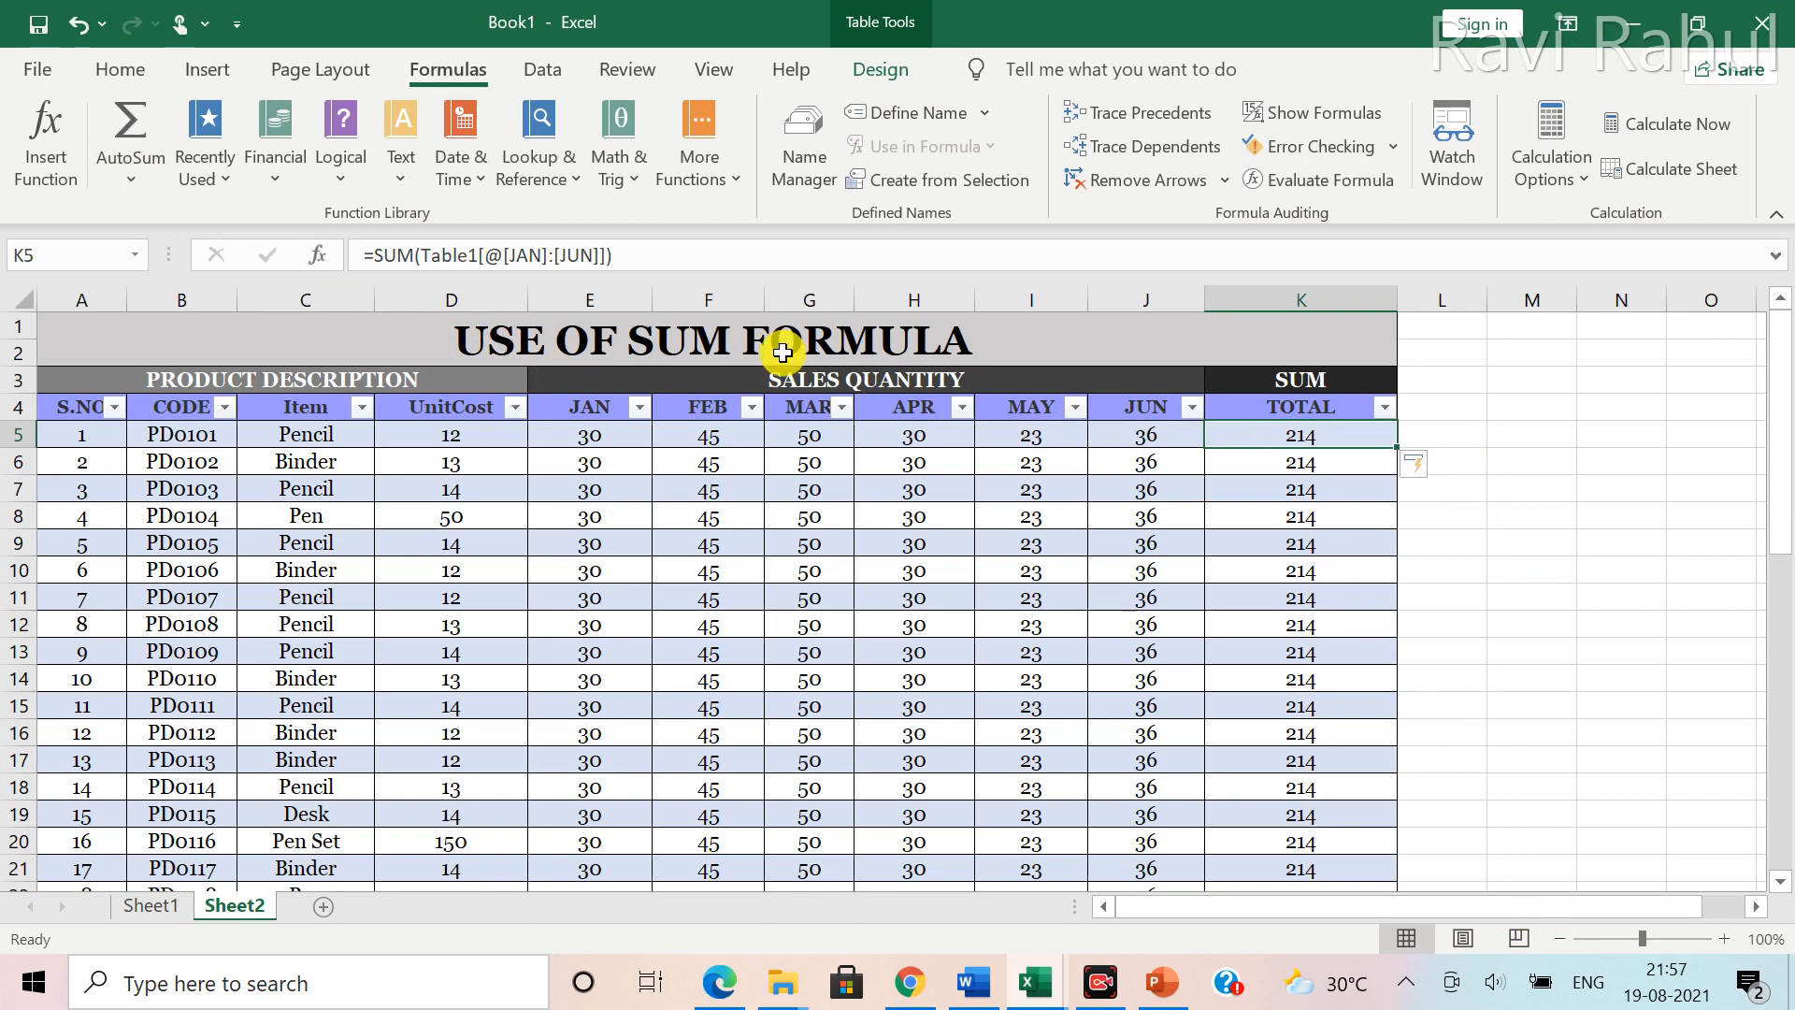
left_click(129, 183)
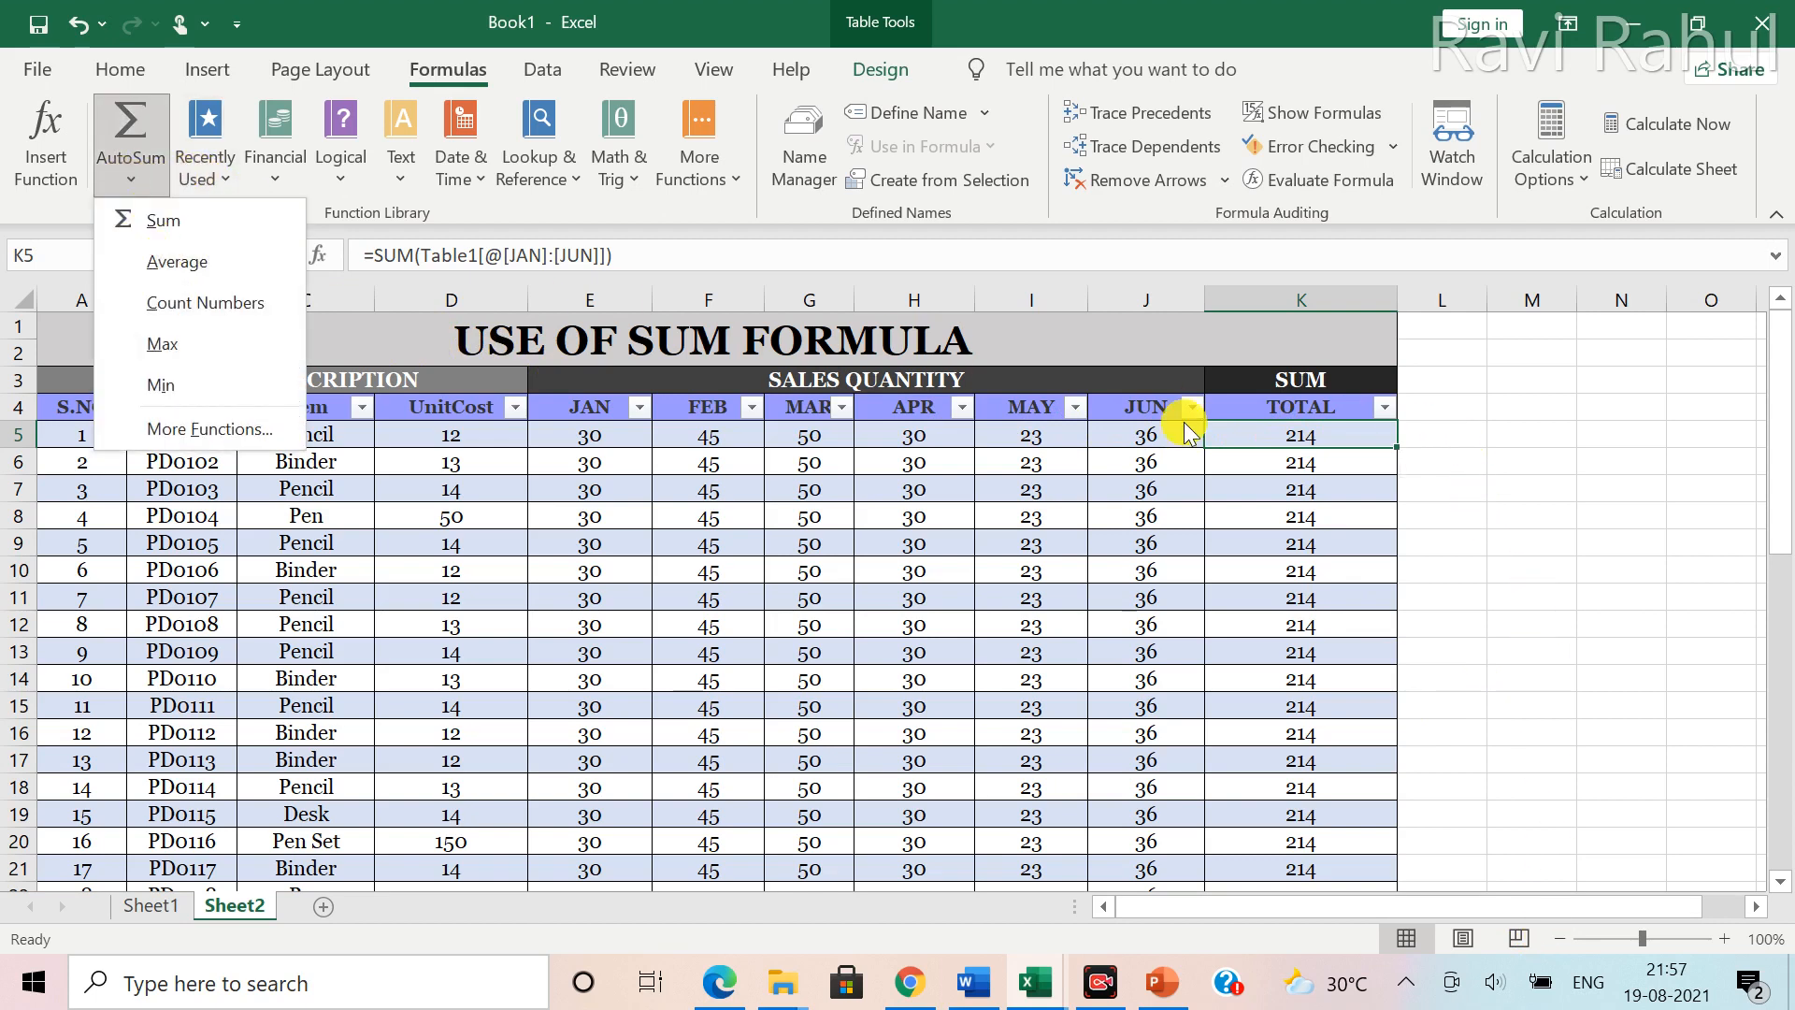
left_click(1420, 423)
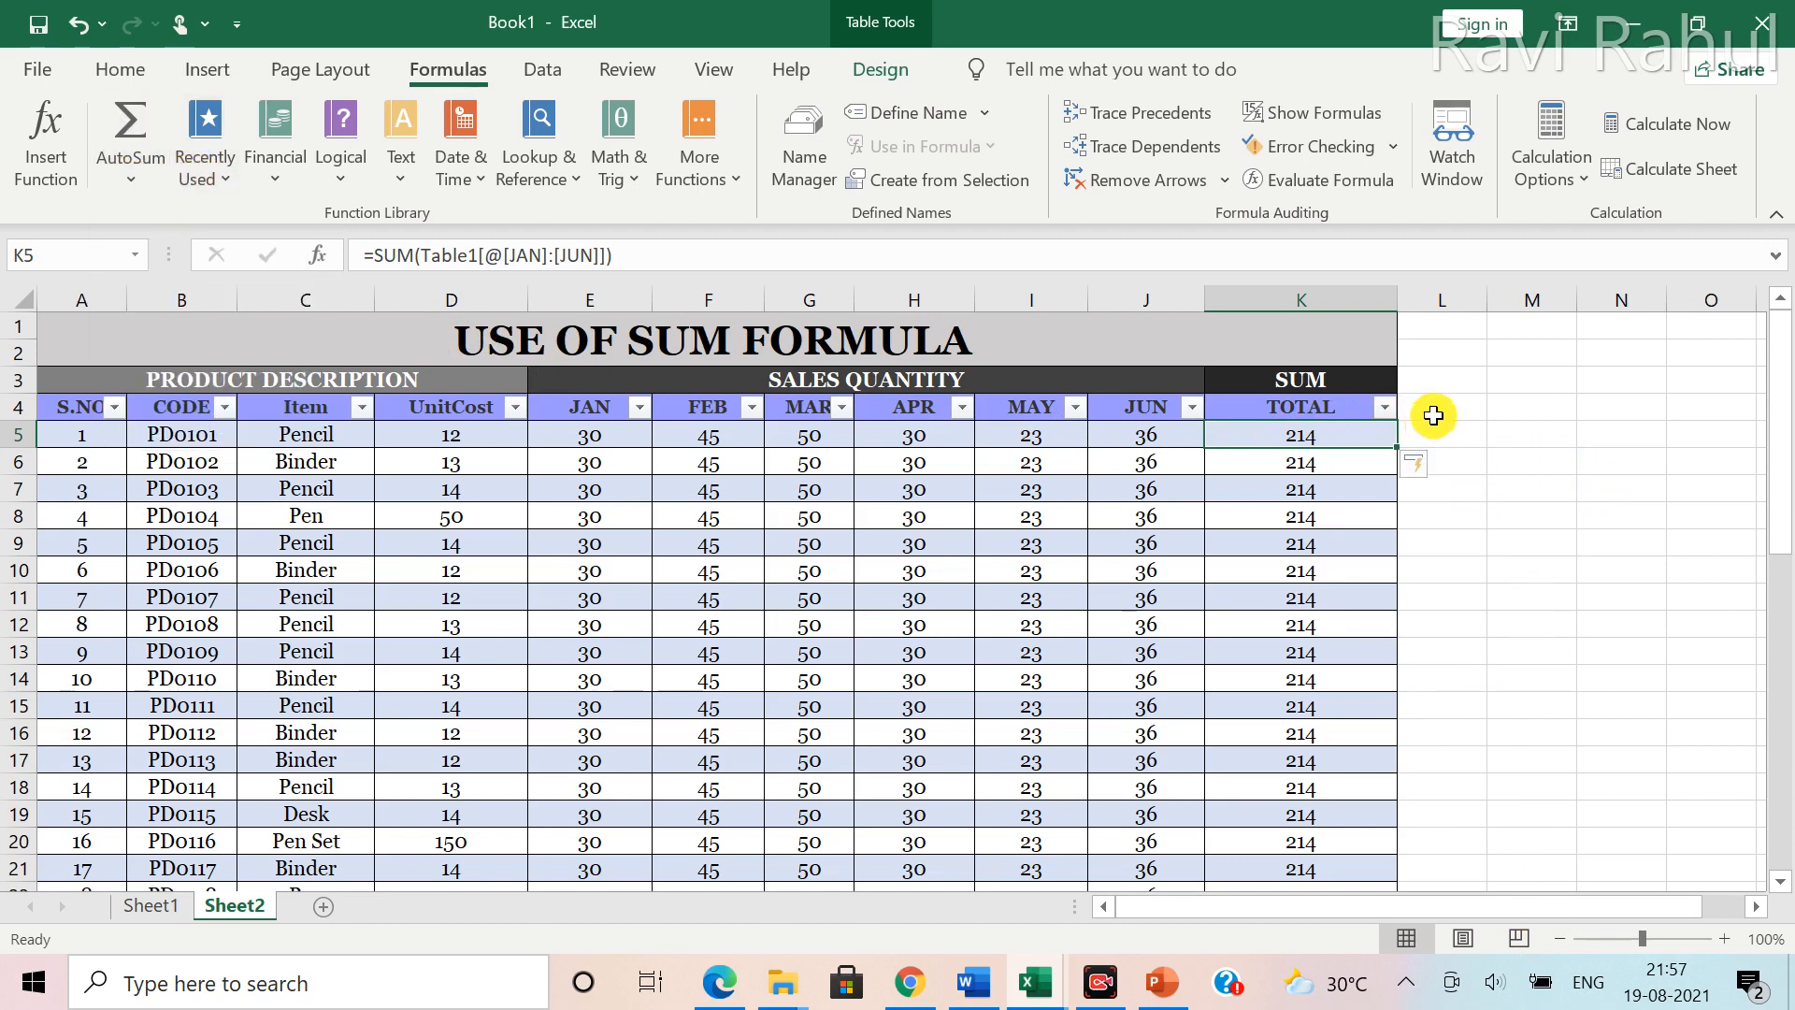
Add a new table column beside TOTAL by entering the heading Average in L4
left_click(1431, 413)
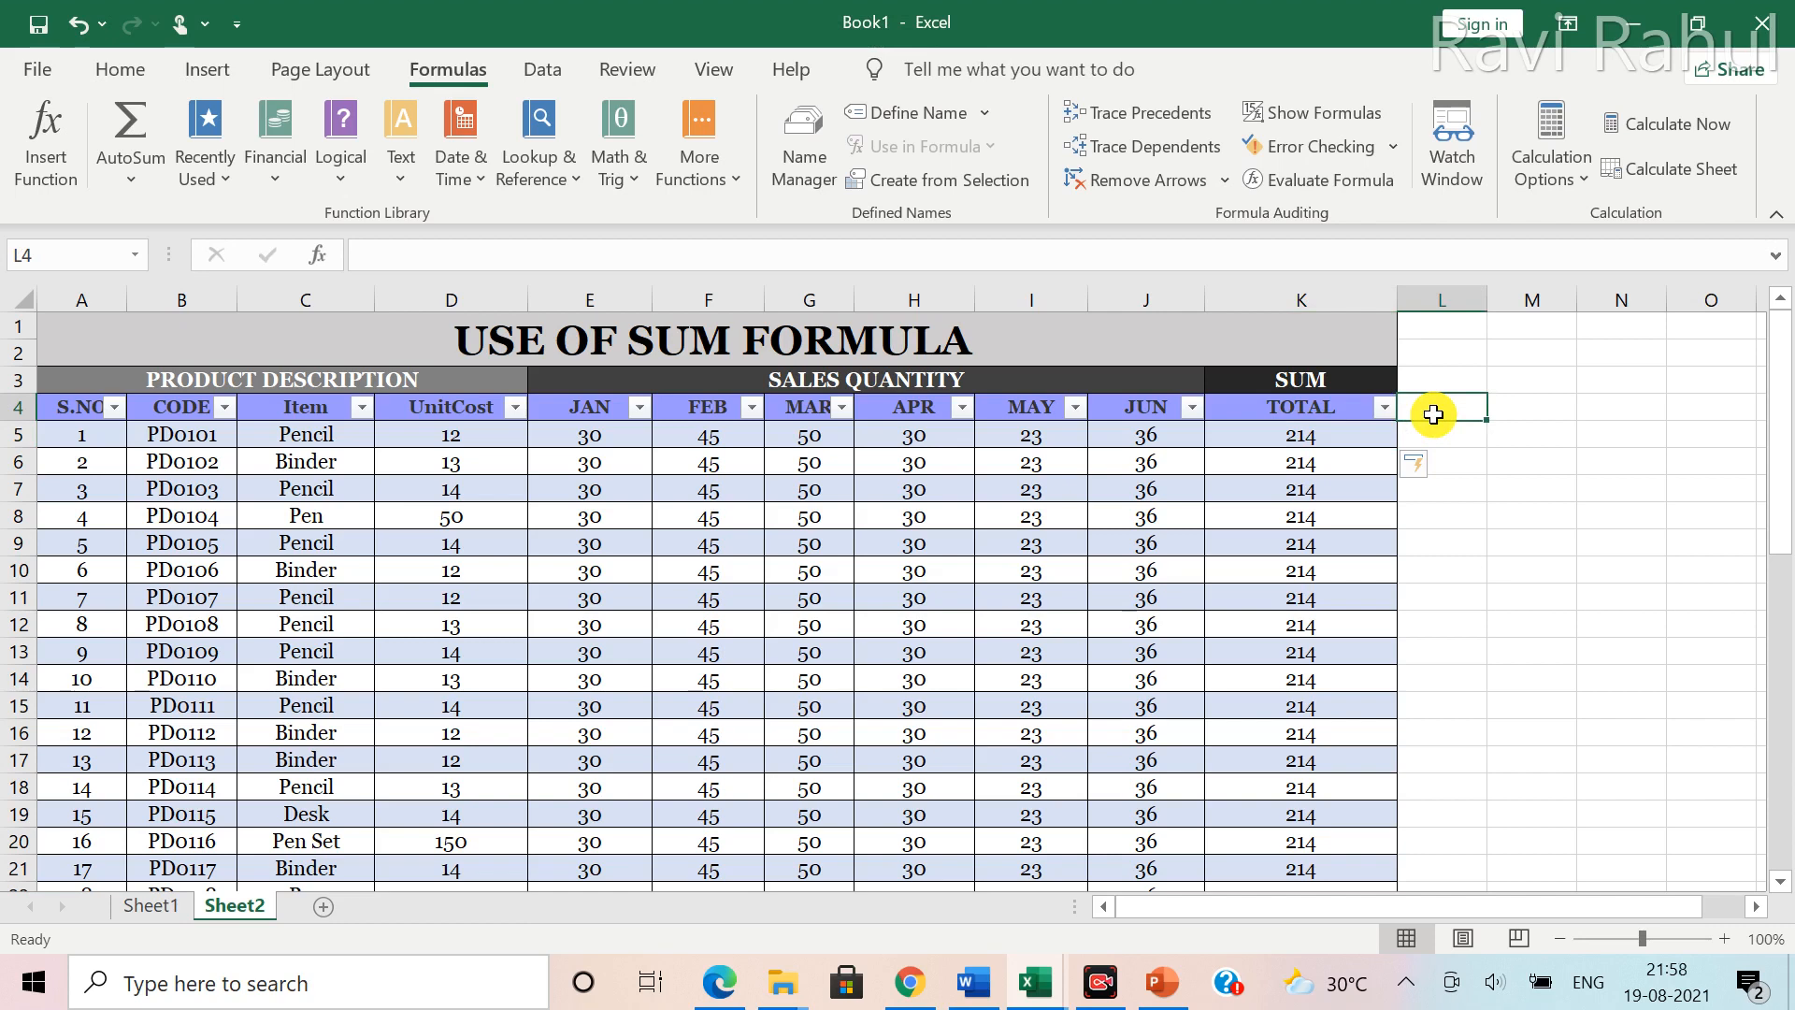
type("Ae")
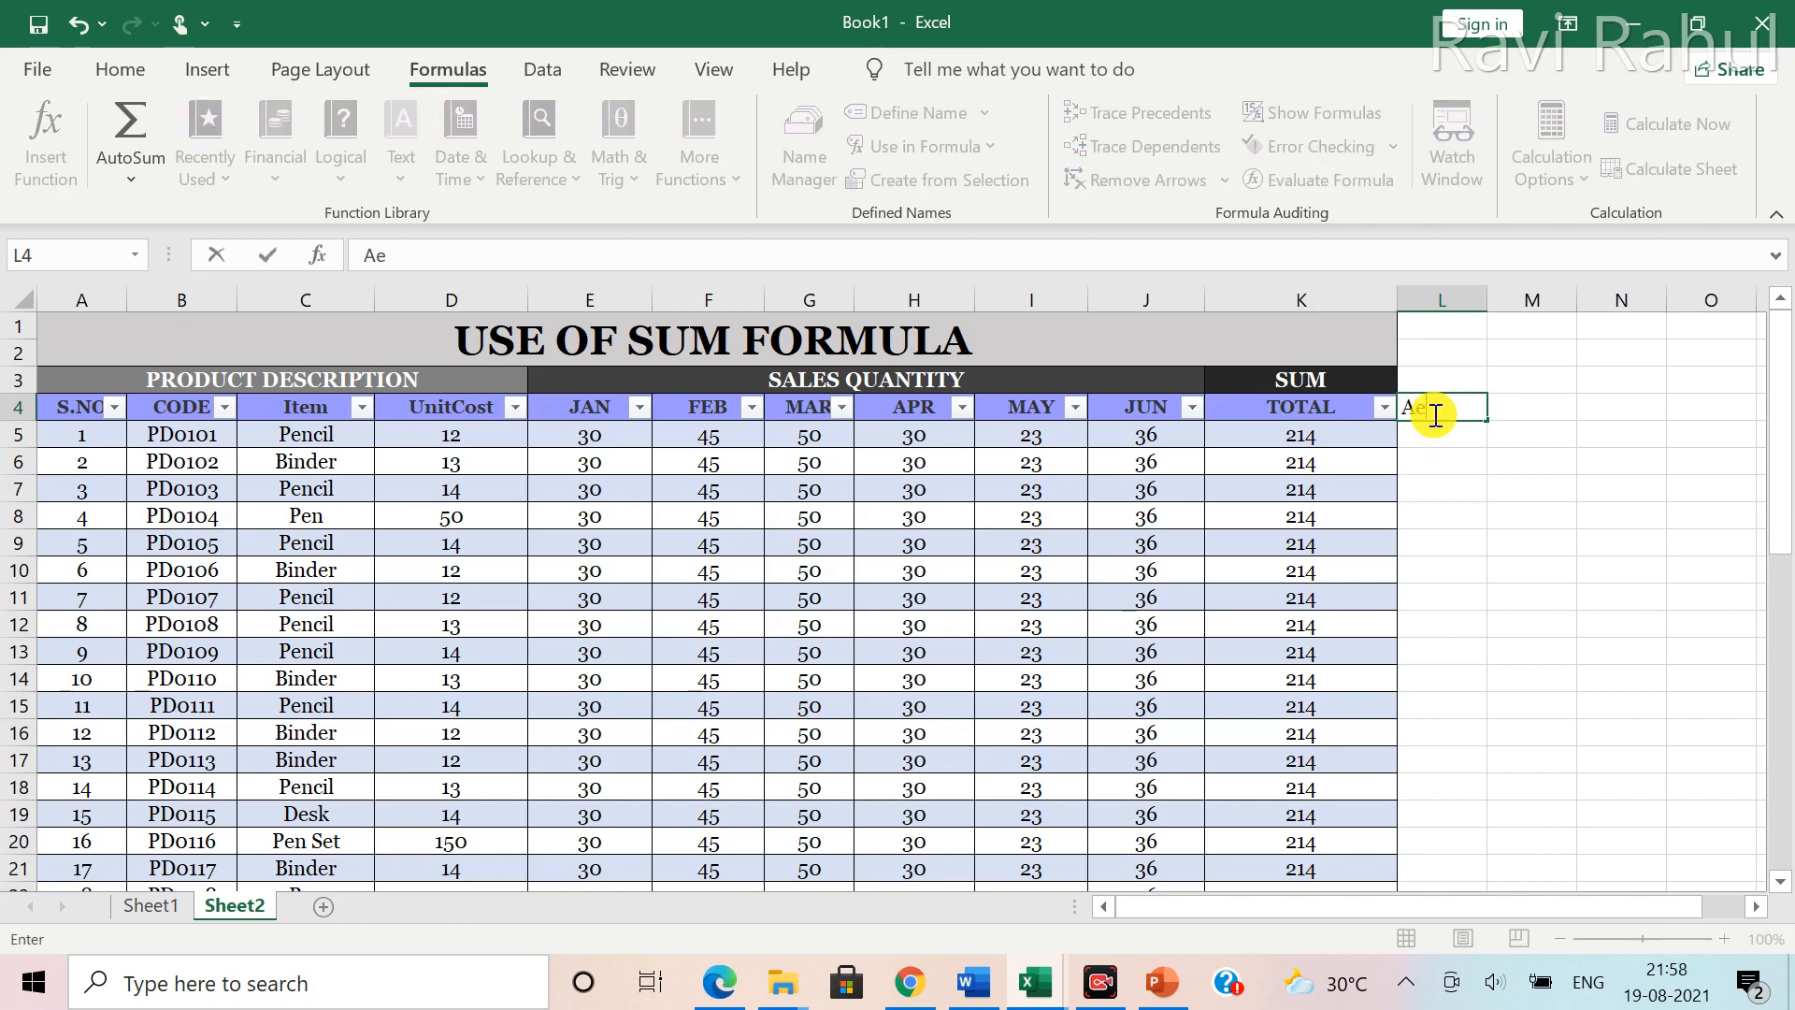
key("BackSpace")
type("verage")
left_click(1463, 375)
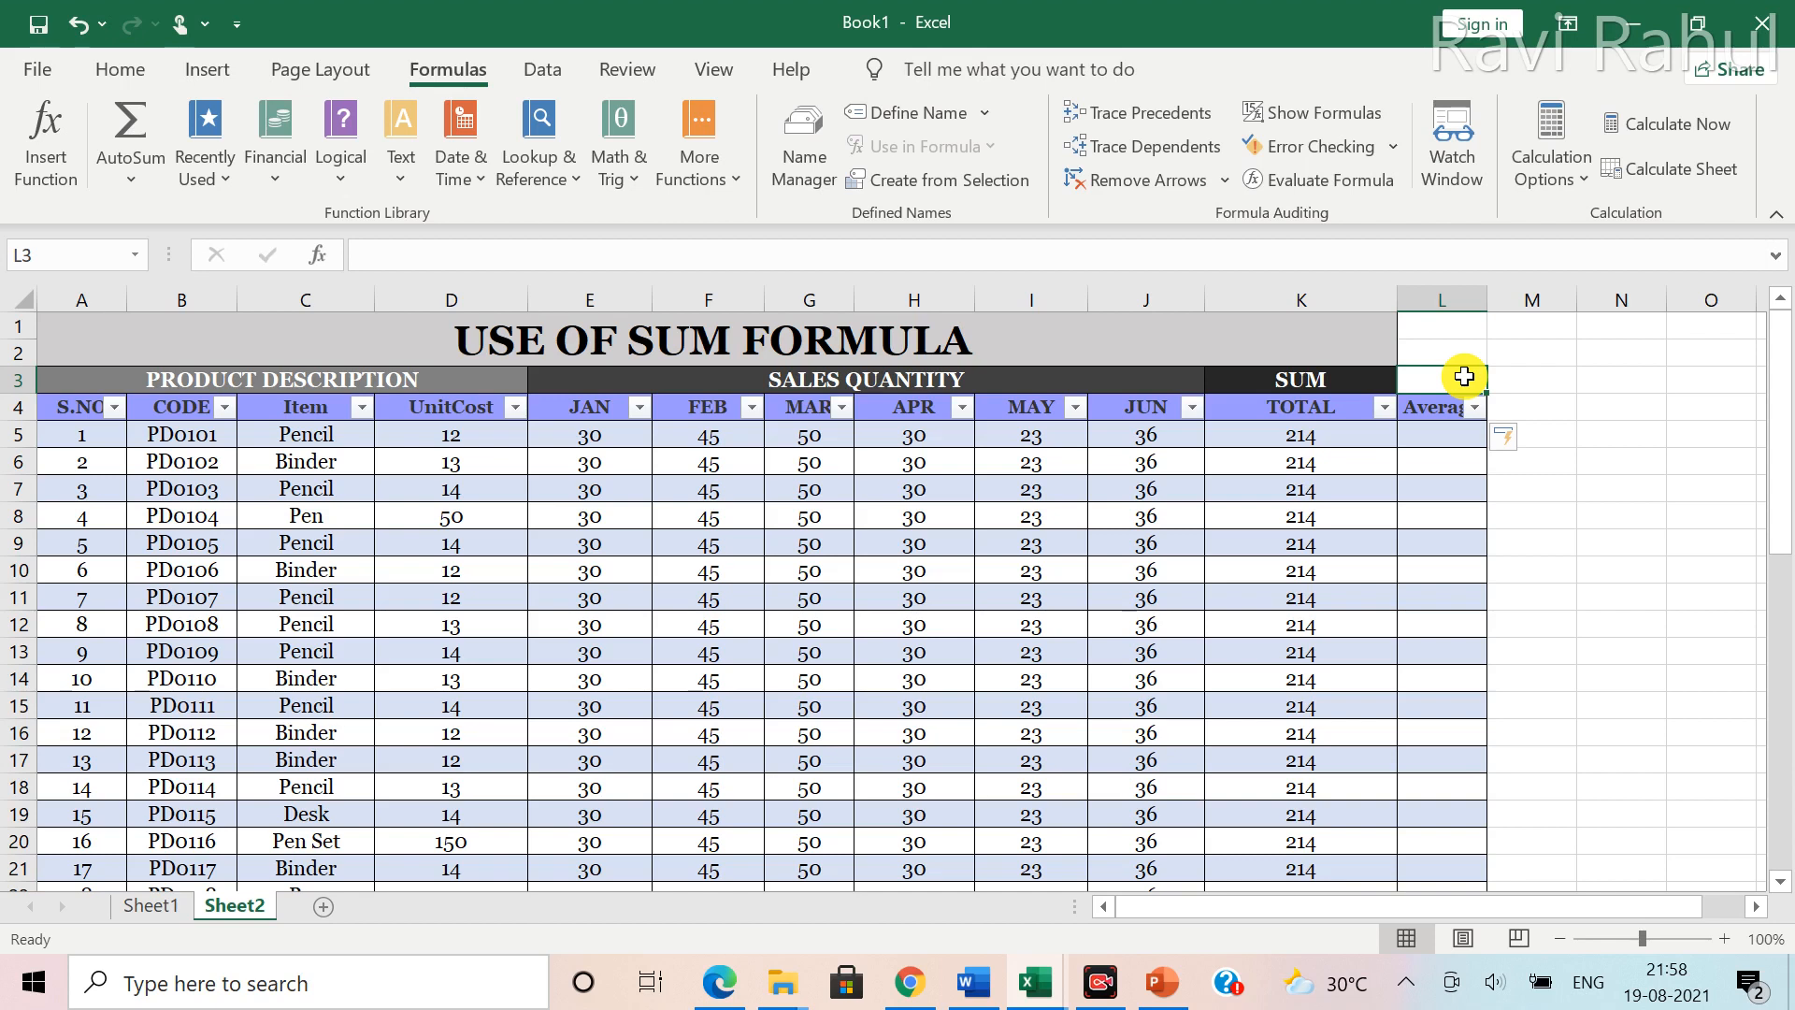
Average the January to June quantities in the Average column with the AutoSum formula =AVERAGE(Table1[@[JAN]:[JUN]]) in L5
left_click(1431, 432)
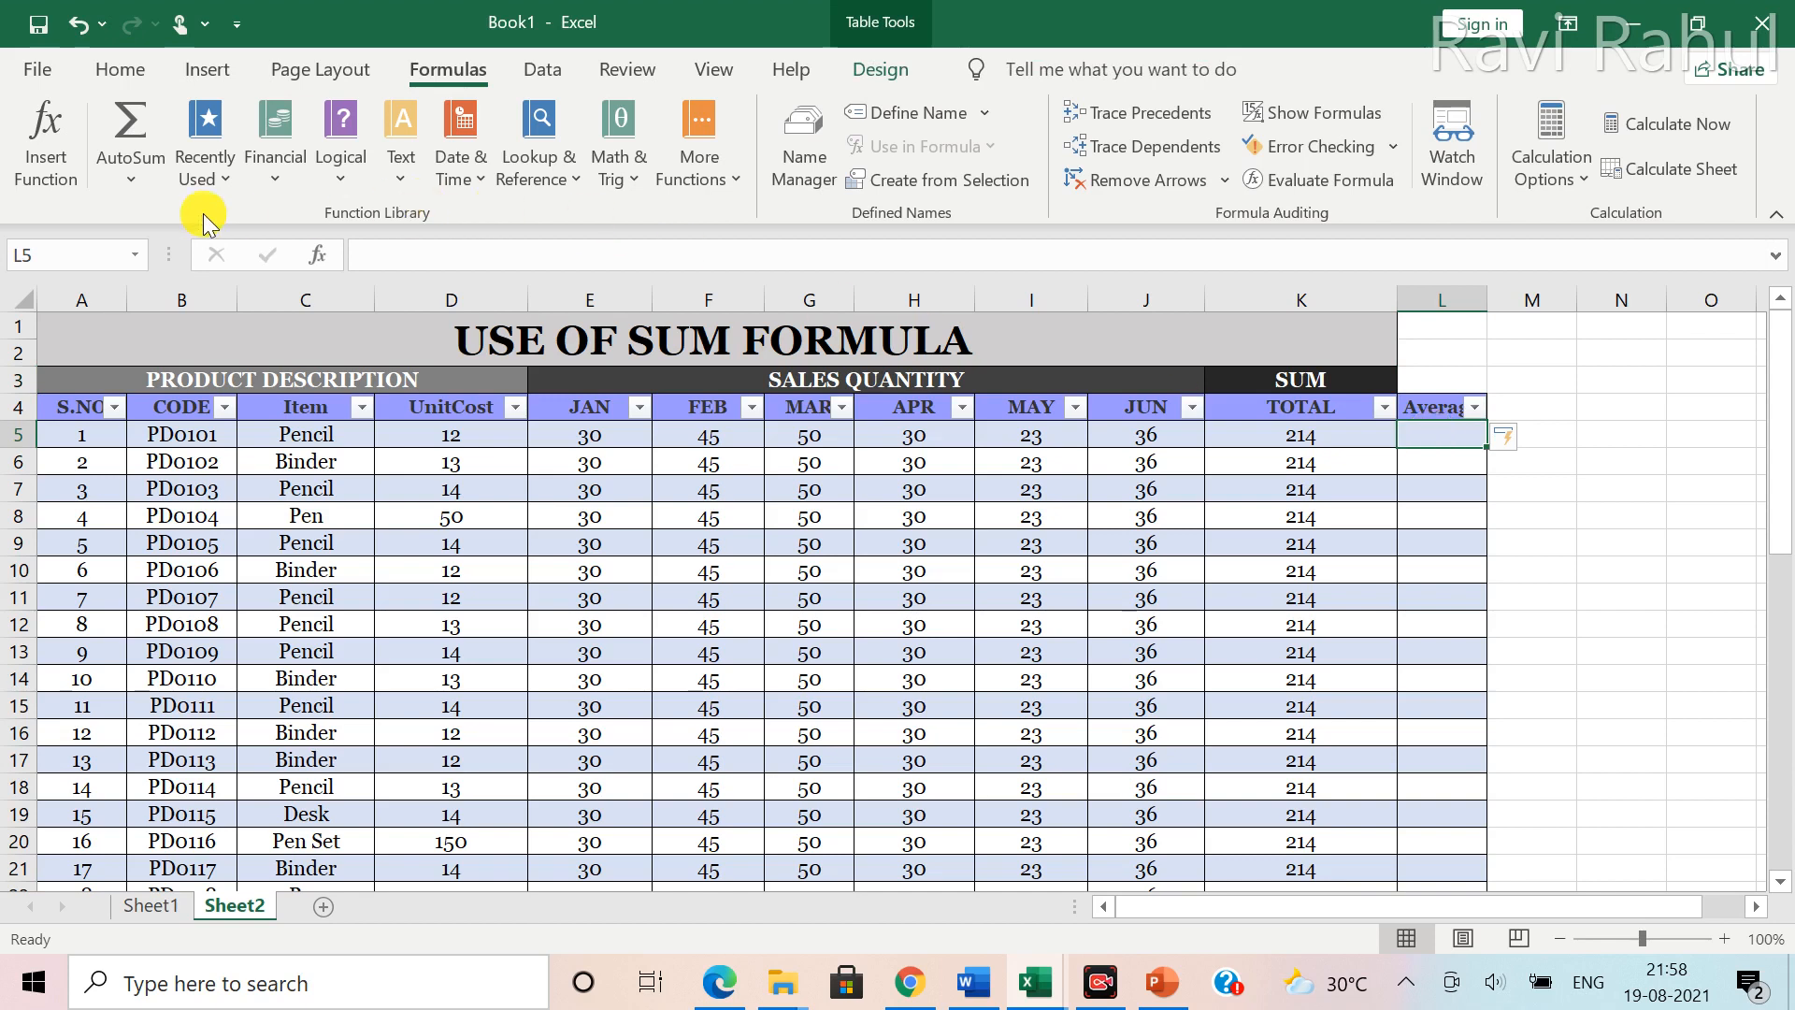
left_click(130, 177)
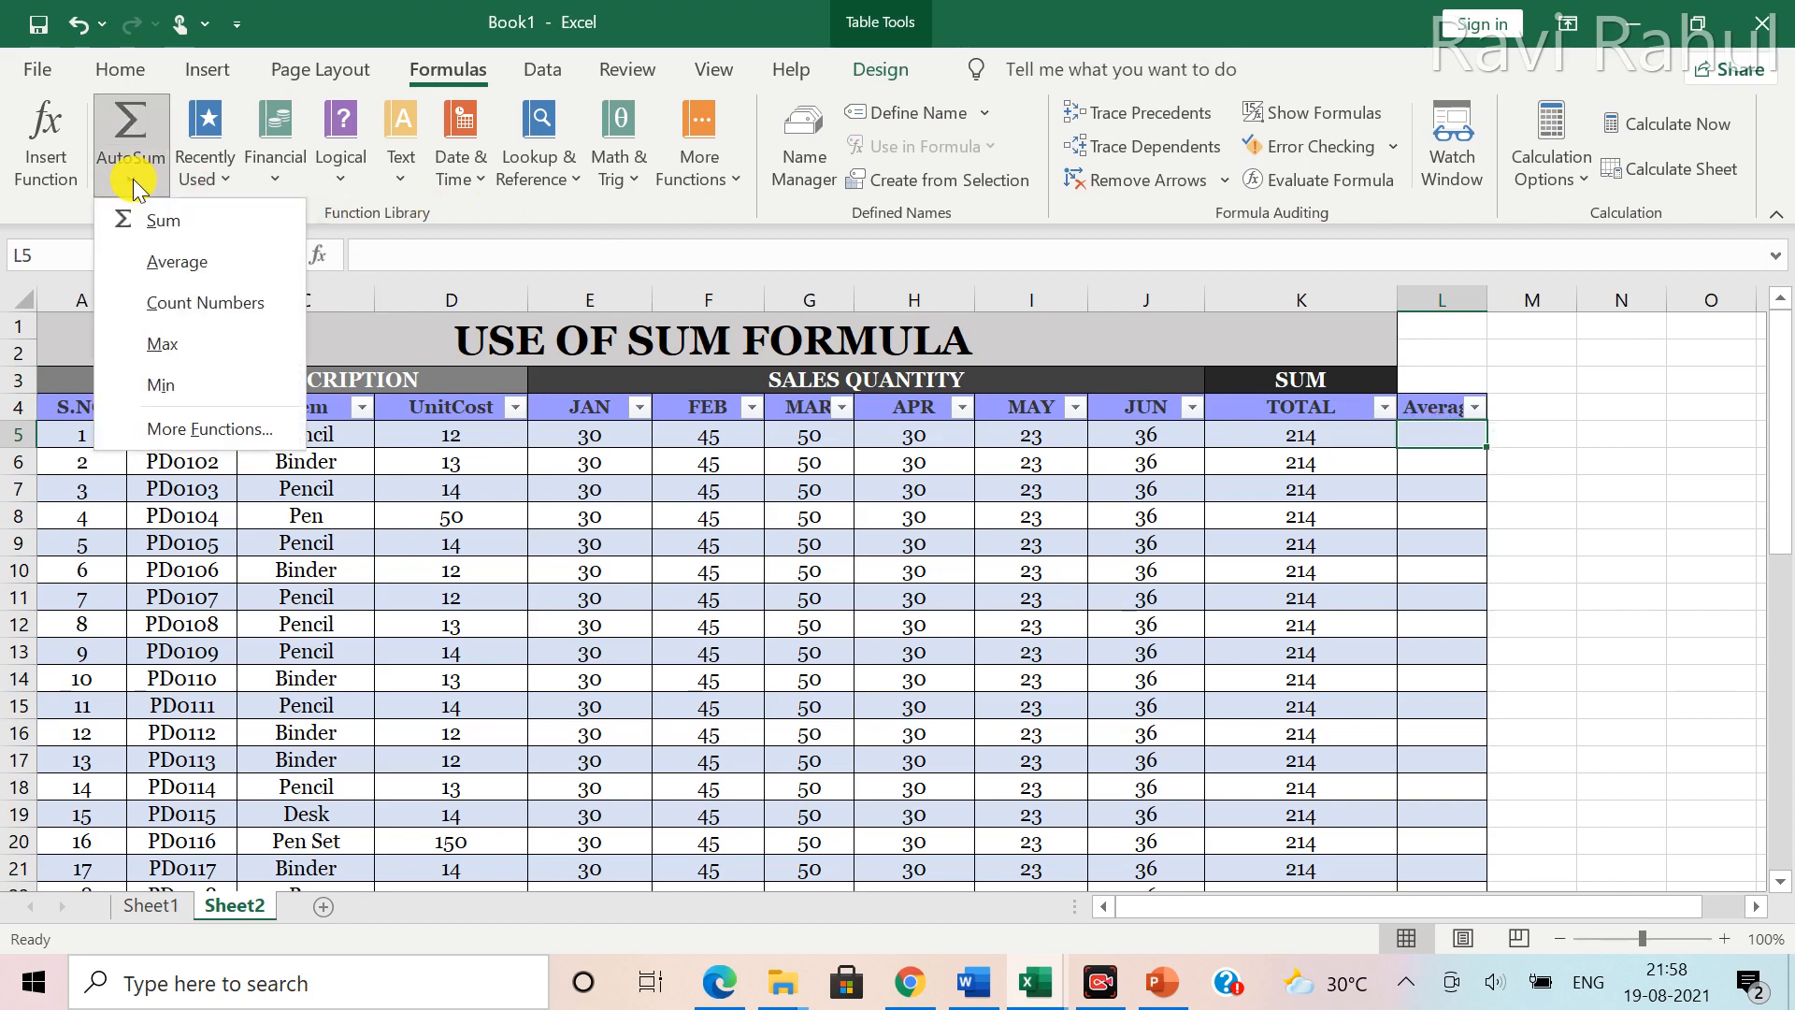
left_click(178, 264)
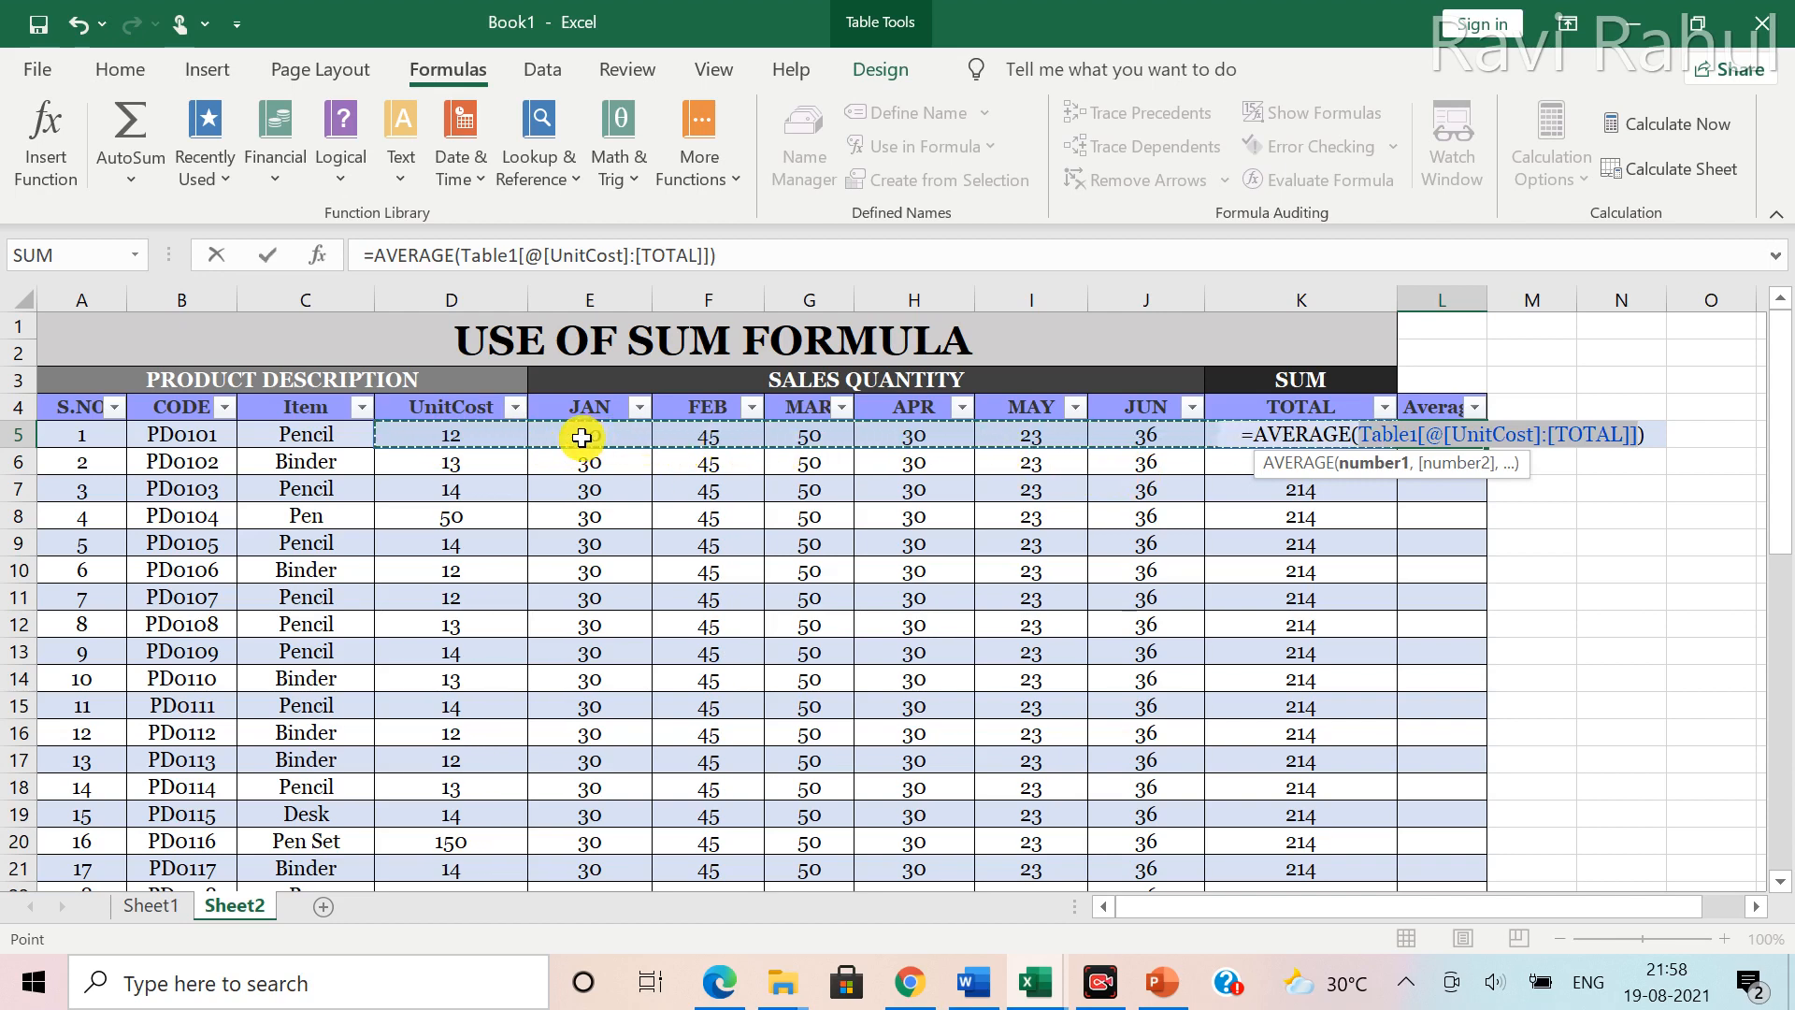
left_click_drag(576, 437, 1118, 439)
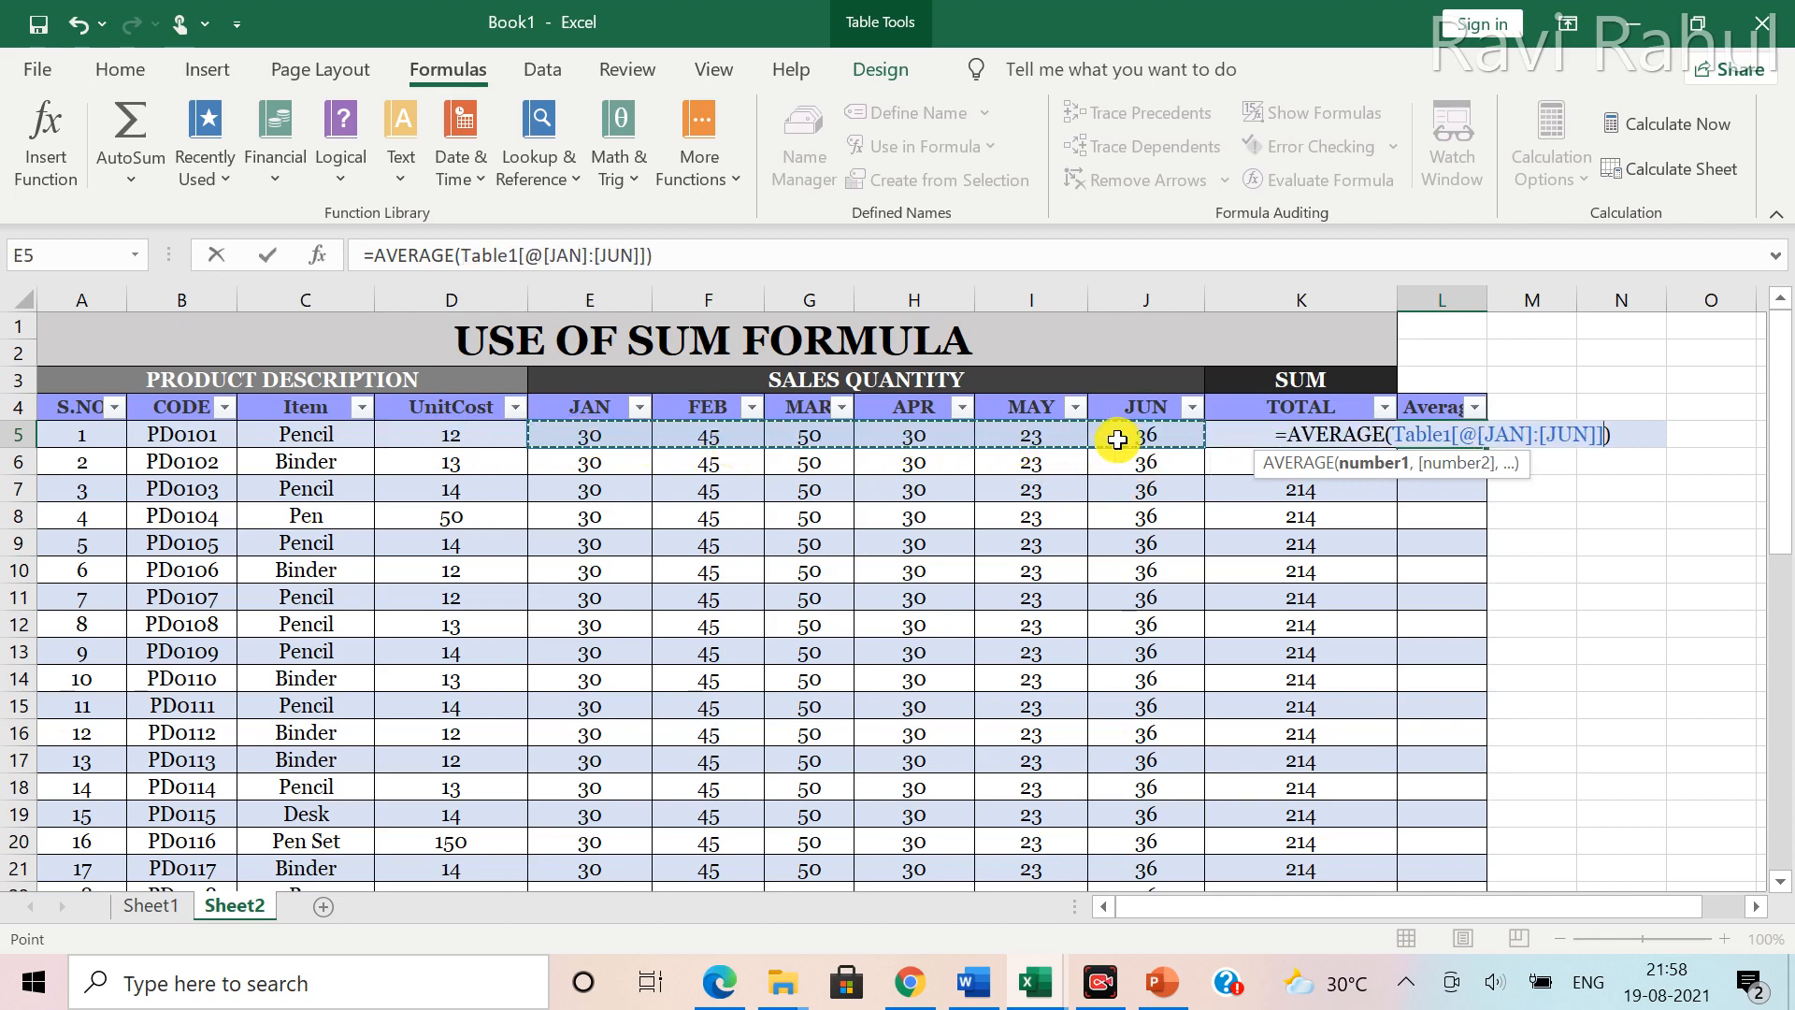
key("Return")
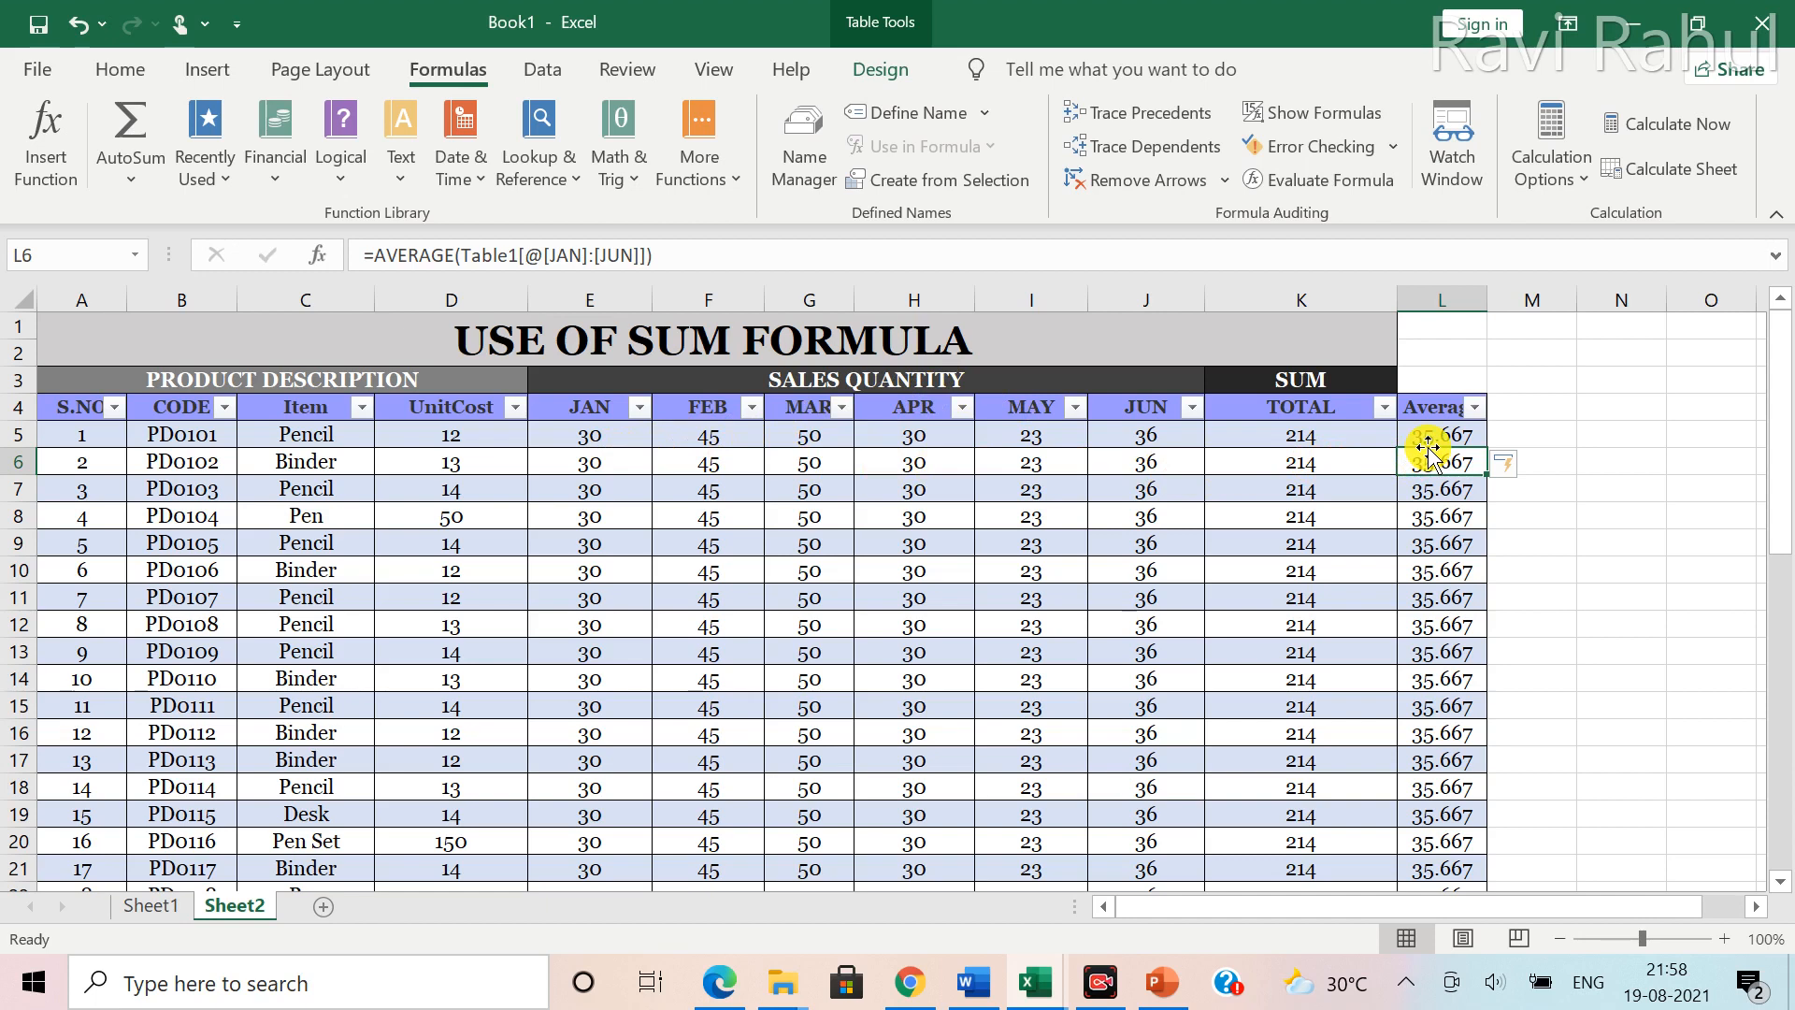
Add a new table column beside Average by entering the heading COUNT in M4, and select its first data cell M5
left_click(133, 183)
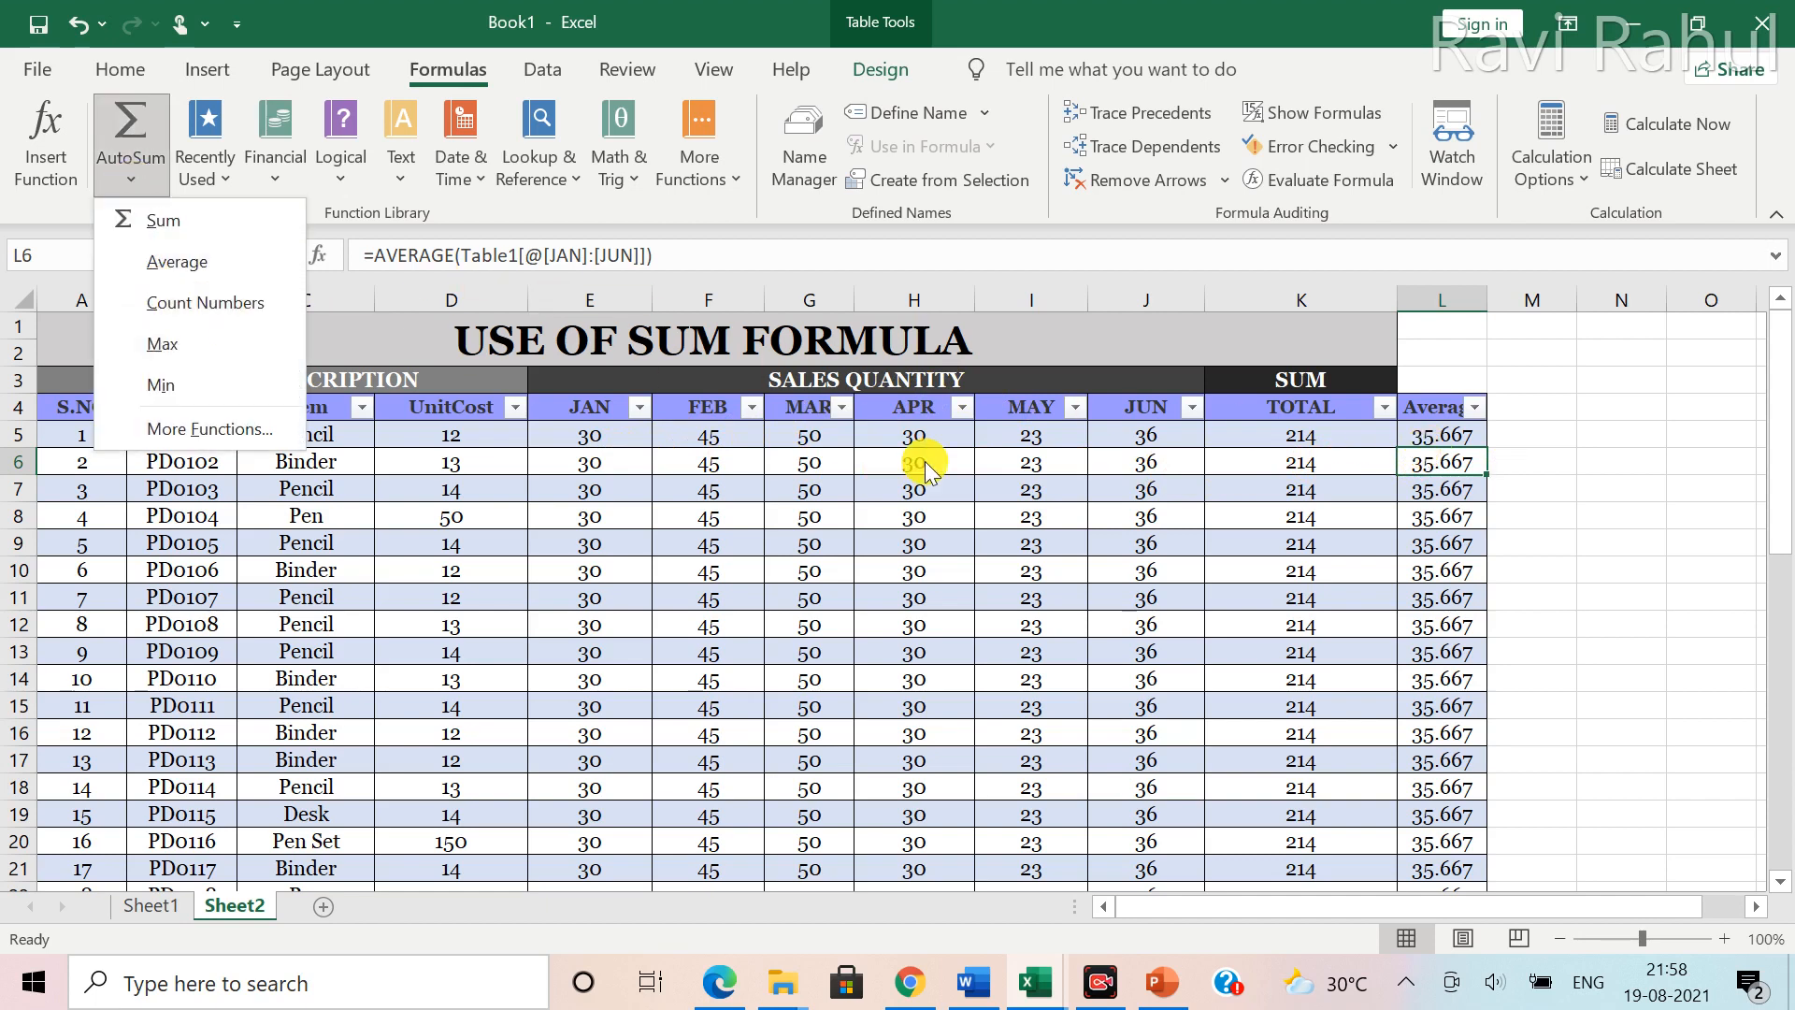
left_click(1415, 441)
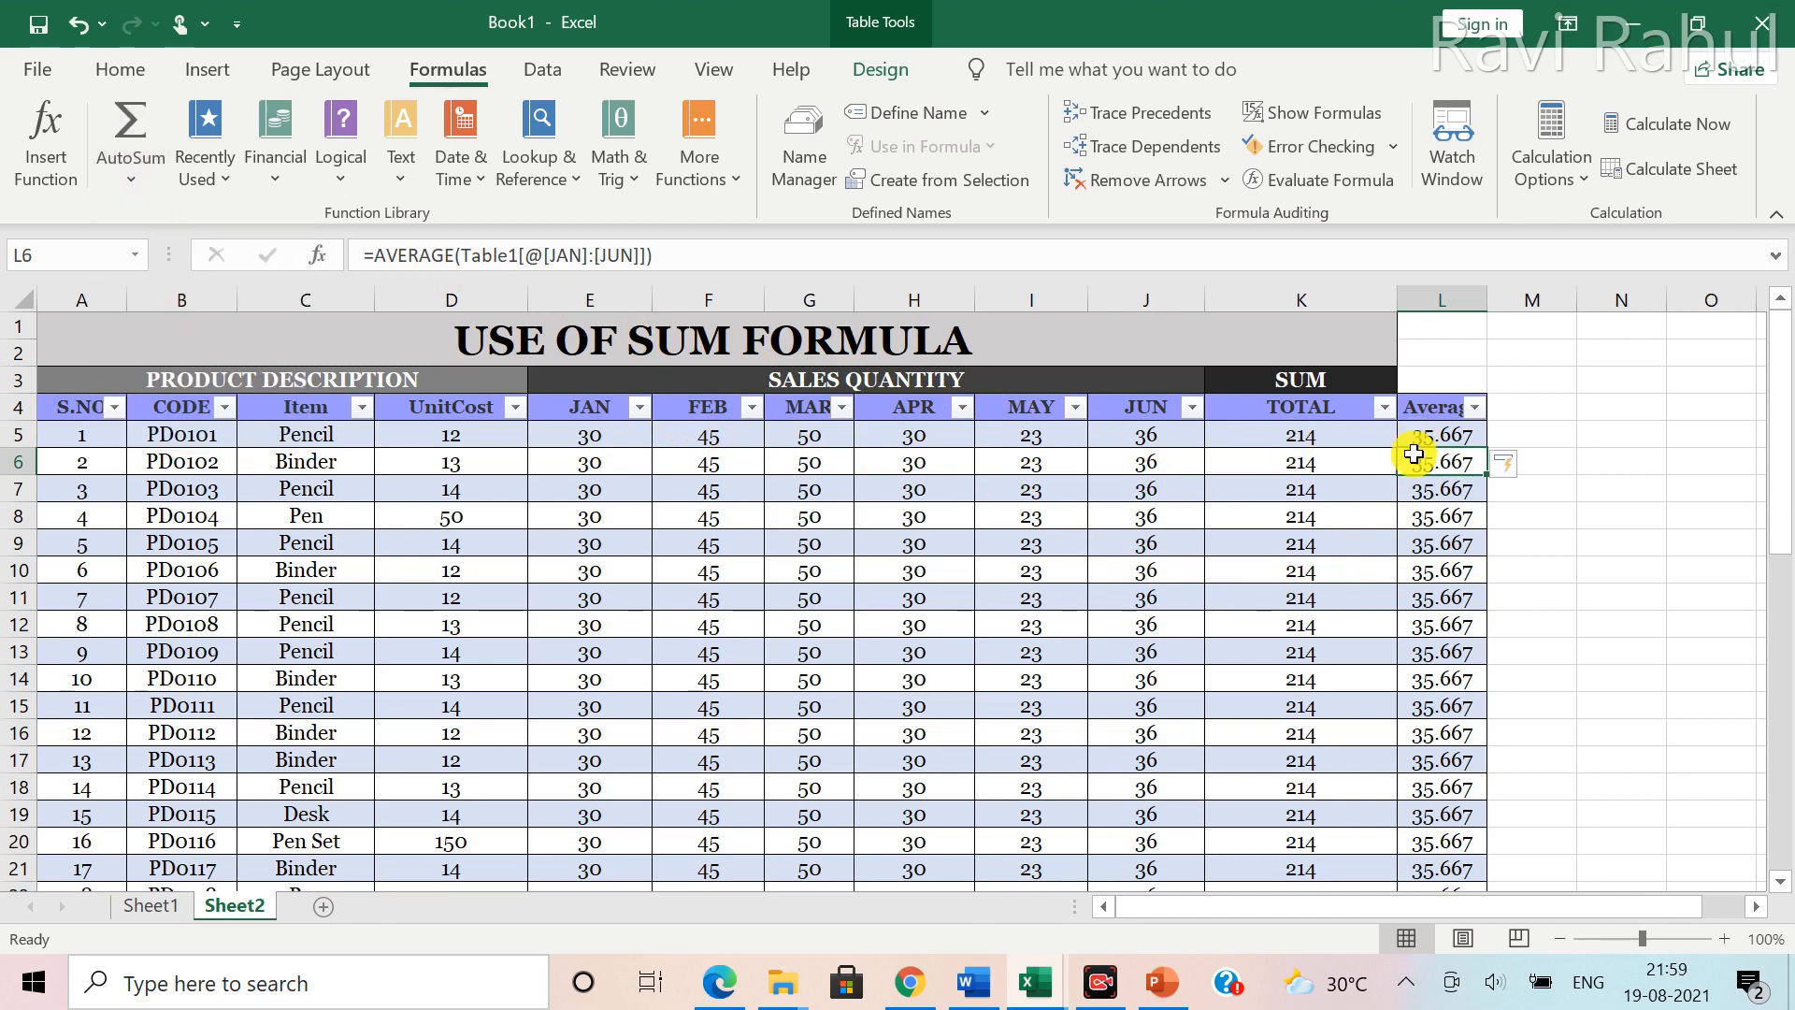
key("Up")
key("Right")
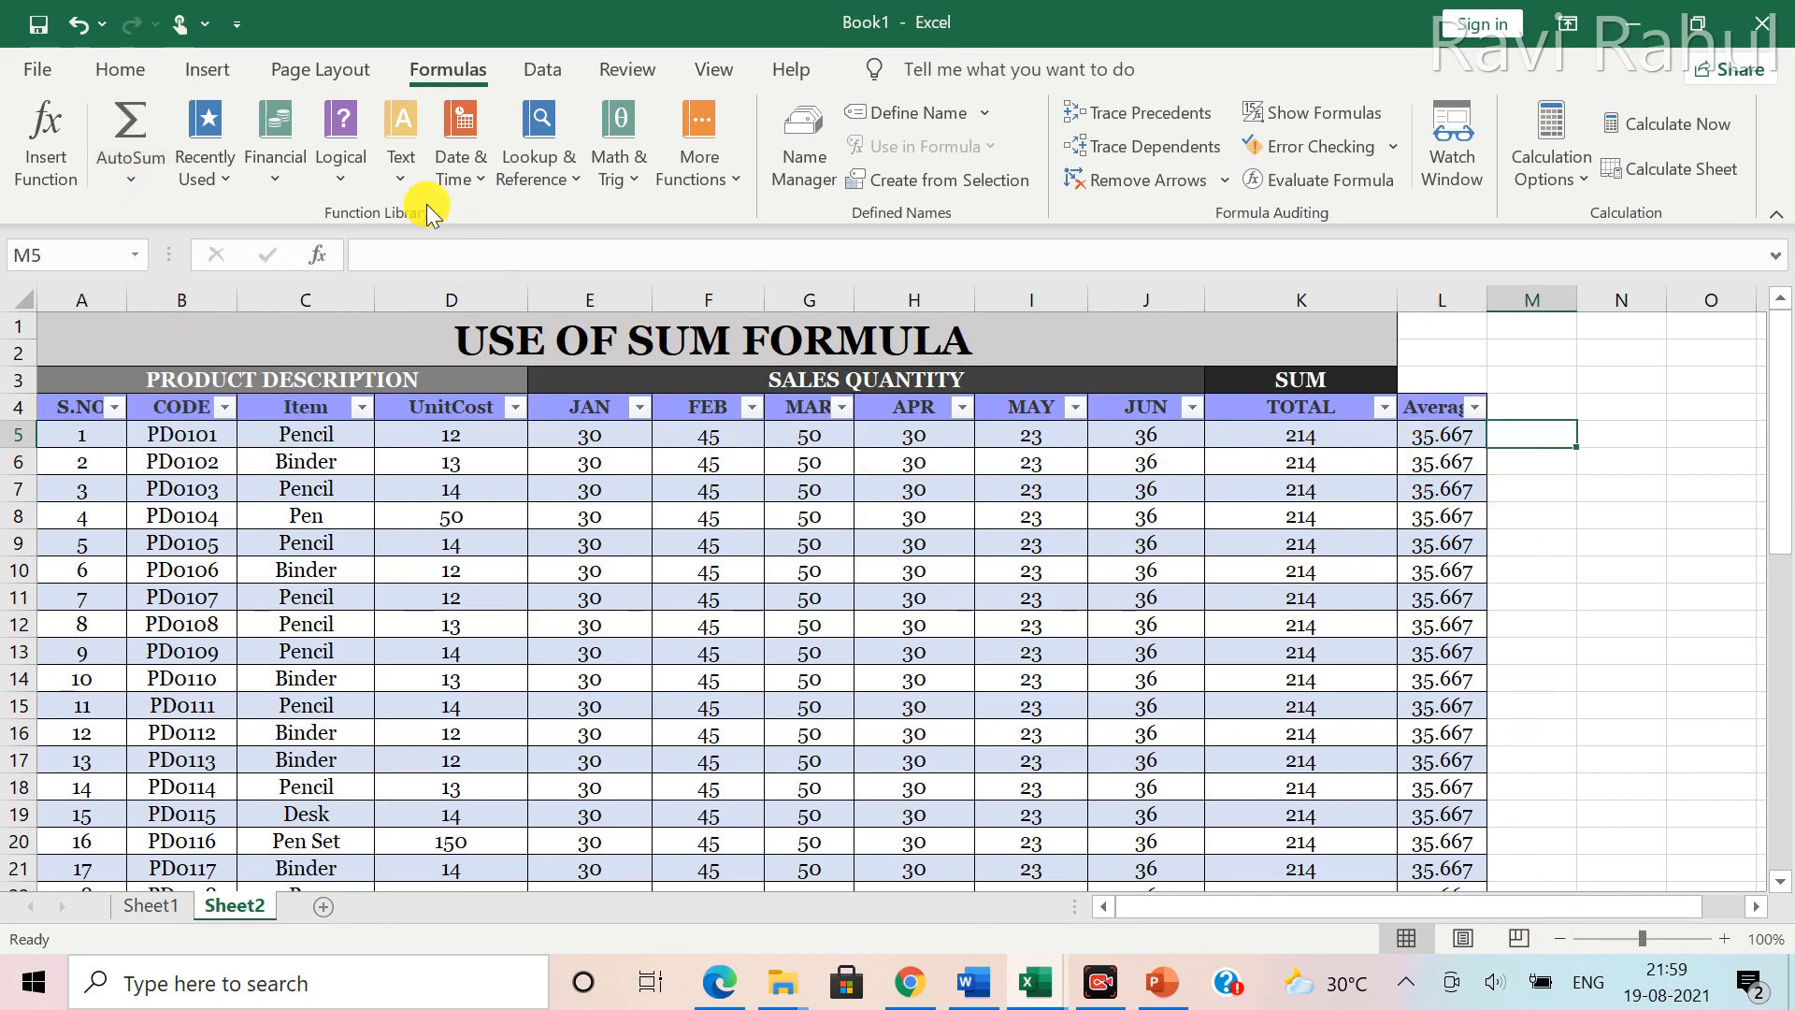
left_click(142, 183)
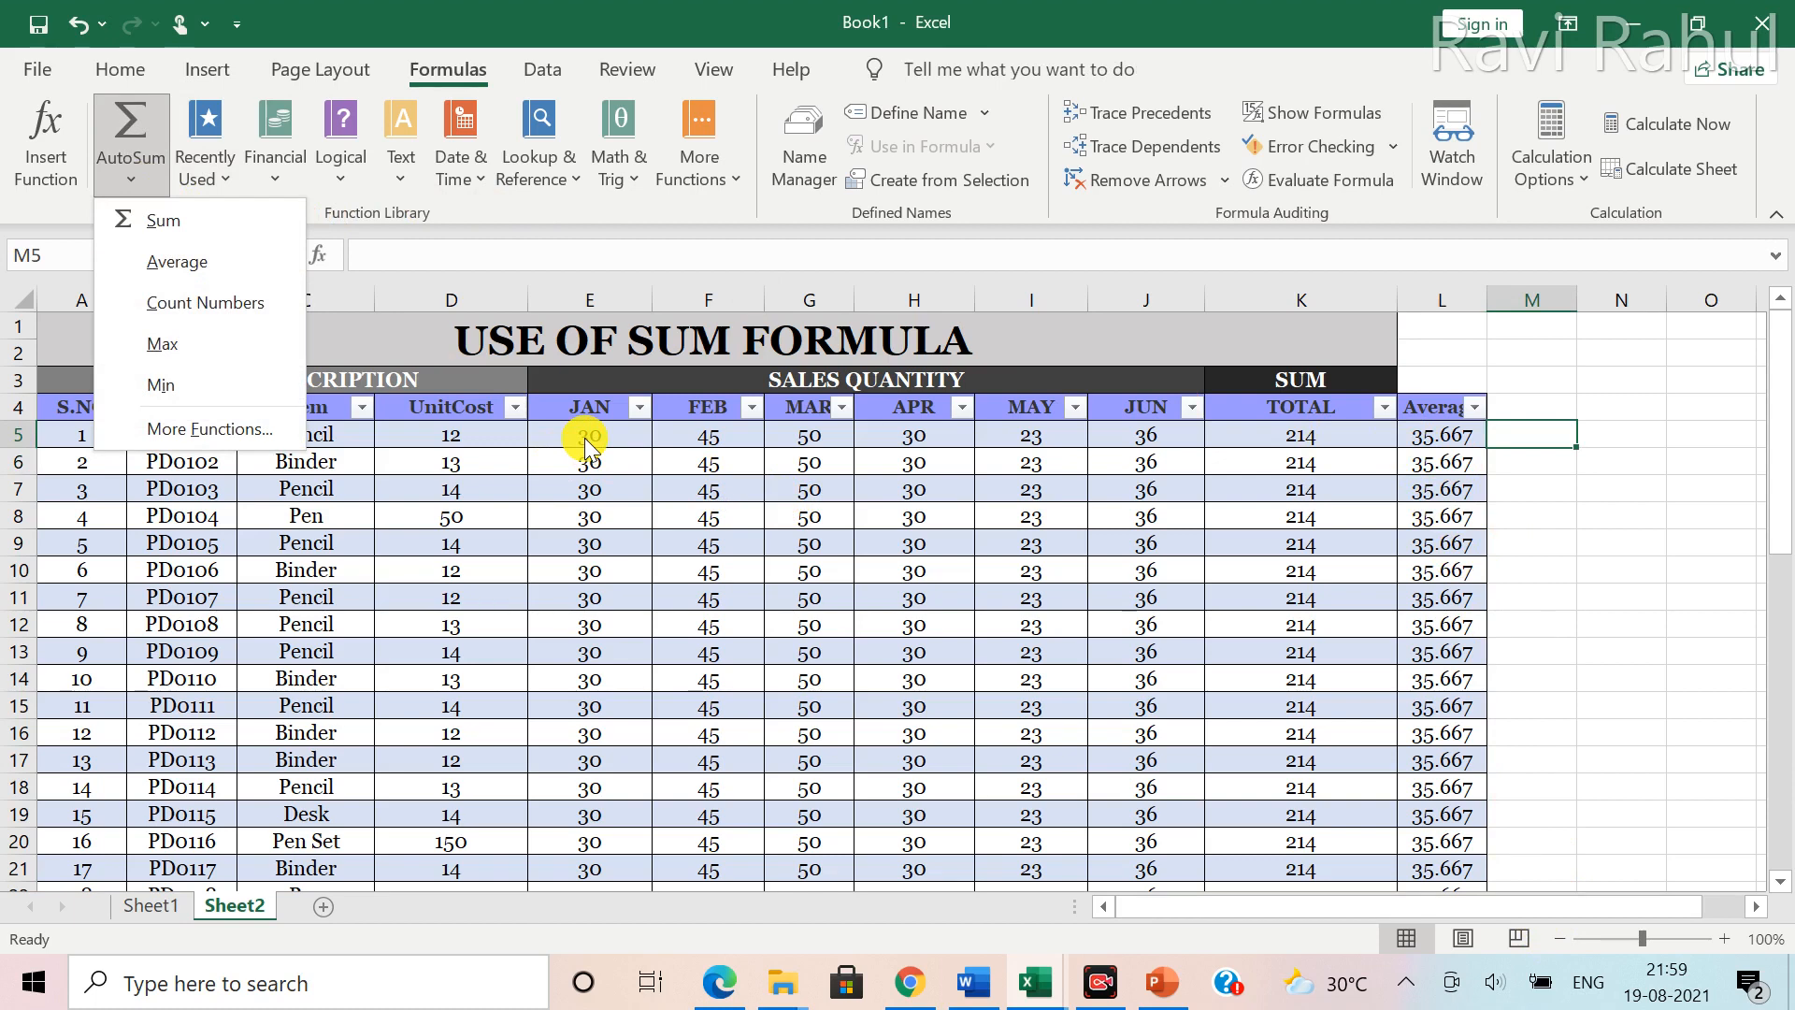
left_click(1535, 405)
left_click(1535, 405)
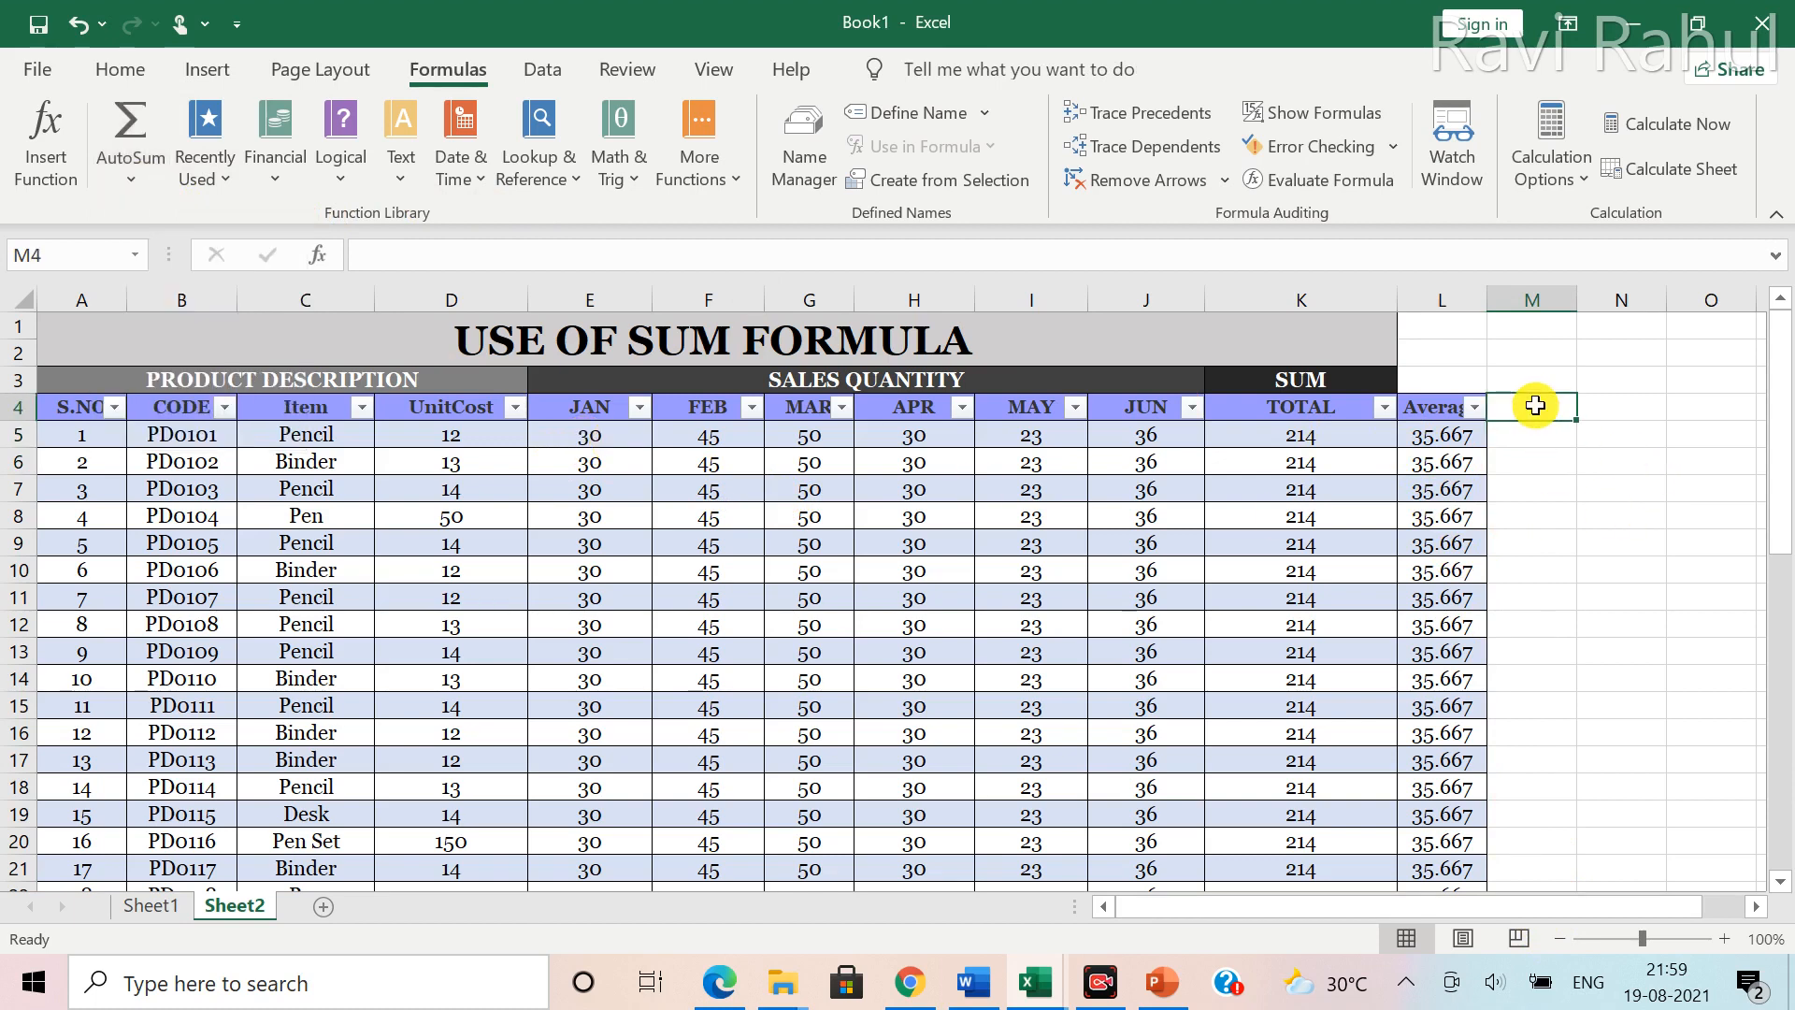
type("COUNT")
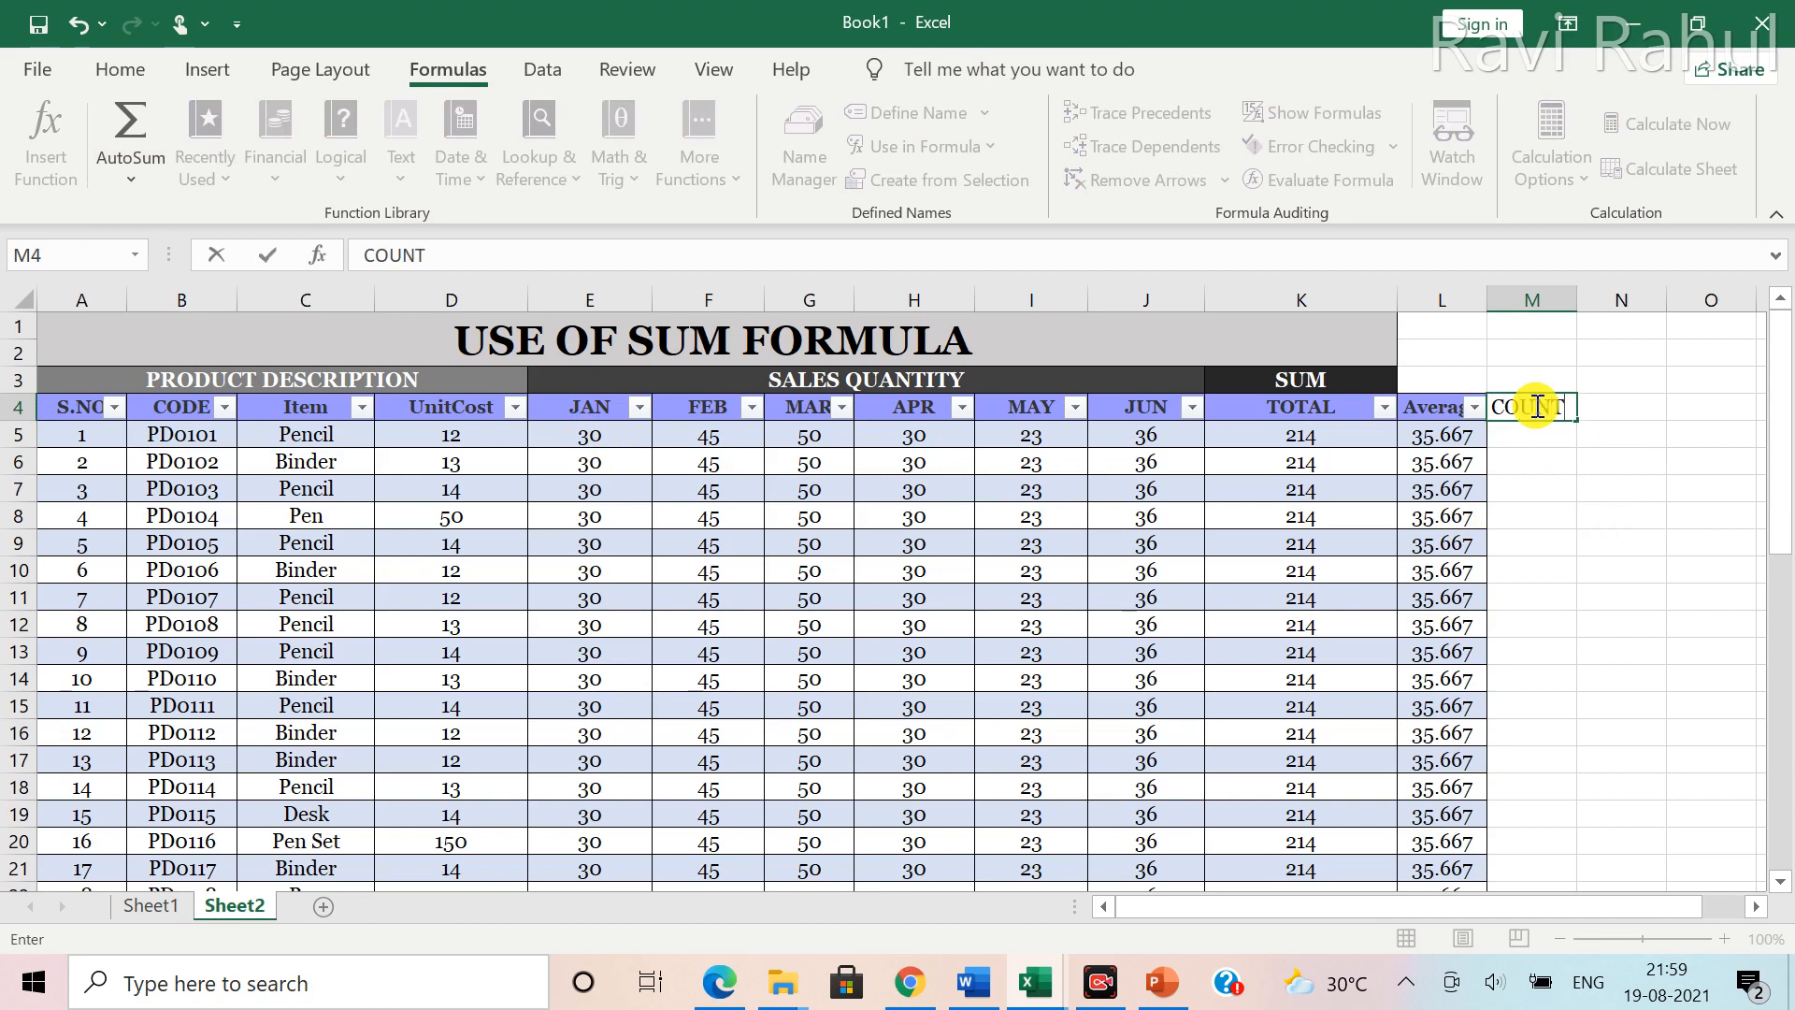
left_click(1522, 435)
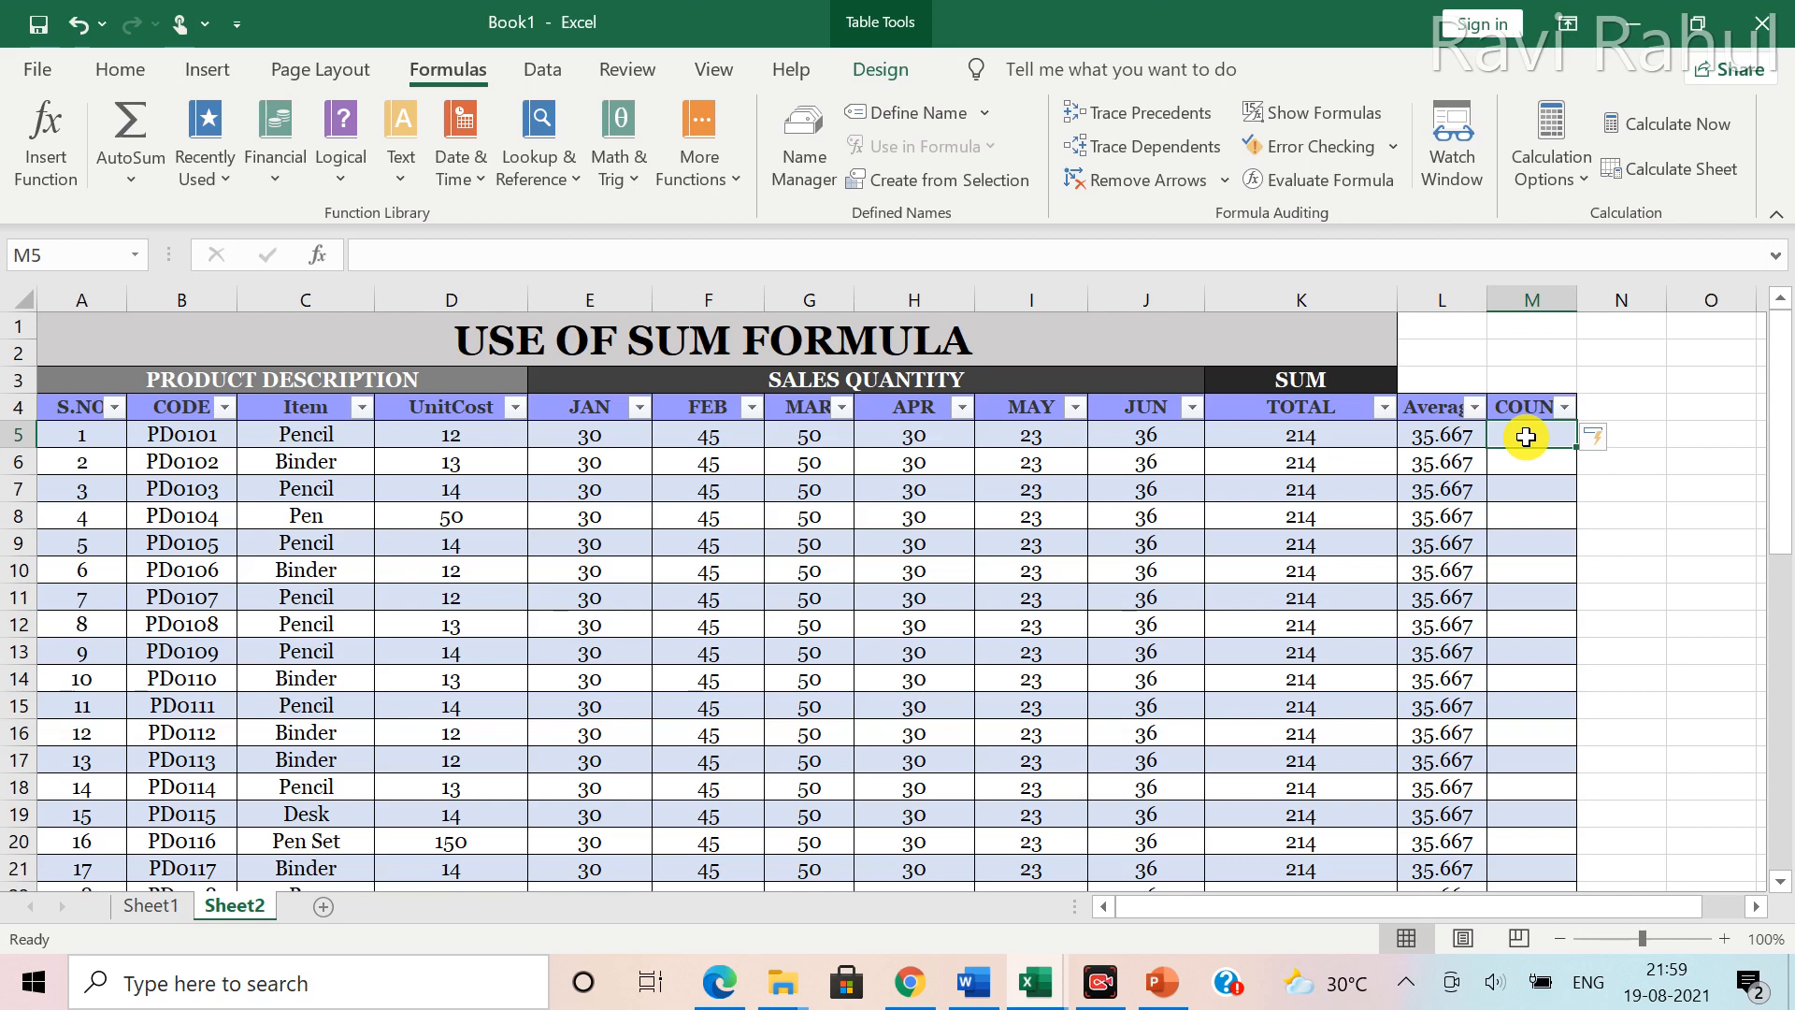
Count the January to June quantities in the COUNT column with the AutoSum formula =COUNT(Table1[@[JAN]:[JUN]]) in M5
left_click(129, 182)
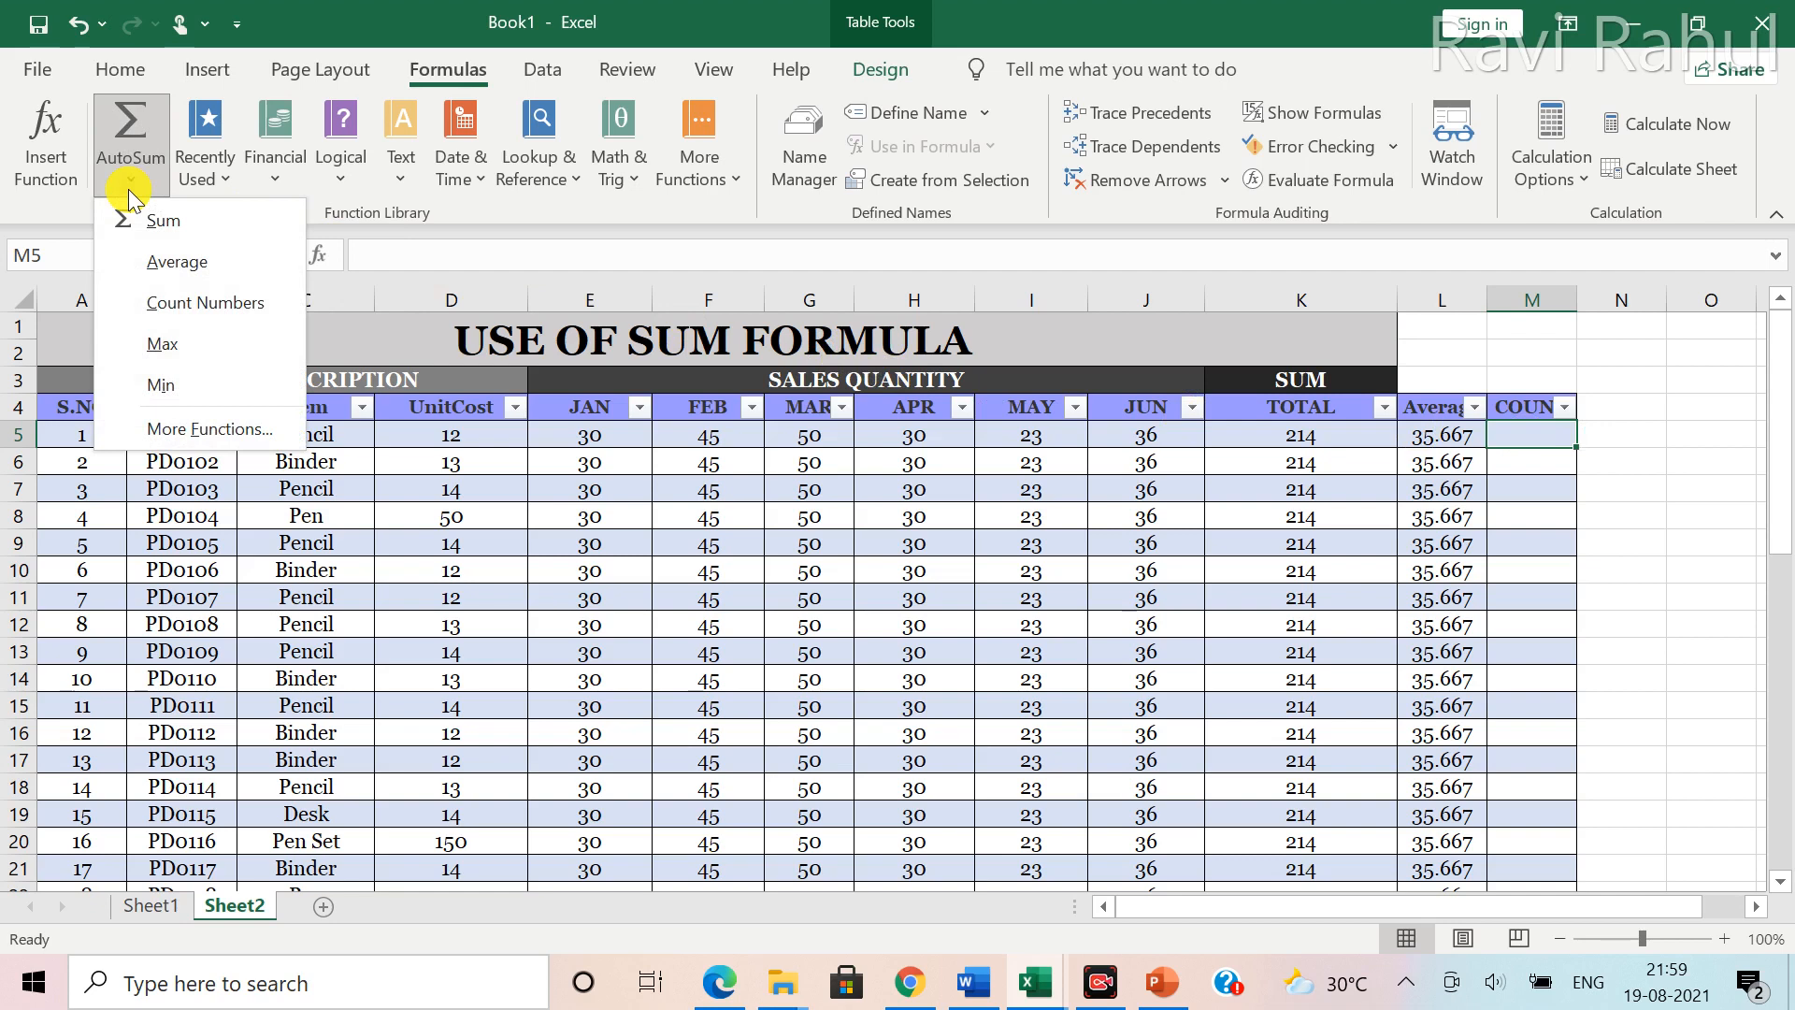
left_click(154, 309)
left_click_drag(586, 434, 1148, 438)
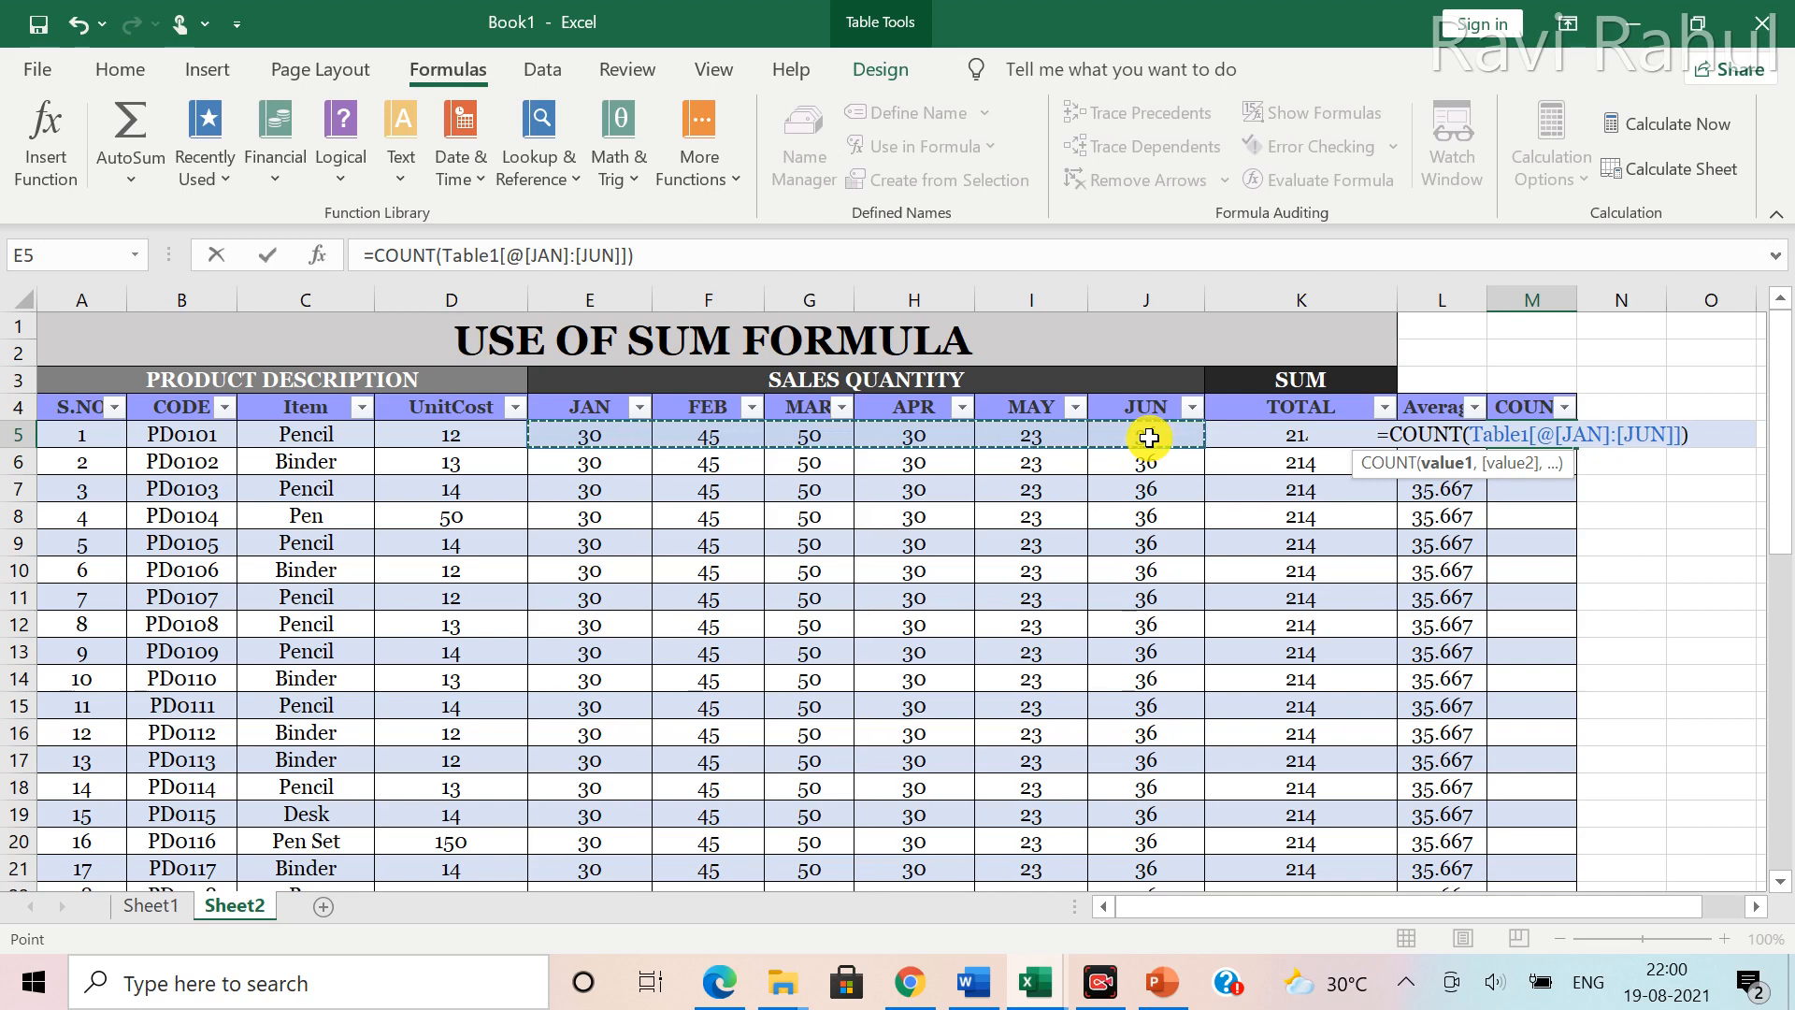
key("Return")
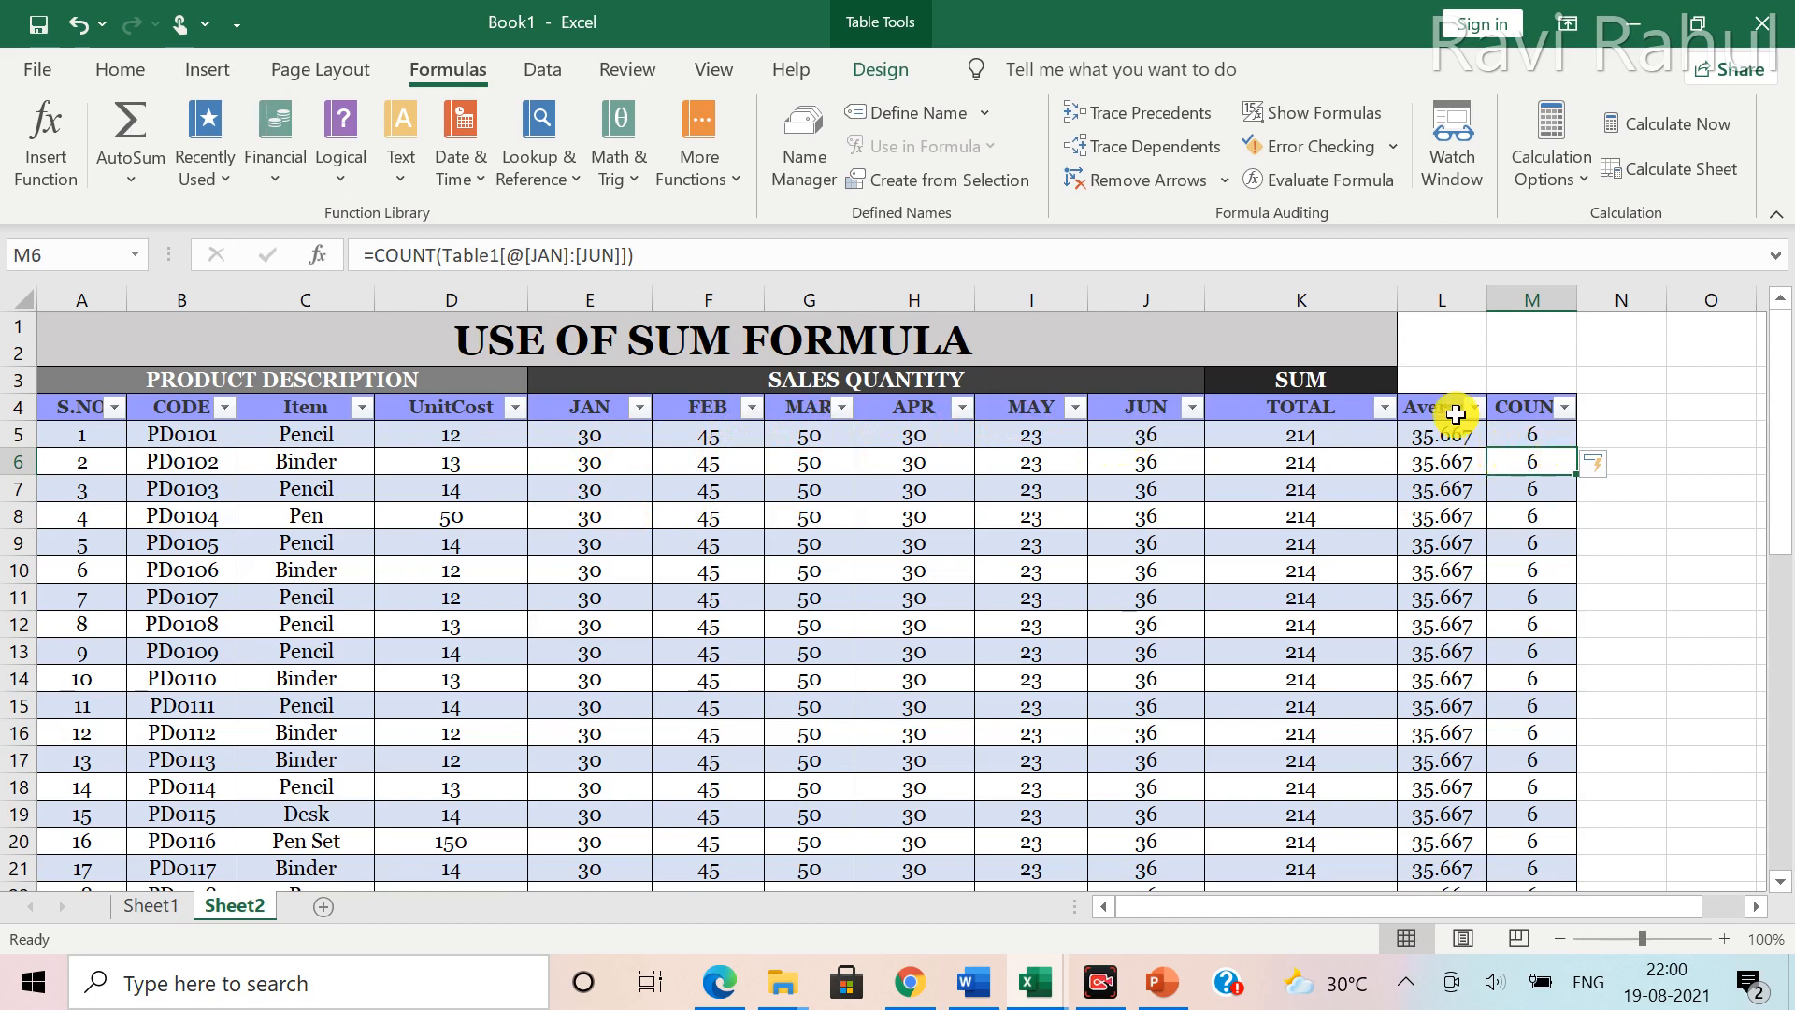
left_click(138, 180)
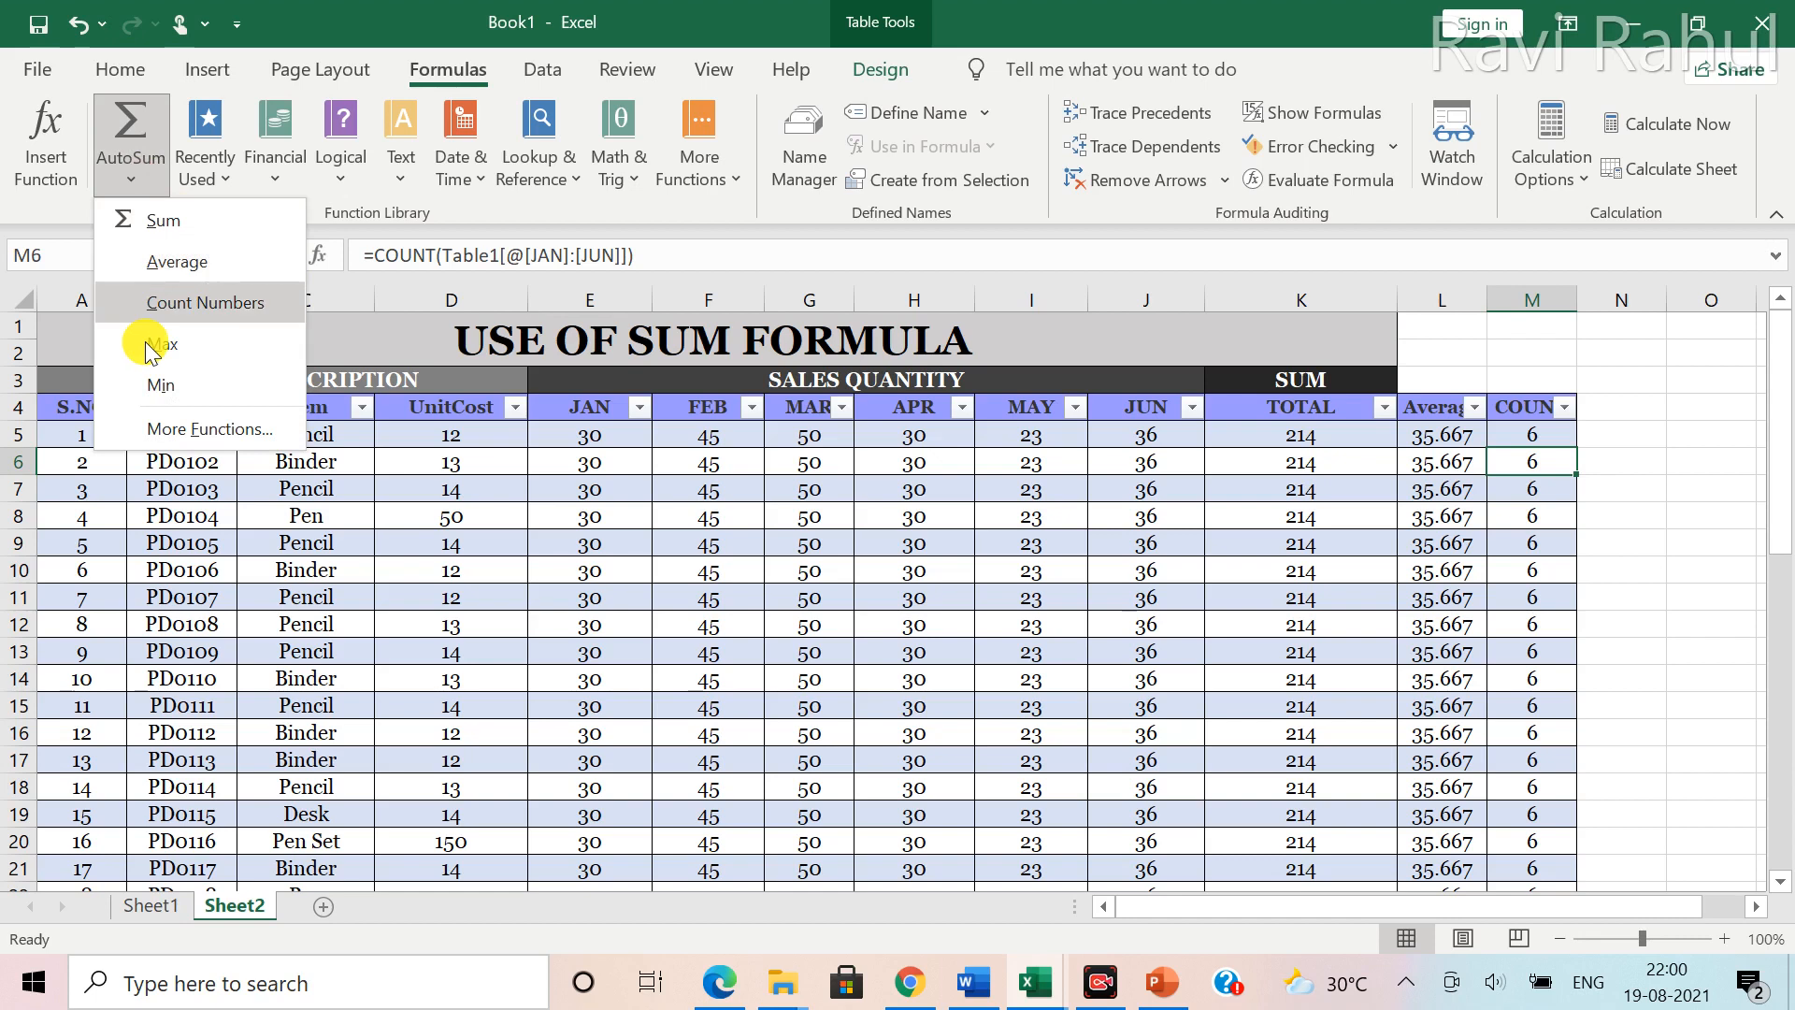
left_click(1560, 441)
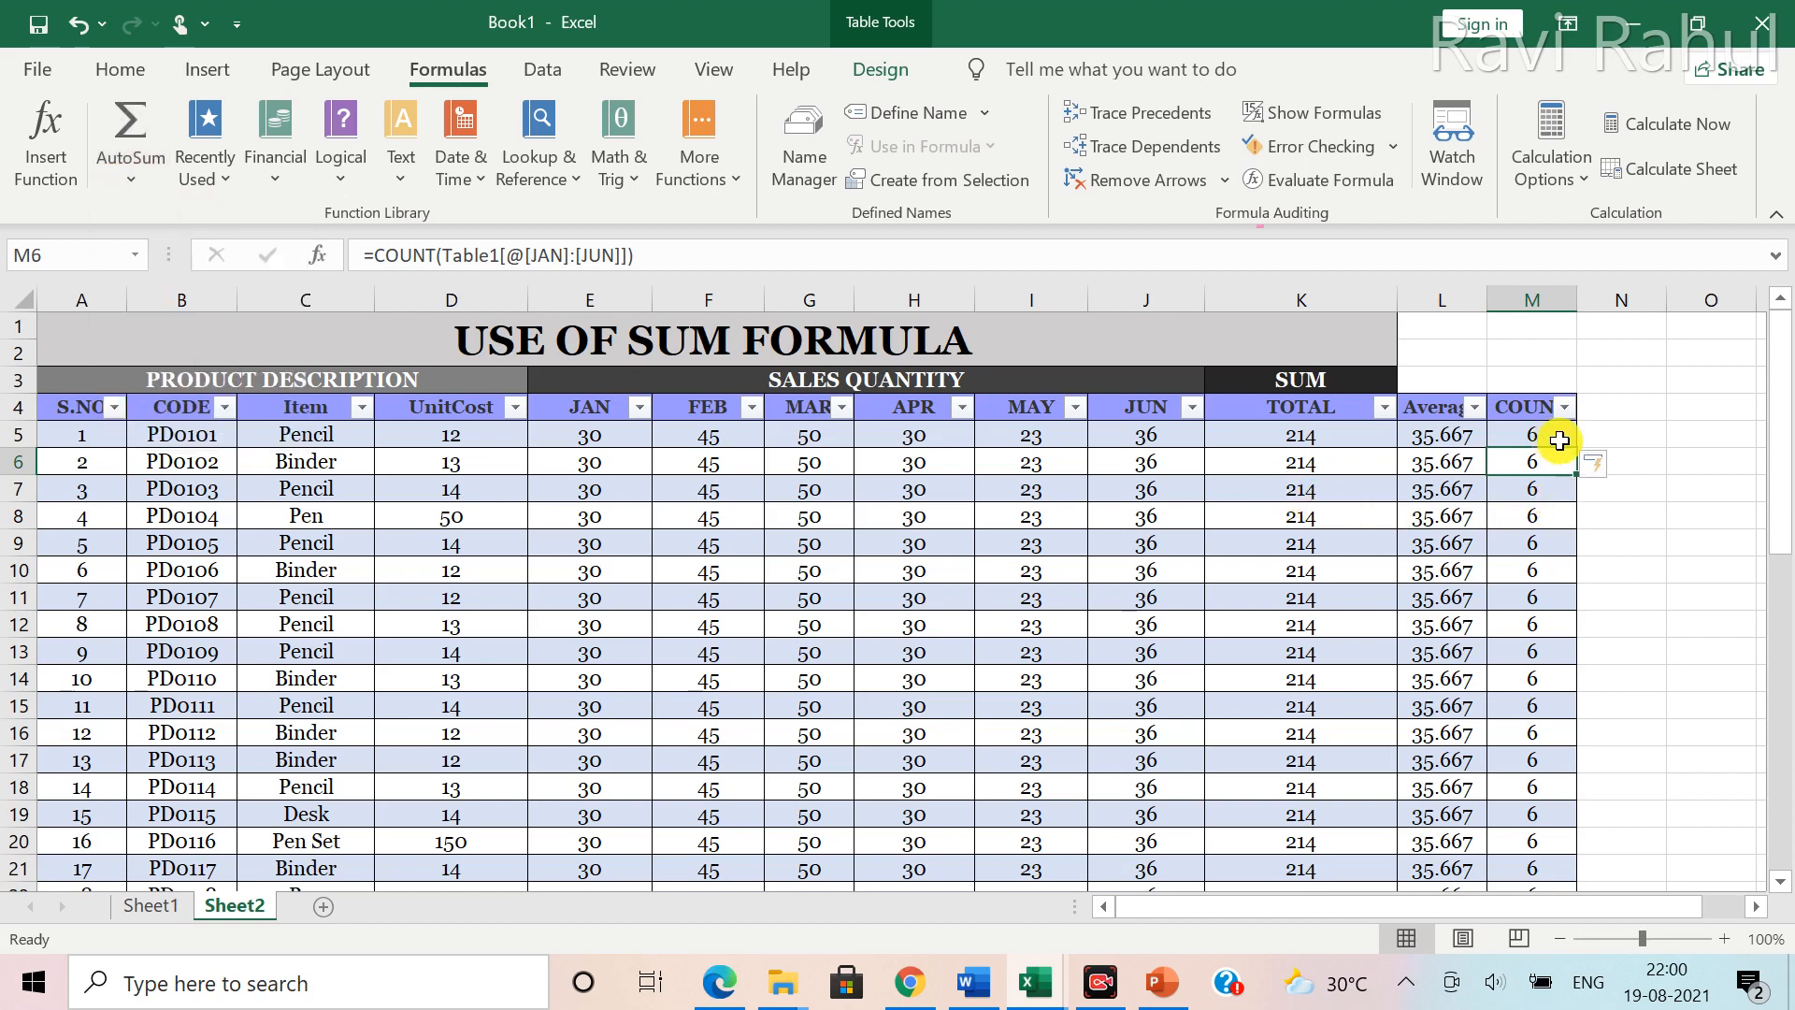
left_click(1600, 434)
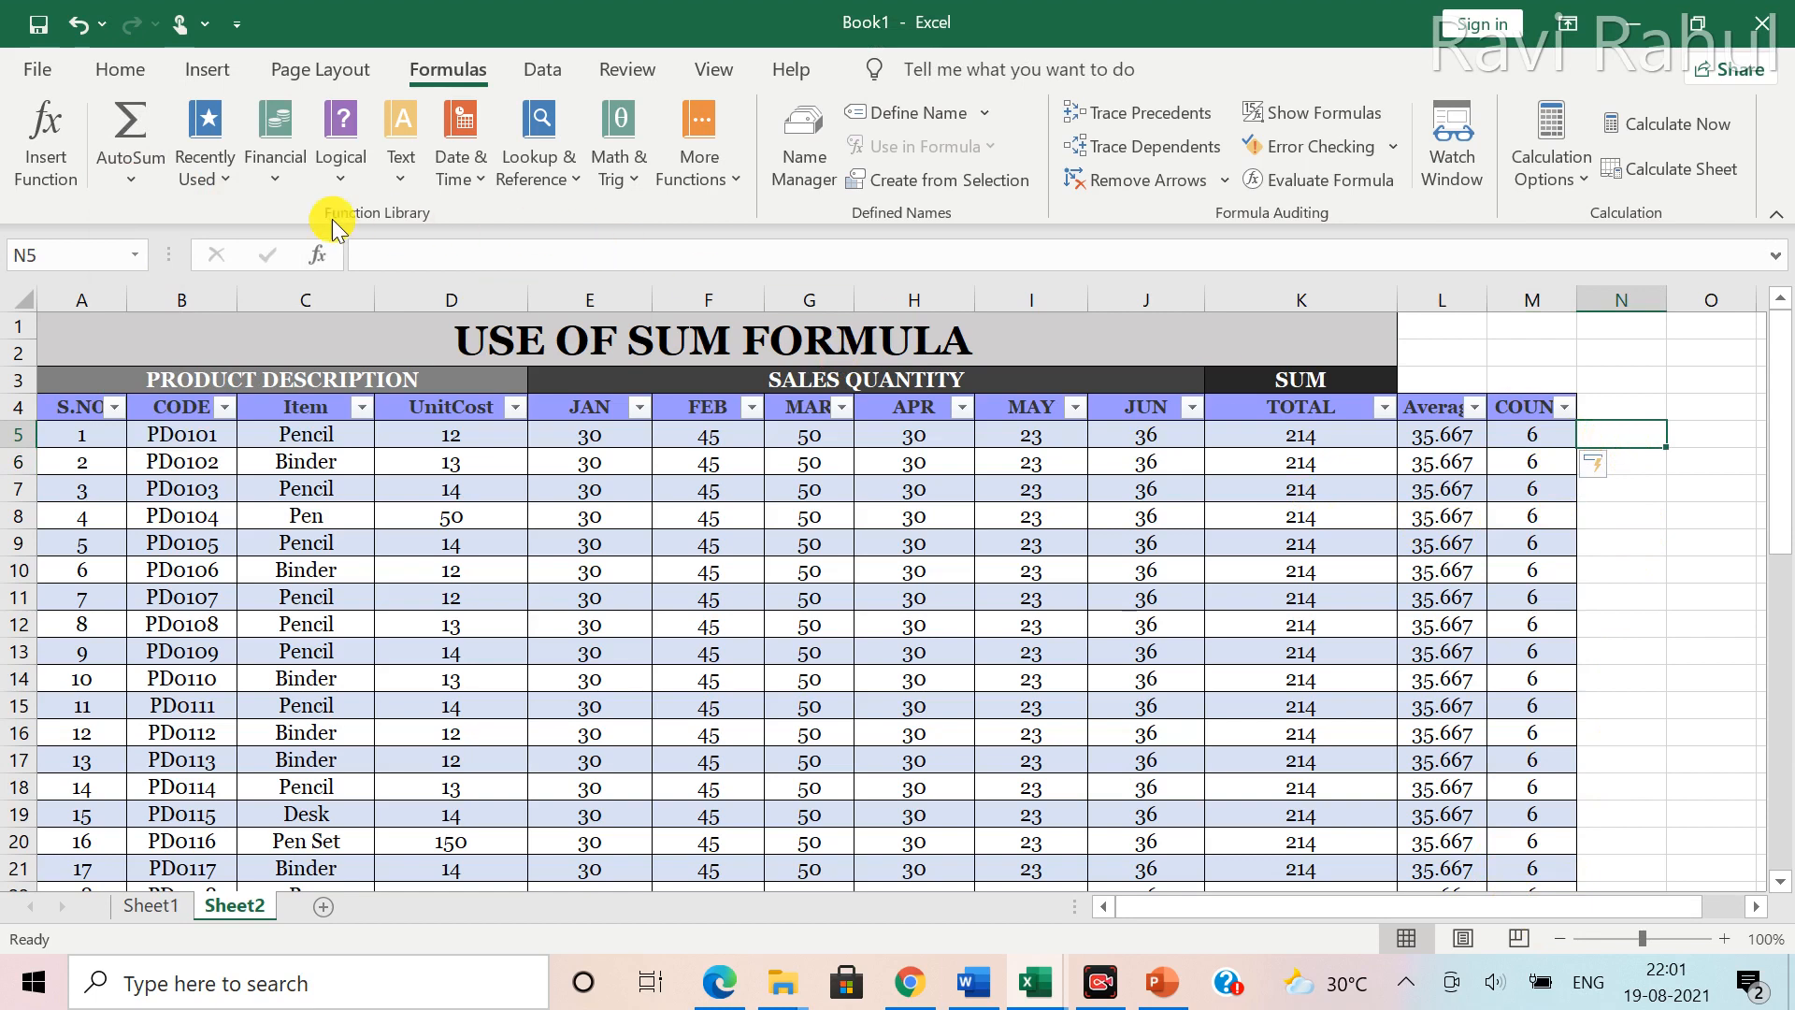
left_click(136, 177)
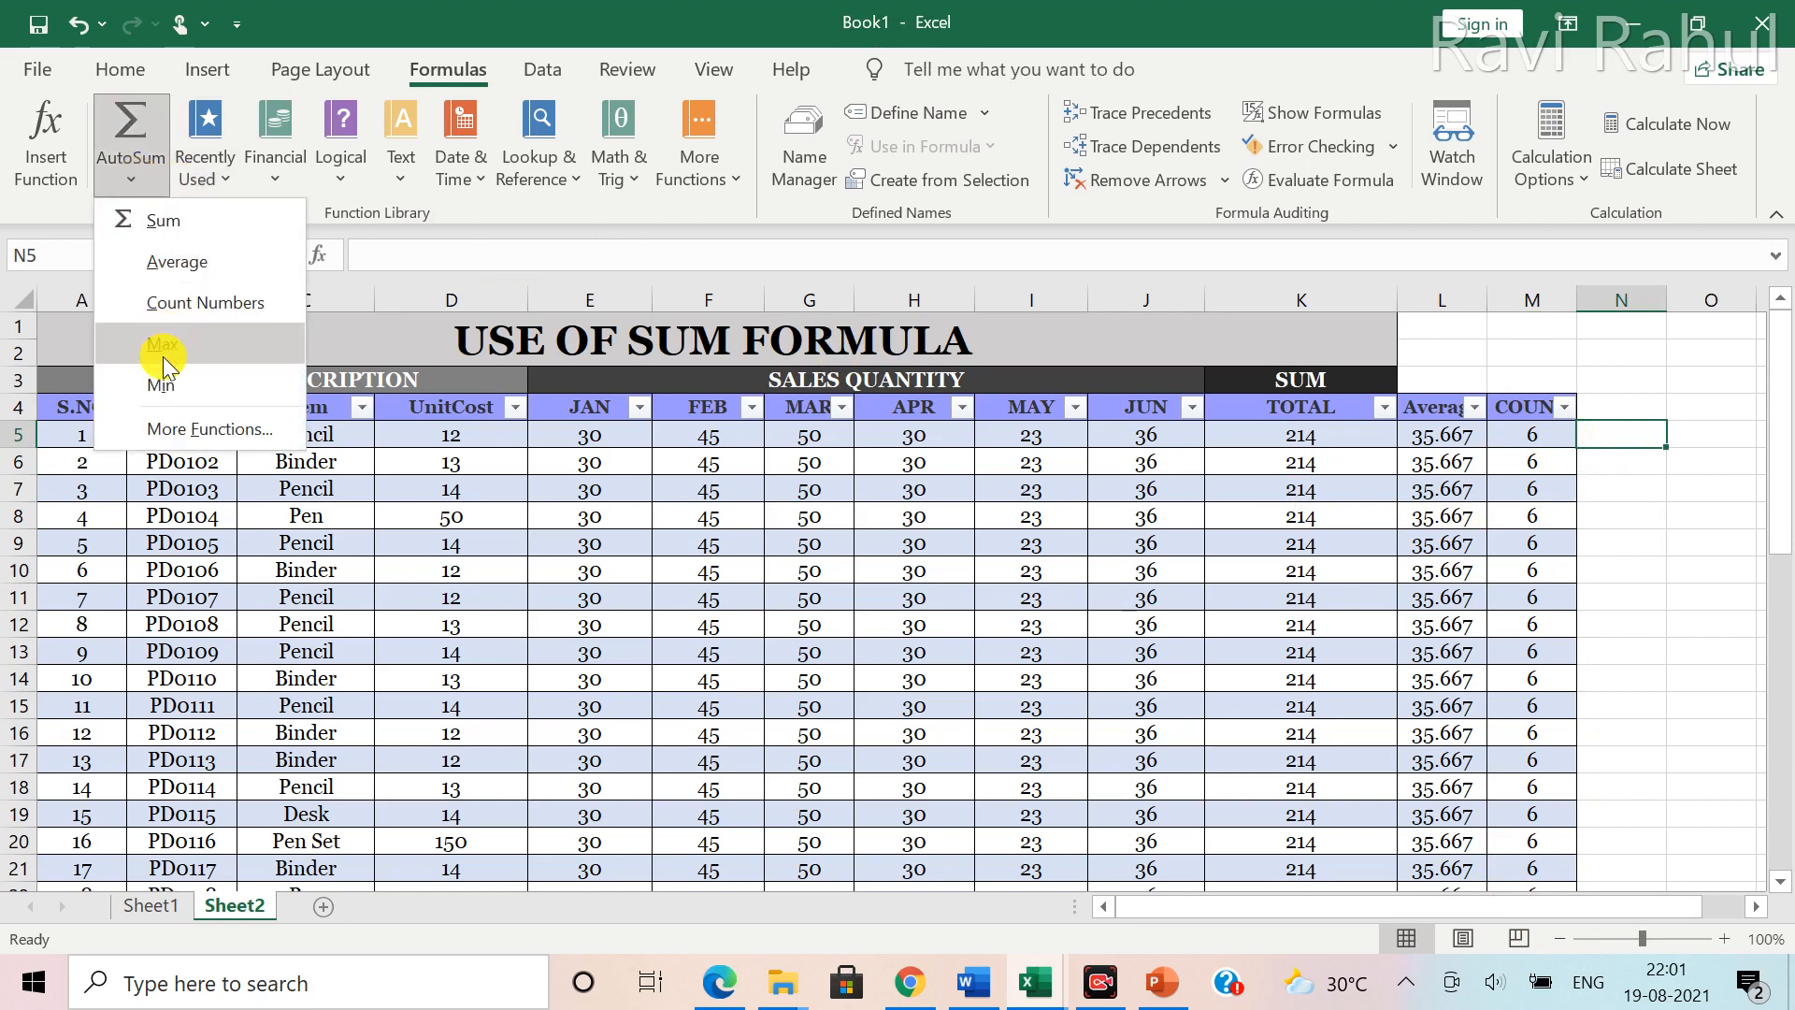
left_click(1630, 440)
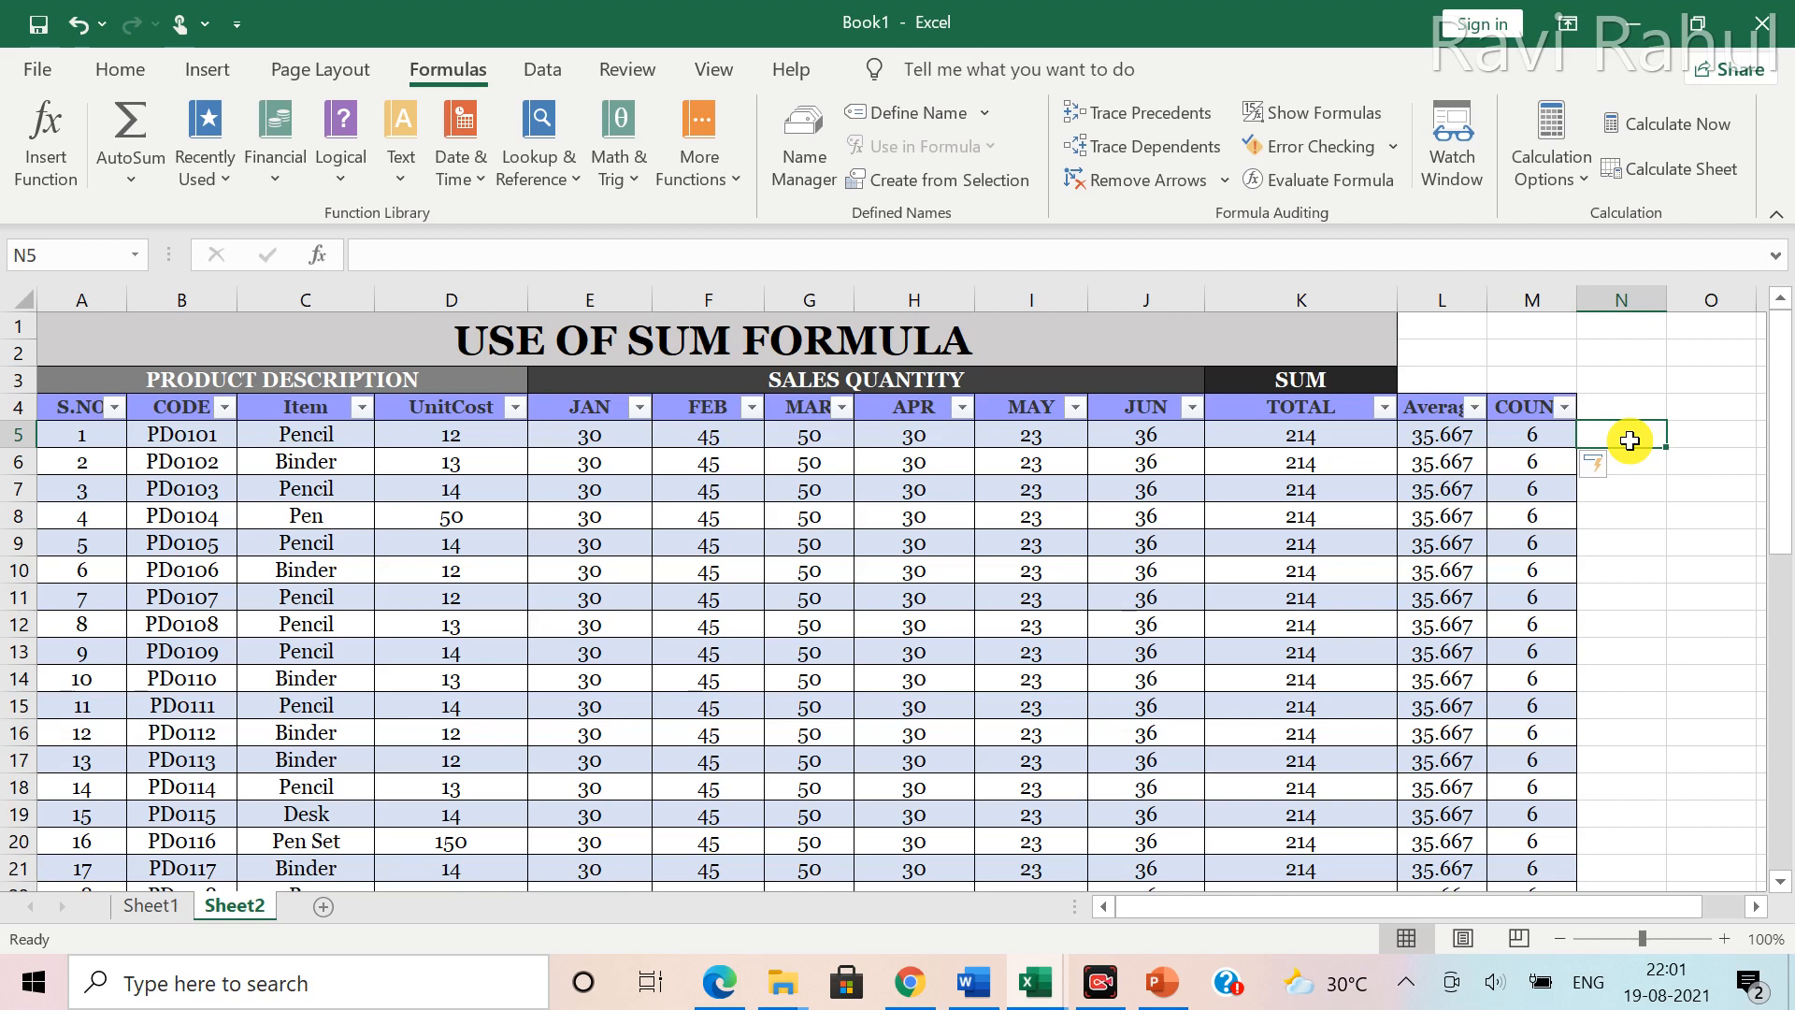
Add two new table columns beside COUNT by entering the headings MAX in N4 and MIN in O4
left_click(1612, 408)
type("MAX")
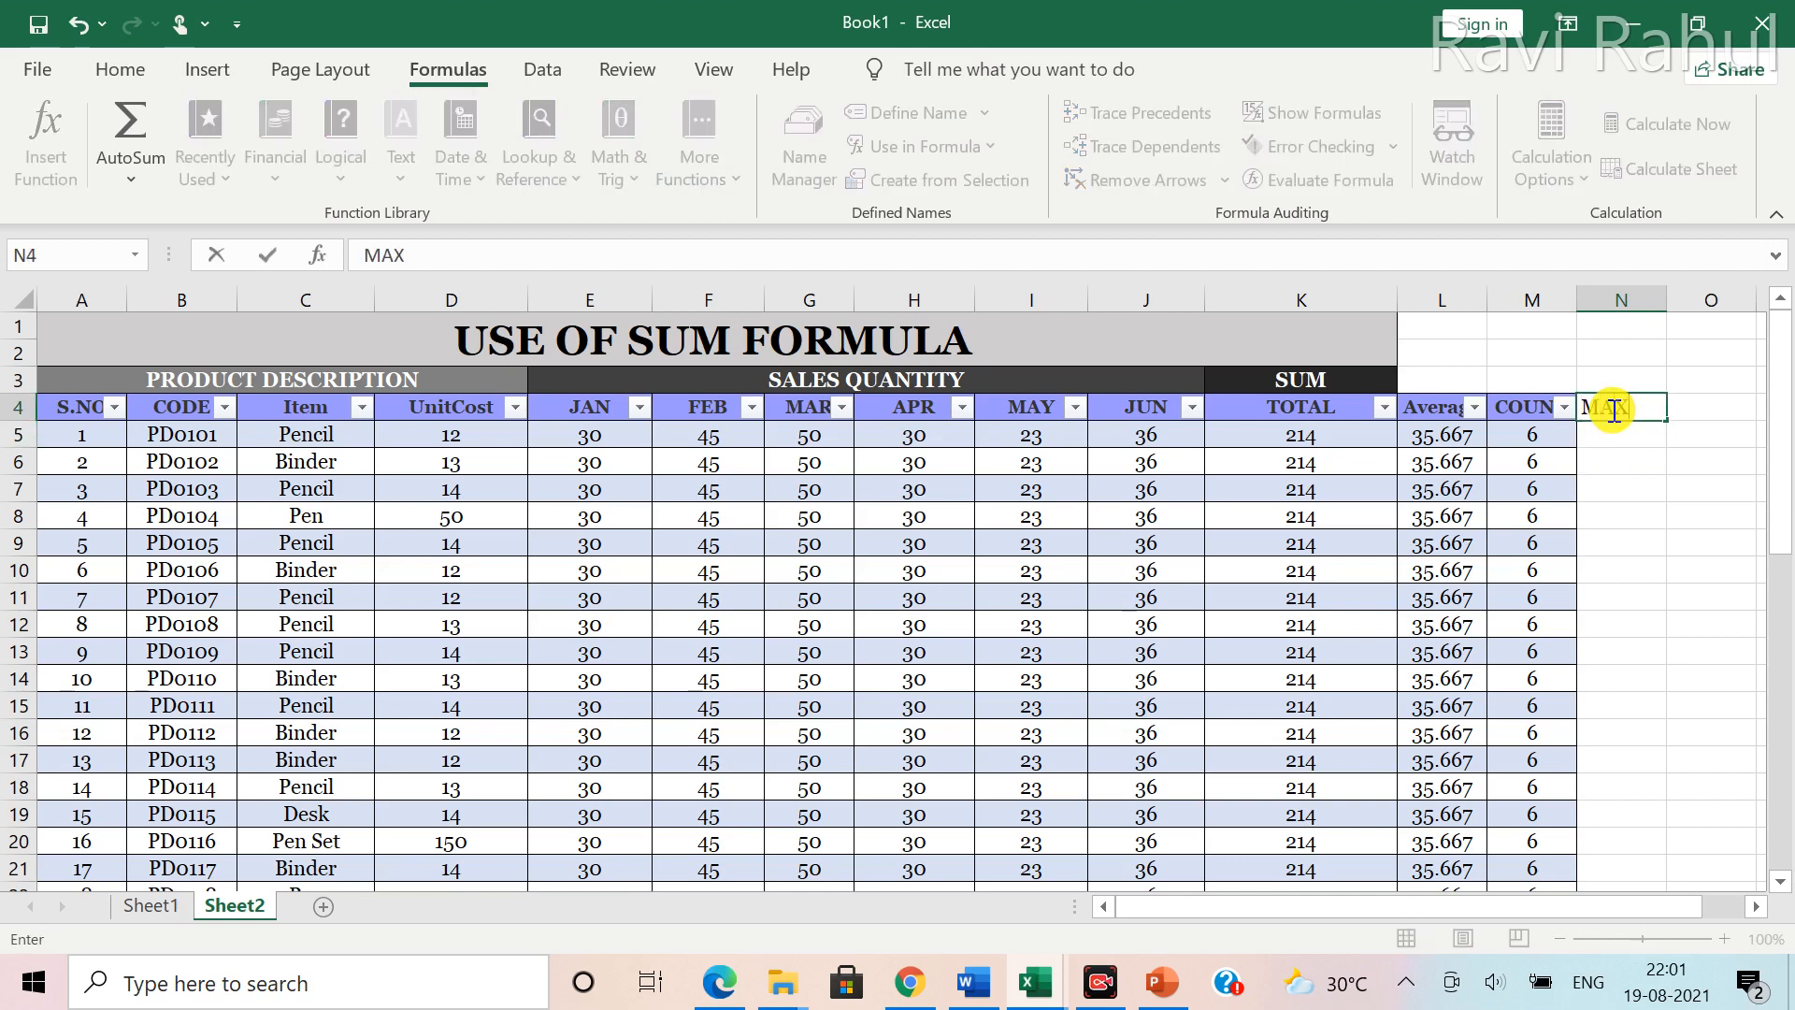
left_click(1689, 404)
type("MIN")
key("Return")
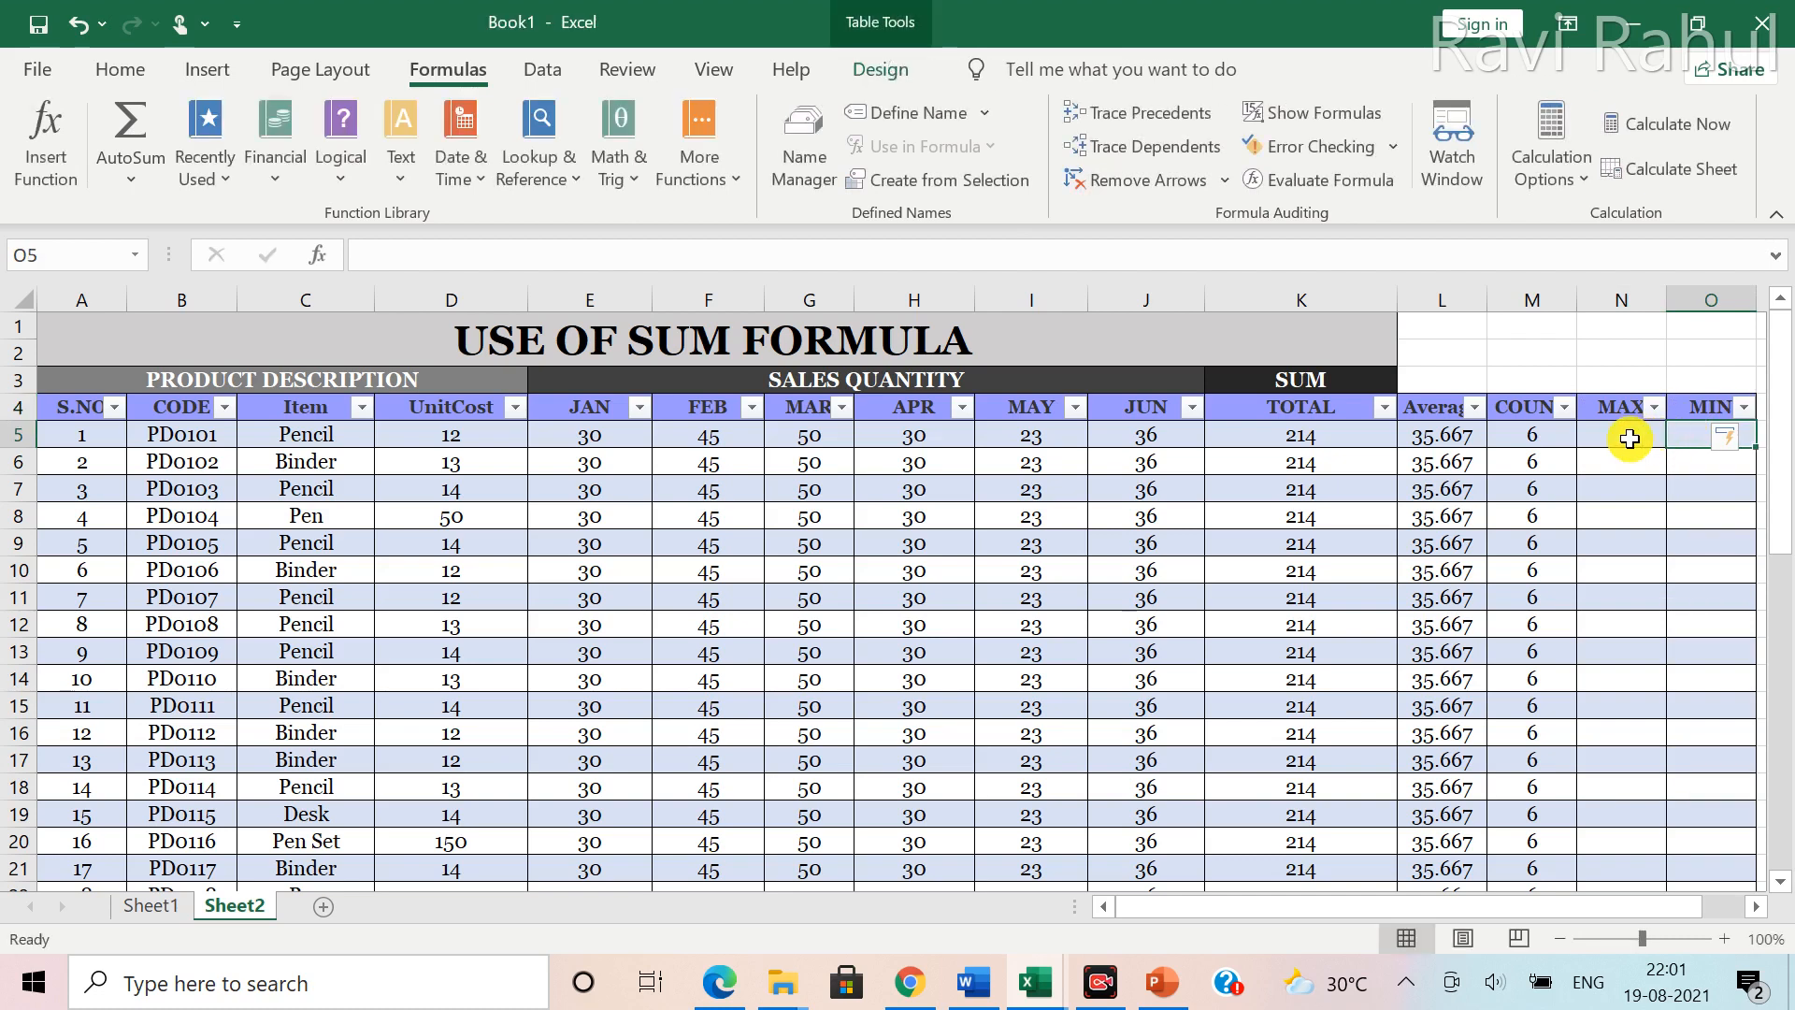
Find the highest January to June quantity in the MAX column with the AutoSum formula =MAX(Table1[@[JAN]:[JUN]]) in N5
left_click(1629, 438)
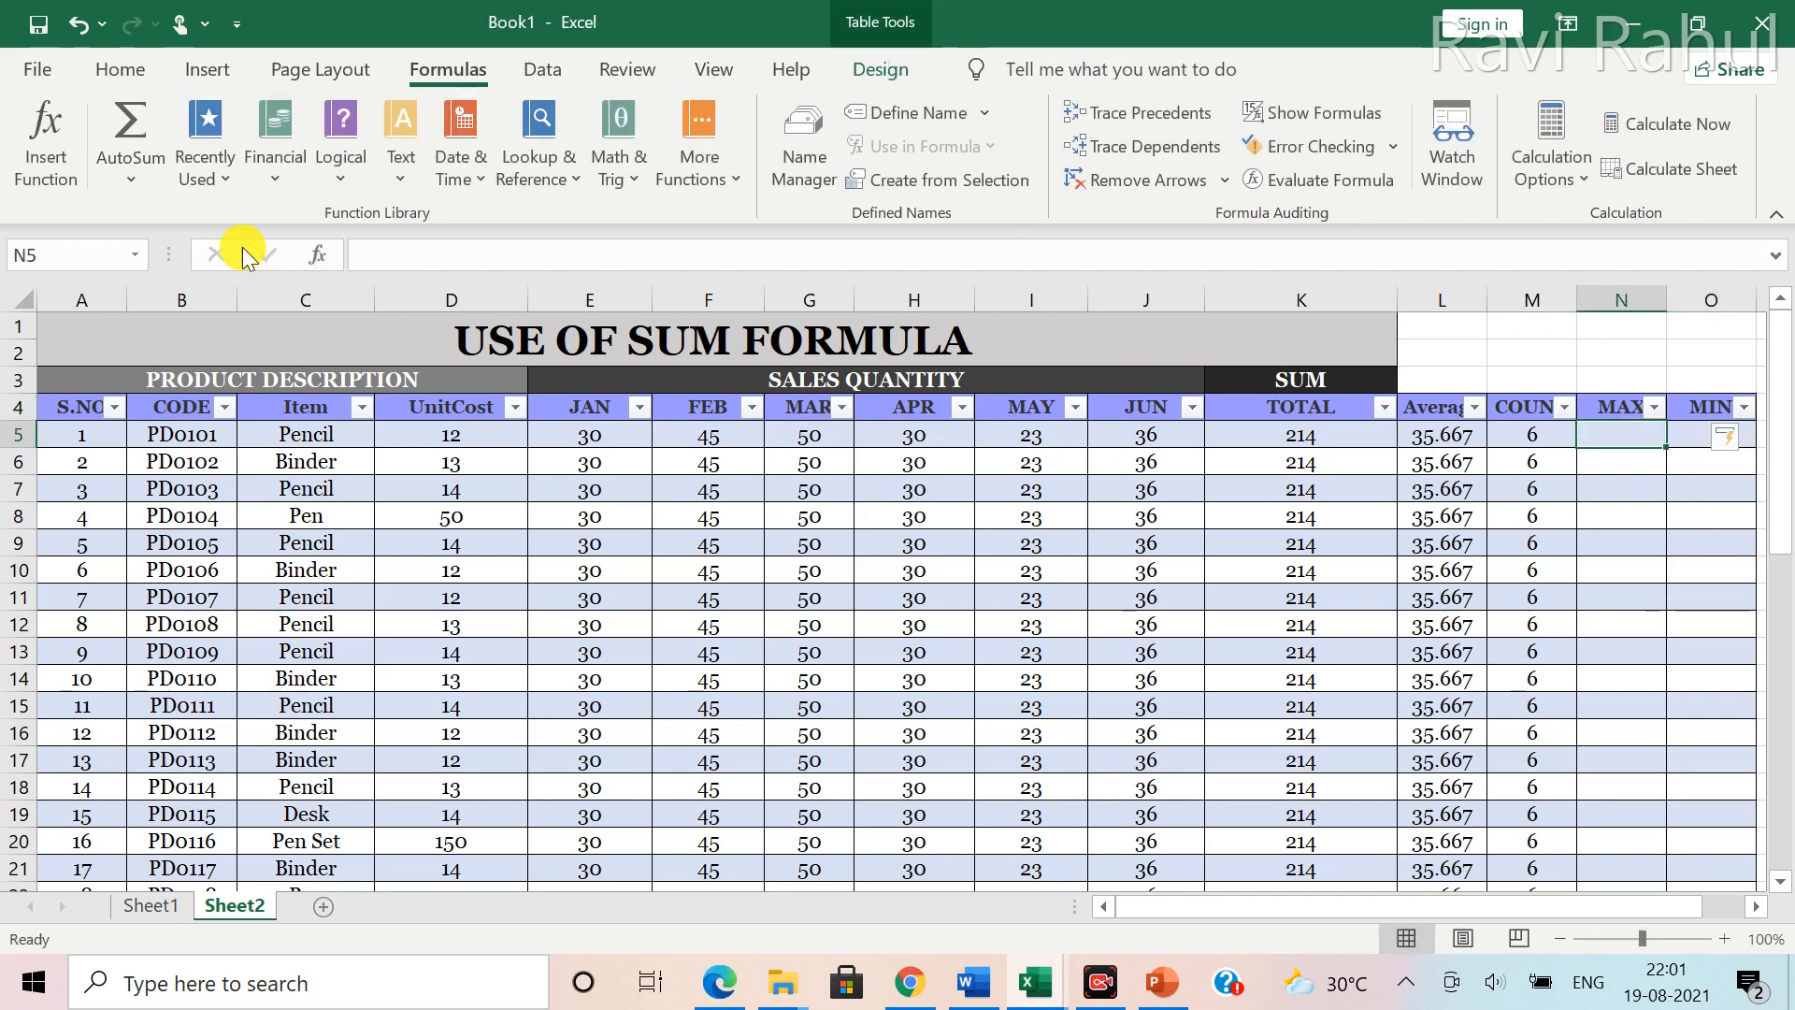
left_click(136, 182)
left_click(173, 345)
left_click_drag(617, 432, 1132, 426)
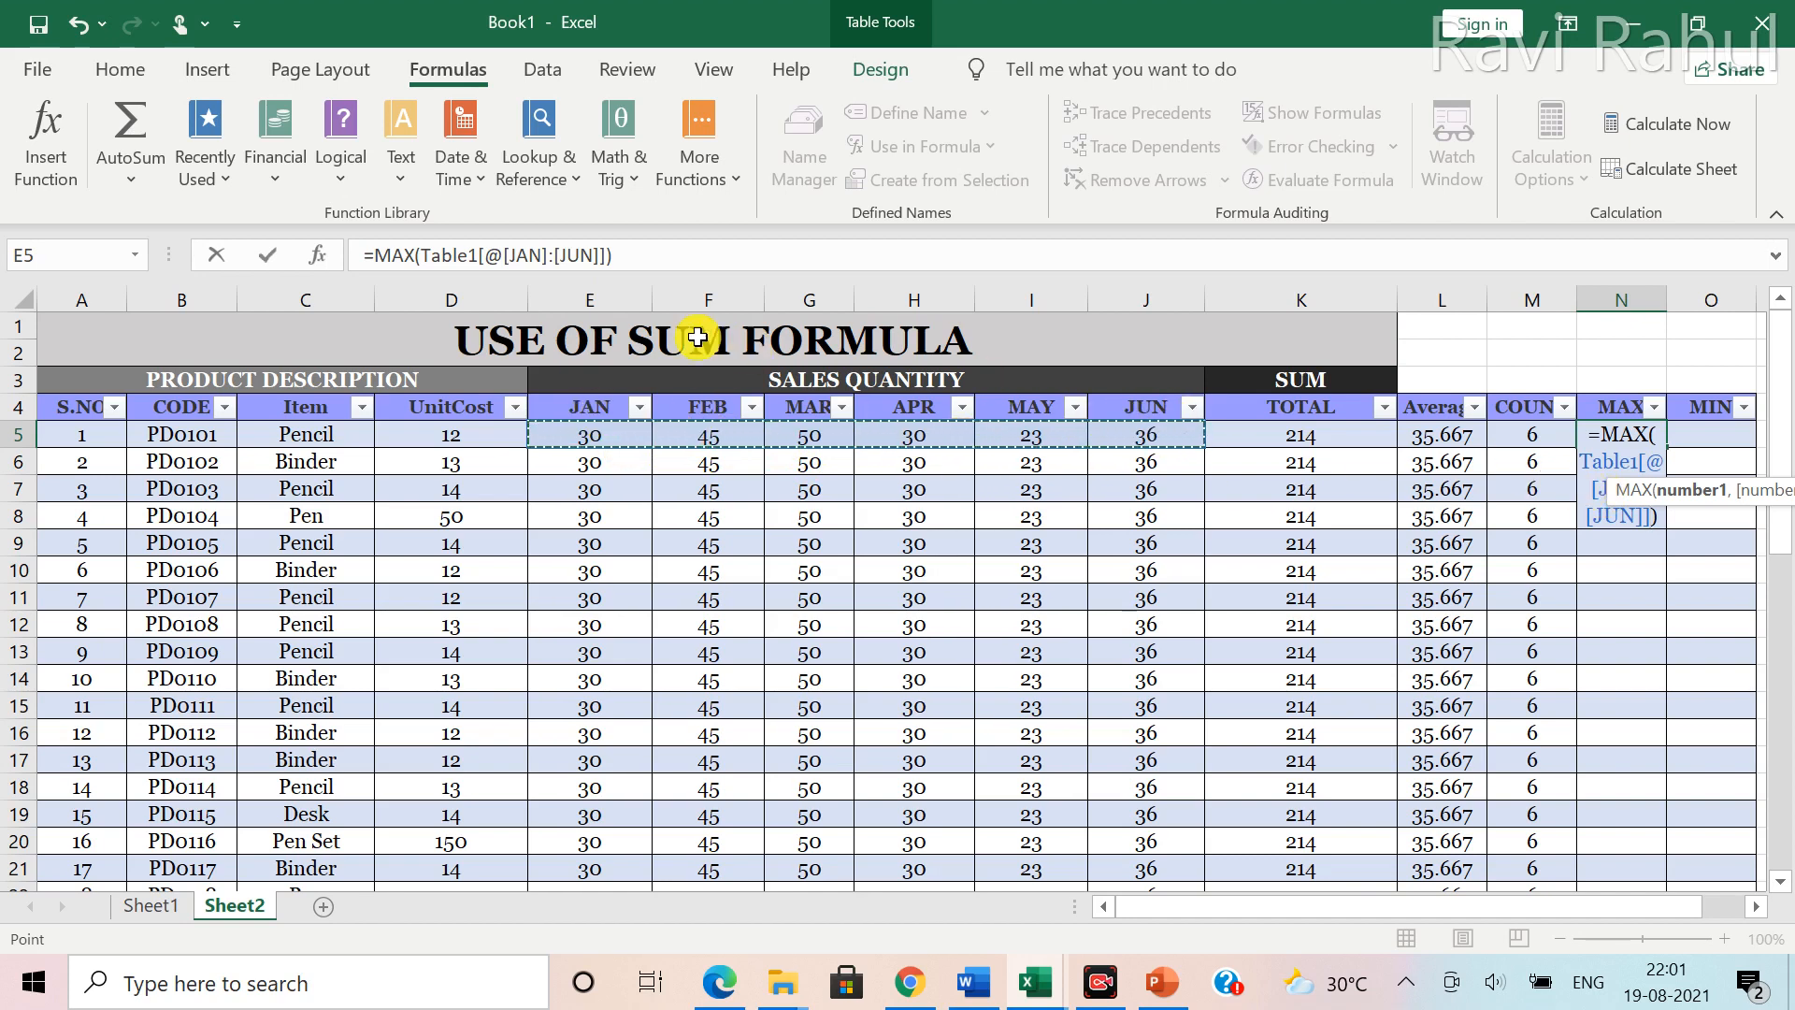
left_click(269, 255)
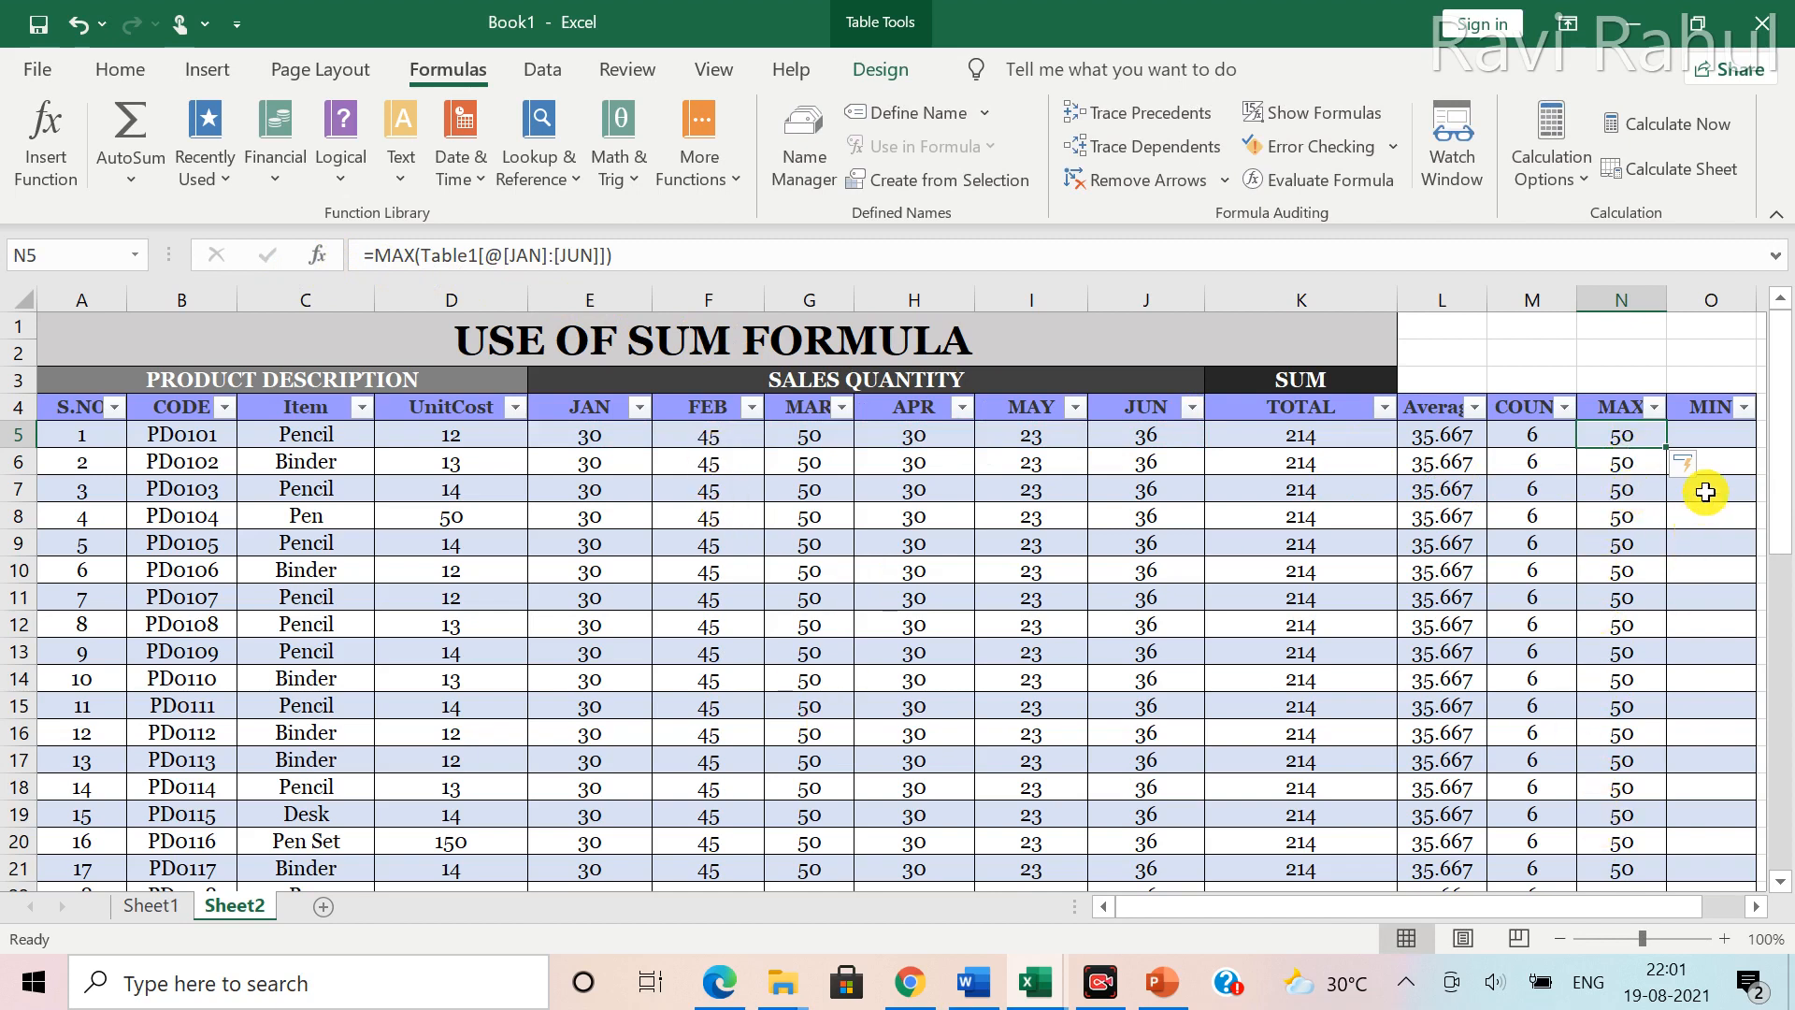
Find the lowest January to June quantity in the MIN column with the AutoSum formula =MIN(Table1[@[JAN]:[JUN]]) in O5
left_click(1719, 433)
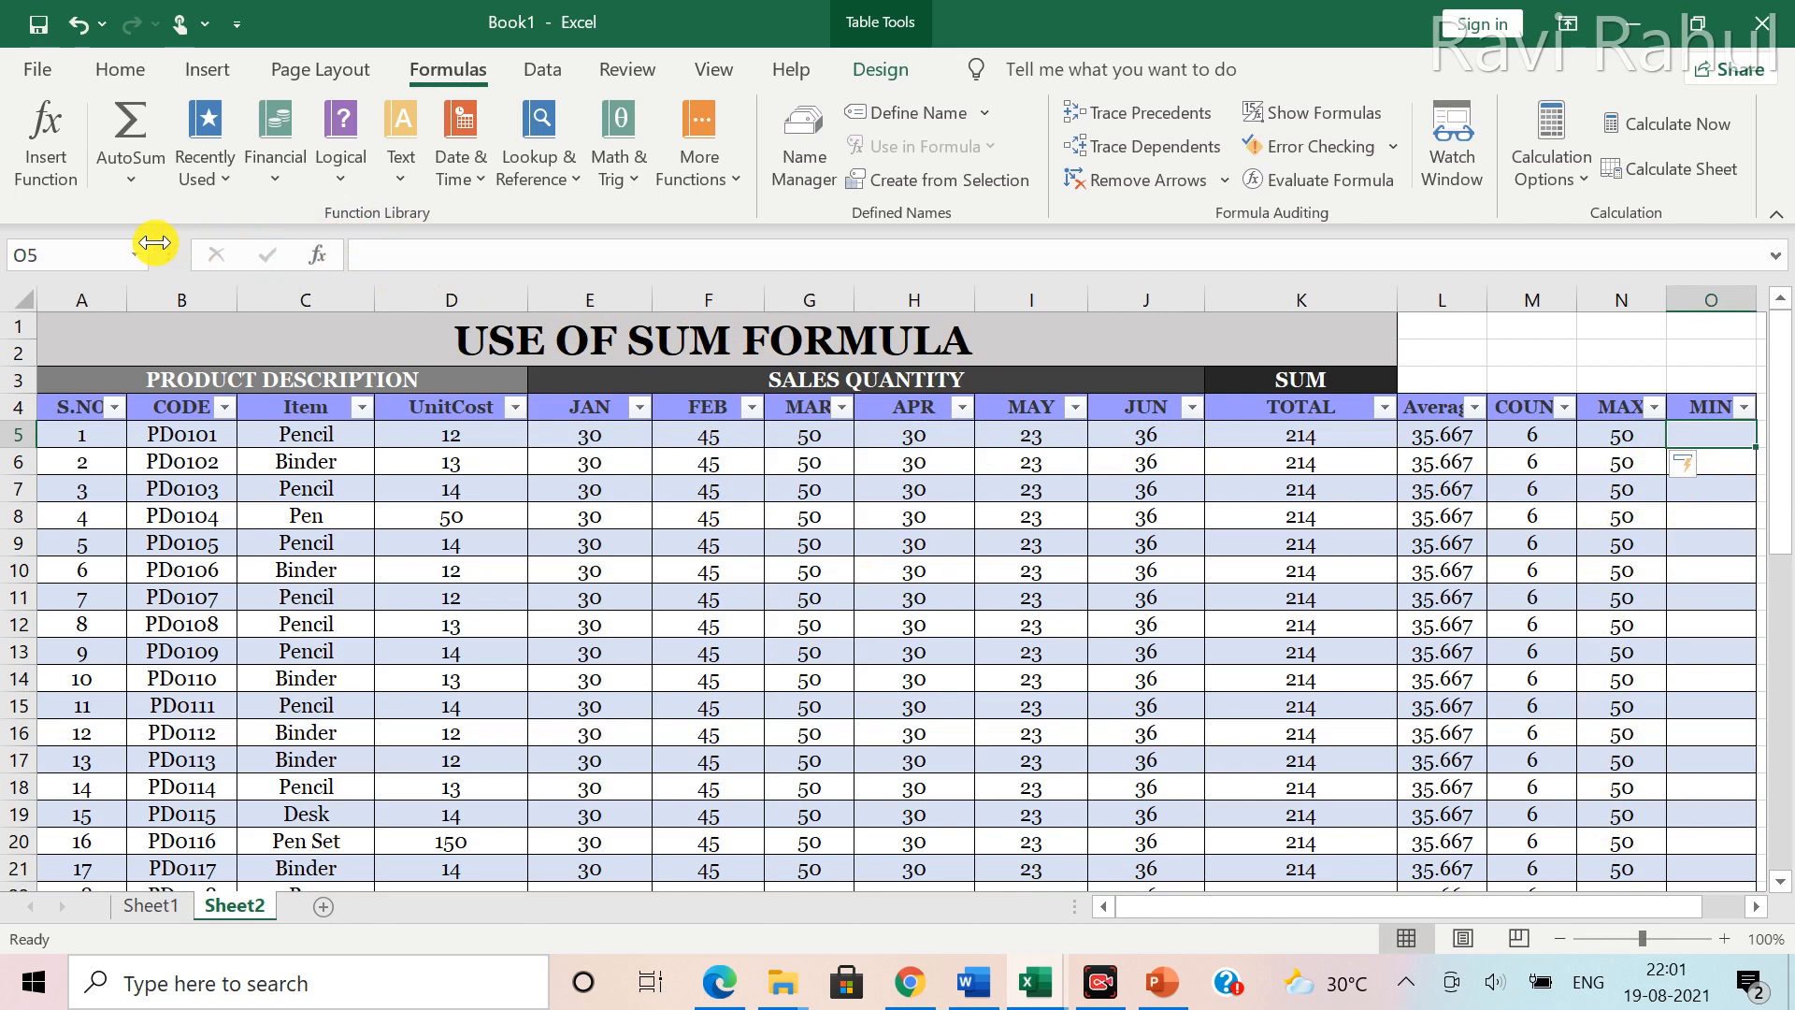
left_click(126, 182)
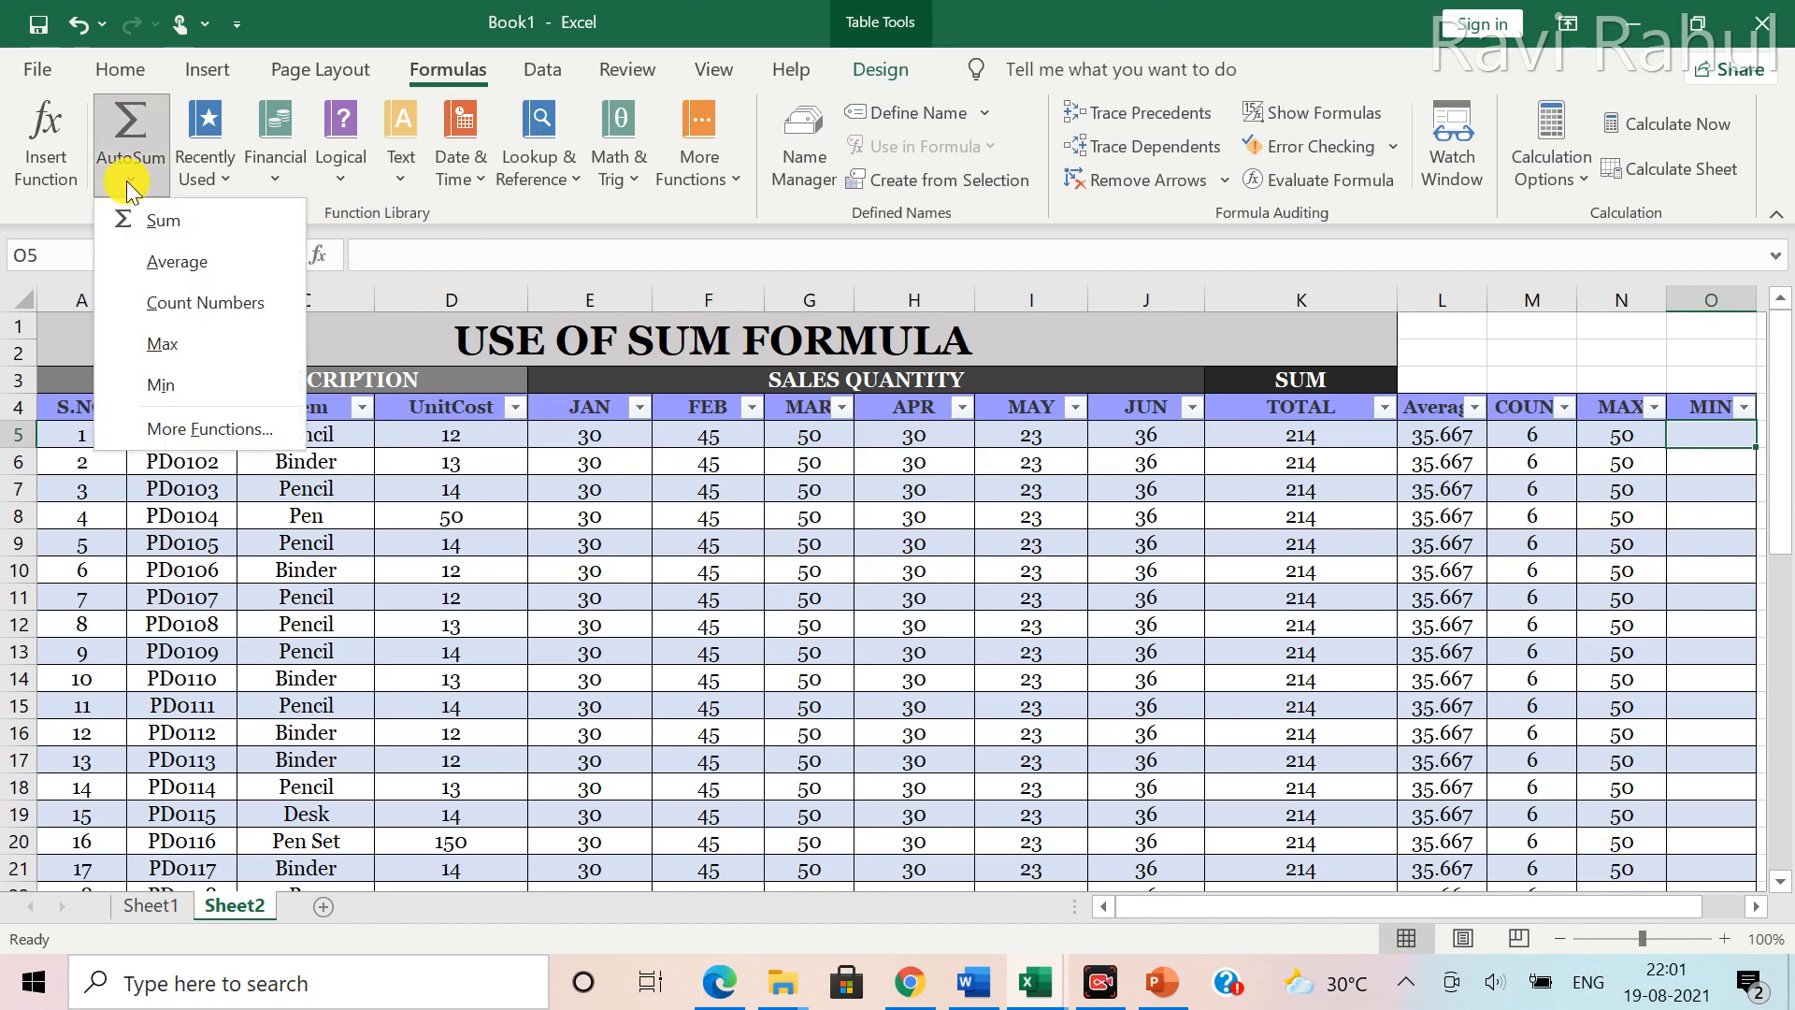
left_click(165, 385)
left_click_drag(542, 436, 1131, 442)
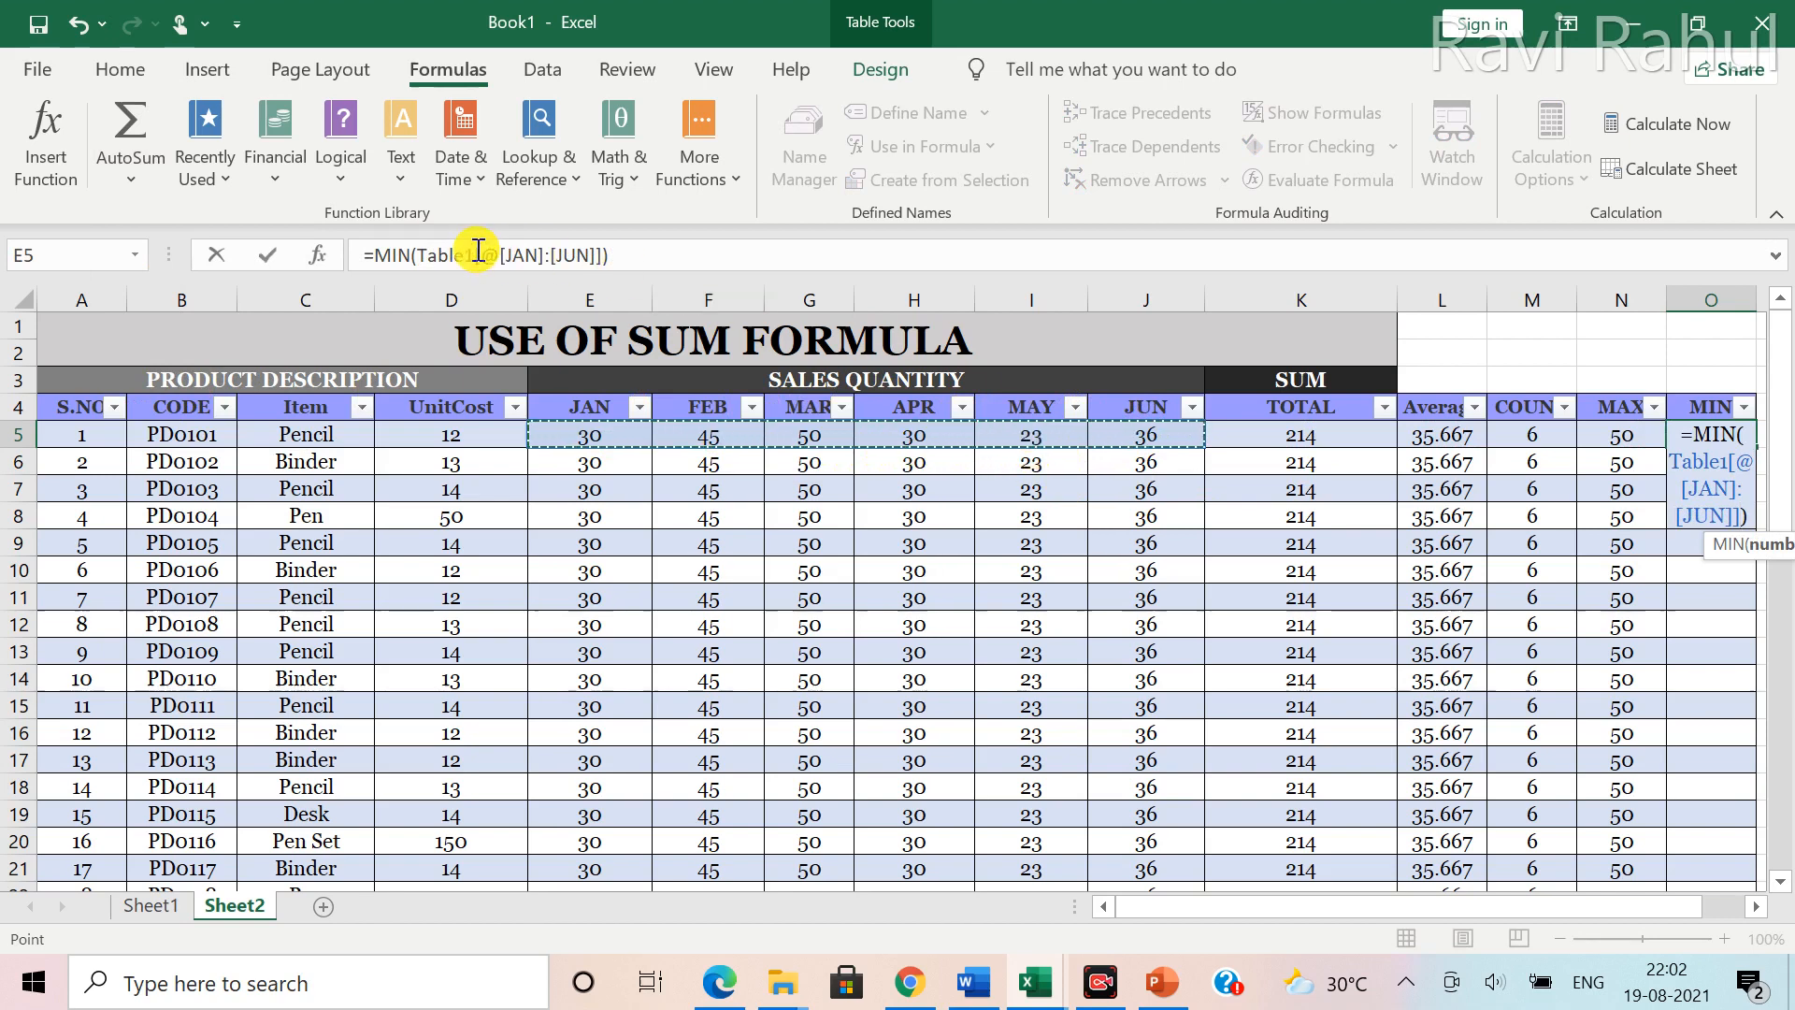
left_click(268, 264)
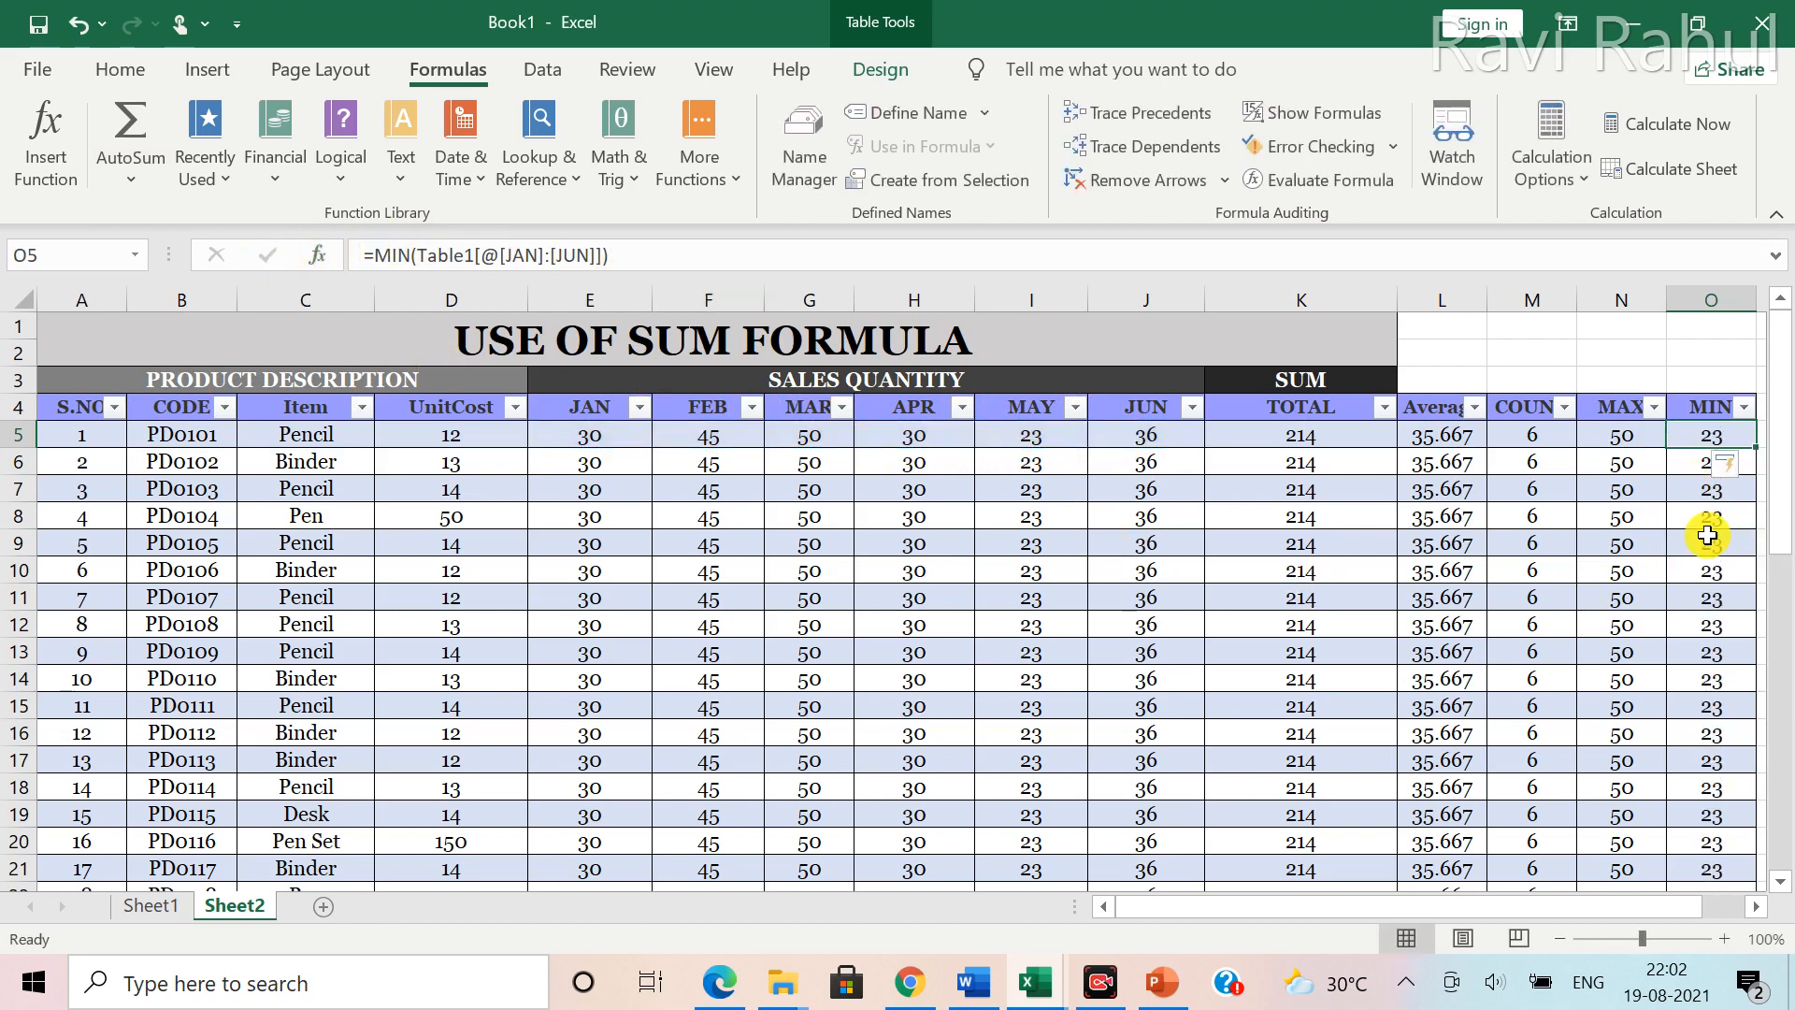
left_click_drag(1426, 902, 1495, 897)
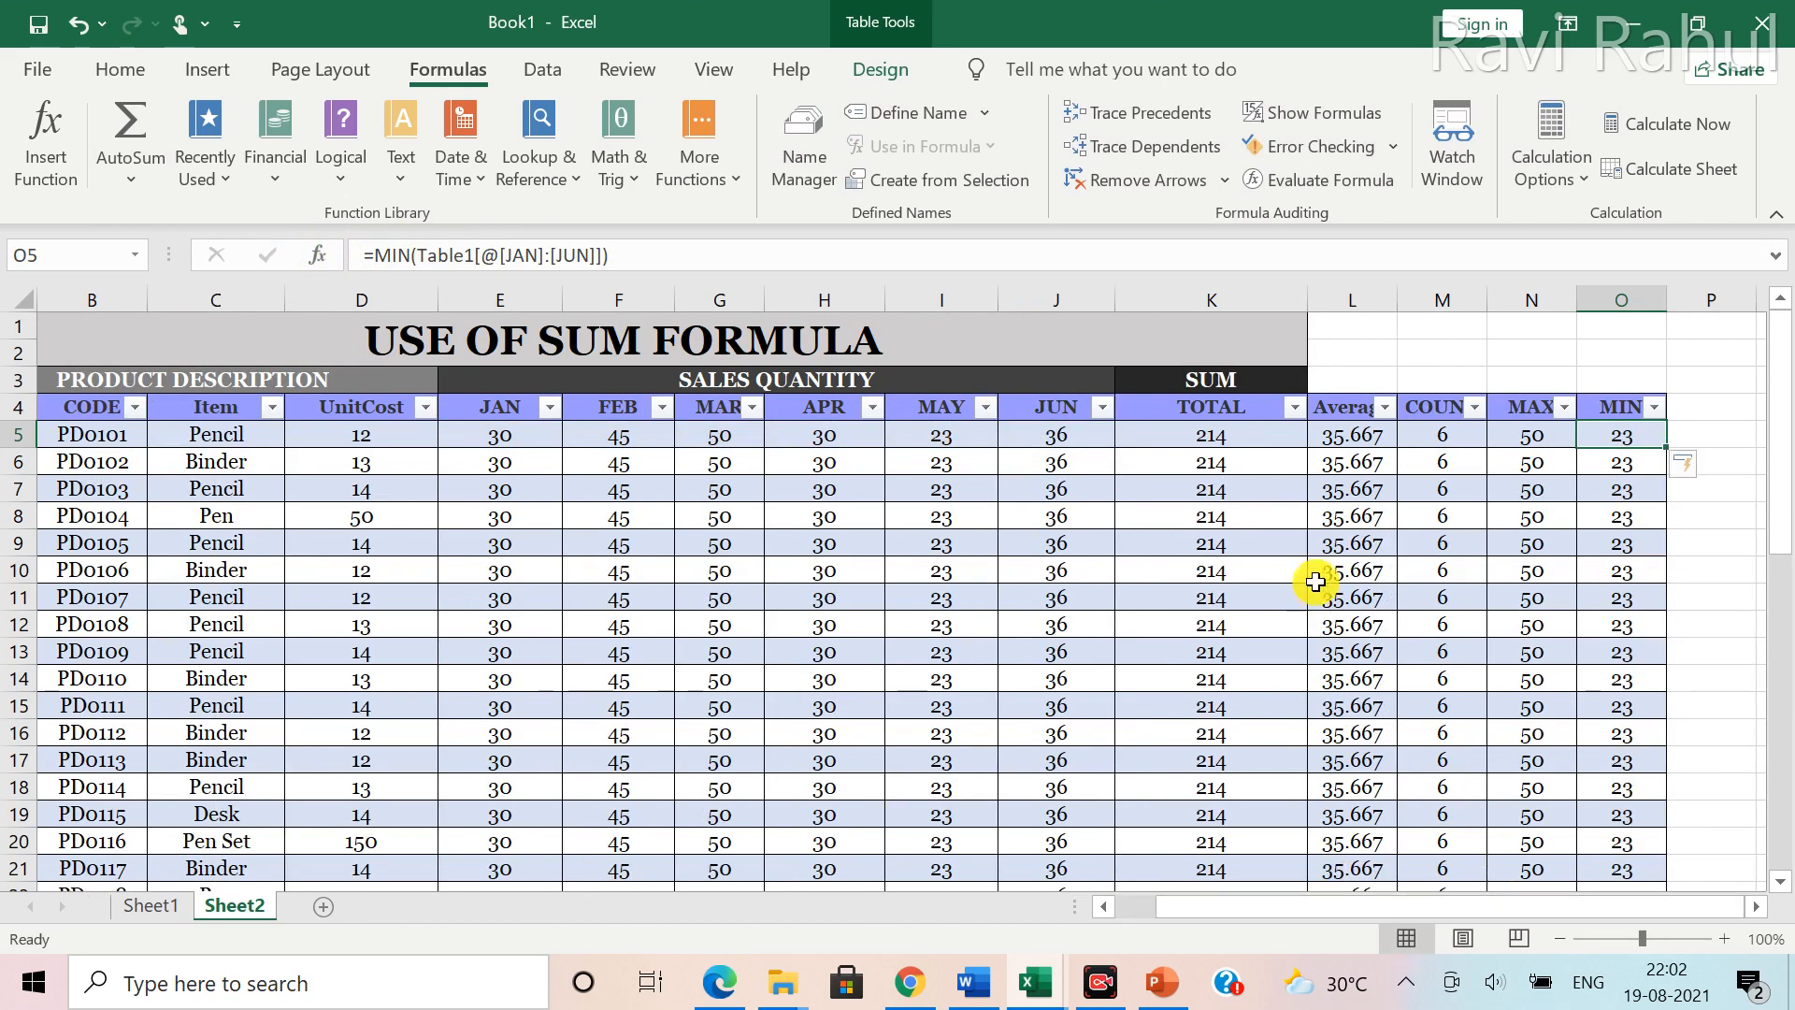